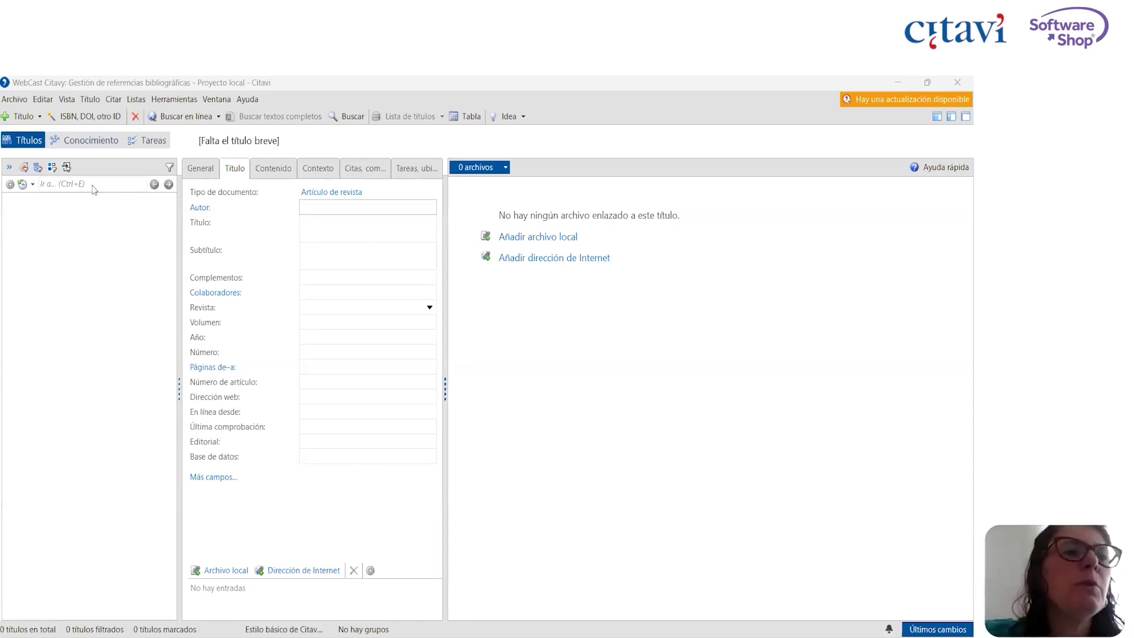
Create a new local project named "Prueba Citavi WCS" in the standard storage location.
{"action": "left_click", "coordinate": [14, 99]}
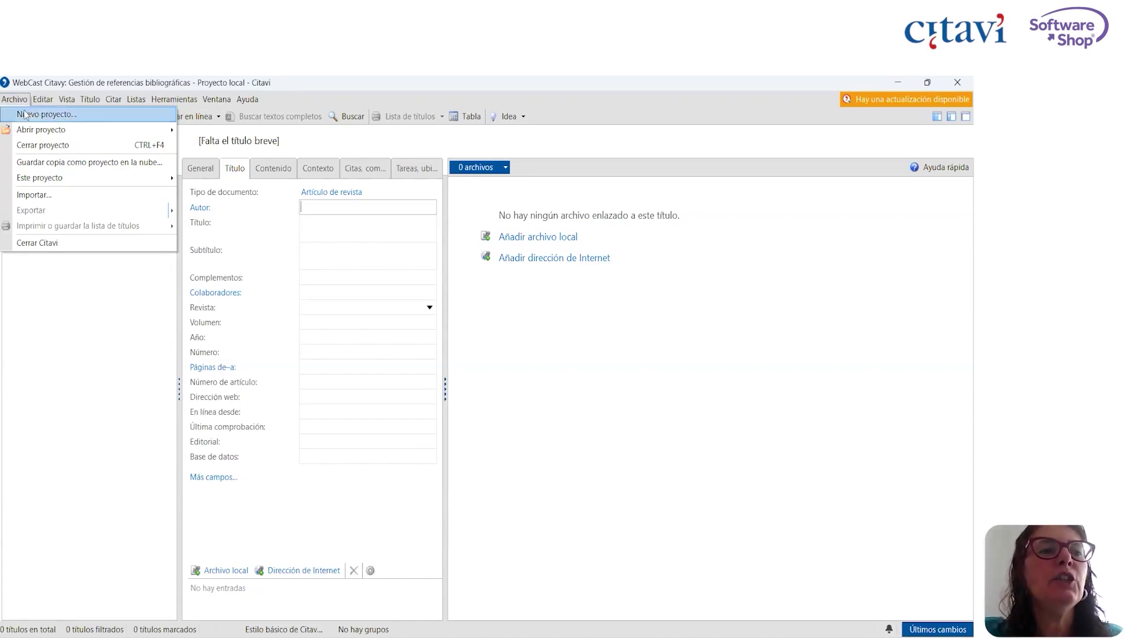
{"action": "left_click", "coordinate": [27, 114]}
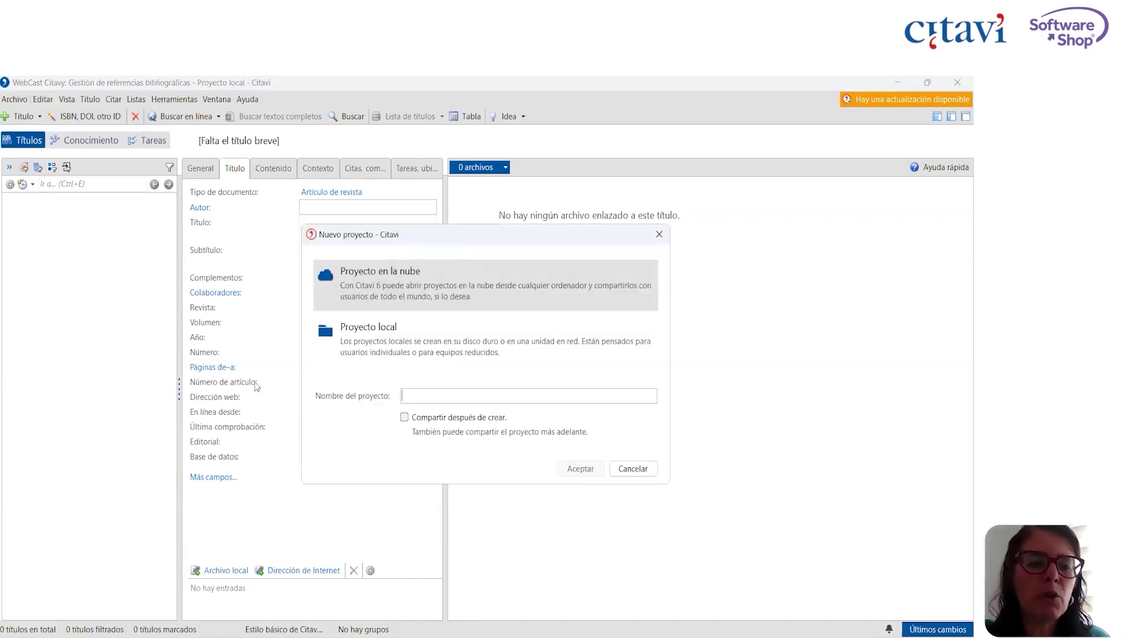
{"action": "left_click", "coordinate": [410, 349]}
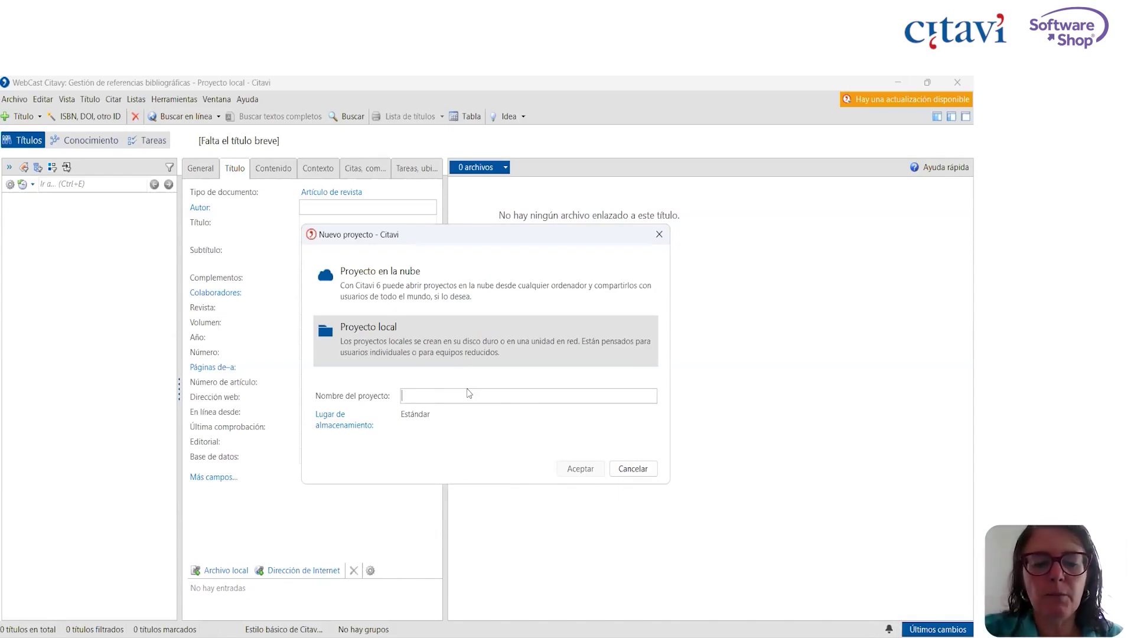
{"action": "type", "text": "Prueba Citavi WCS"}
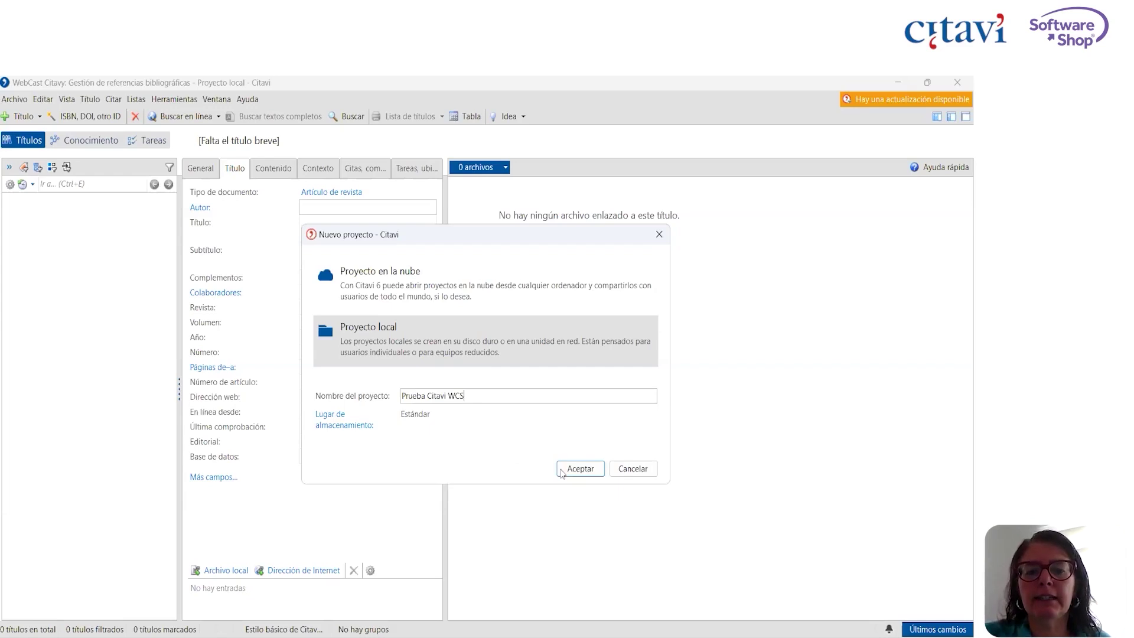
{"action": "left_click", "coordinate": [578, 471]}
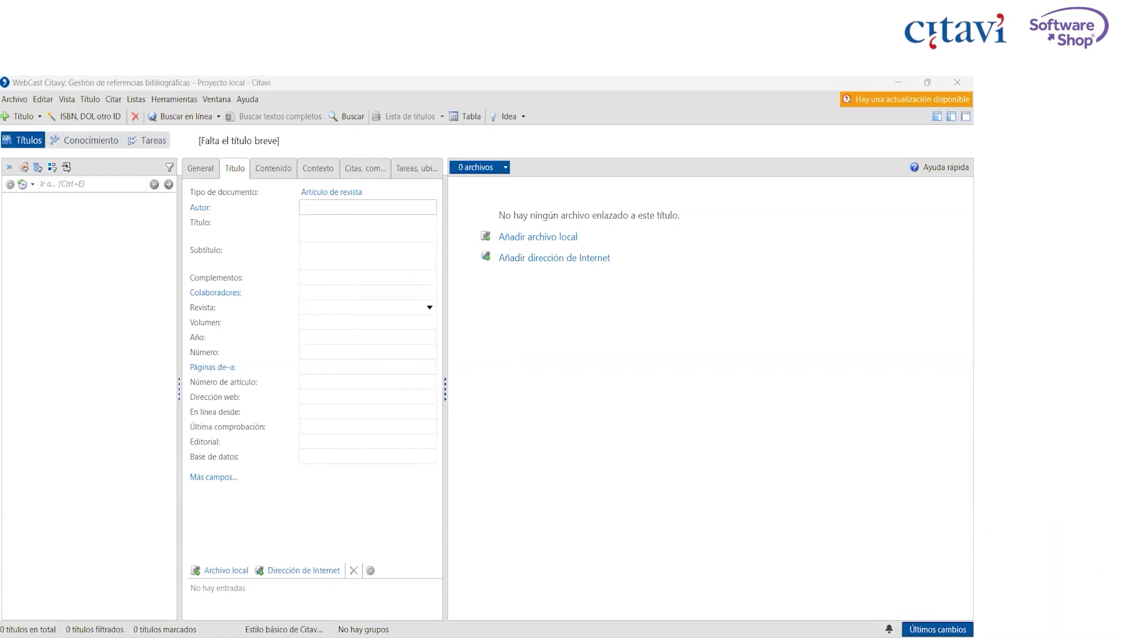
View the dialog for finding a title by ISBN, DOI or other ID, and close it.
{"action": "key", "text": "ctrl+shift+i"}
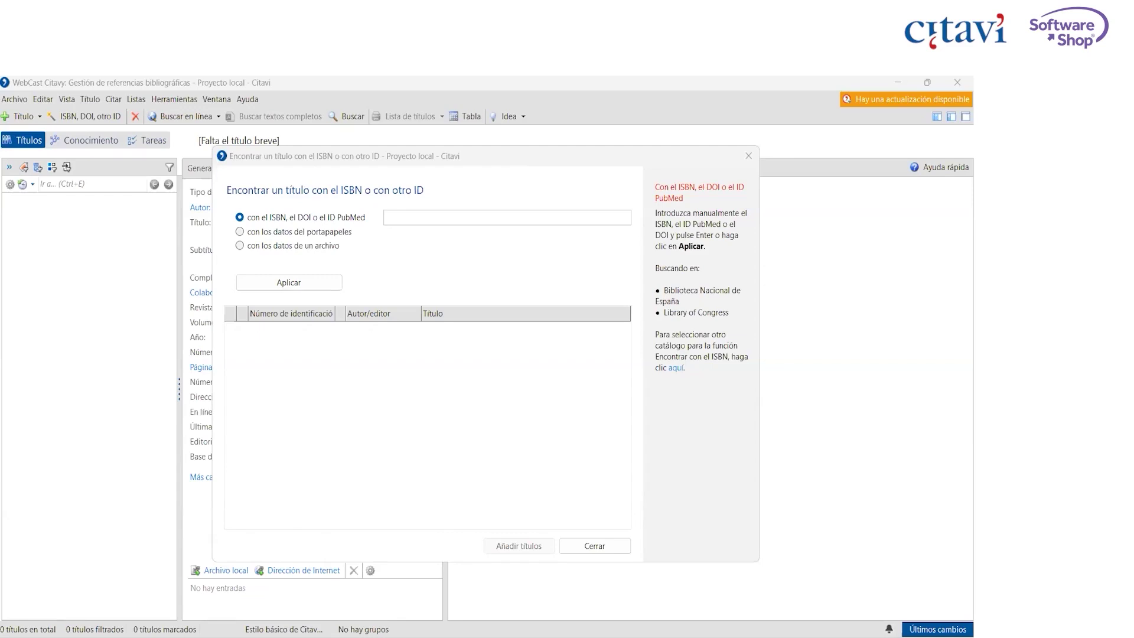
{"action": "key", "text": "Escape"}
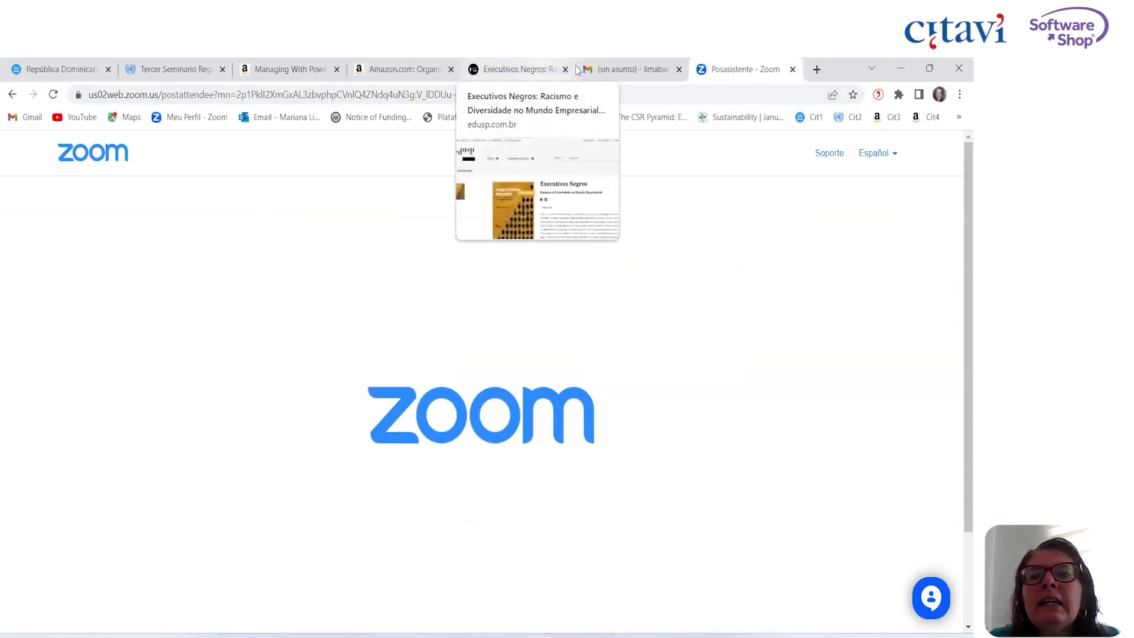
{"action": "left_click", "coordinate": [628, 75]}
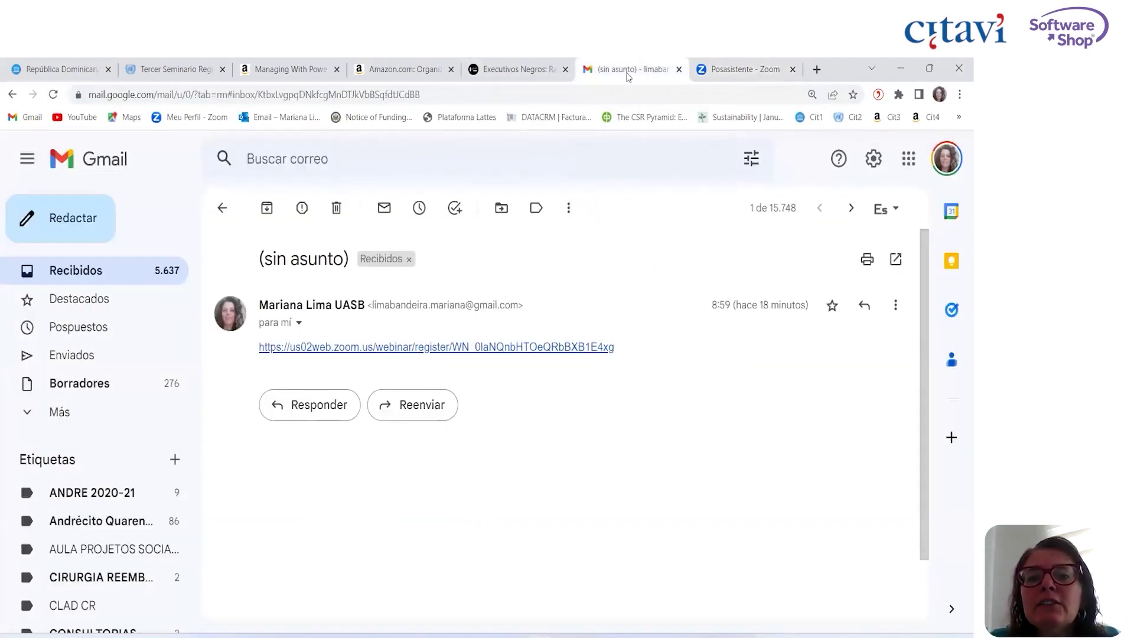
{"action": "left_click", "coordinate": [324, 96]}
{"action": "type", "text": "WWW.GOOGLE.COm"}
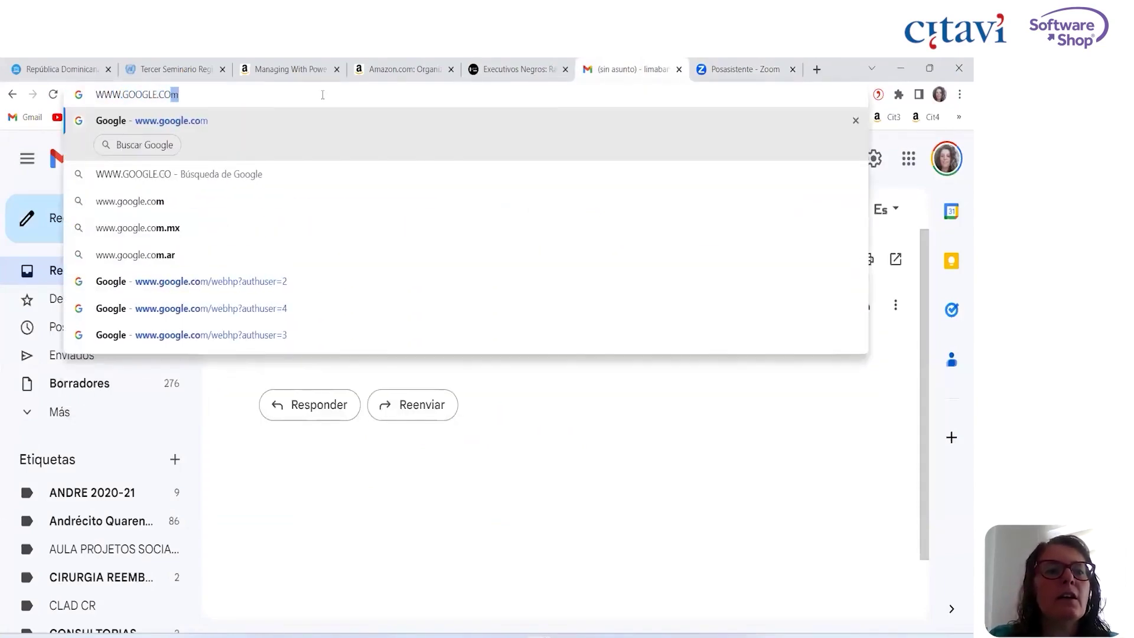
{"action": "key", "text": "Return"}
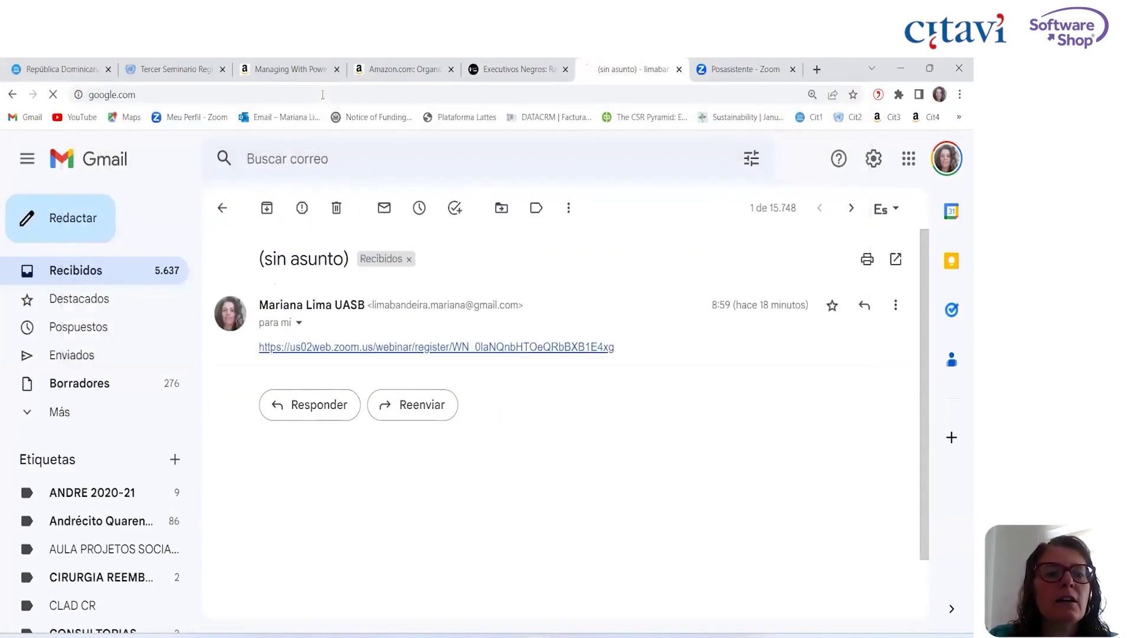
{"action": "type", "text": "SAGE"}
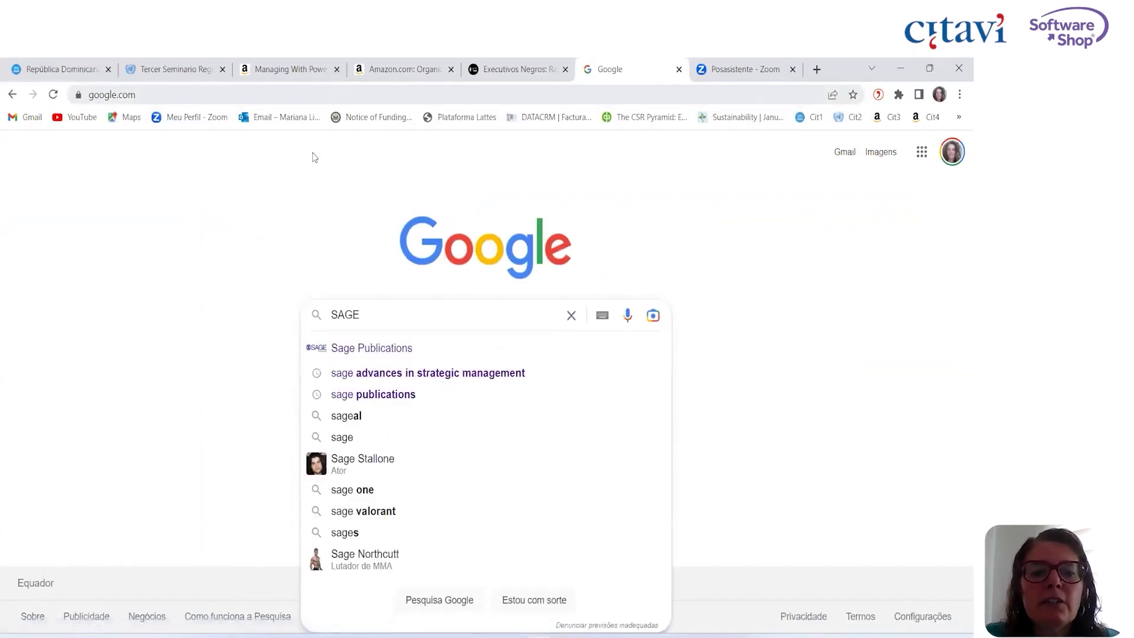
{"action": "type", "text": " j"}
{"action": "left_click", "coordinate": [350, 352]}
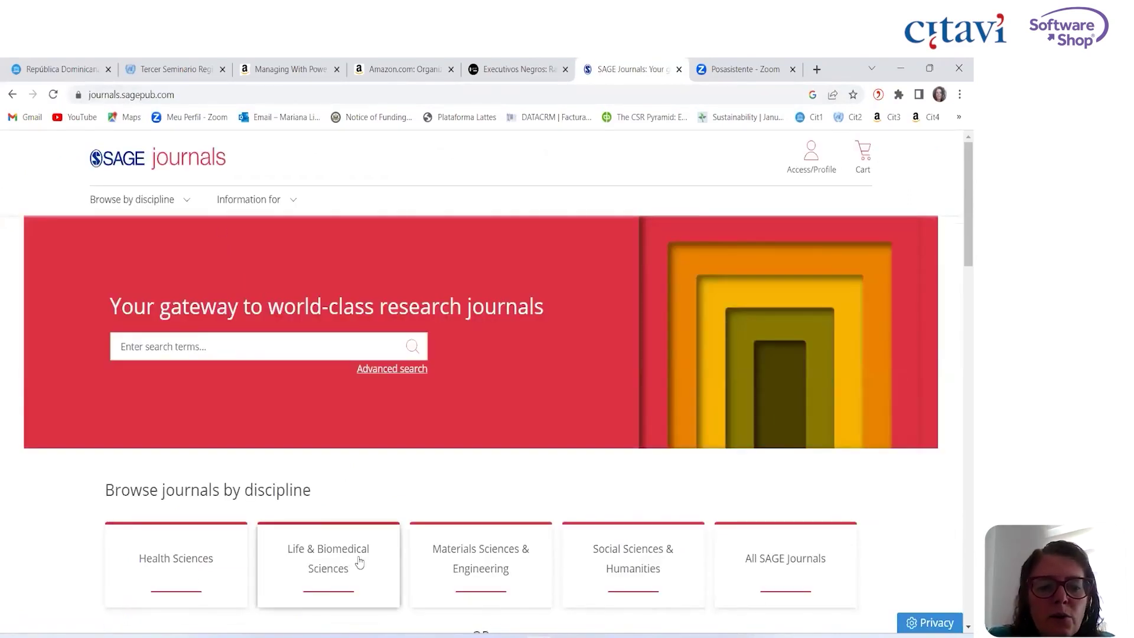
Browse the Social Sciences & Humanities journals and open Administrative Science Quarterly.
{"action": "left_click", "coordinate": [673, 570]}
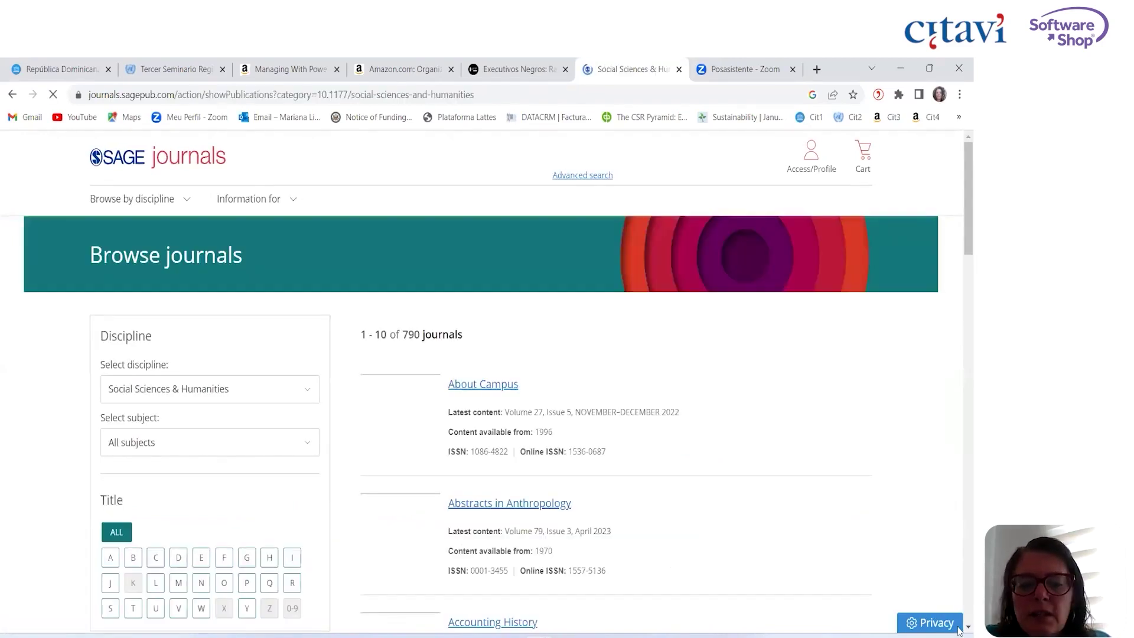
{"action": "scroll", "coordinate": [958, 630], "scroll_direction": "down", "scroll_amount": 1}
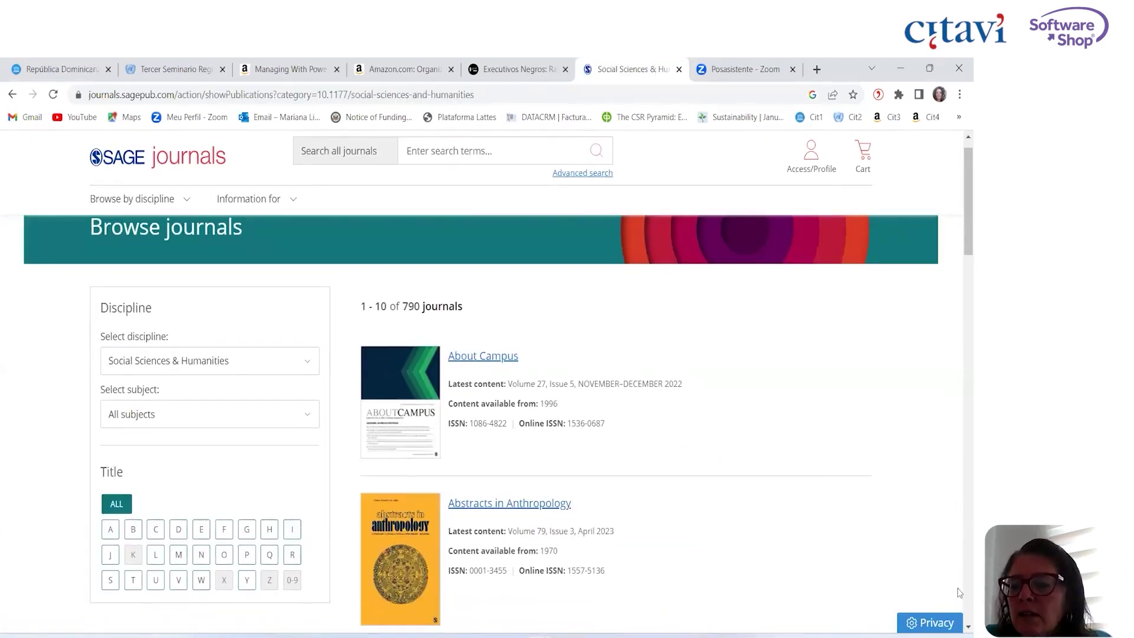
{"action": "scroll", "coordinate": [960, 592], "scroll_direction": "down", "scroll_amount": 10}
{"action": "scroll", "coordinate": [960, 593], "scroll_direction": "down", "scroll_amount": 8}
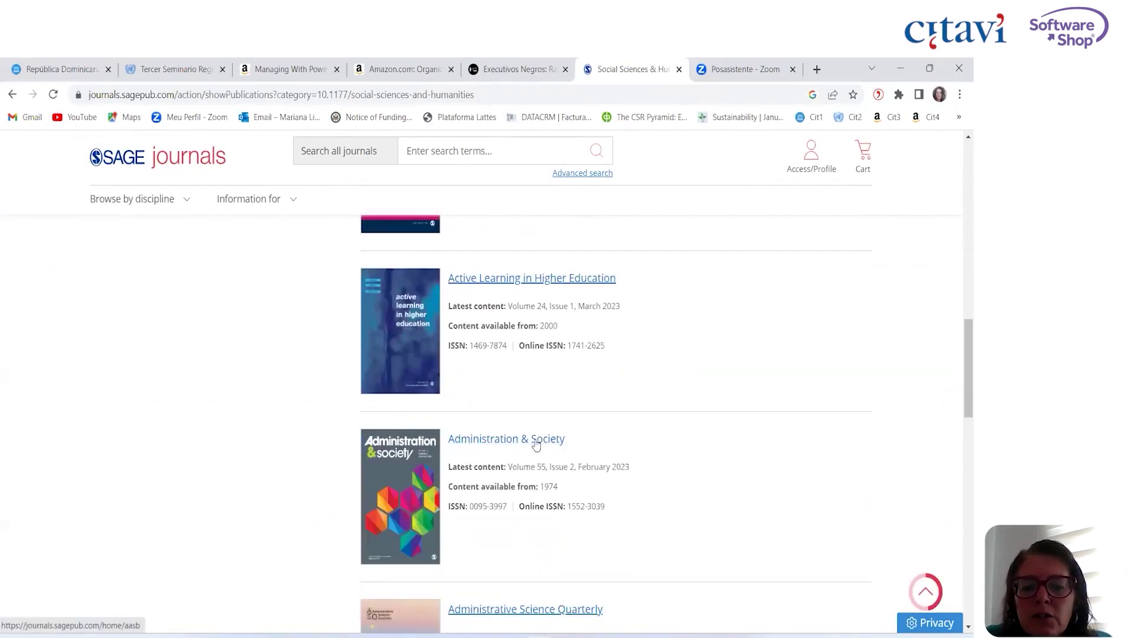
{"action": "left_click", "coordinate": [517, 610]}
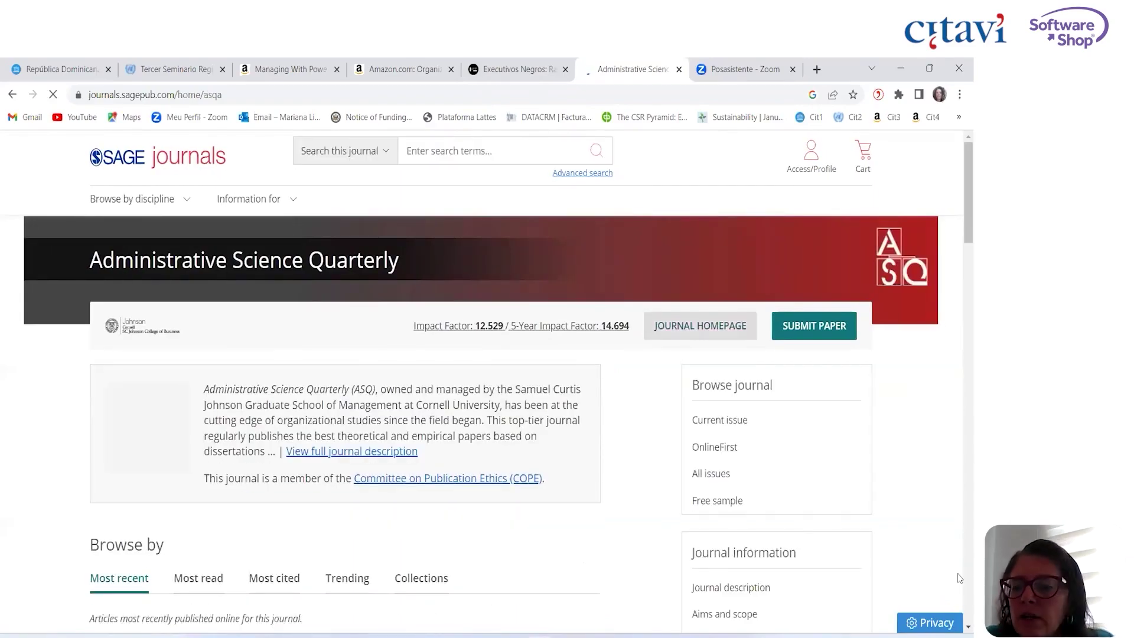
Look through the journal's most recent articles, view "Calling and the Good Life" and return to the journal page.
{"action": "scroll", "coordinate": [960, 576], "scroll_direction": "down", "scroll_amount": 7}
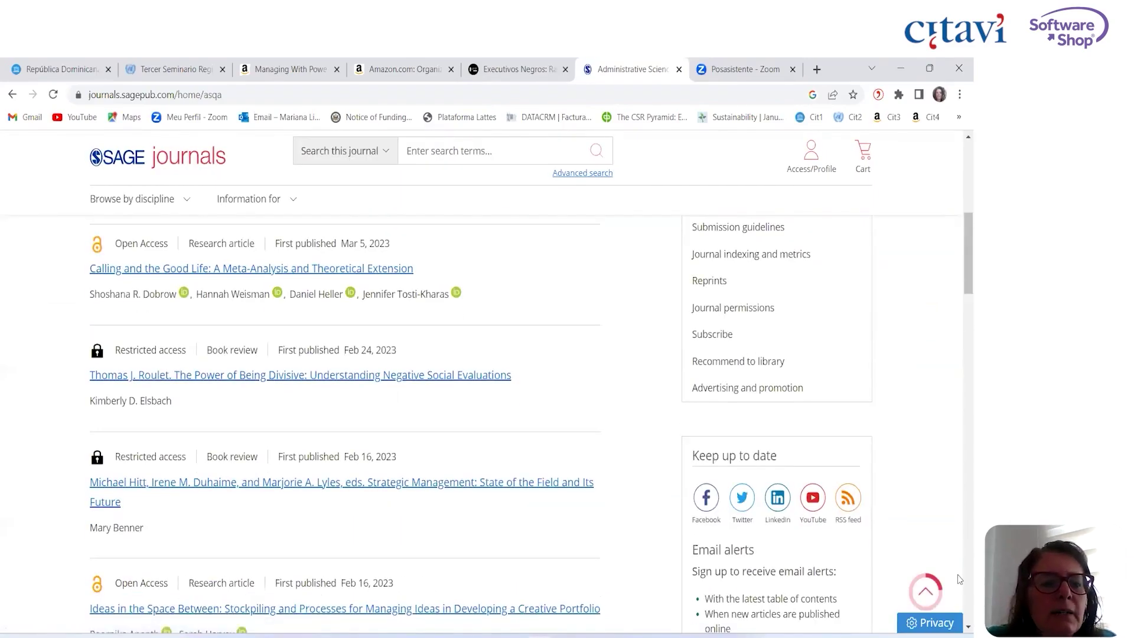
{"action": "left_click", "coordinate": [349, 268]}
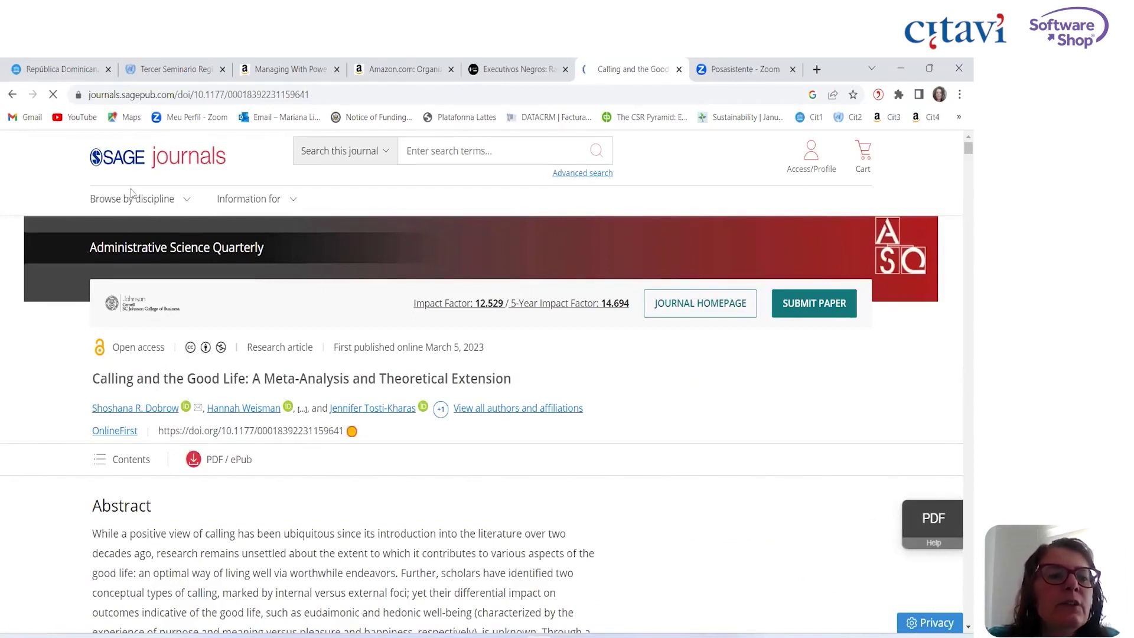
{"action": "left_click", "coordinate": [13, 94]}
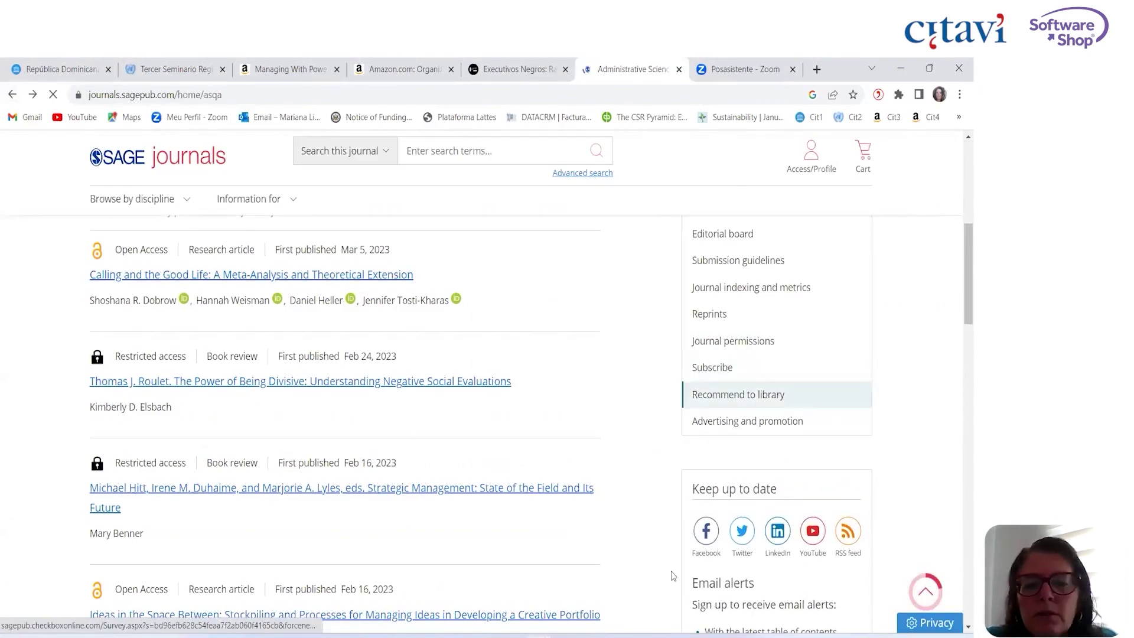
{"action": "scroll", "coordinate": [761, 533], "scroll_direction": "down", "scroll_amount": 1}
{"action": "scroll", "coordinate": [958, 545], "scroll_direction": "down", "scroll_amount": 5}
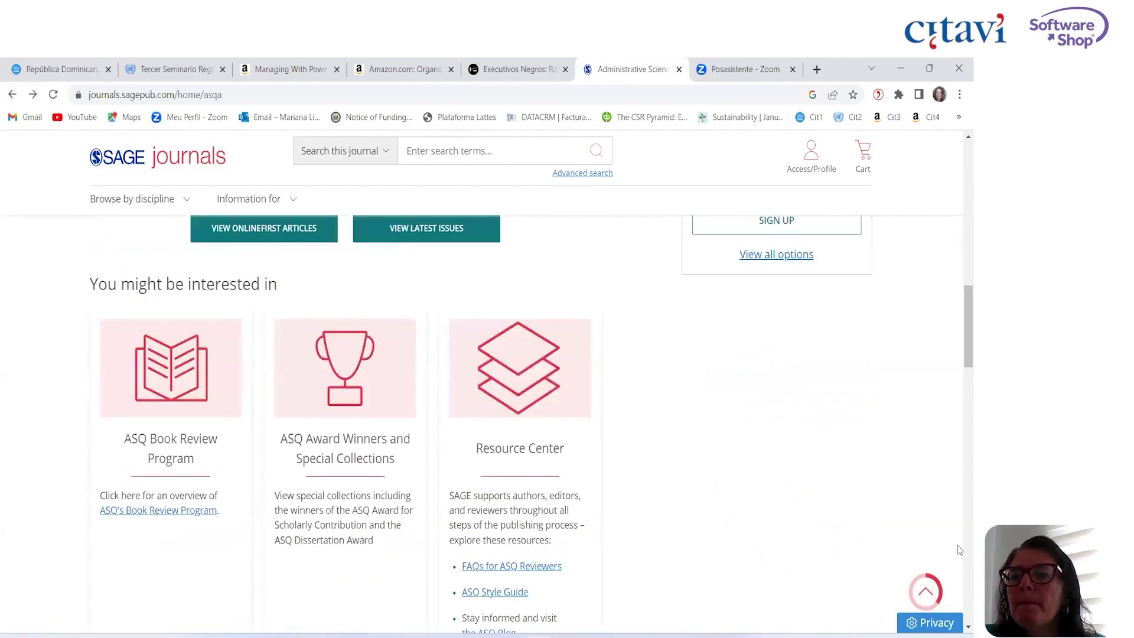
Open the journal's Volume 67, Issue 1, March 2022 and its article "The Epidemic of Mental Disorders in Business".
{"action": "scroll", "coordinate": [959, 236], "scroll_direction": "up", "scroll_amount": 5}
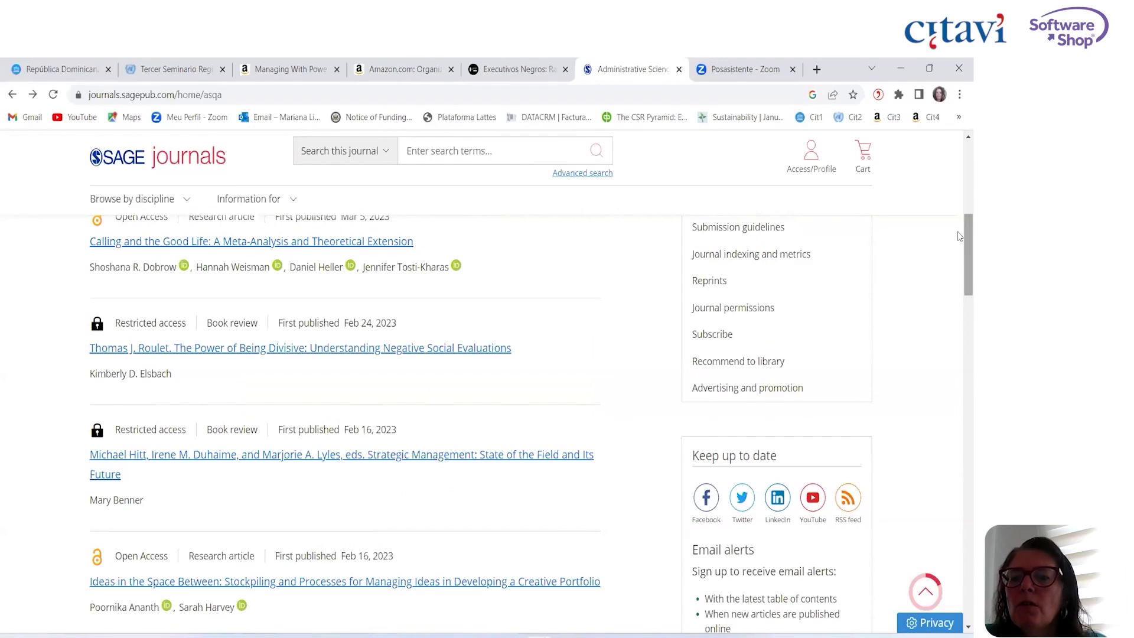
{"action": "scroll", "coordinate": [957, 232], "scroll_direction": "up", "scroll_amount": 6}
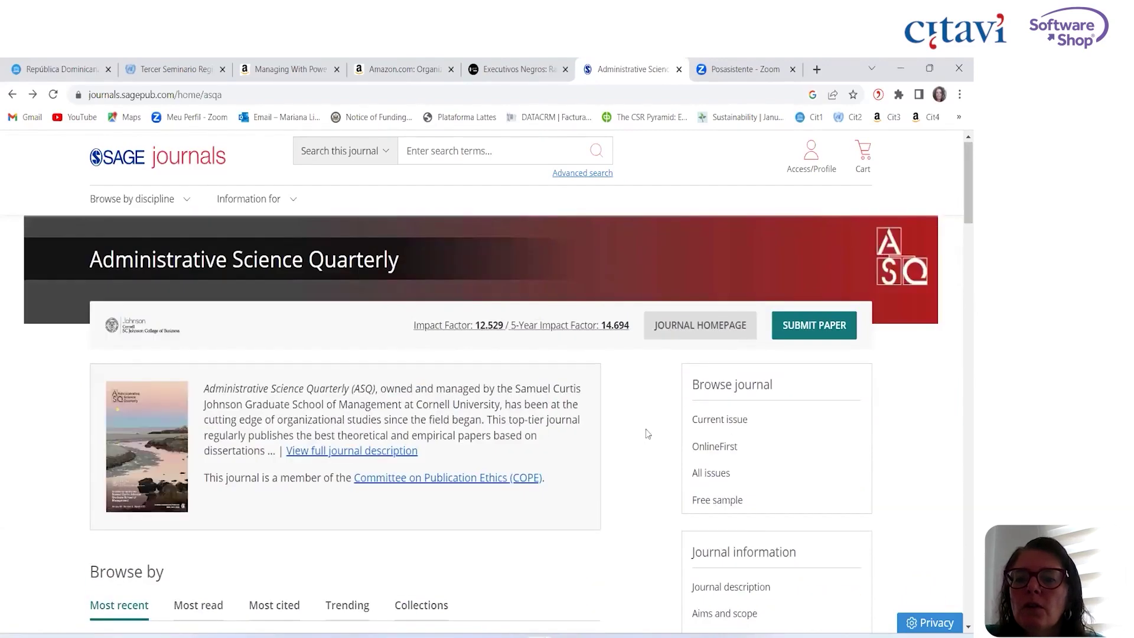
{"action": "left_click", "coordinate": [712, 476]}
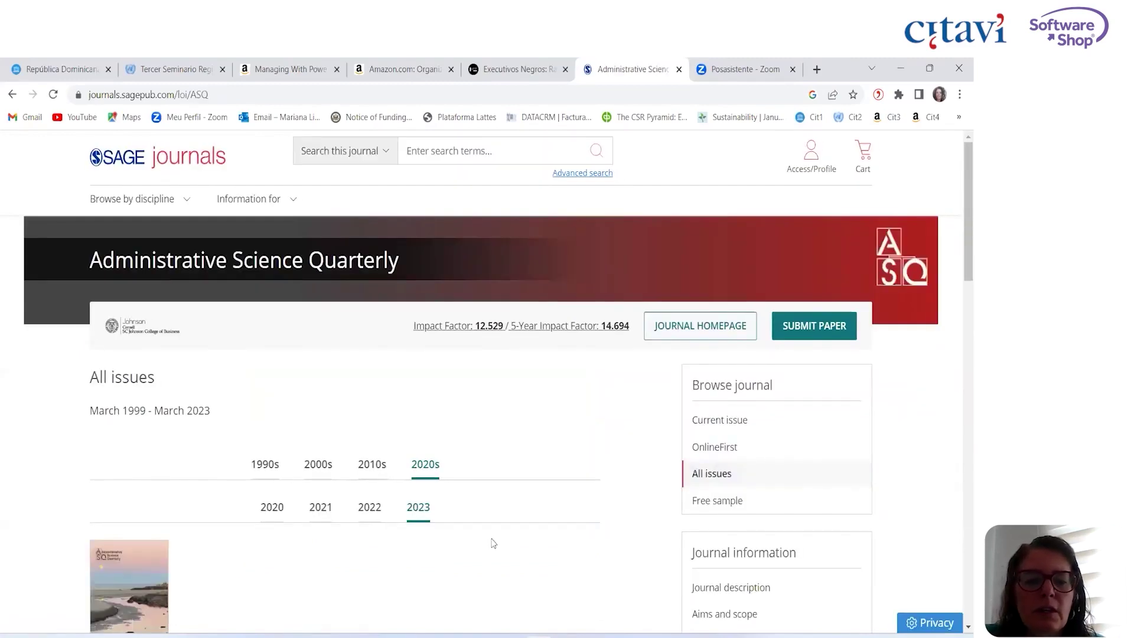
{"action": "left_click", "coordinate": [369, 507]}
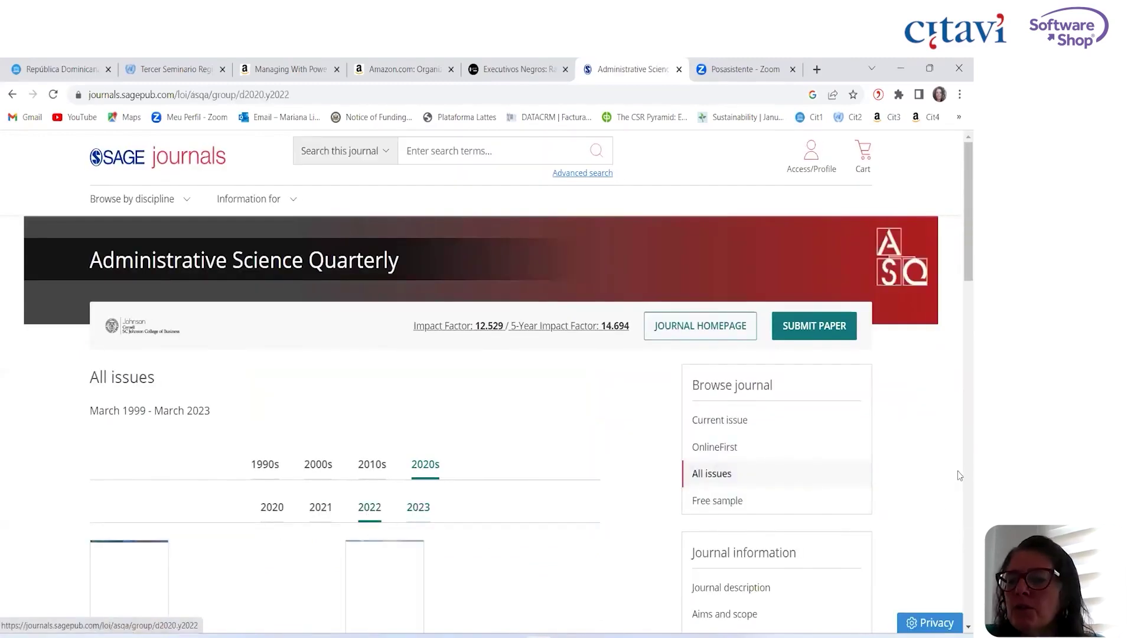
{"action": "scroll", "coordinate": [957, 470], "scroll_direction": "down", "scroll_amount": 5}
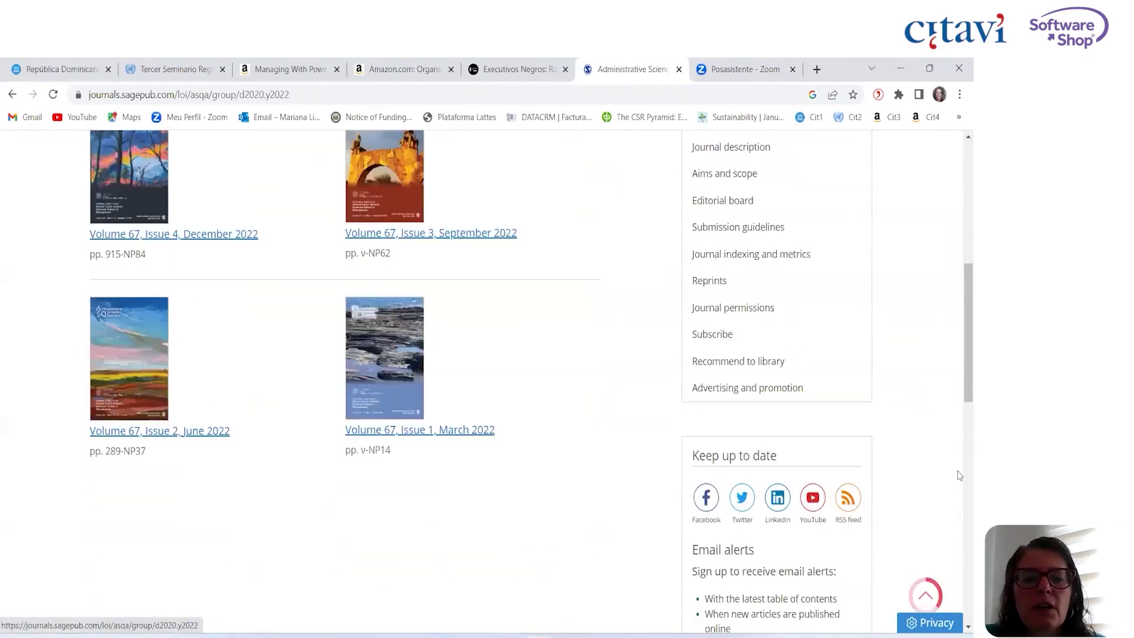
{"action": "left_click", "coordinate": [443, 429]}
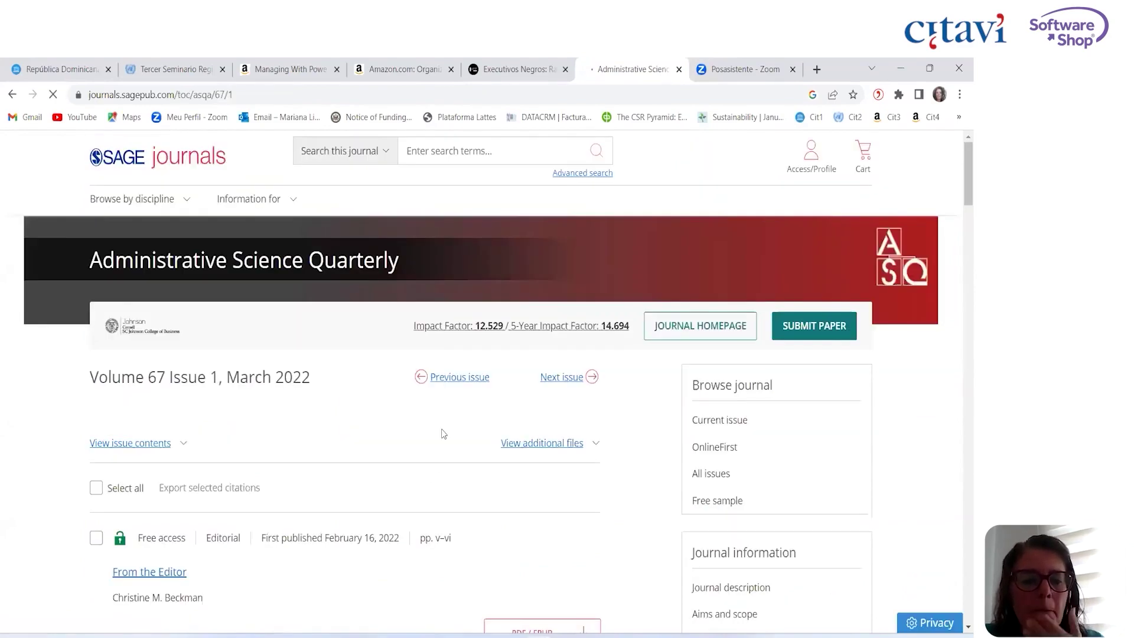
{"action": "scroll", "coordinate": [957, 474], "scroll_direction": "down", "scroll_amount": 7}
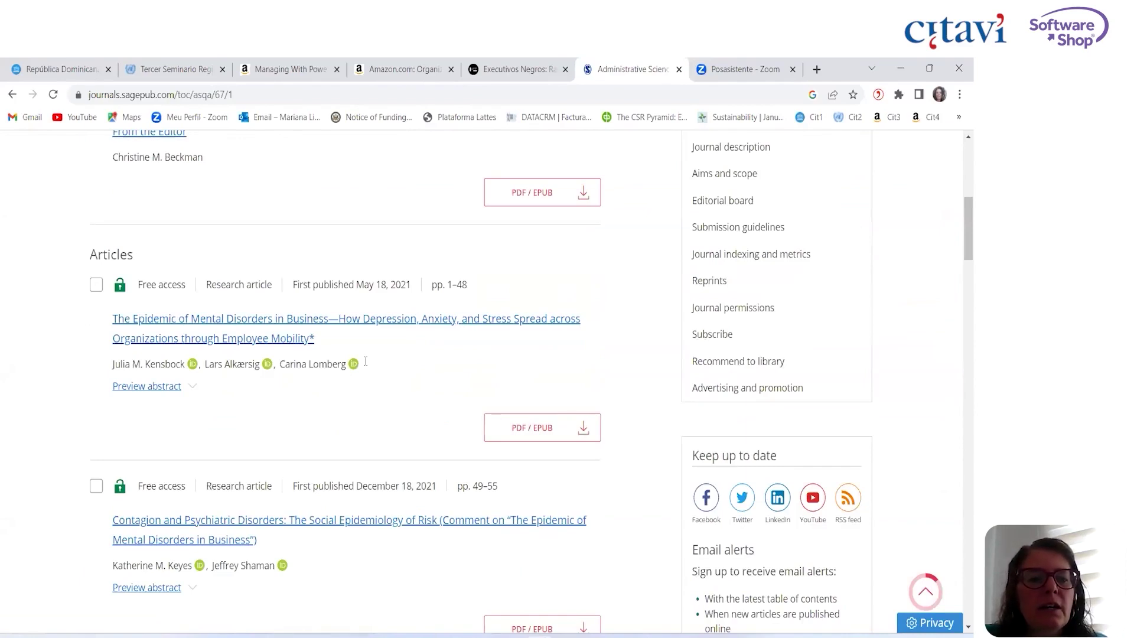
{"action": "left_click", "coordinate": [197, 327]}
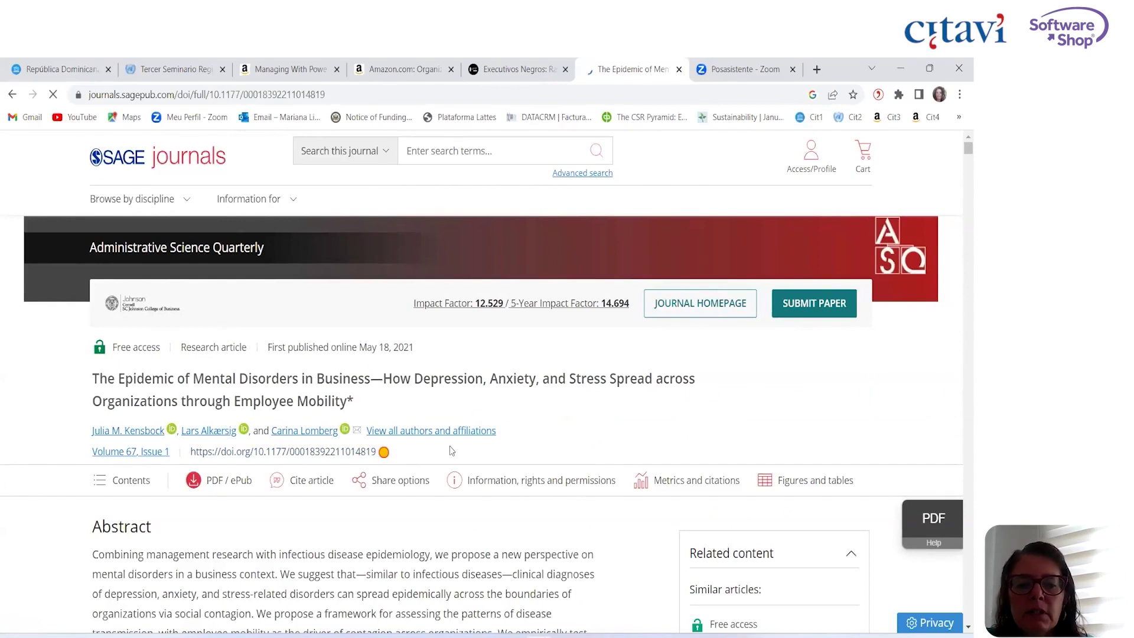
Start importing the mental disorders article's reference into the current Citavi project with Citavi Picker, using the article's DOI.
{"action": "left_click", "coordinate": [383, 452]}
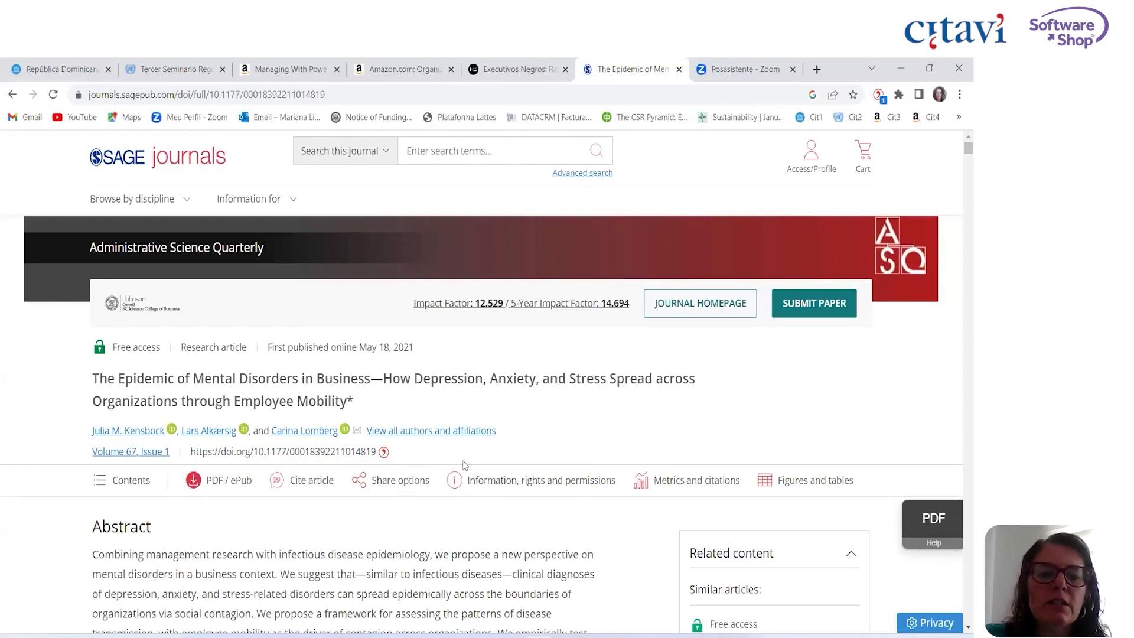
{"action": "left_click", "coordinate": [384, 452]}
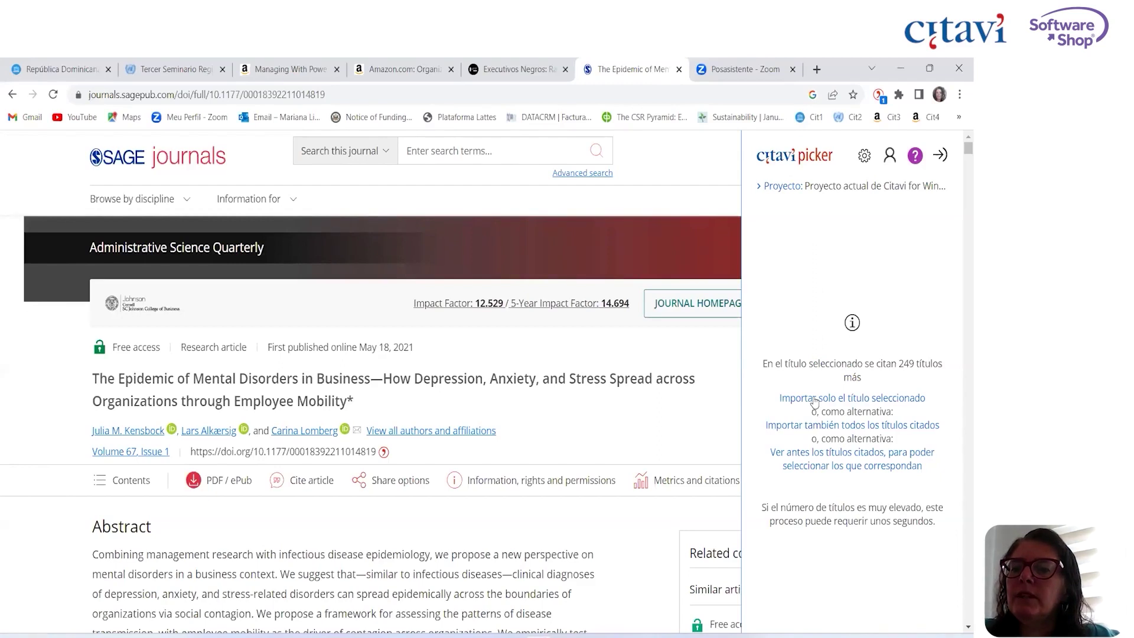
{"action": "mouse_move", "coordinate": [732, 635]}
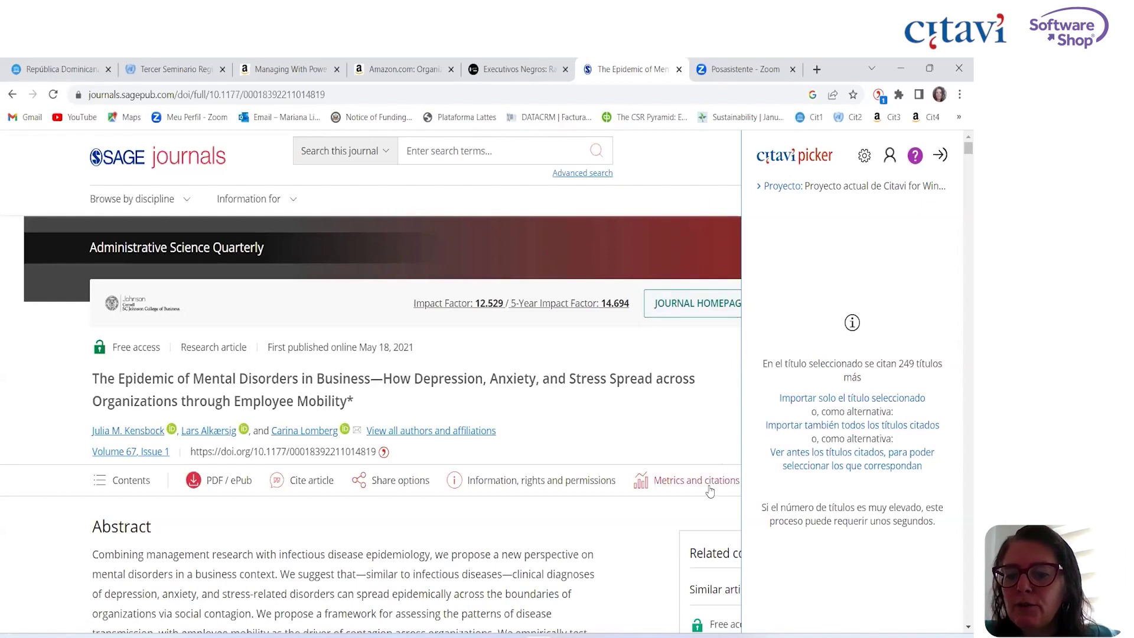
{"action": "triple_click", "coordinate": [688, 426]}
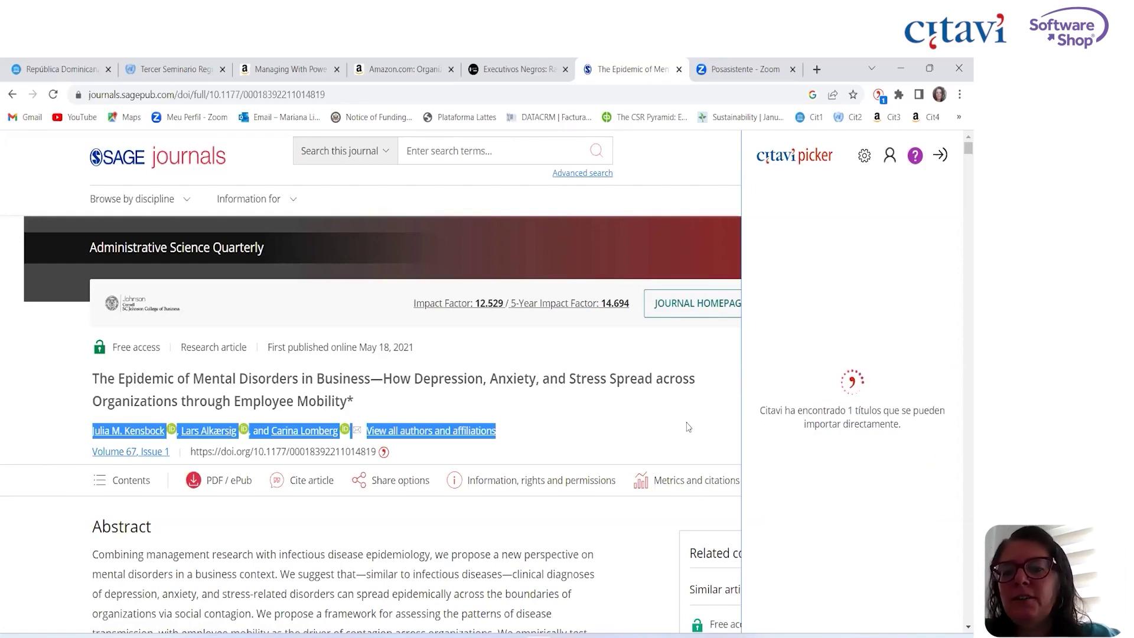
{"action": "left_click", "coordinate": [688, 426]}
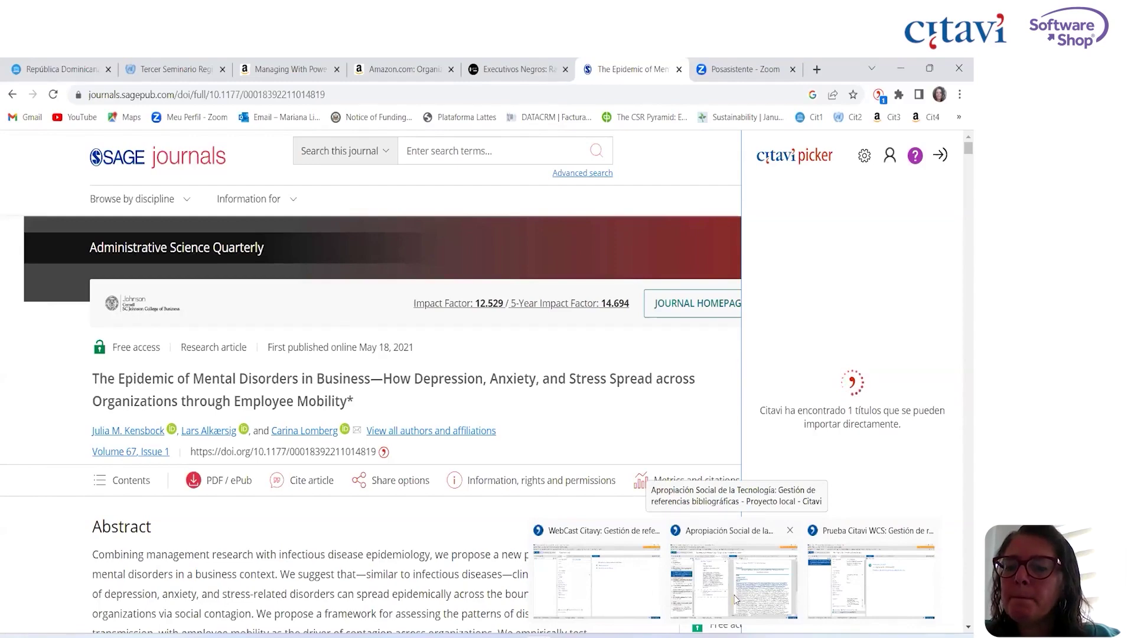
Switch to the Prueba Citavi WCS project in Citavi and check its list of titles.
{"action": "left_click", "coordinate": [855, 586]}
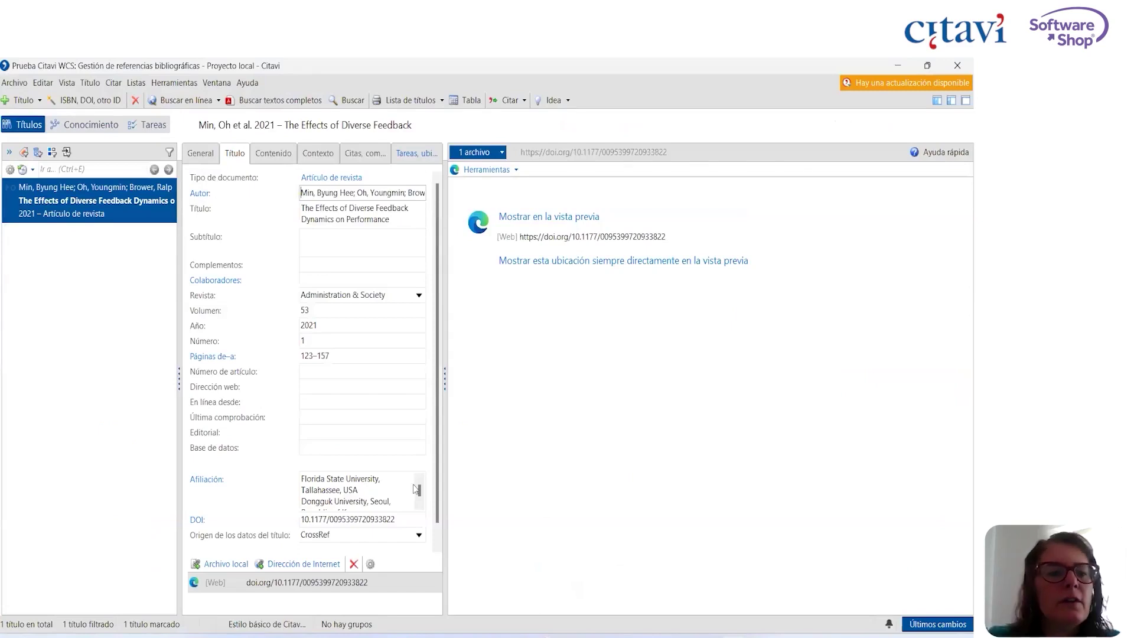
{"action": "left_click", "coordinate": [77, 272]}
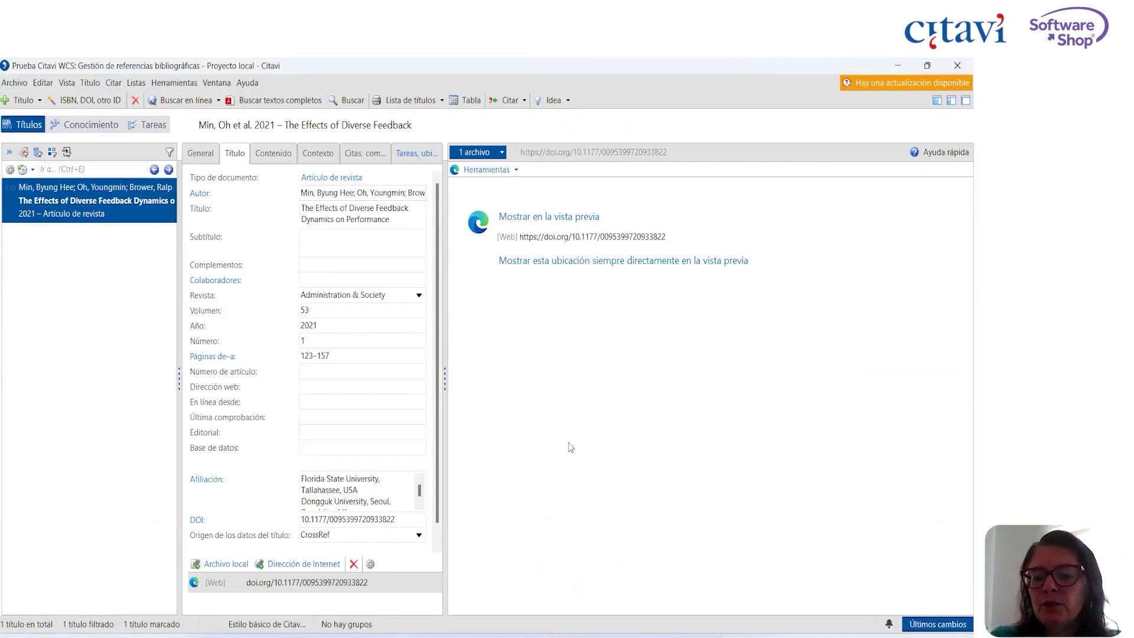
Check the Citavi Picker import on the SAGE article page in the browser, and return to the Prueba Citavi WCS project in Citavi.
{"action": "mouse_move", "coordinate": [538, 632]}
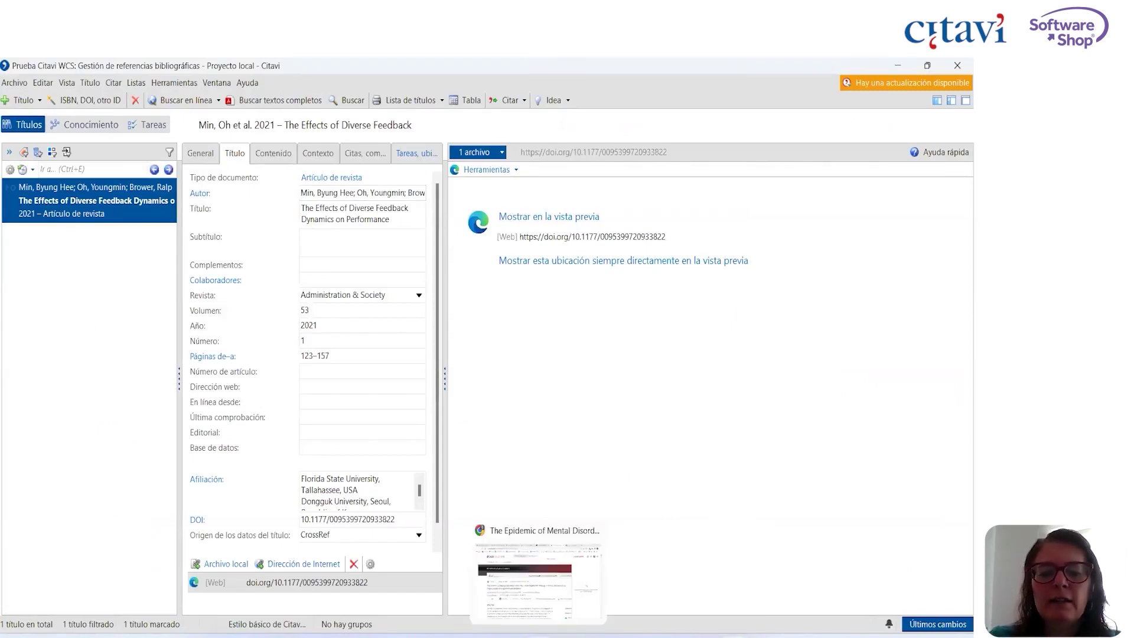
{"action": "left_click", "coordinate": [538, 571]}
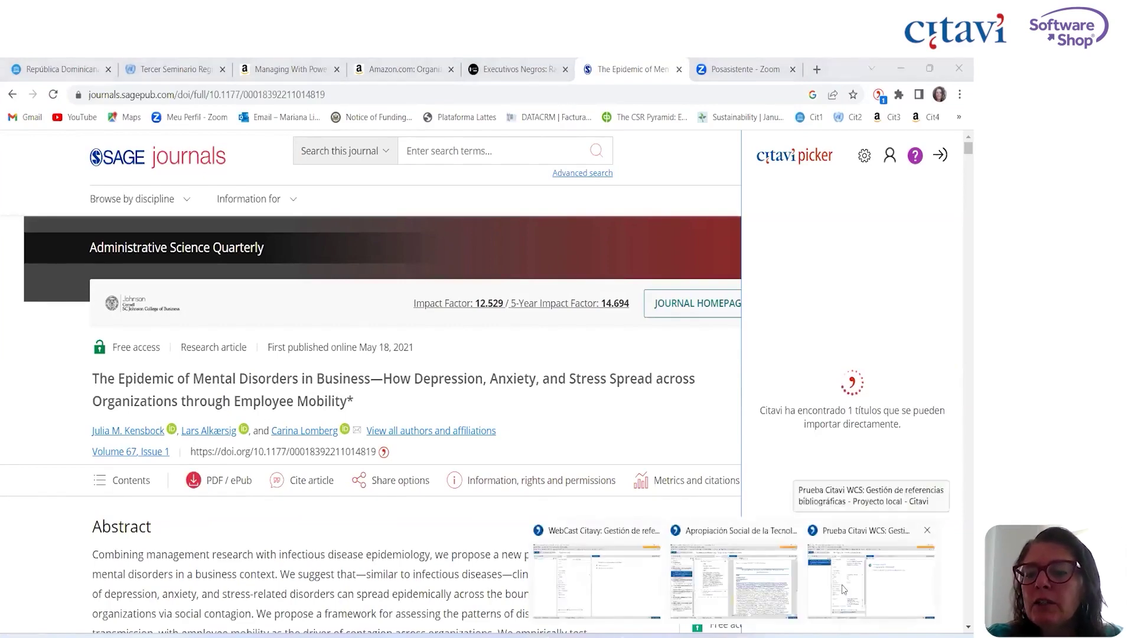
{"action": "left_click", "coordinate": [843, 588]}
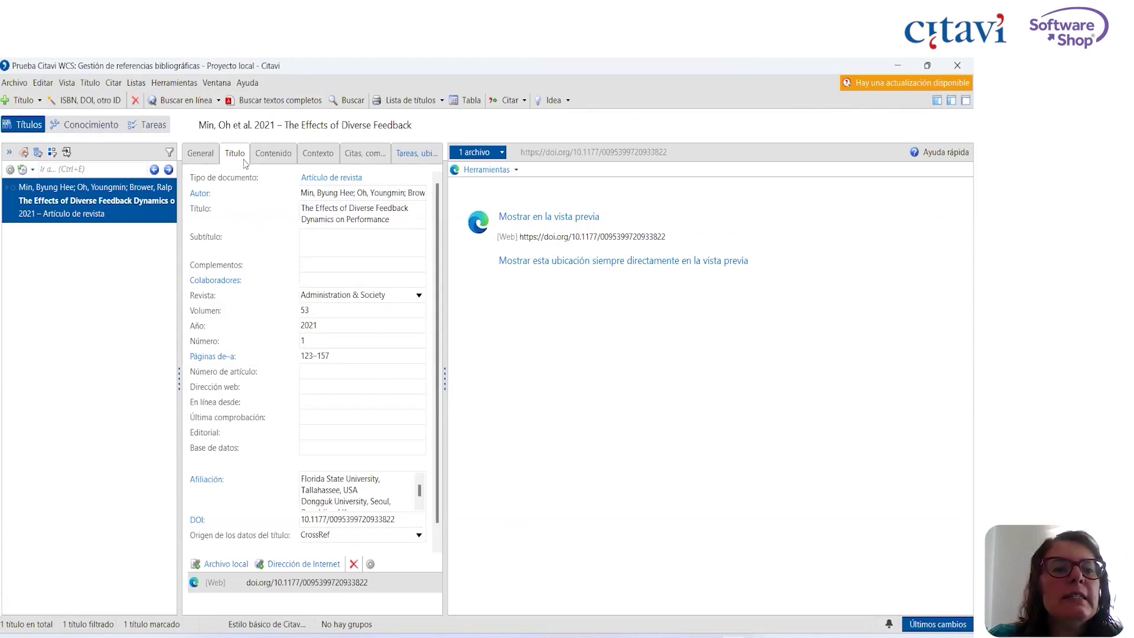
Run an online search for "POWER IN ORGANIZATIONS" in all fields across the selected databases and catalogues.
{"action": "left_click", "coordinate": [182, 103]}
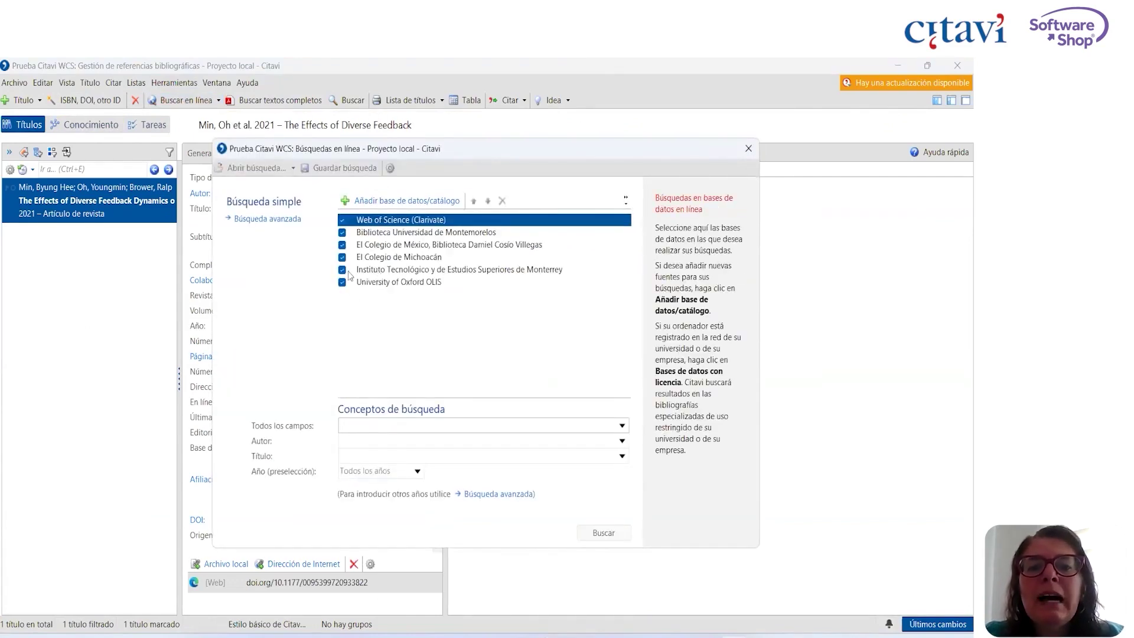
{"action": "left_click", "coordinate": [404, 201]}
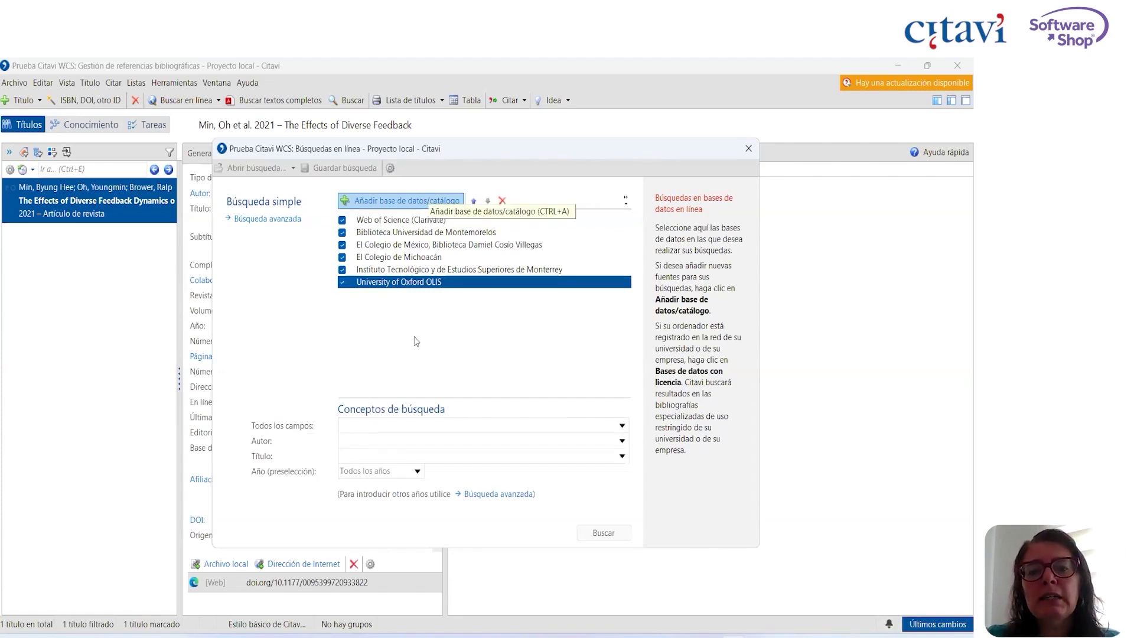
{"action": "left_click", "coordinate": [389, 429]}
{"action": "type", "text": "POWER IN ORGANIZATIONS"}
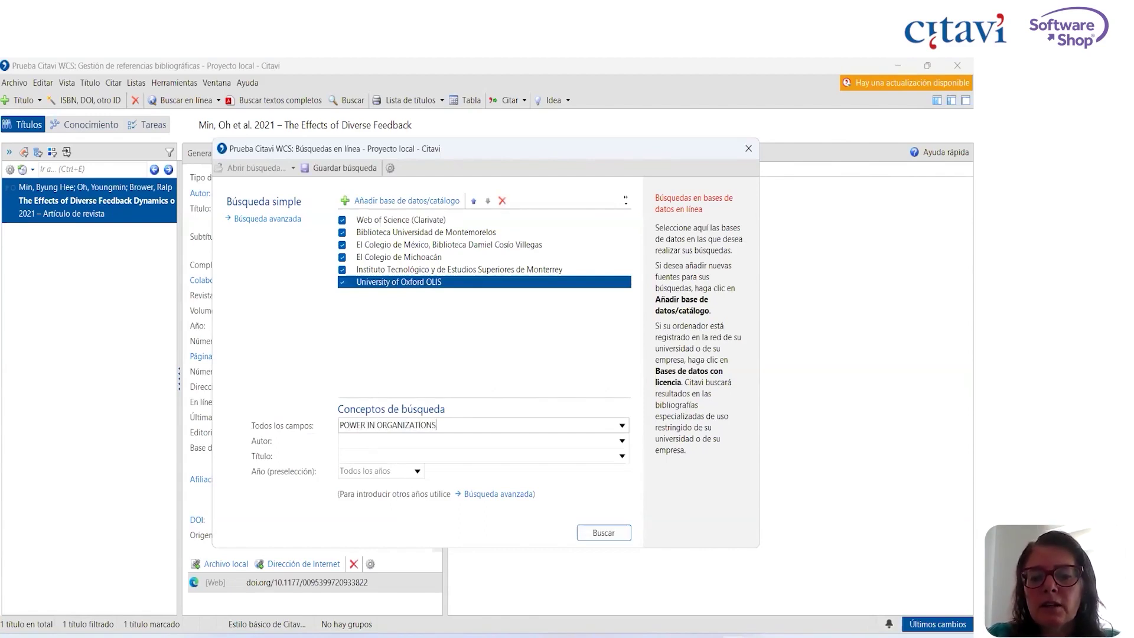
{"action": "left_click", "coordinate": [613, 534]}
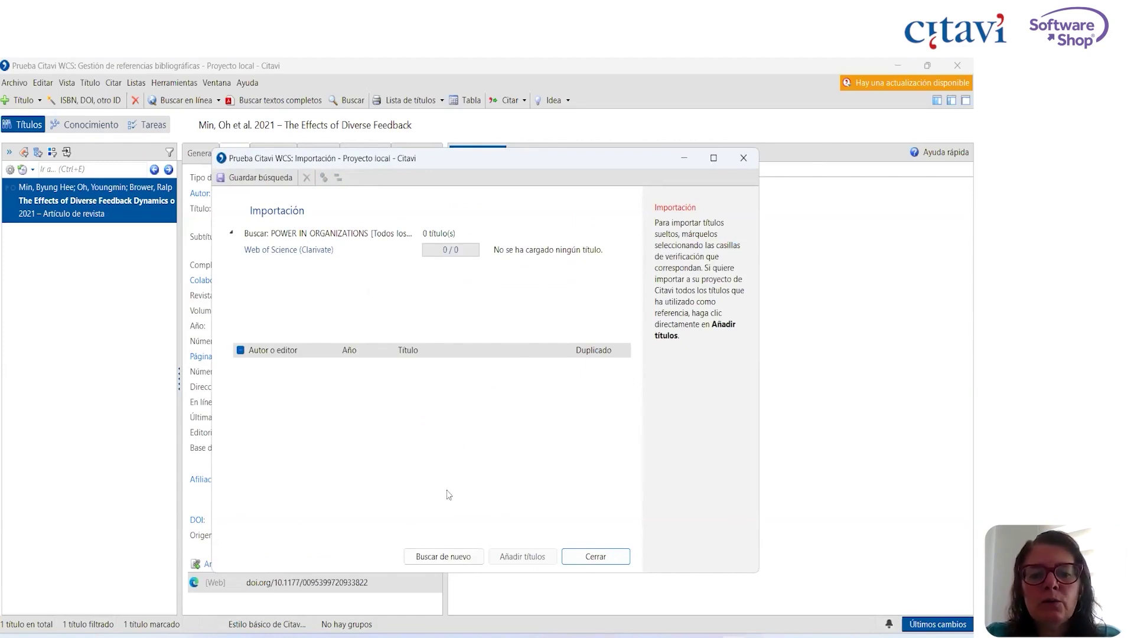
Repeat the online search for "POWER IN ORGANIZATIONS" with the author set to "PFEFFER".
{"action": "left_click", "coordinate": [449, 557]}
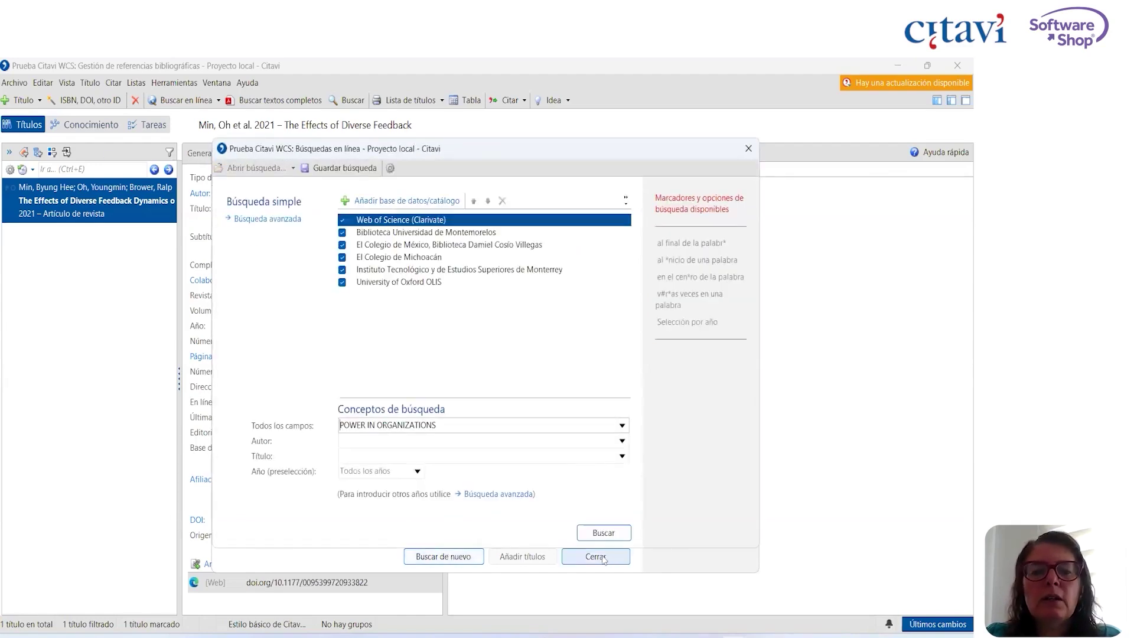
{"action": "left_click", "coordinate": [370, 283]}
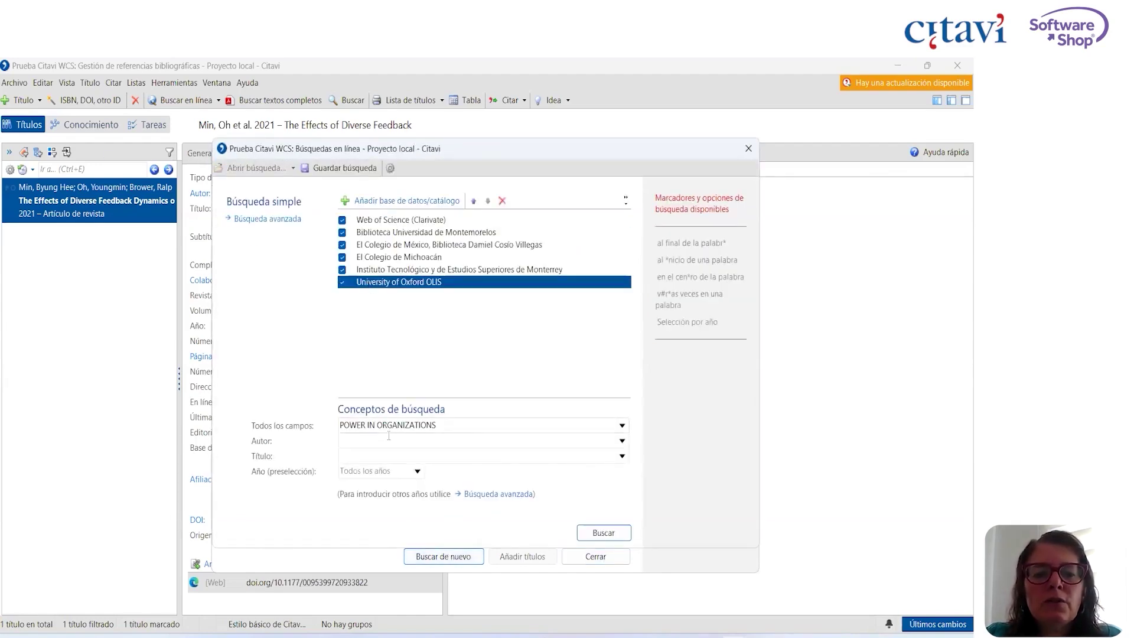
{"action": "left_click", "coordinate": [467, 439]}
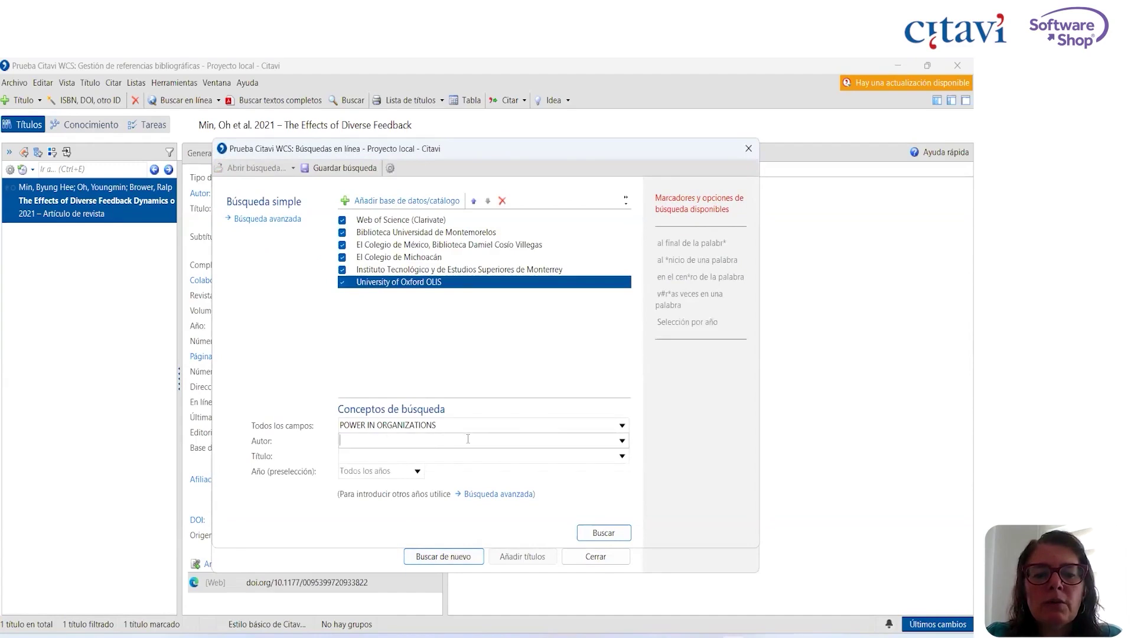
{"action": "type", "text": "PFEFFER"}
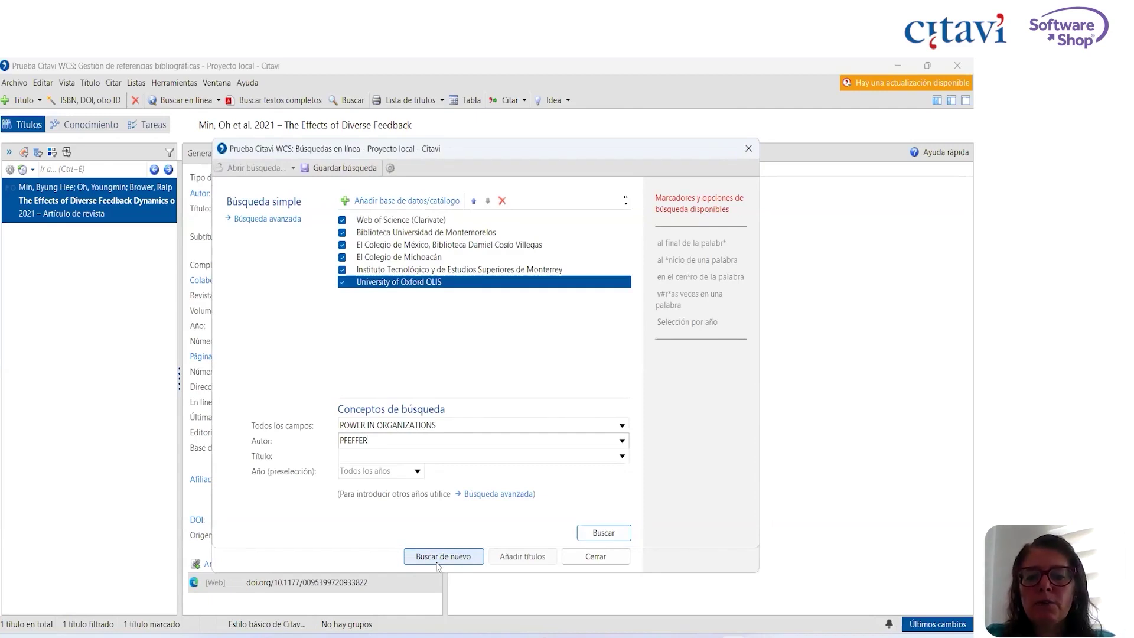
{"action": "left_click", "coordinate": [606, 532]}
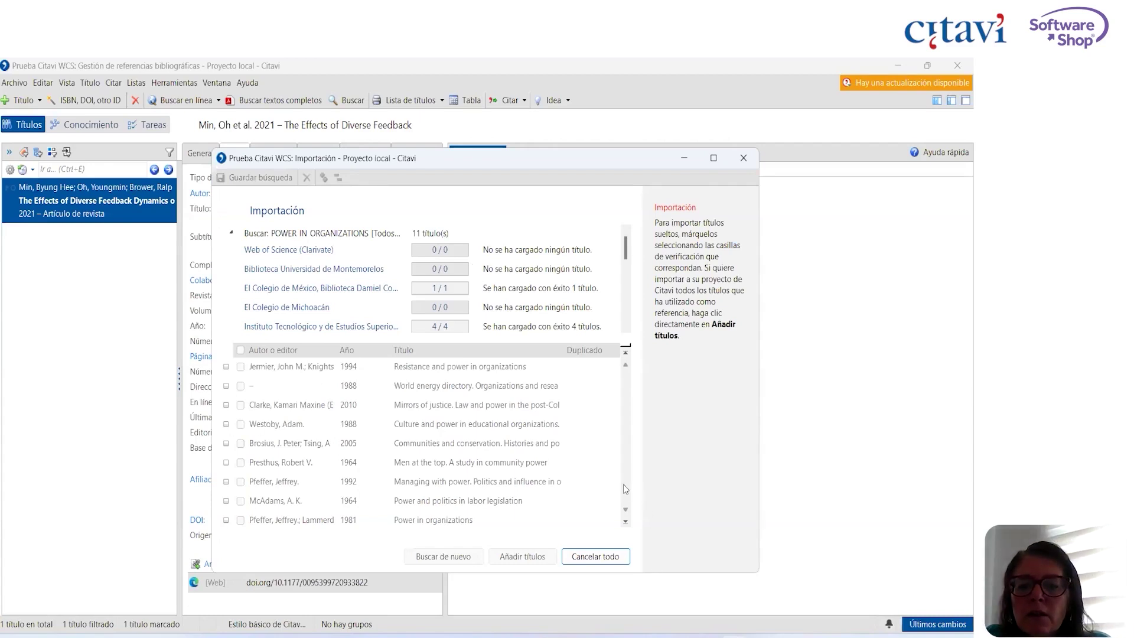
Cancel the queries still running for University of Oxford OLIS, Instituto Tecnológico y de Estudios Superiores de Monterrey and El Colegio de México.
{"action": "scroll", "coordinate": [627, 302], "scroll_direction": "down", "scroll_amount": 2}
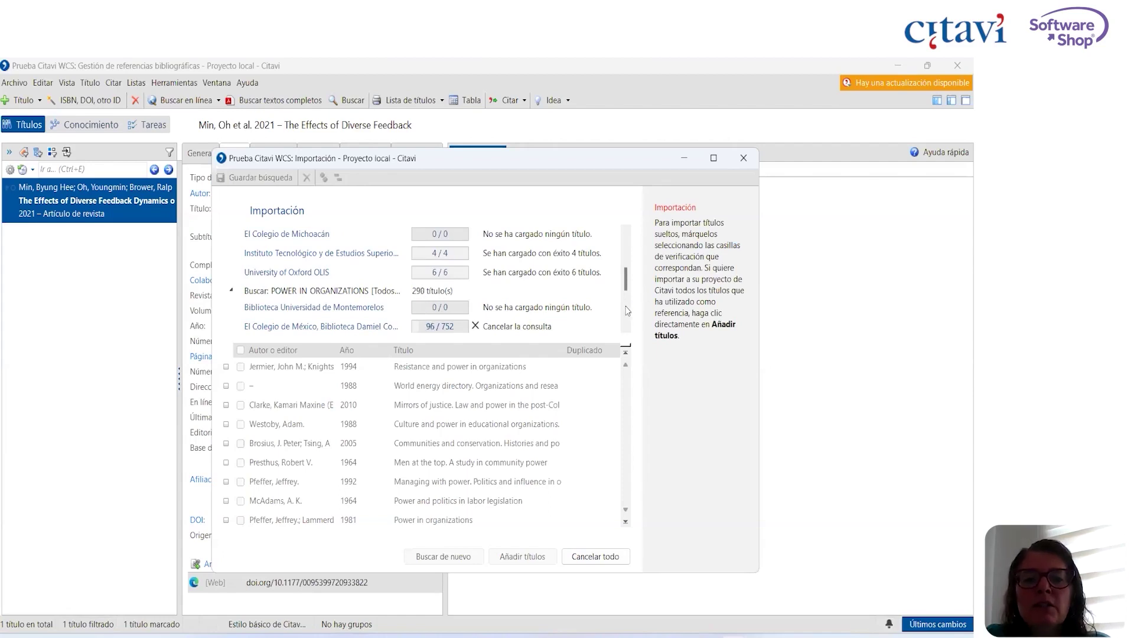
{"action": "scroll", "coordinate": [627, 310], "scroll_direction": "down", "scroll_amount": 2}
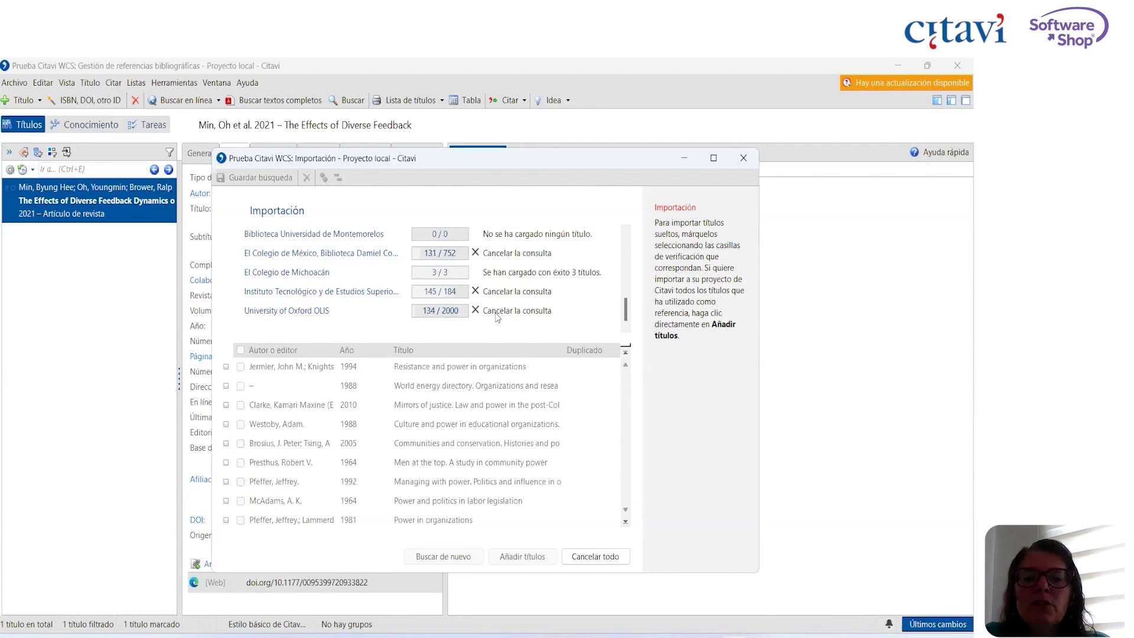
{"action": "left_click", "coordinate": [477, 309]}
{"action": "left_click", "coordinate": [476, 293]}
{"action": "left_click", "coordinate": [475, 253]}
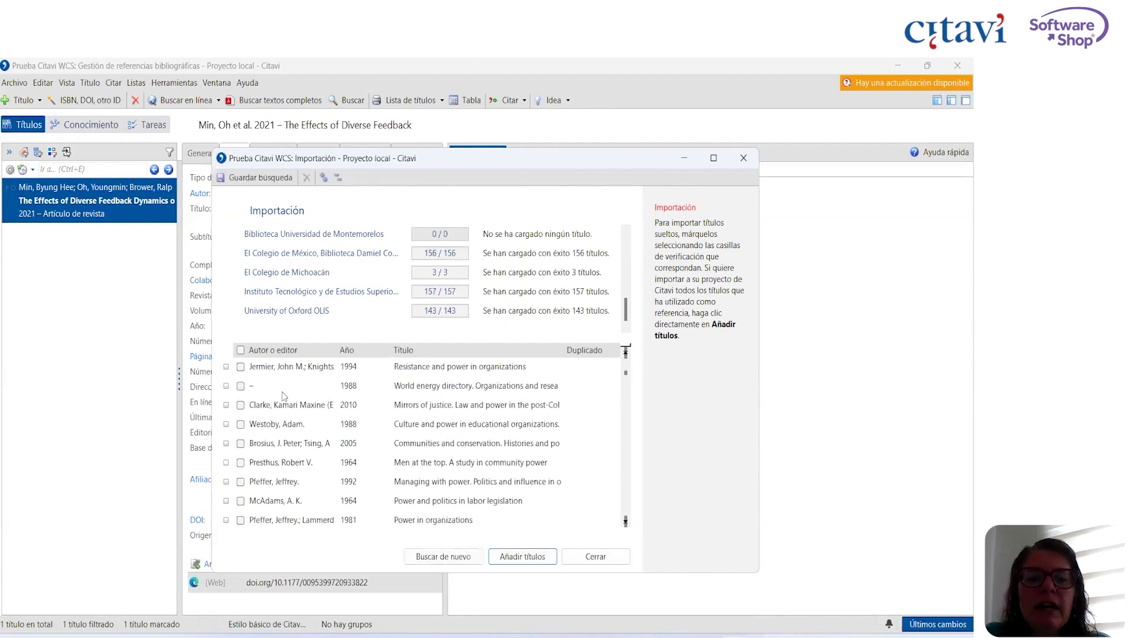
Import only "Mirrors of justice", "Men at the top", "Managing with power" and the 1981 "Power in organizations", including keywords and locations.
{"action": "left_click", "coordinate": [240, 406]}
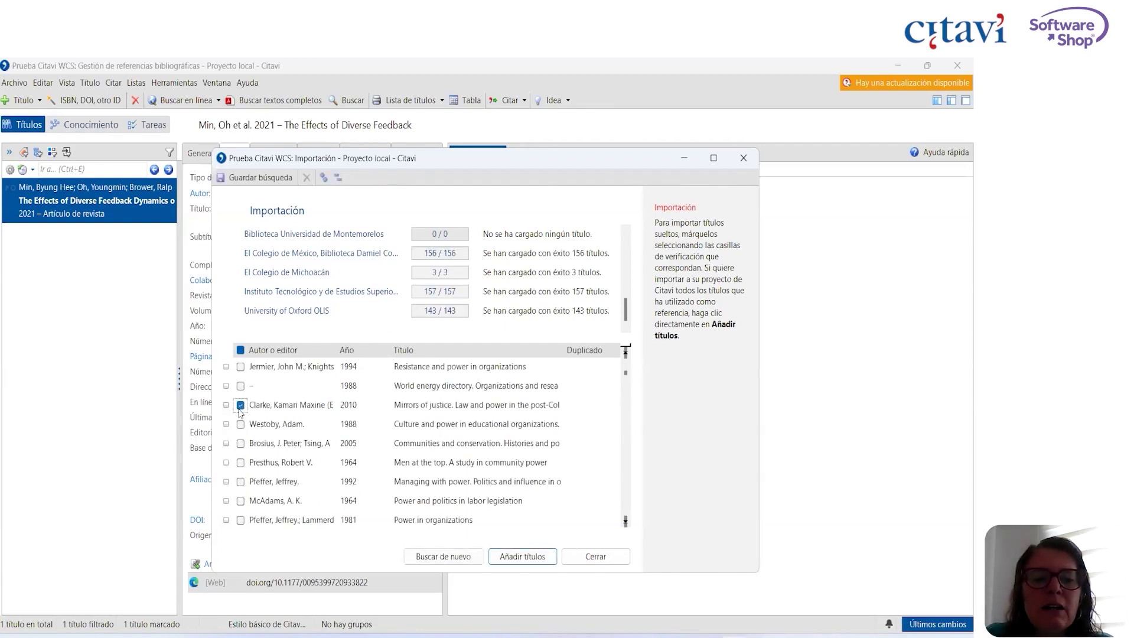
{"action": "left_click", "coordinate": [241, 463]}
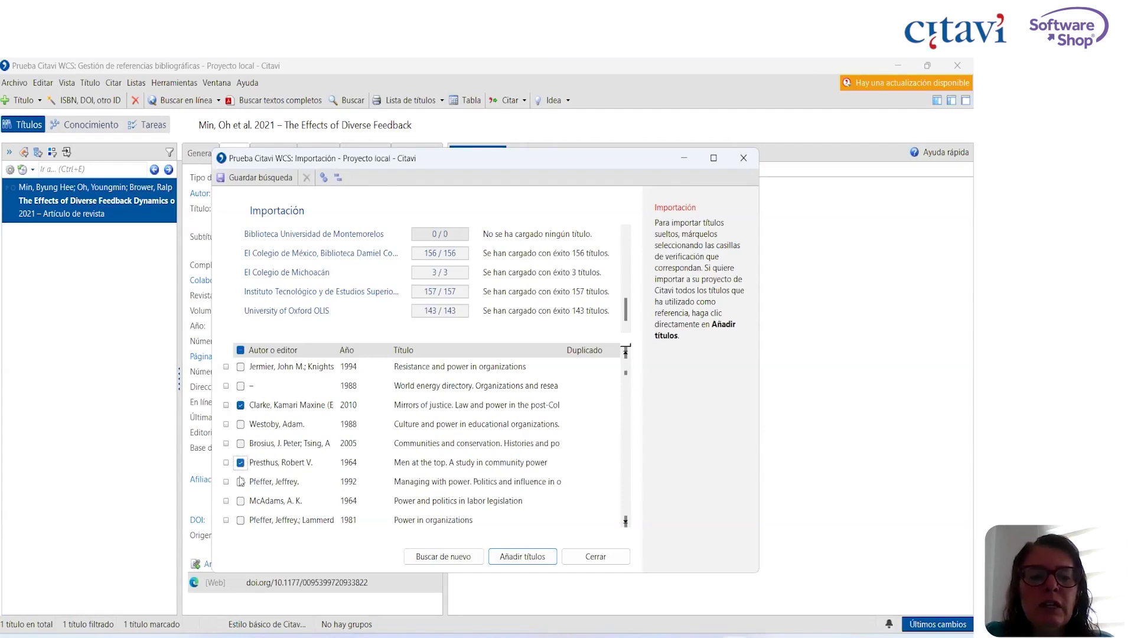
{"action": "left_click", "coordinate": [241, 481]}
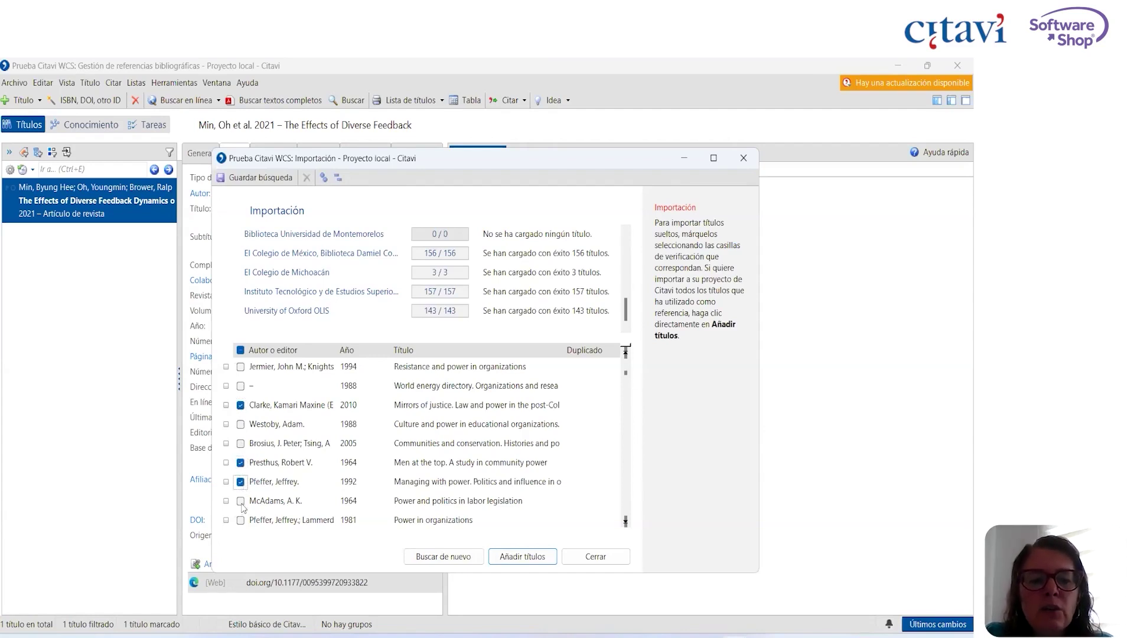
{"action": "scroll", "coordinate": [242, 524], "scroll_direction": "down", "scroll_amount": 1}
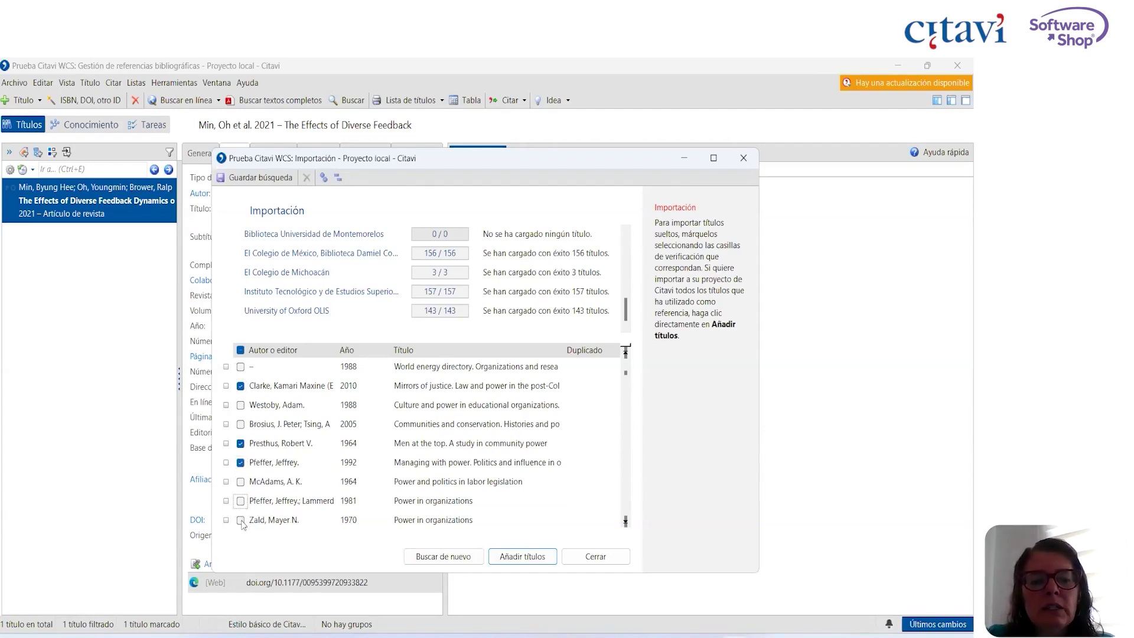
{"action": "left_click", "coordinate": [240, 501]}
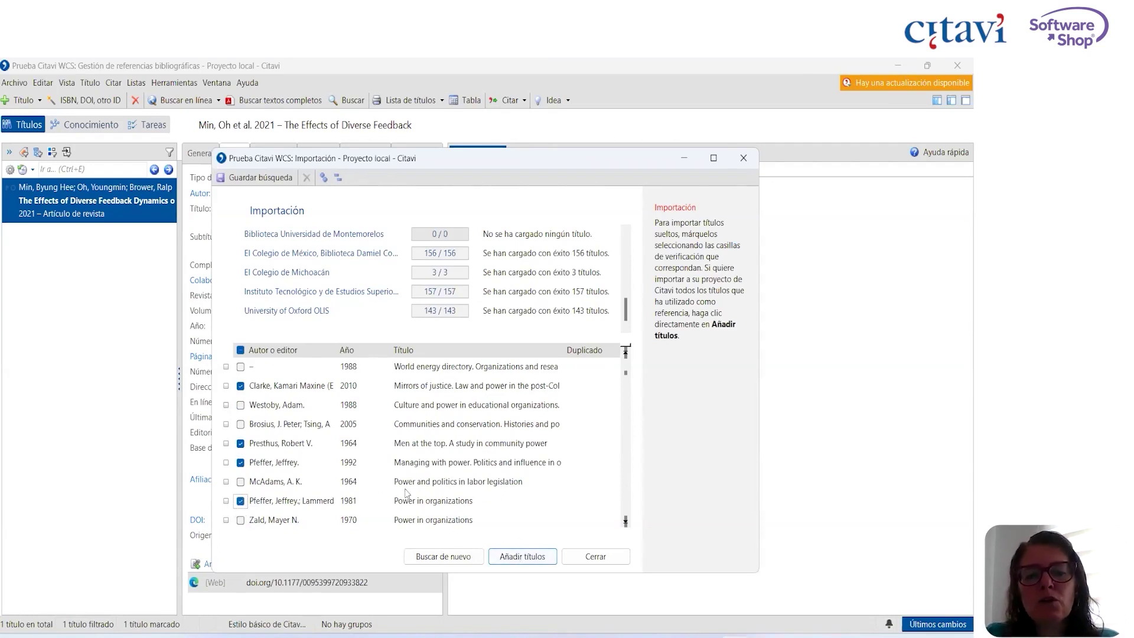
{"action": "left_click", "coordinate": [533, 558]}
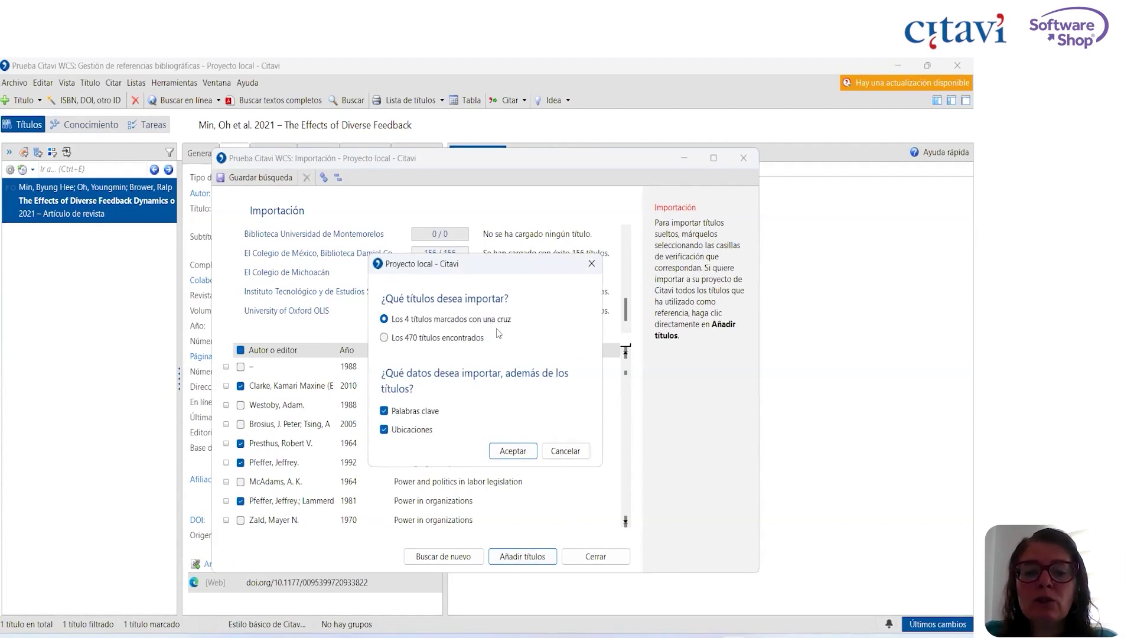
{"action": "left_click", "coordinate": [512, 450]}
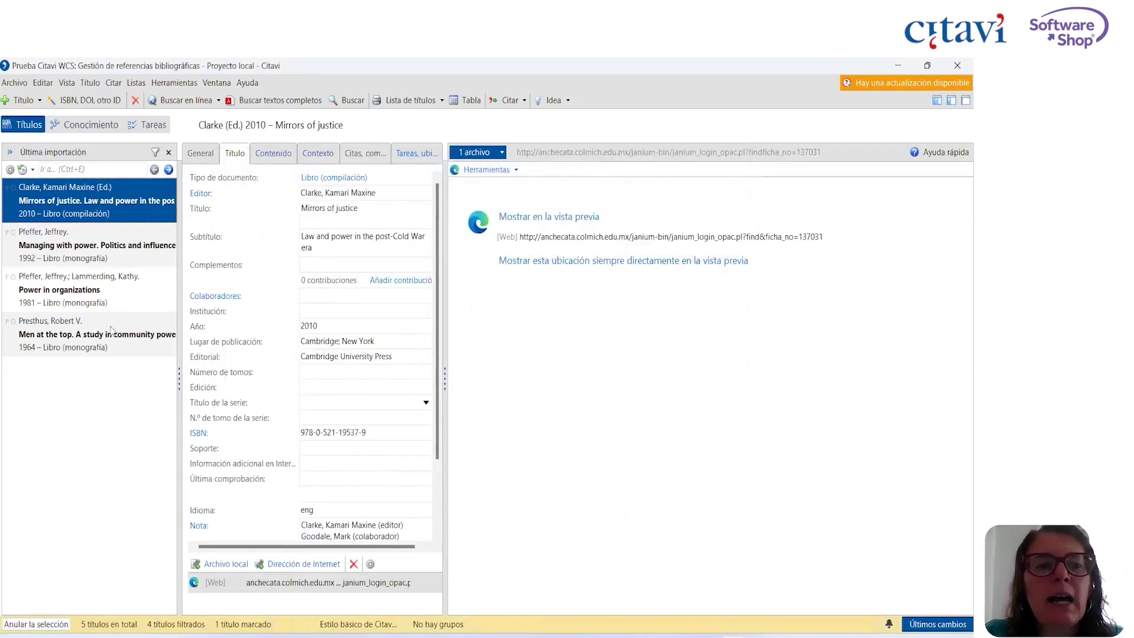
Switch to the browser and copy the ISBN 13 of "Executivos Negros" from its edusp.com.br book page.
{"action": "left_click", "coordinate": [104, 100]}
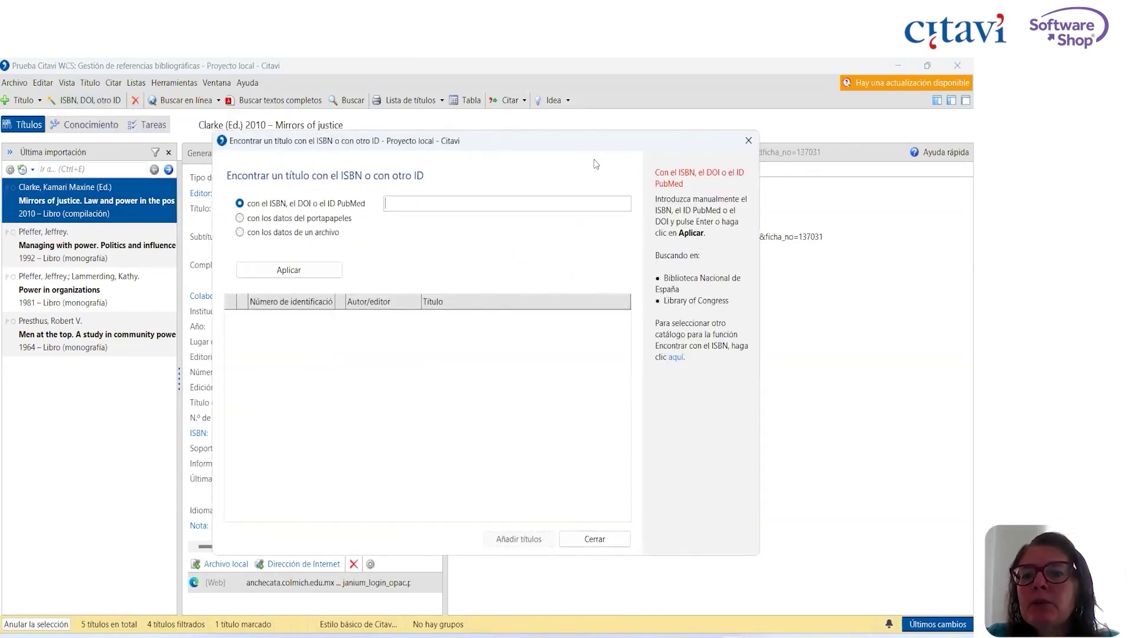
{"action": "key", "text": "Escape"}
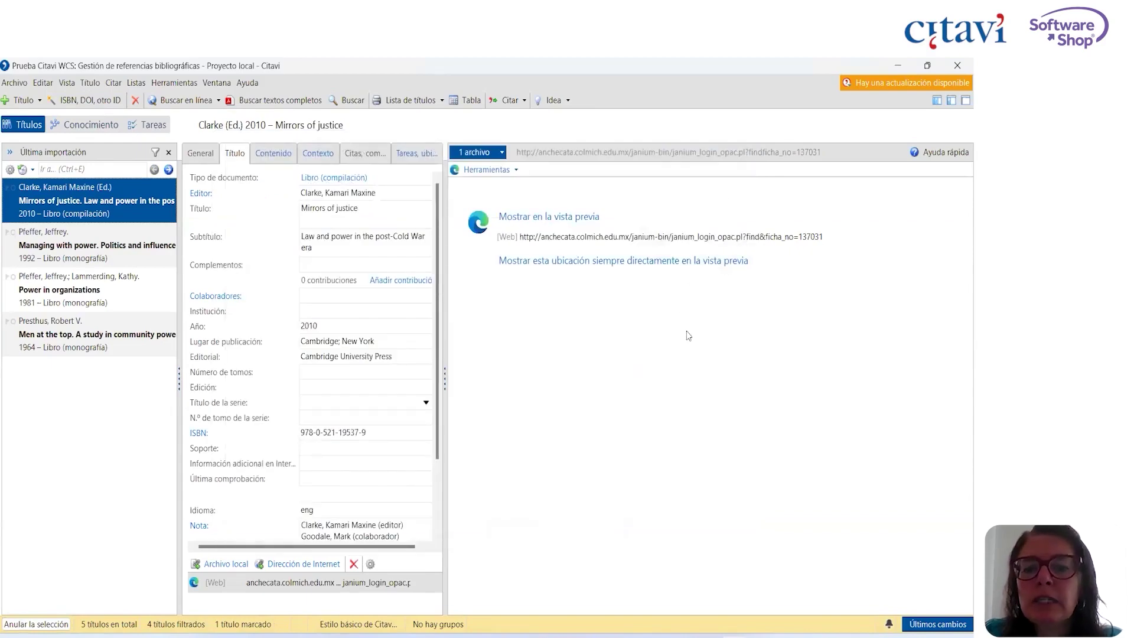
{"action": "left_click", "coordinate": [539, 633]}
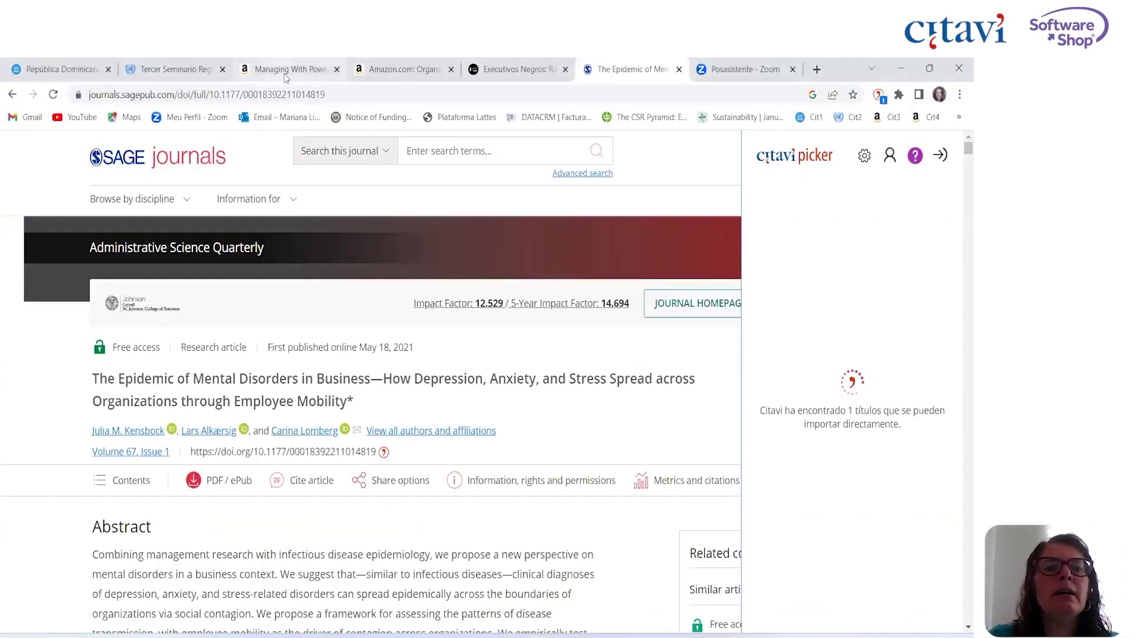
{"action": "left_click", "coordinate": [284, 76]}
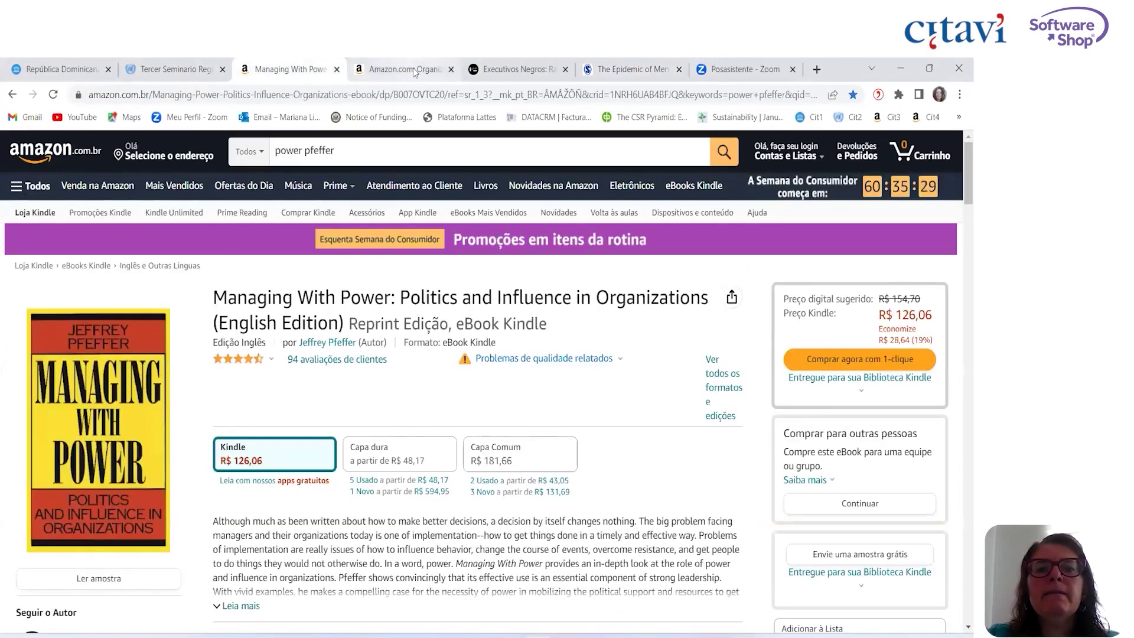
{"action": "left_click", "coordinate": [412, 68]}
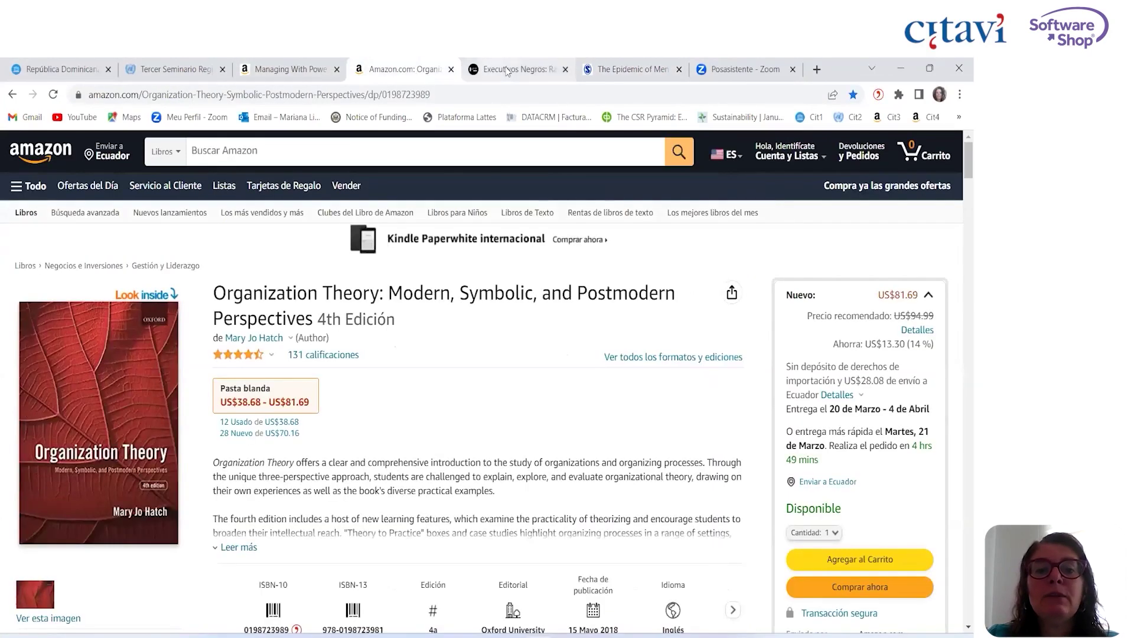
{"action": "left_click", "coordinate": [507, 71]}
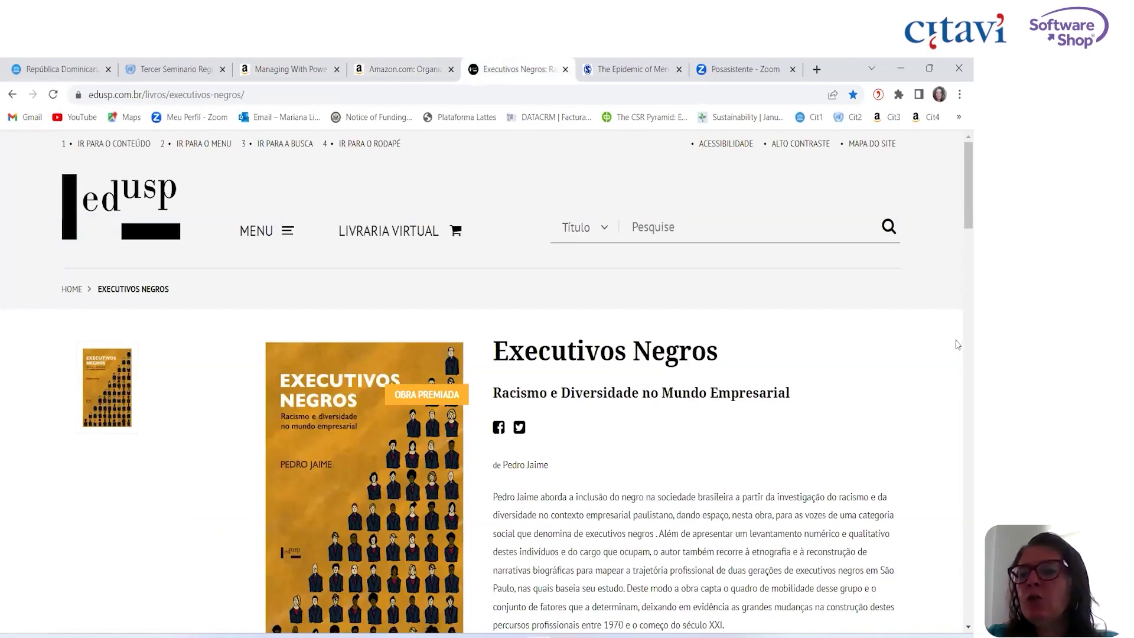
{"action": "scroll", "coordinate": [958, 353], "scroll_direction": "down", "scroll_amount": 7}
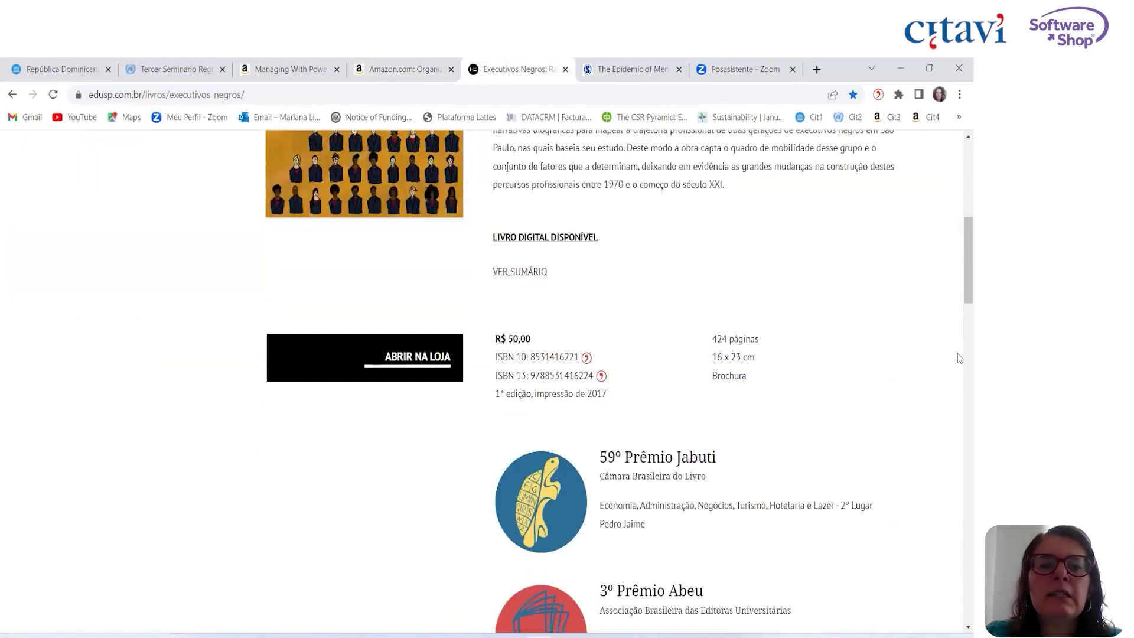
{"action": "double_click", "coordinate": [537, 375]}
{"action": "key", "text": "ctrl+c"}
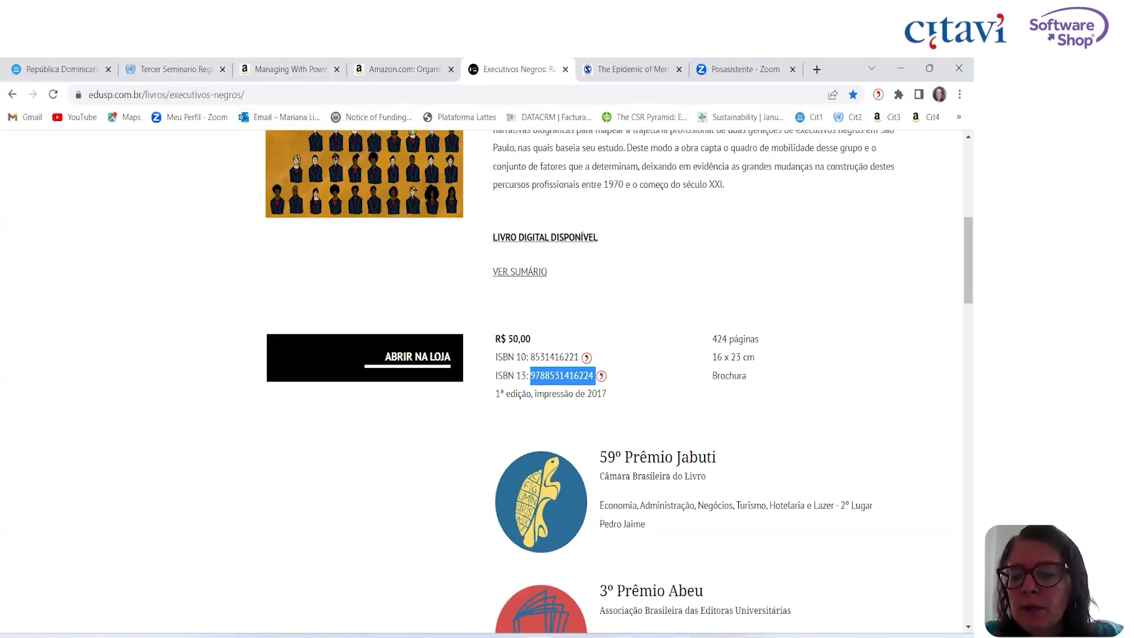
{"action": "left_click", "coordinate": [732, 635]}
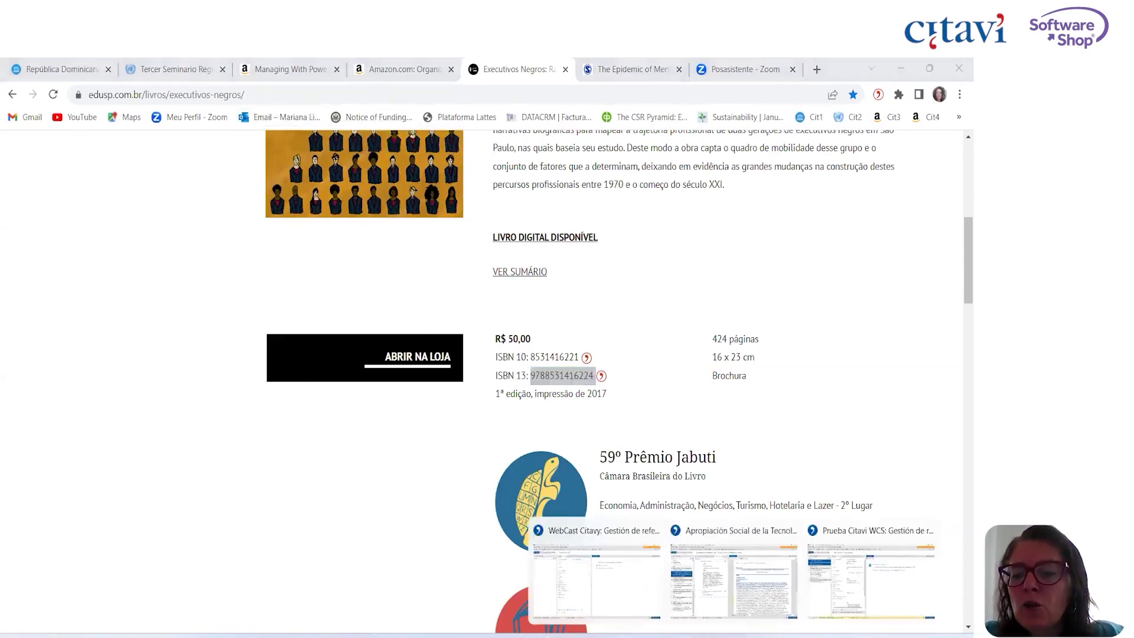
{"action": "left_click", "coordinate": [842, 589]}
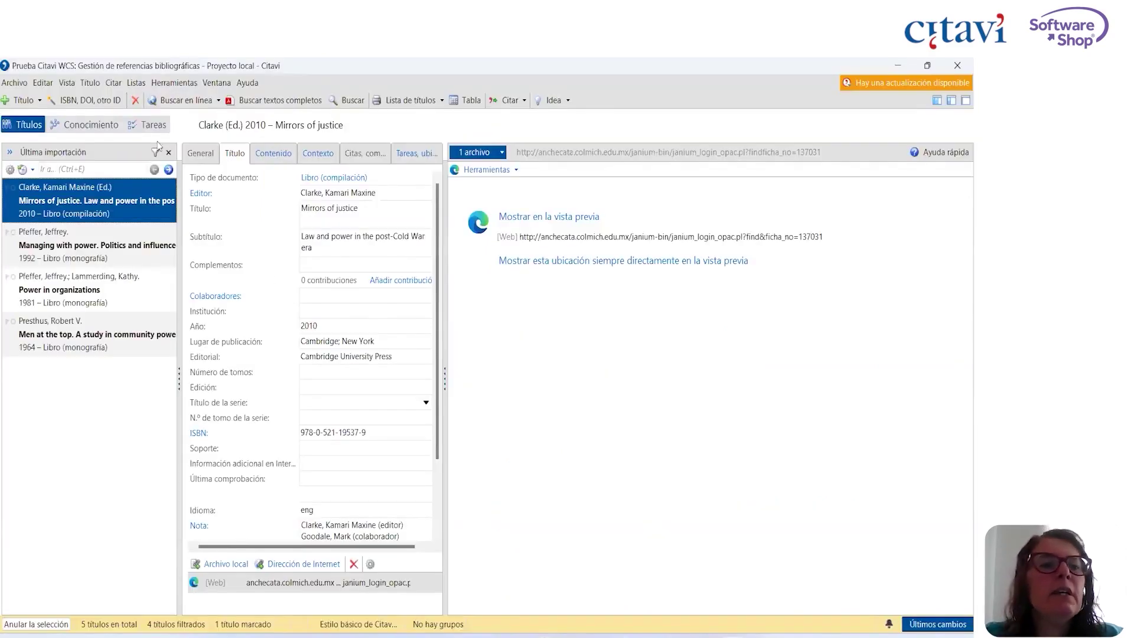
{"action": "left_click", "coordinate": [77, 102]}
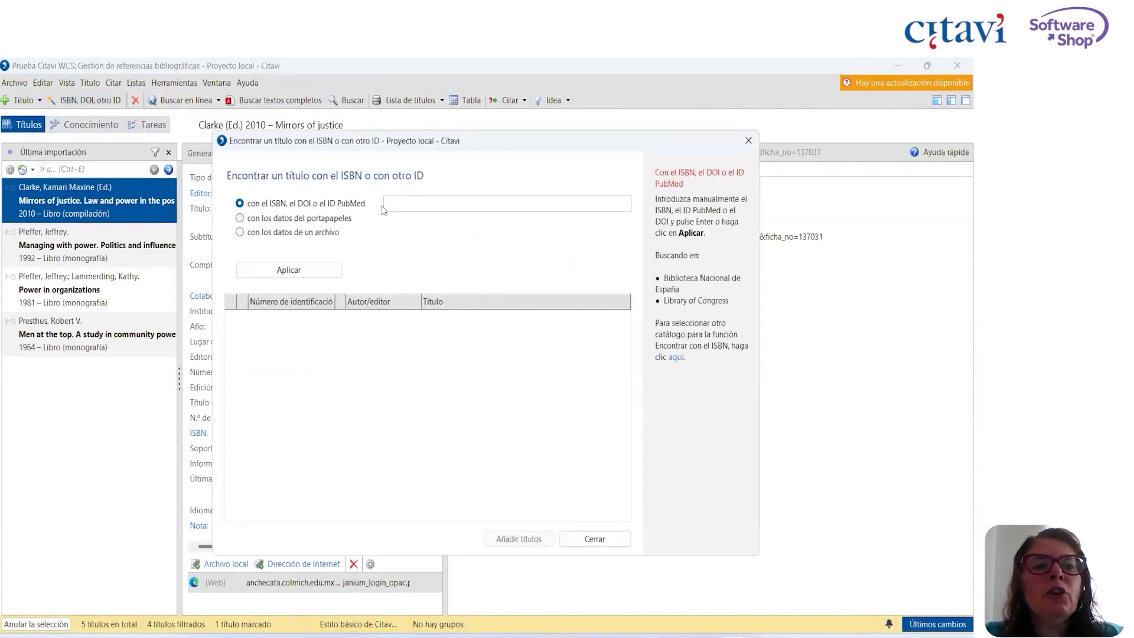
{"action": "key", "text": "ctrl+v"}
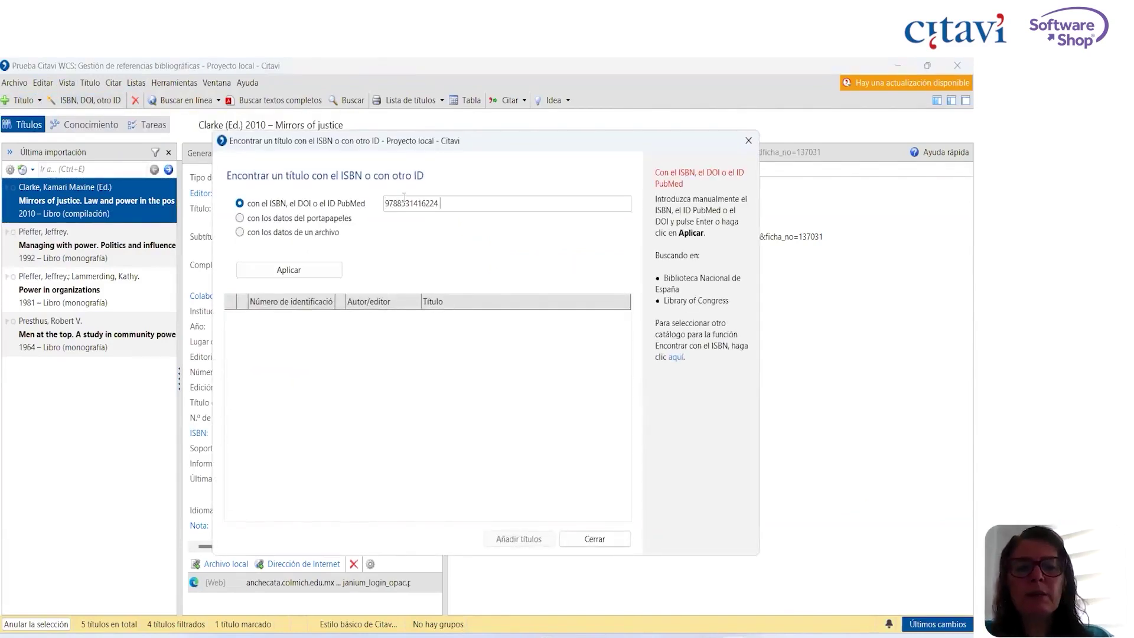
{"action": "left_click", "coordinate": [309, 271]}
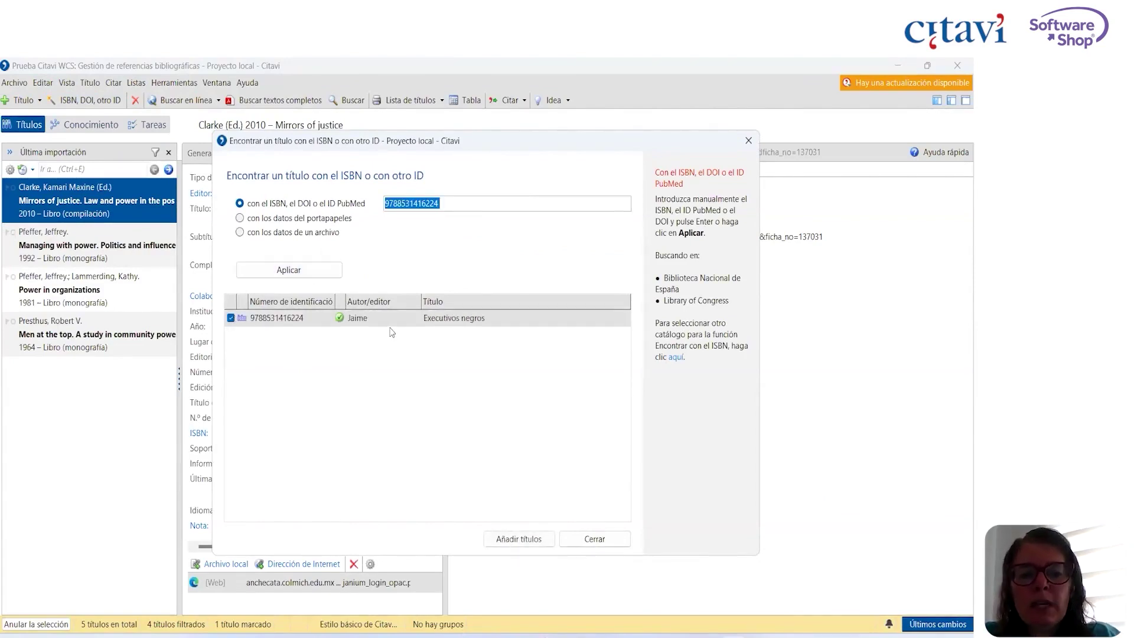
Add the found title "Executivos negros" to the project and open its general overview and content fields.
{"action": "left_click", "coordinate": [518, 540]}
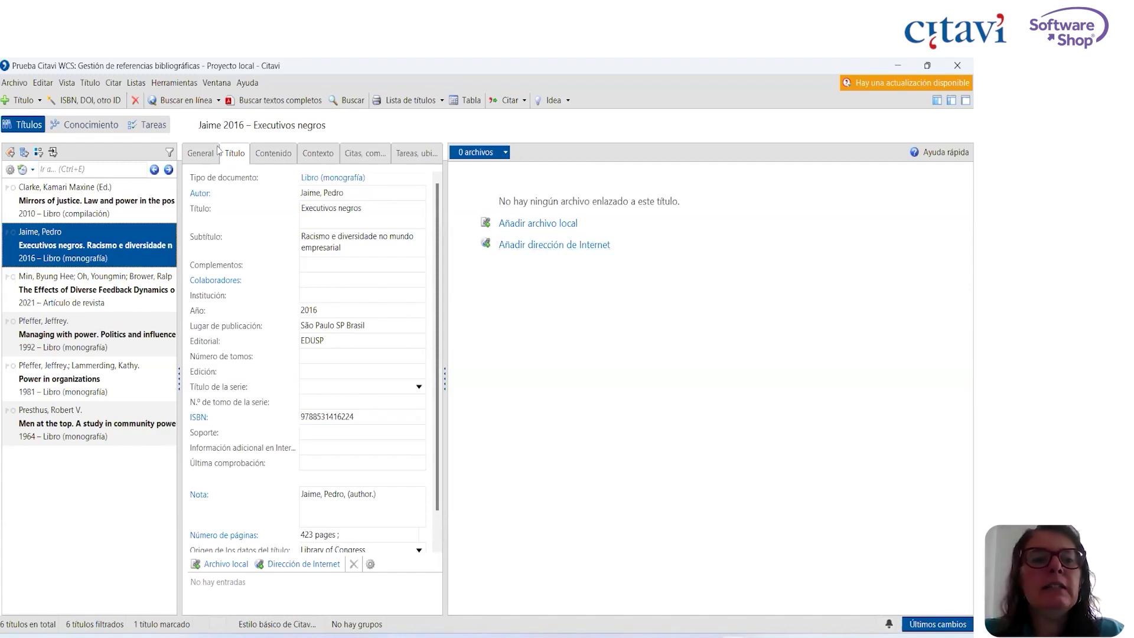
{"action": "left_click", "coordinate": [199, 154]}
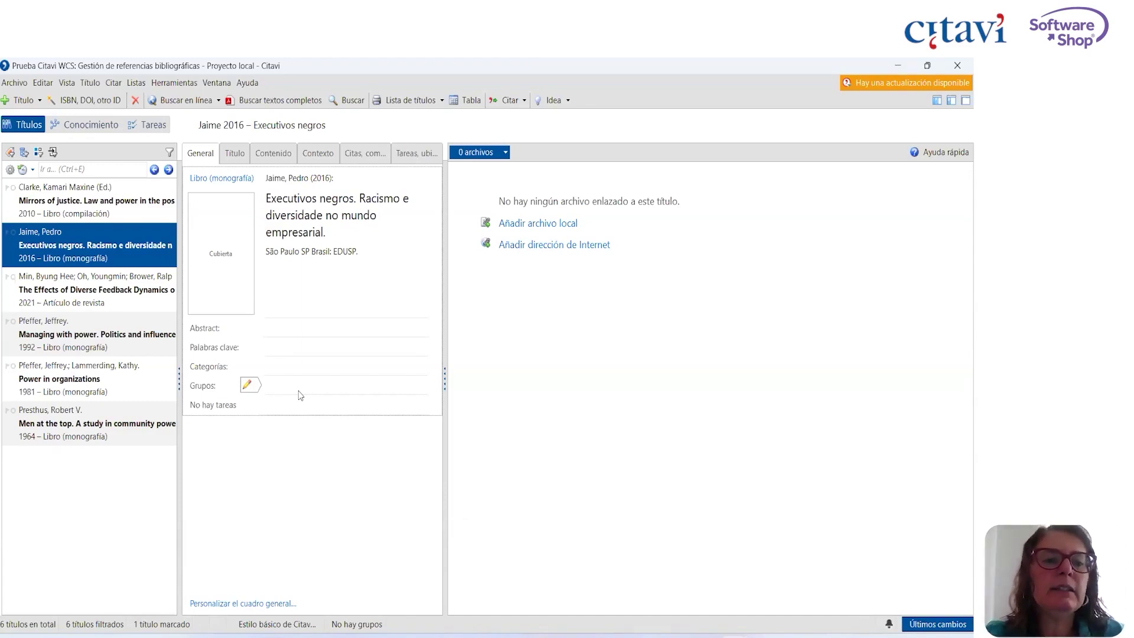
{"action": "left_click", "coordinate": [274, 162]}
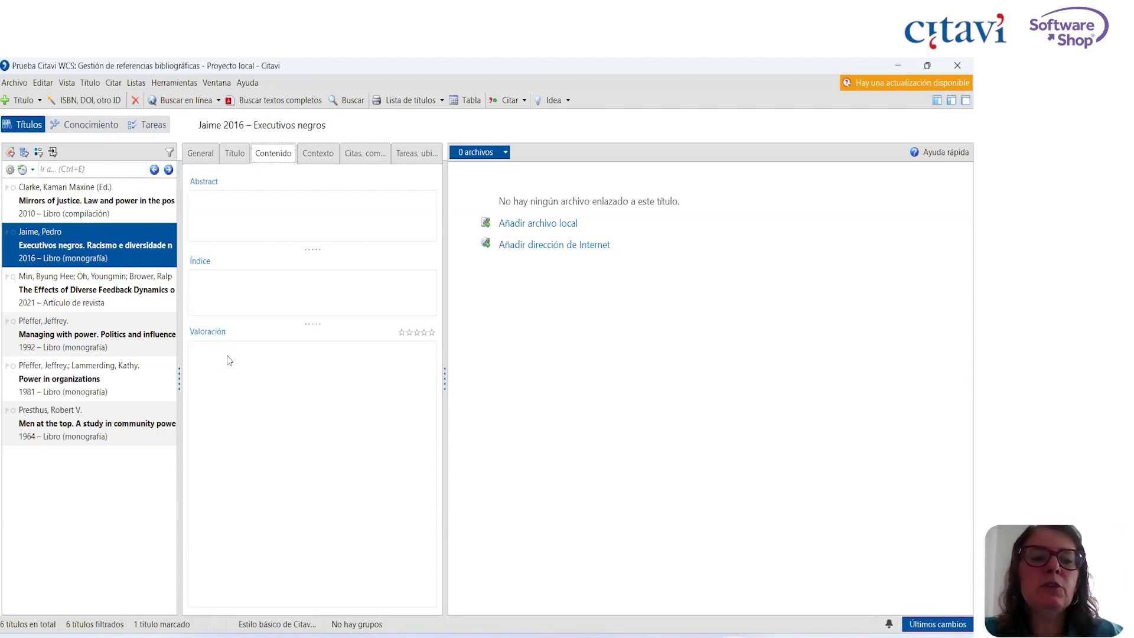
Rate "Executivos negros" with four stars.
{"action": "left_click", "coordinate": [402, 333]}
{"action": "left_click", "coordinate": [410, 334]}
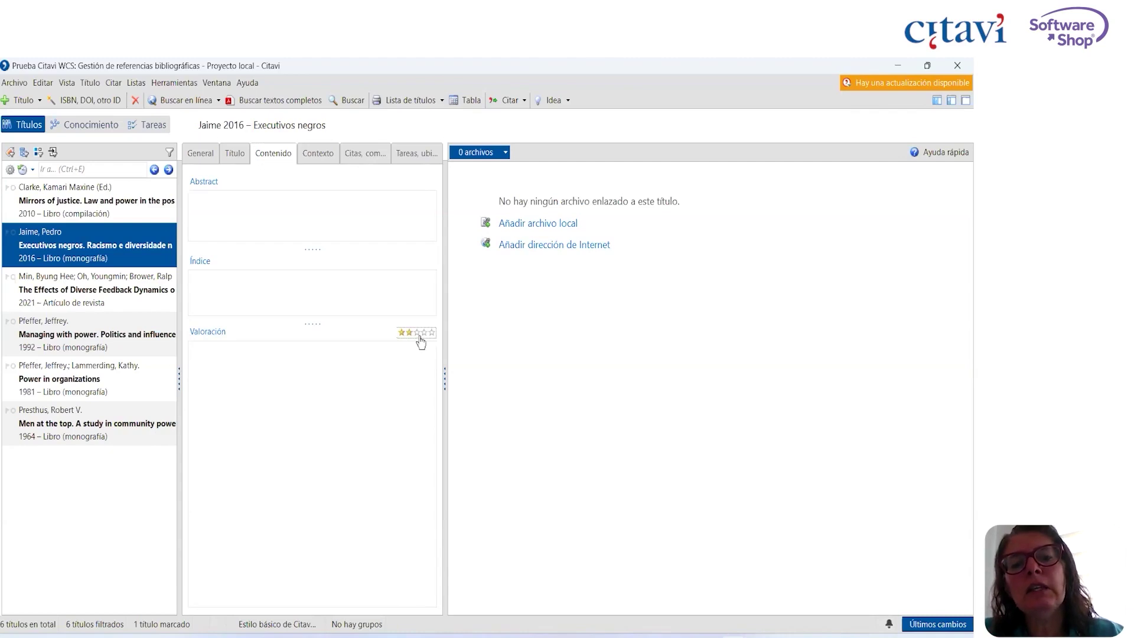
{"action": "left_click", "coordinate": [417, 334]}
{"action": "left_click", "coordinate": [425, 334]}
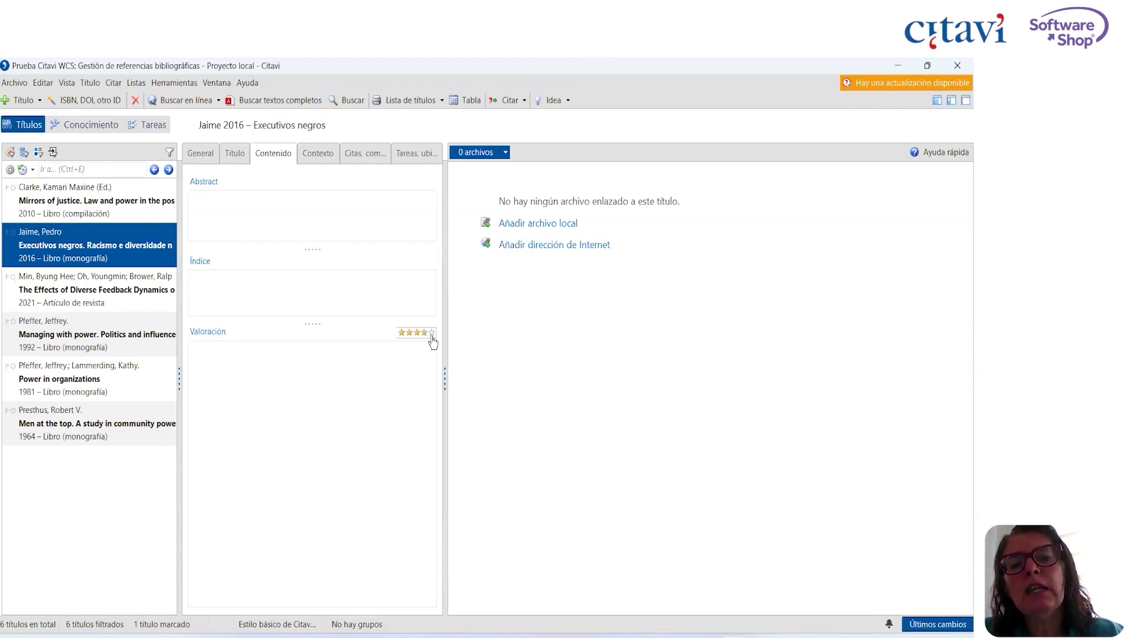
Review the context, citations, tasks and locations sections of "Executivos negros".
{"action": "left_click", "coordinate": [318, 159]}
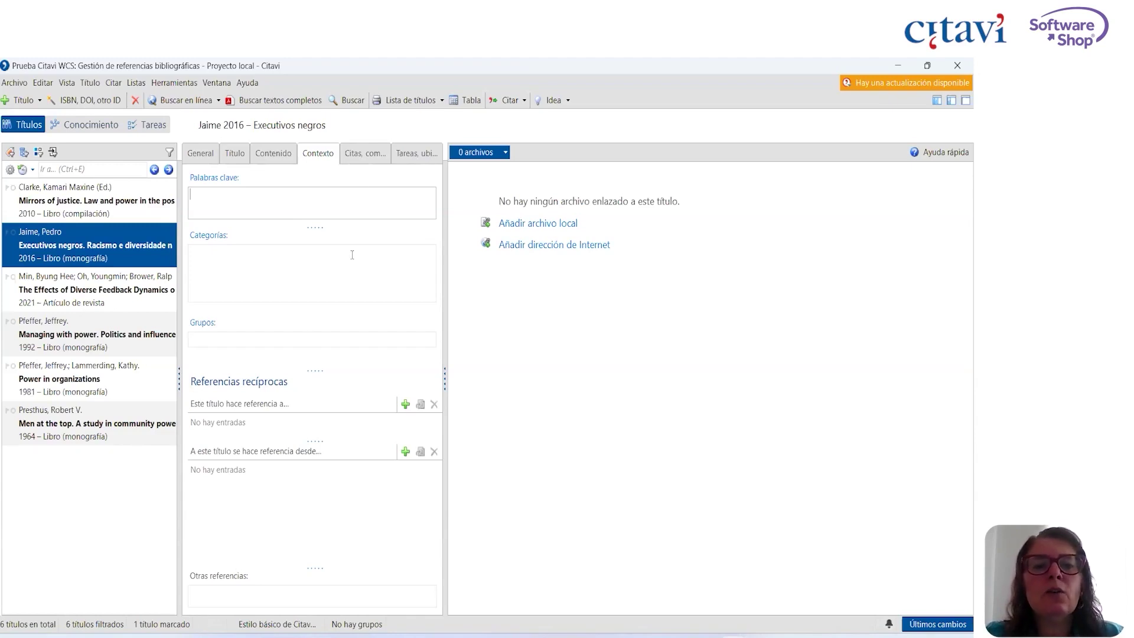
{"action": "left_click", "coordinate": [362, 158]}
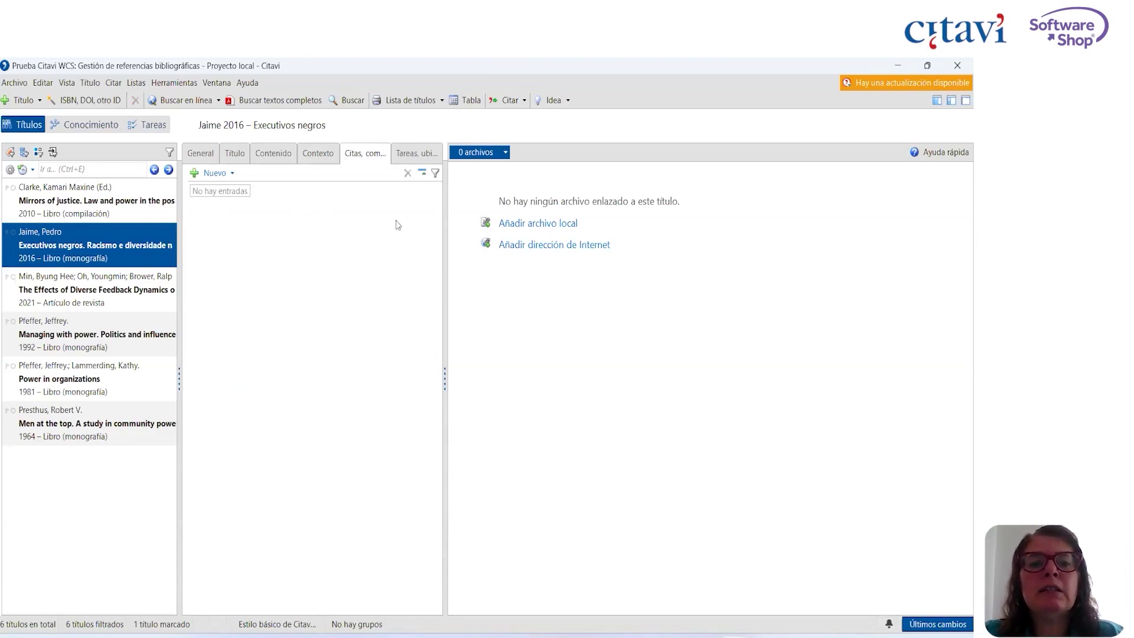
{"action": "left_click", "coordinate": [415, 158]}
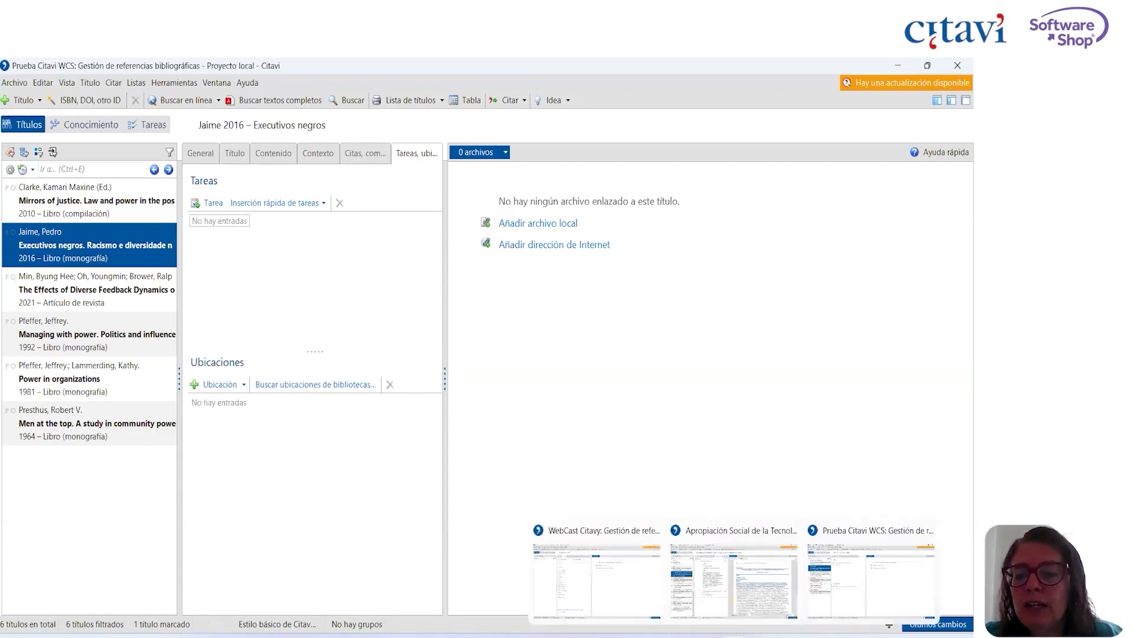
Switch to the browser and copy the ISBN-13 of "Organization Theory" from its Amazon book page.
{"action": "mouse_move", "coordinate": [545, 627]}
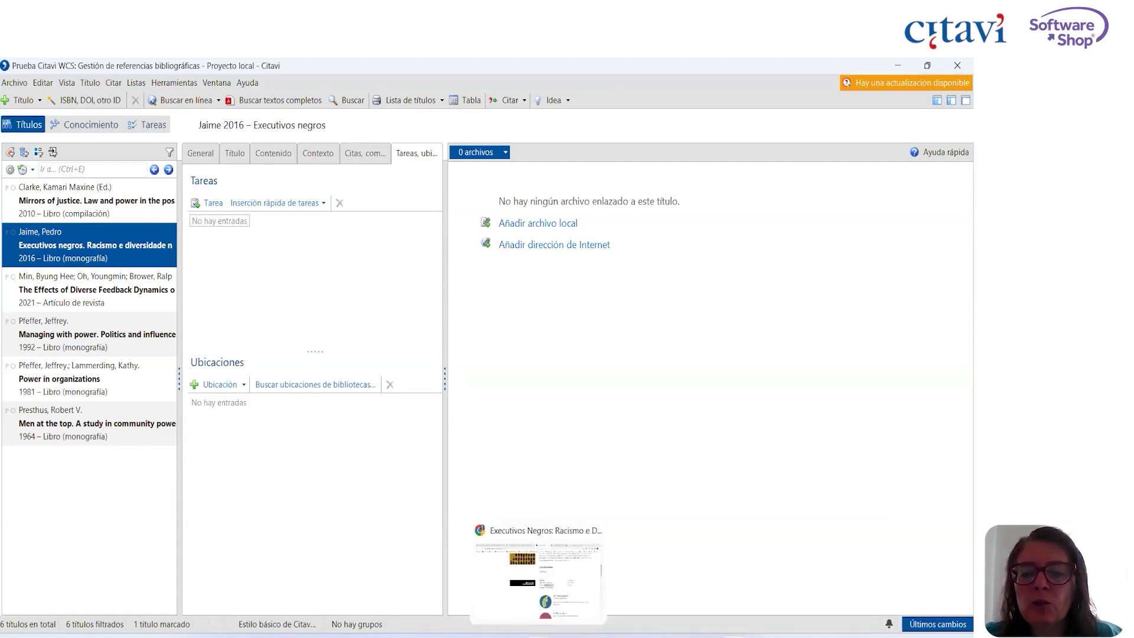
{"action": "left_click", "coordinate": [548, 611]}
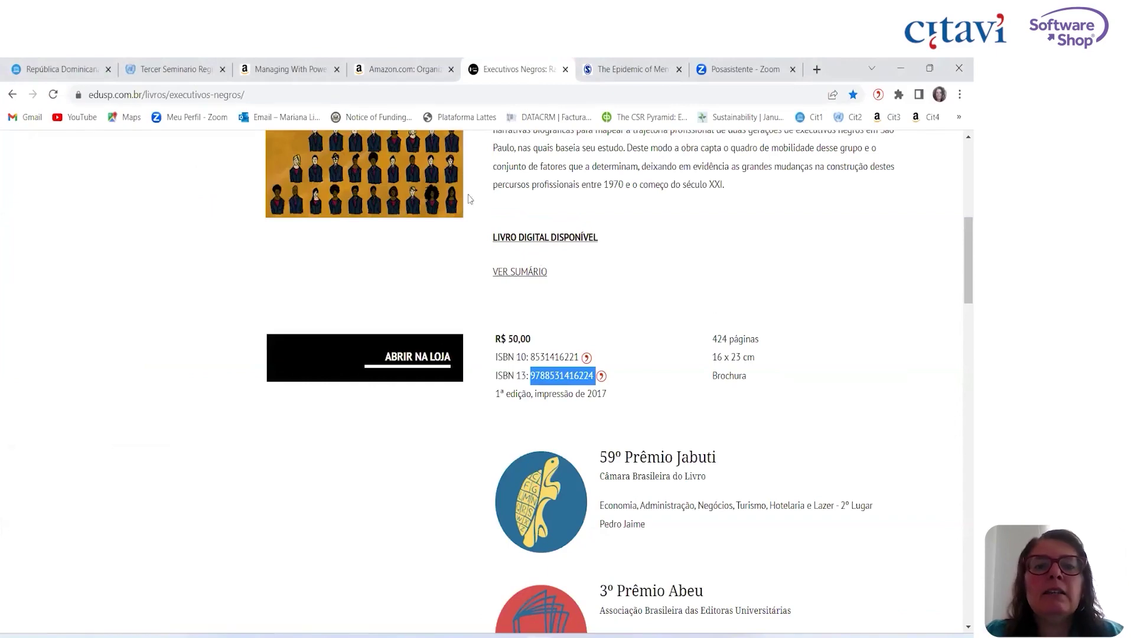
{"action": "left_click", "coordinate": [410, 61]}
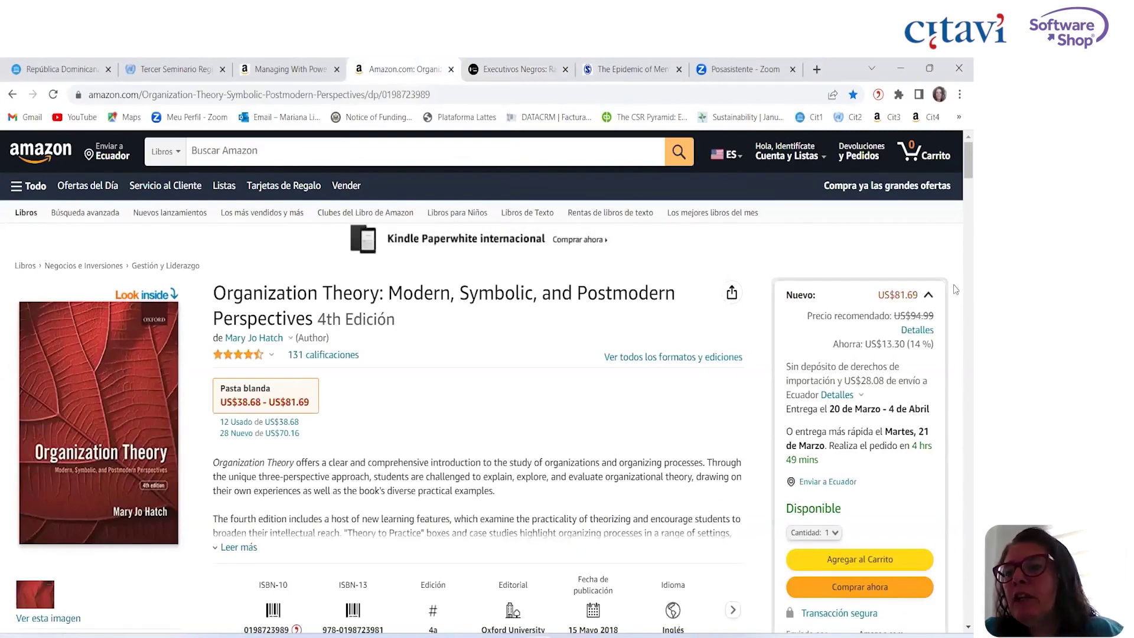
{"action": "left_click", "coordinate": [523, 68]}
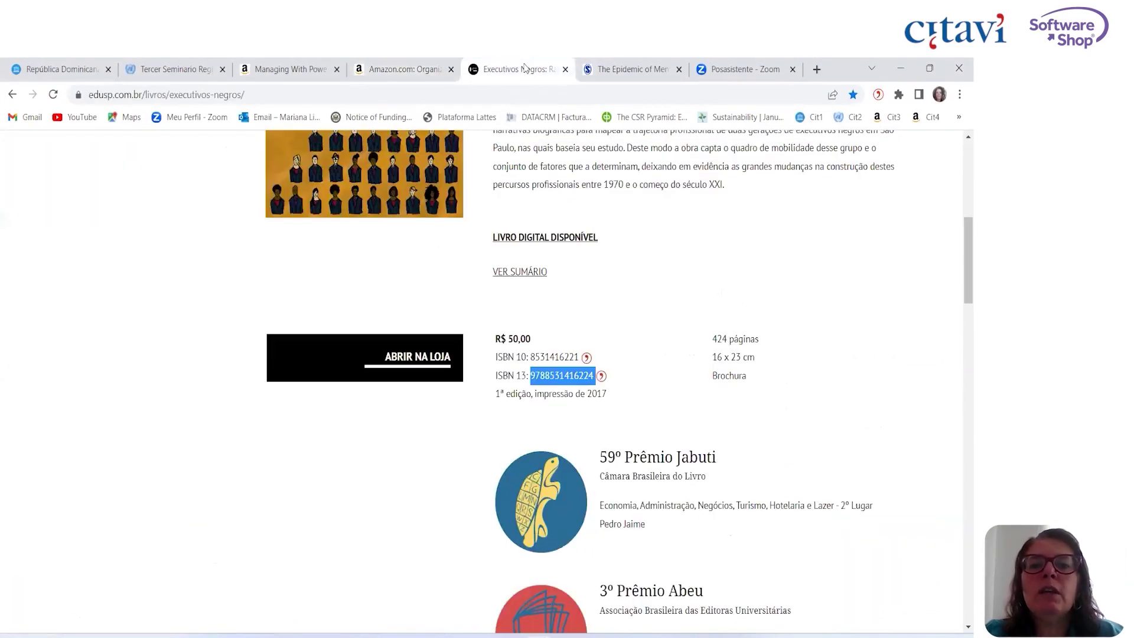
{"action": "left_click", "coordinate": [414, 70]}
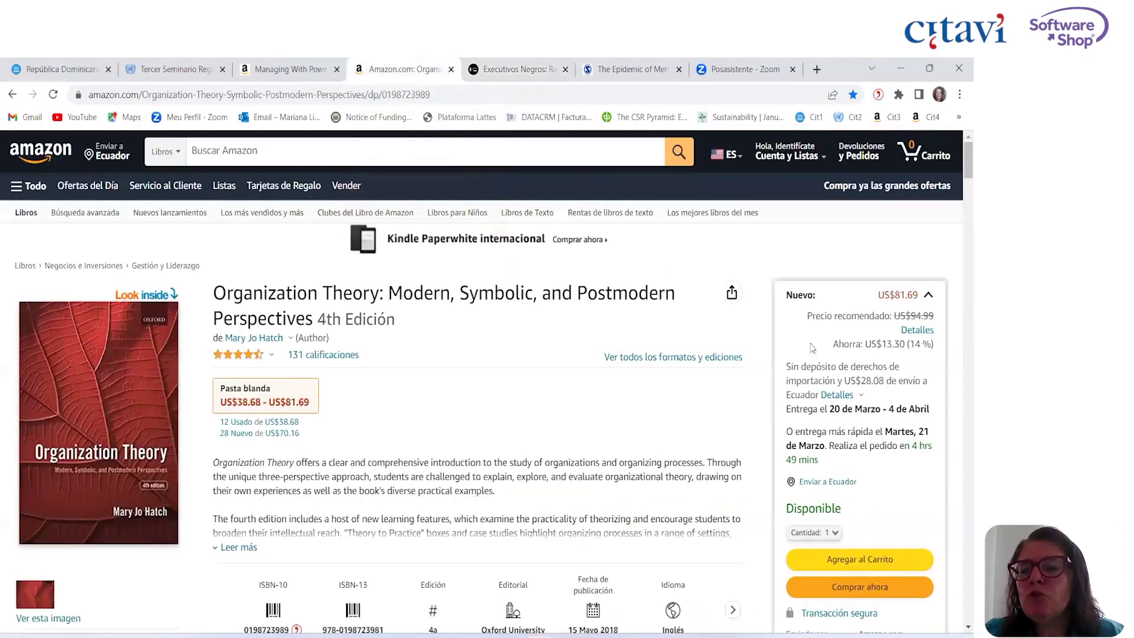
{"action": "scroll", "coordinate": [957, 321], "scroll_direction": "down", "scroll_amount": 6}
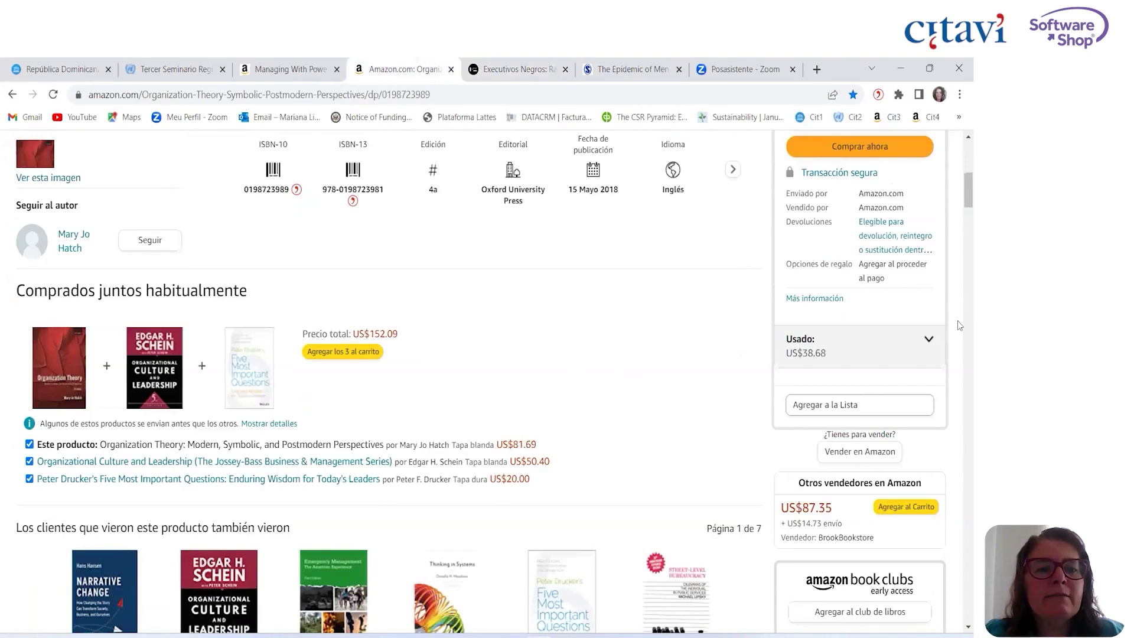
{"action": "double_click", "coordinate": [363, 189]}
{"action": "left_click_drag", "start_coordinate": [324, 189], "coordinate": [385, 190]}
{"action": "key", "text": "ctrl+c"}
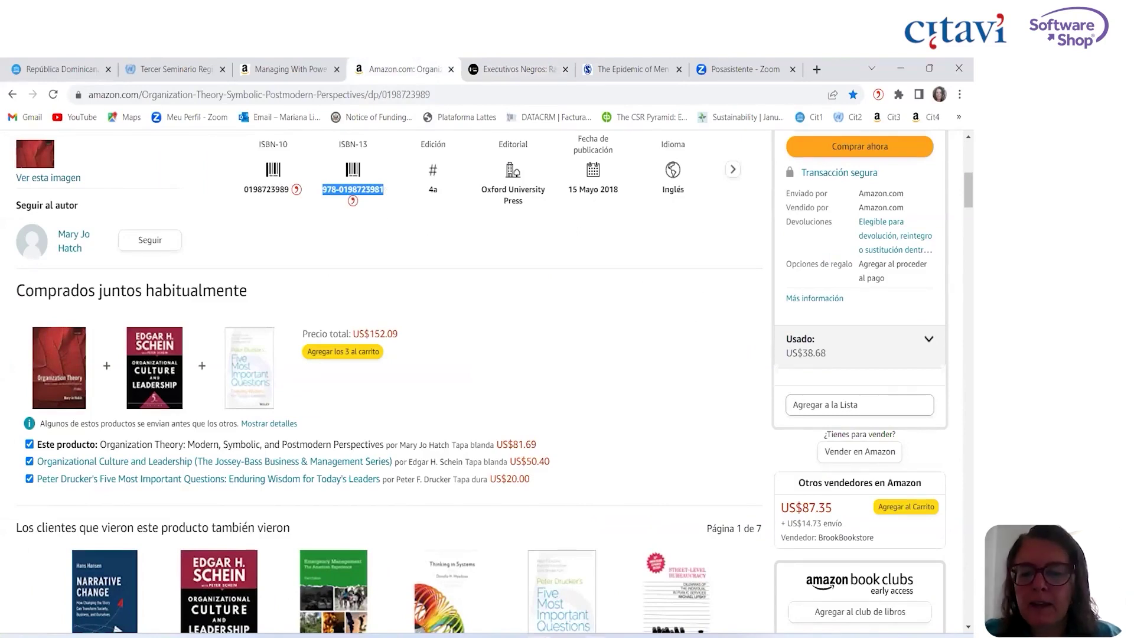
{"action": "left_click", "coordinate": [735, 637]}
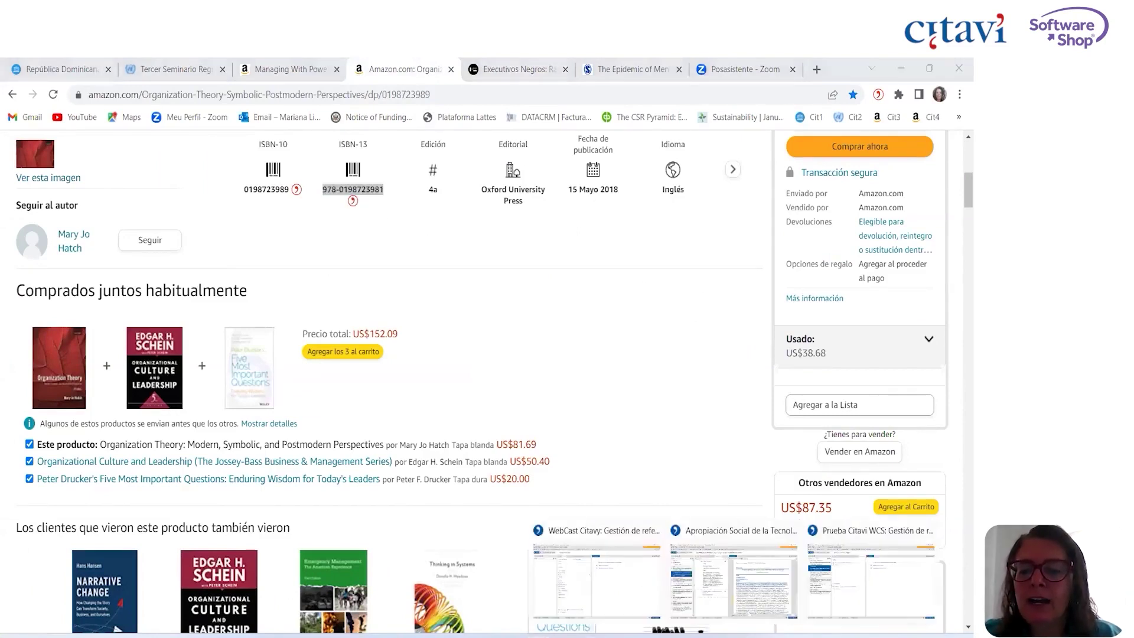
{"action": "left_click", "coordinate": [830, 605]}
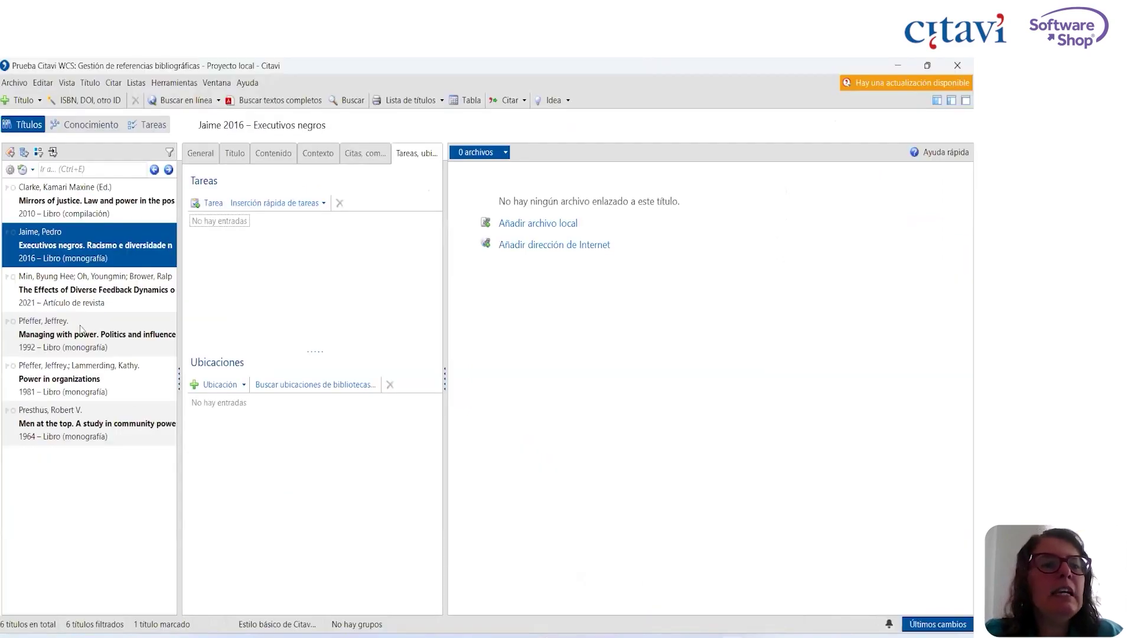
{"action": "left_click", "coordinate": [85, 99]}
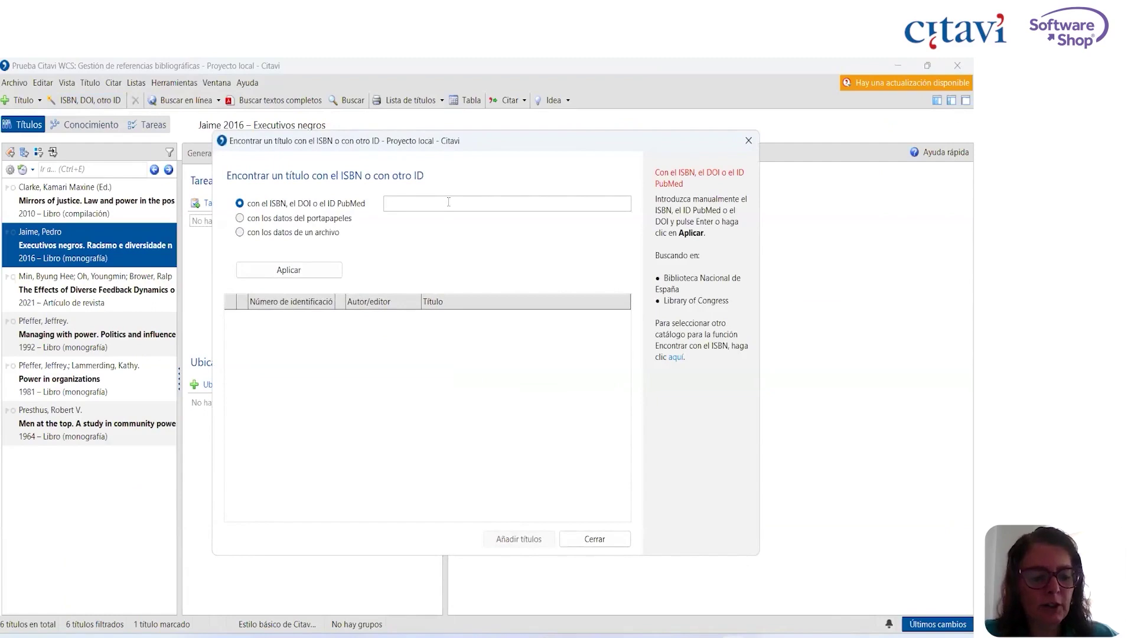
{"action": "key", "text": "ctrl+v"}
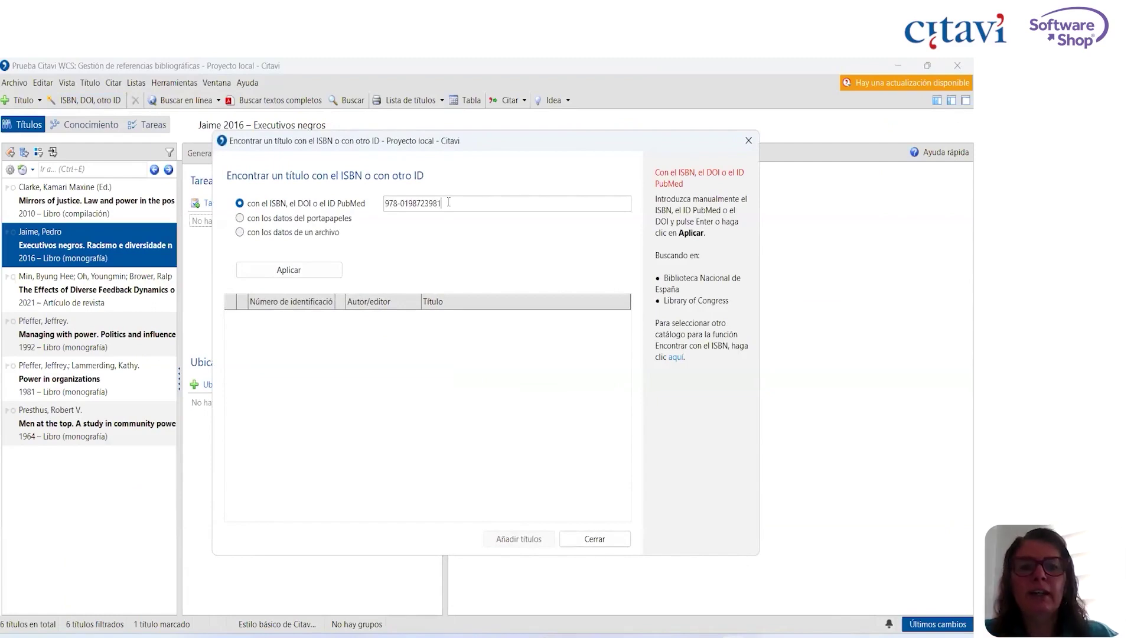
{"action": "left_click", "coordinate": [298, 275]}
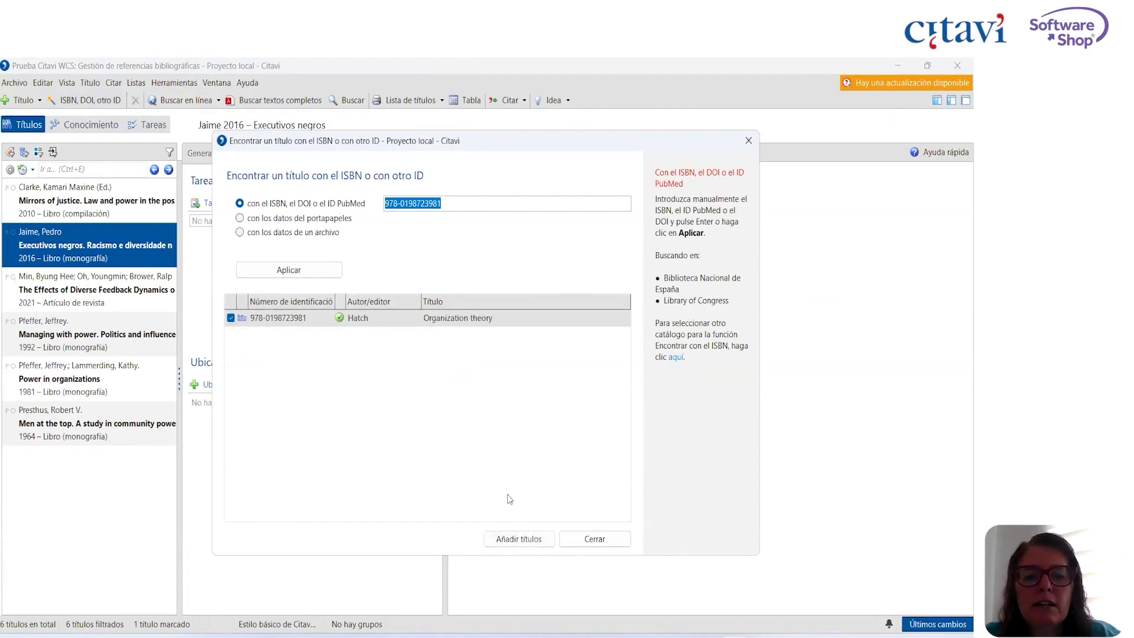
{"action": "left_click", "coordinate": [522, 538]}
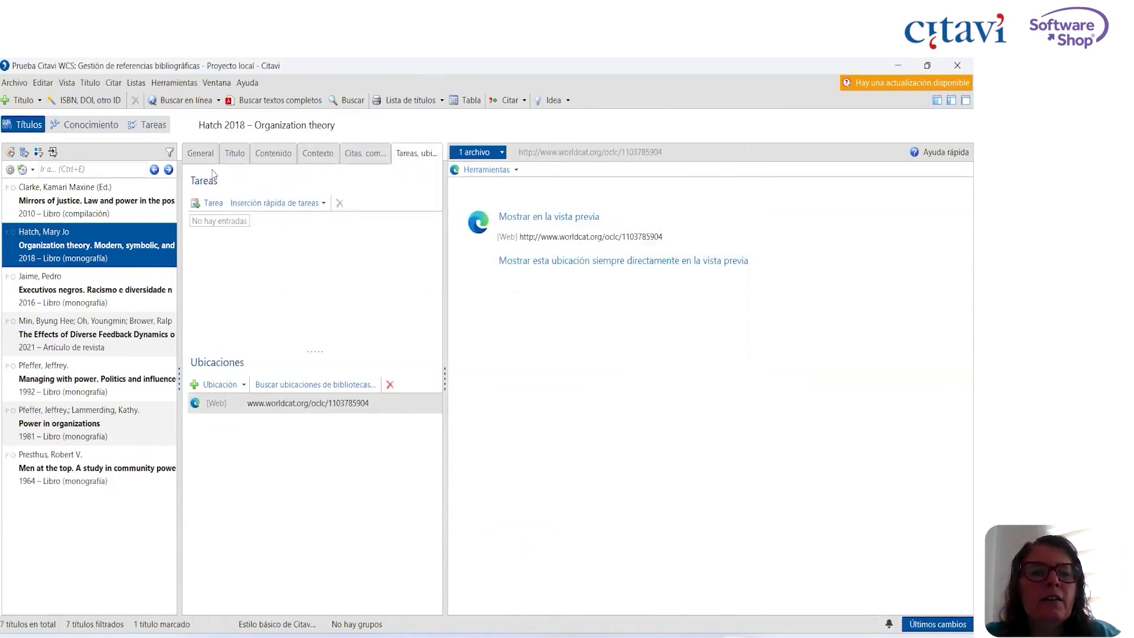
Review the bibliographic details, general overview, context and content of the "Organization theory" title.
{"action": "left_click", "coordinate": [234, 154]}
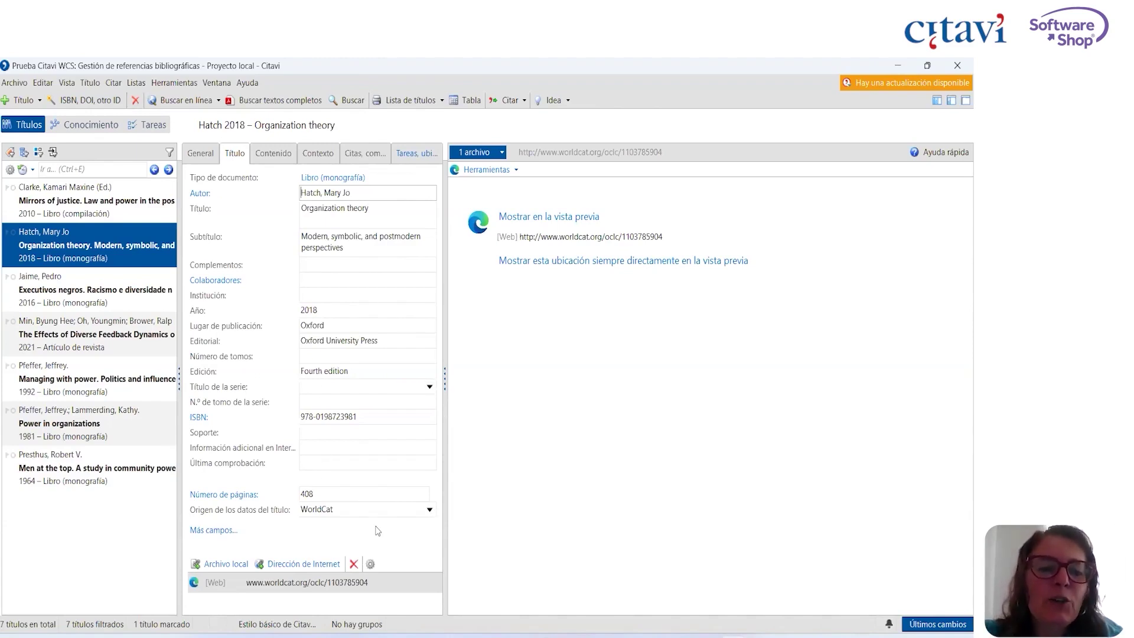
{"action": "left_click", "coordinate": [201, 152]}
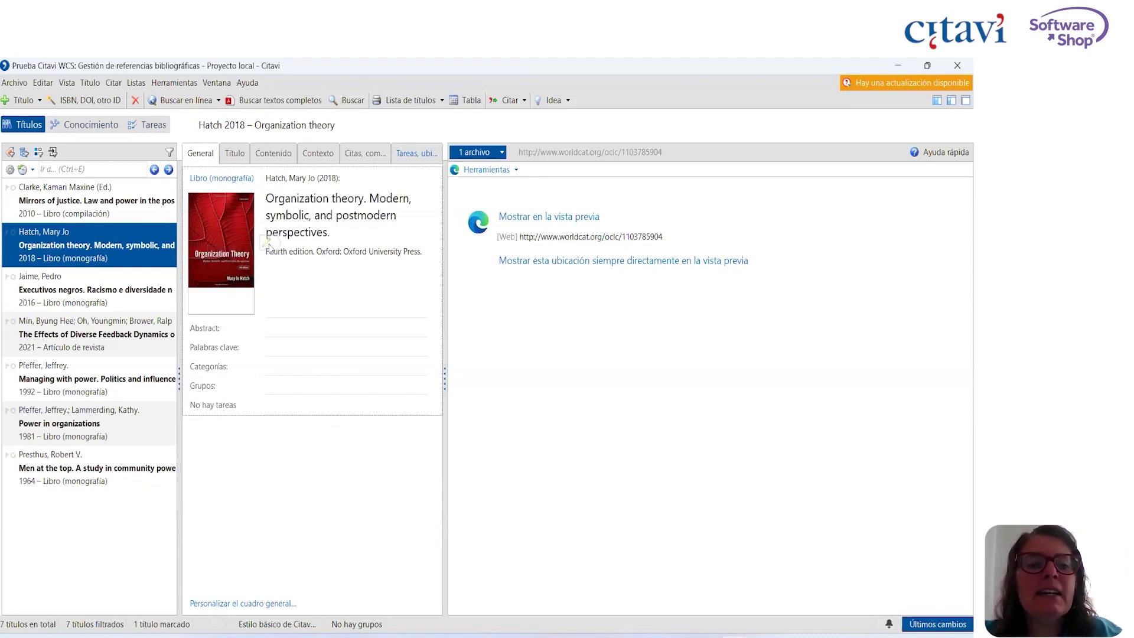
{"action": "left_click", "coordinate": [322, 154]}
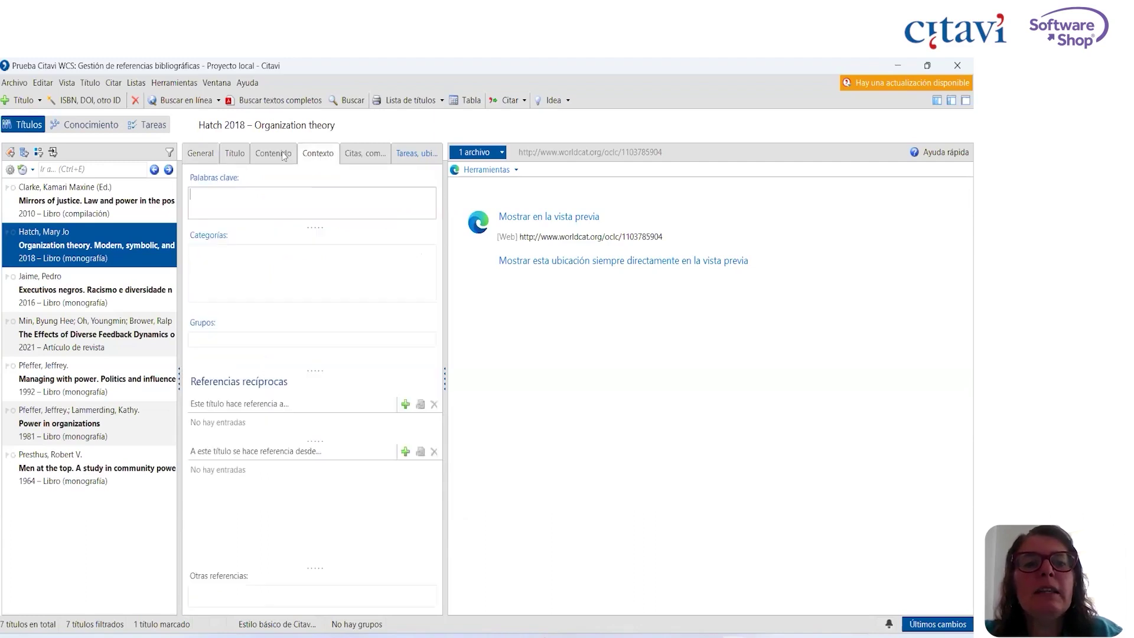
{"action": "left_click", "coordinate": [279, 152]}
{"action": "left_click", "coordinate": [201, 155]}
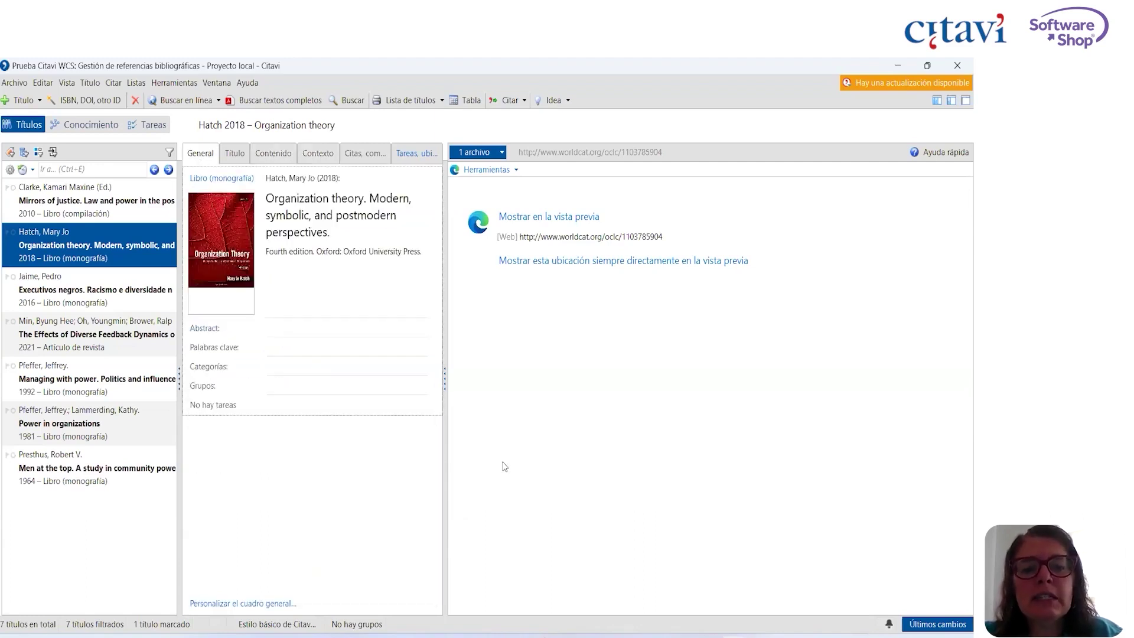
{"action": "mouse_move", "coordinate": [677, 635]}
{"action": "key", "text": "alt+Tab"}
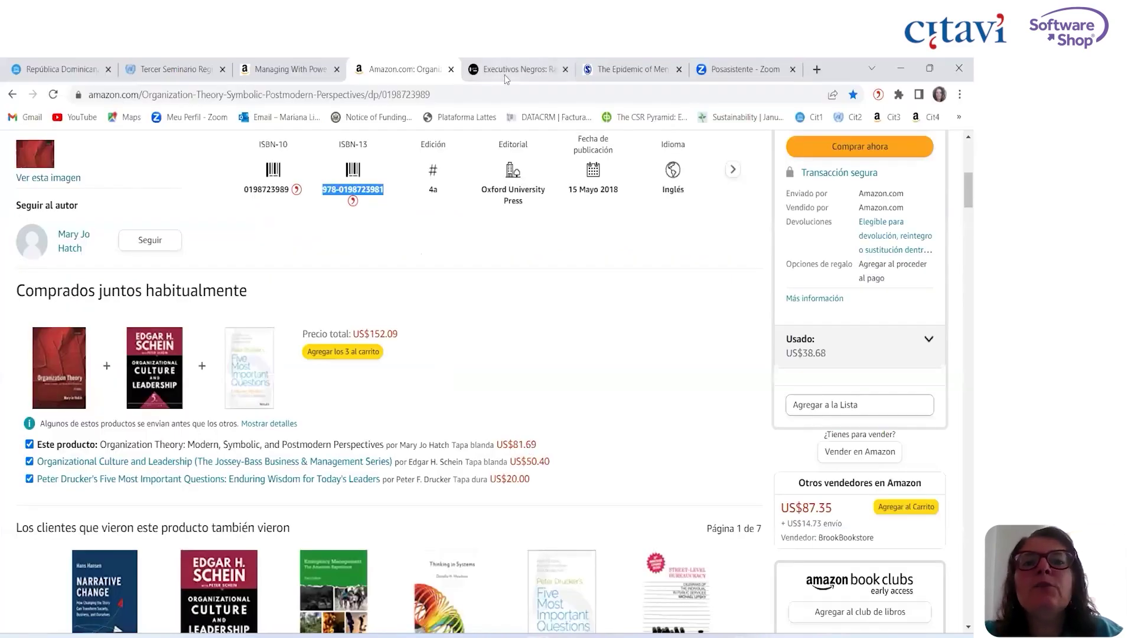
{"action": "left_click", "coordinate": [316, 71]}
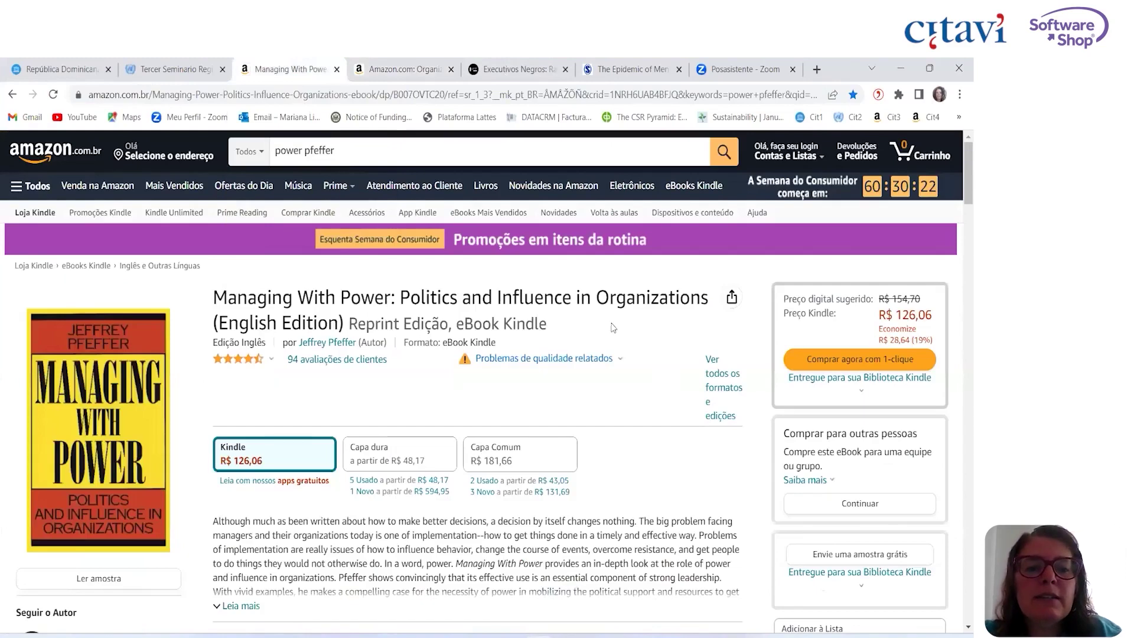
{"action": "scroll", "coordinate": [958, 395], "scroll_direction": "down", "scroll_amount": 6}
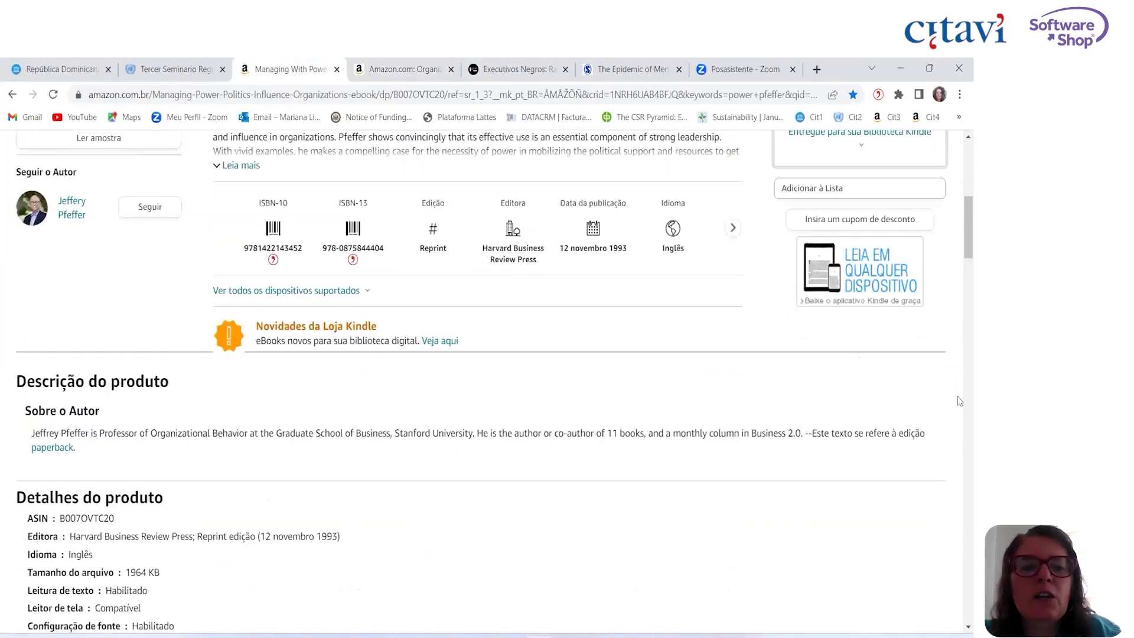
{"action": "double_click", "coordinate": [372, 247]}
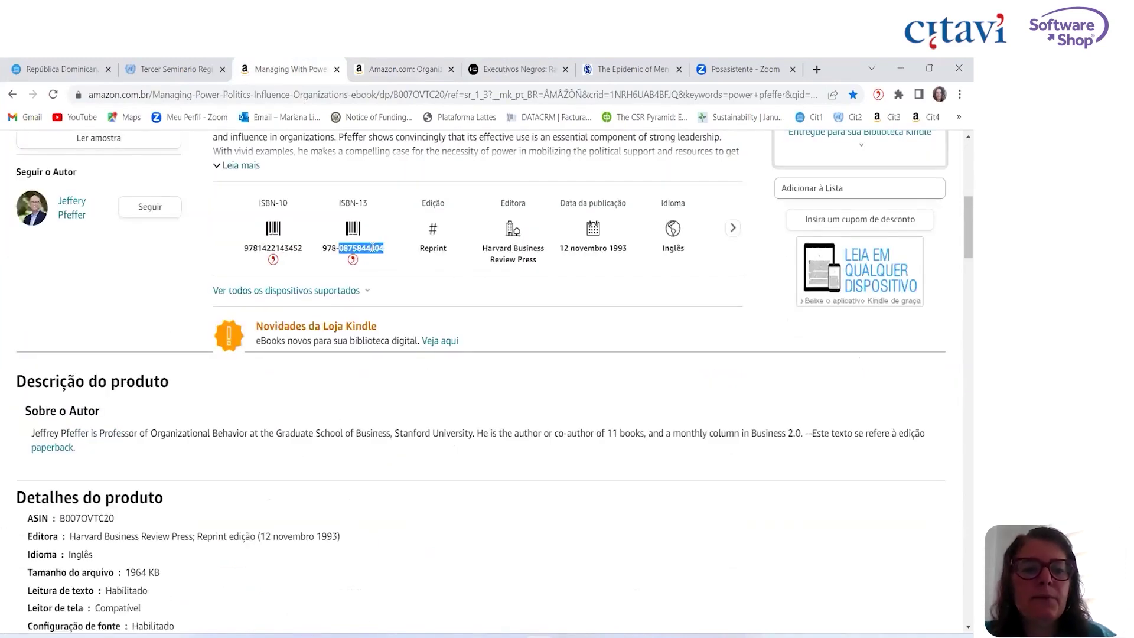
{"action": "left_click_drag", "start_coordinate": [324, 249], "coordinate": [390, 250]}
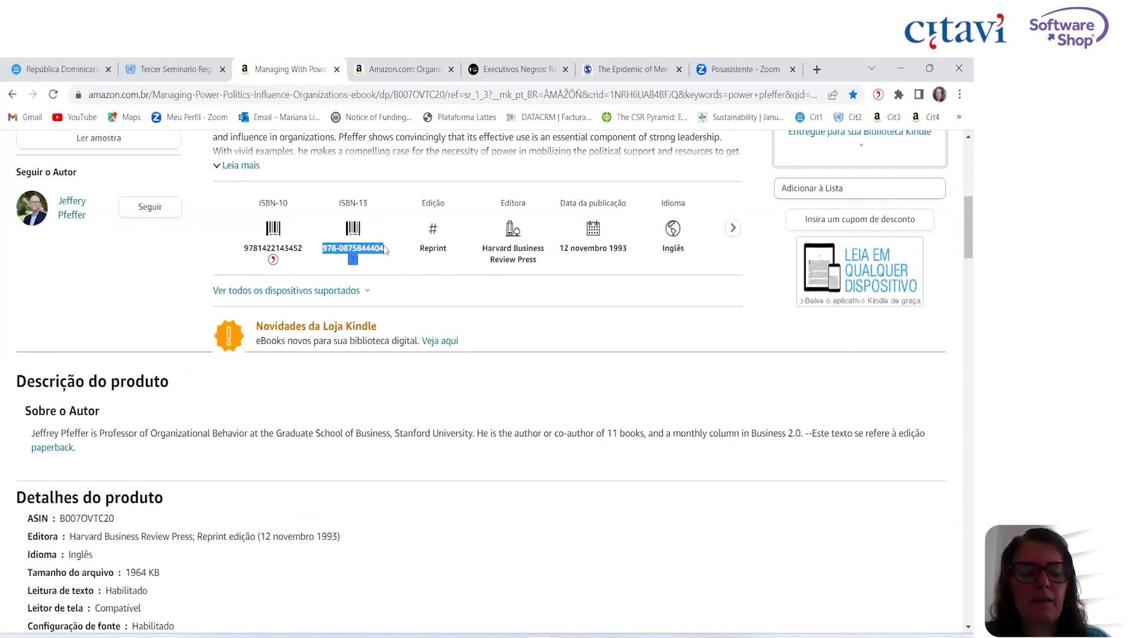
{"action": "left_click_drag", "start_coordinate": [385, 249], "coordinate": [384, 249]}
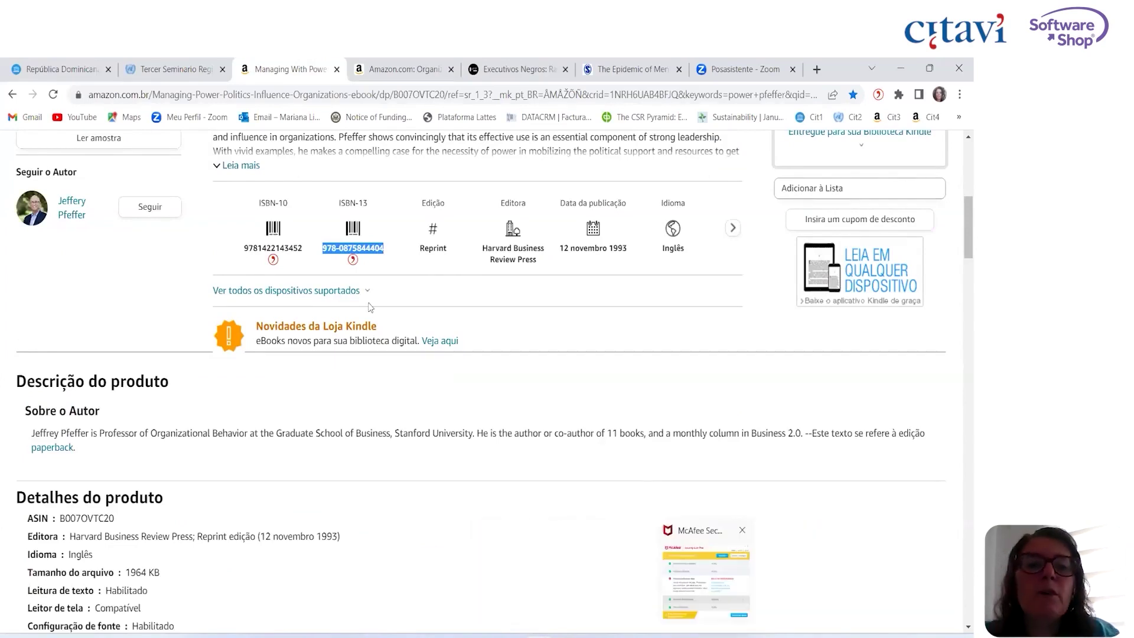
{"action": "left_click", "coordinate": [353, 262]}
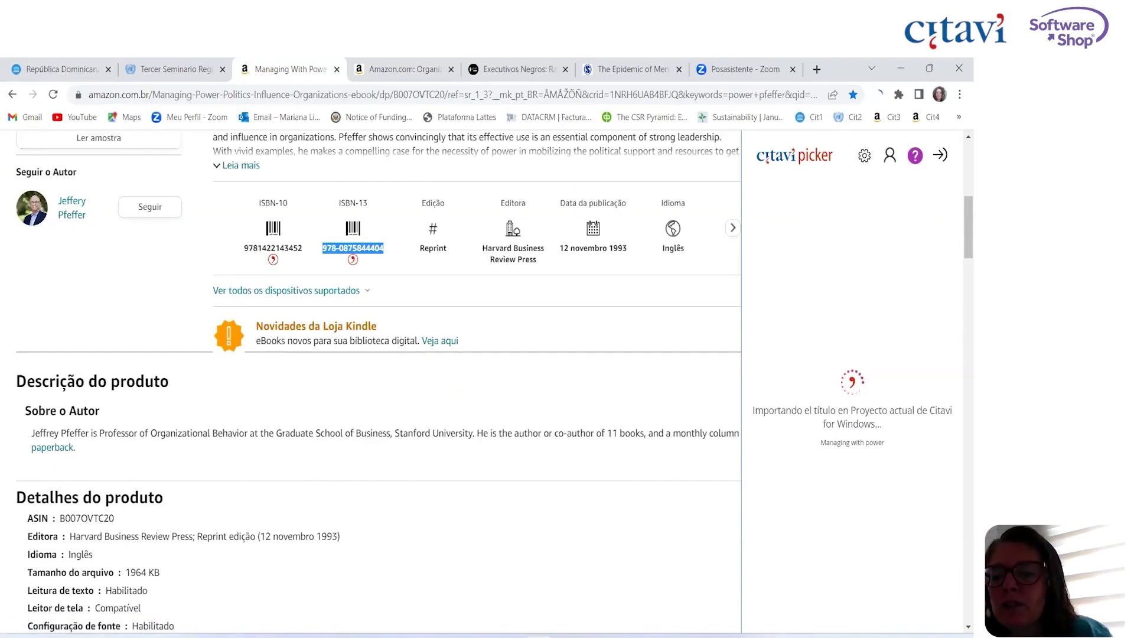
Switch to the Prueba Citavi WCS project in Citavi to check the imported "Managing with power" title.
{"action": "mouse_move", "coordinate": [732, 636]}
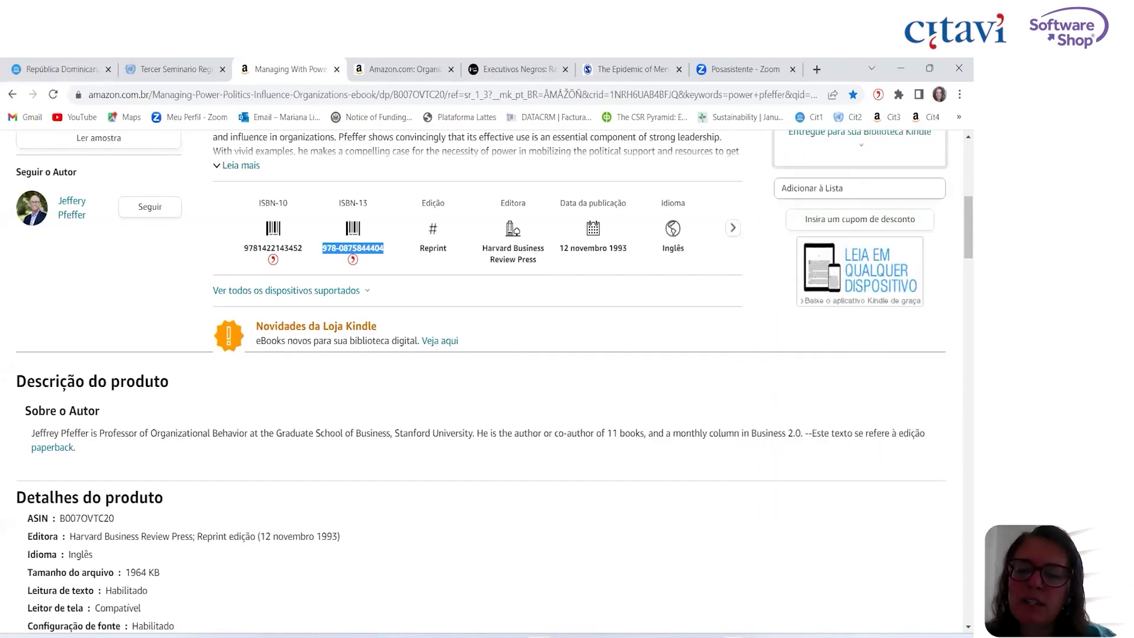
{"action": "left_click", "coordinate": [733, 635]}
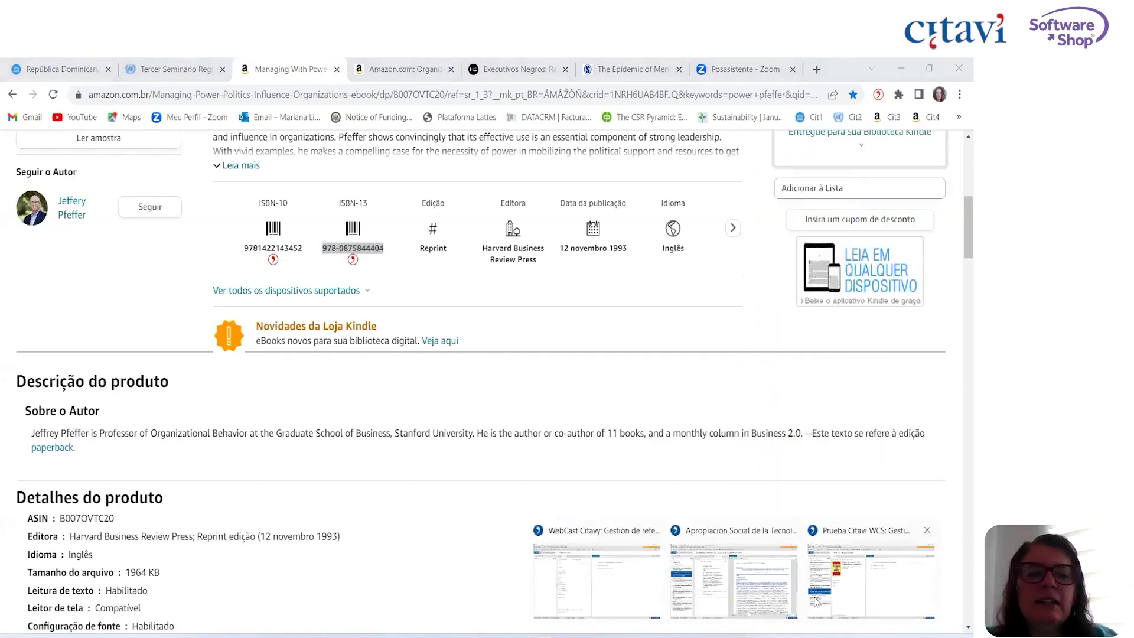
{"action": "left_click", "coordinate": [817, 601]}
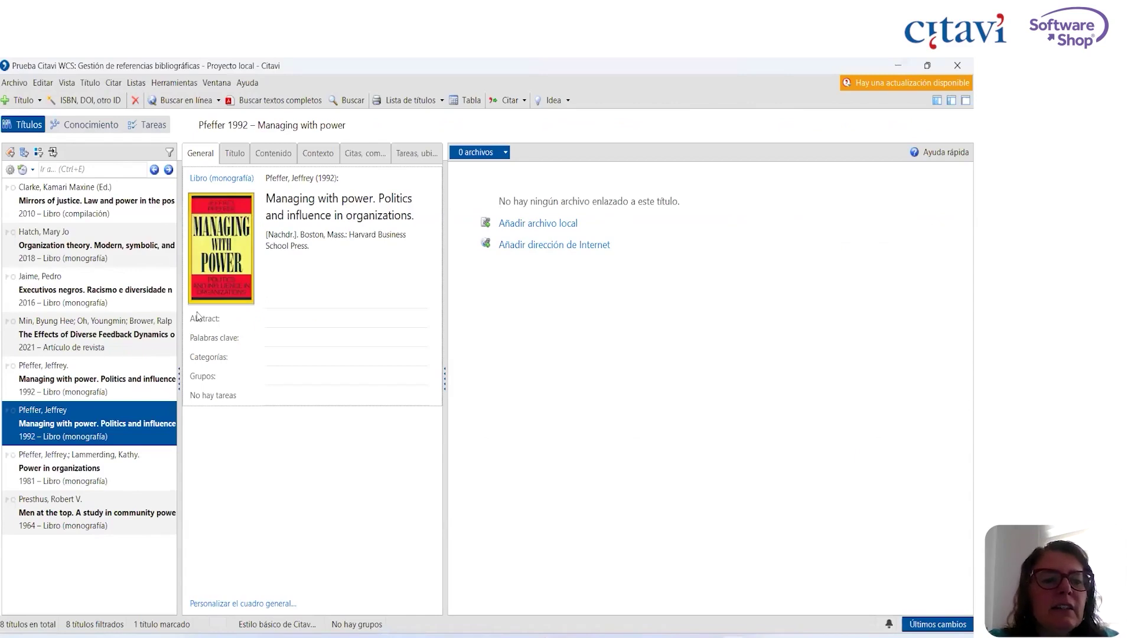
Review the bibliographic details and the general overview of the imported "Managing with power" title.
{"action": "left_click", "coordinate": [239, 155]}
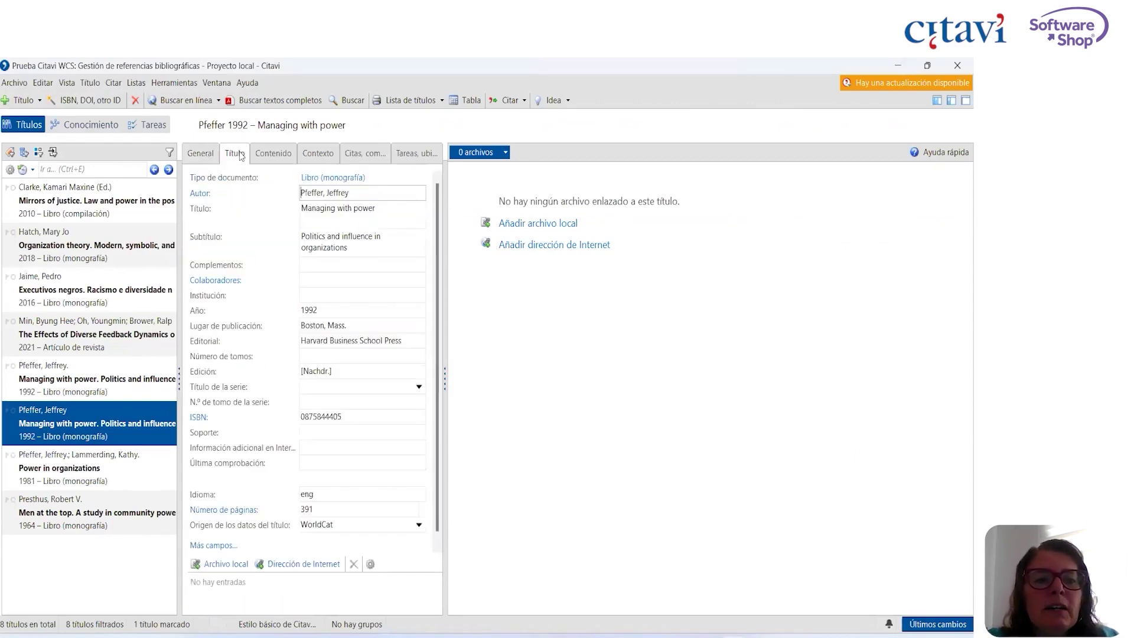
{"action": "left_click", "coordinate": [437, 542]}
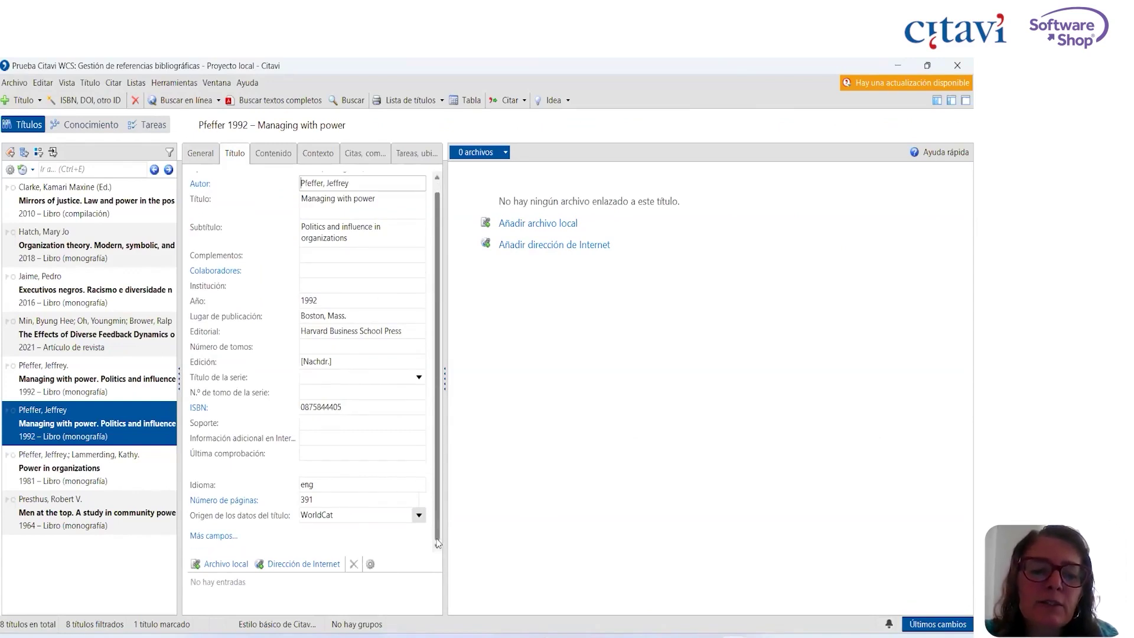
{"action": "left_click", "coordinate": [435, 185]}
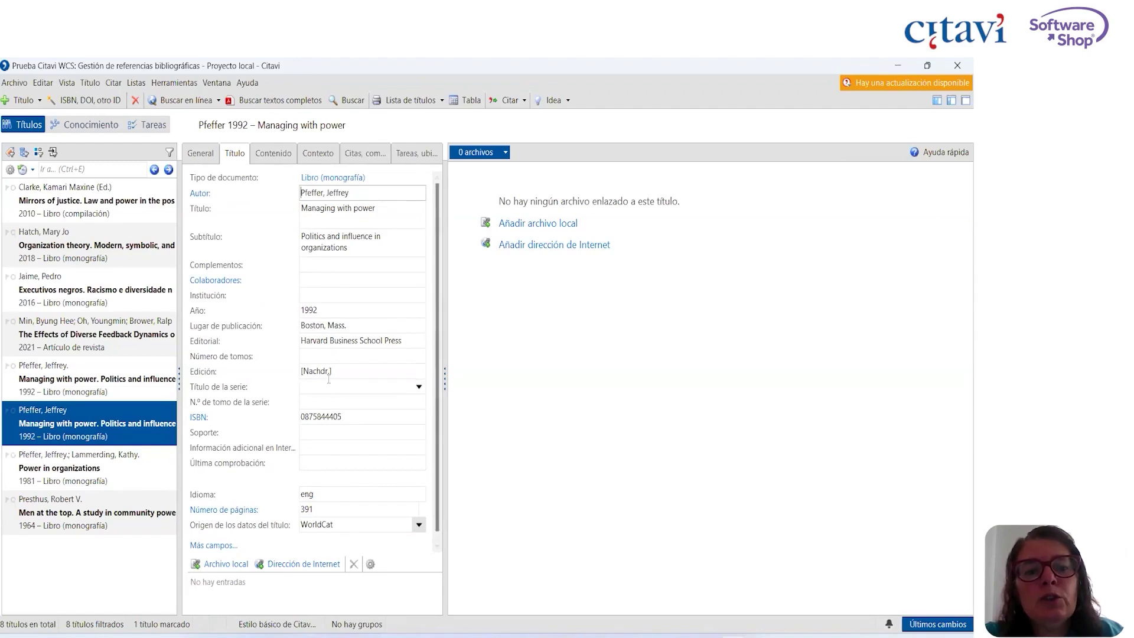
{"action": "left_click", "coordinate": [199, 155]}
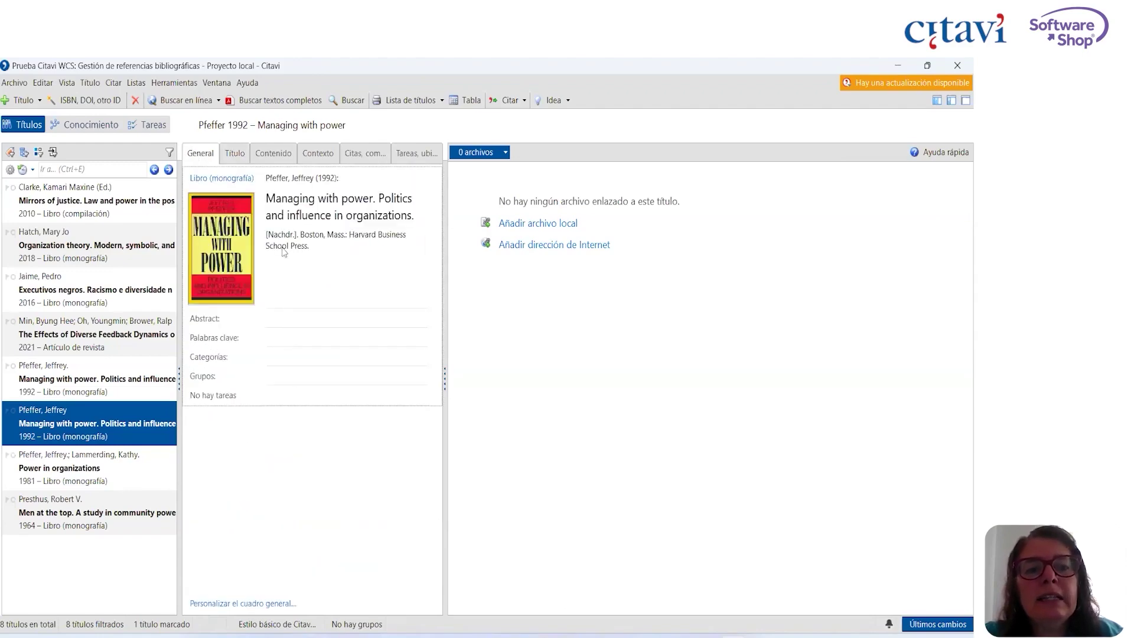
Switch to the browser and add the cepal.org "Tercer Seminario Regional de Desarrollo Social" web page as a title with Citavi Picker.
{"action": "left_click", "coordinate": [679, 635]}
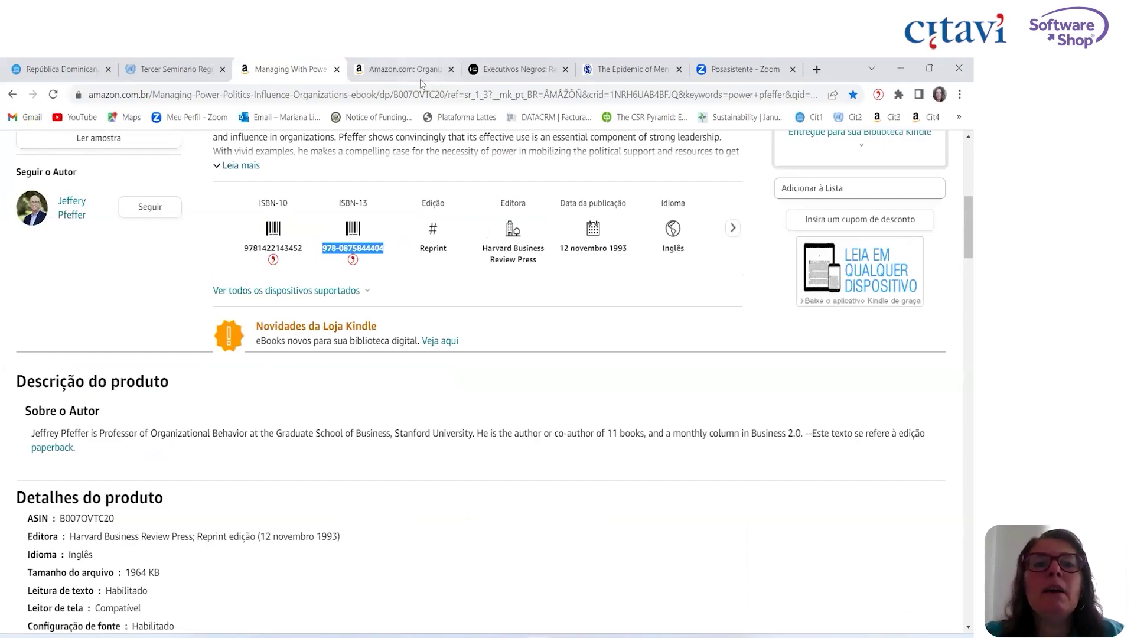
{"action": "left_click", "coordinate": [633, 67]}
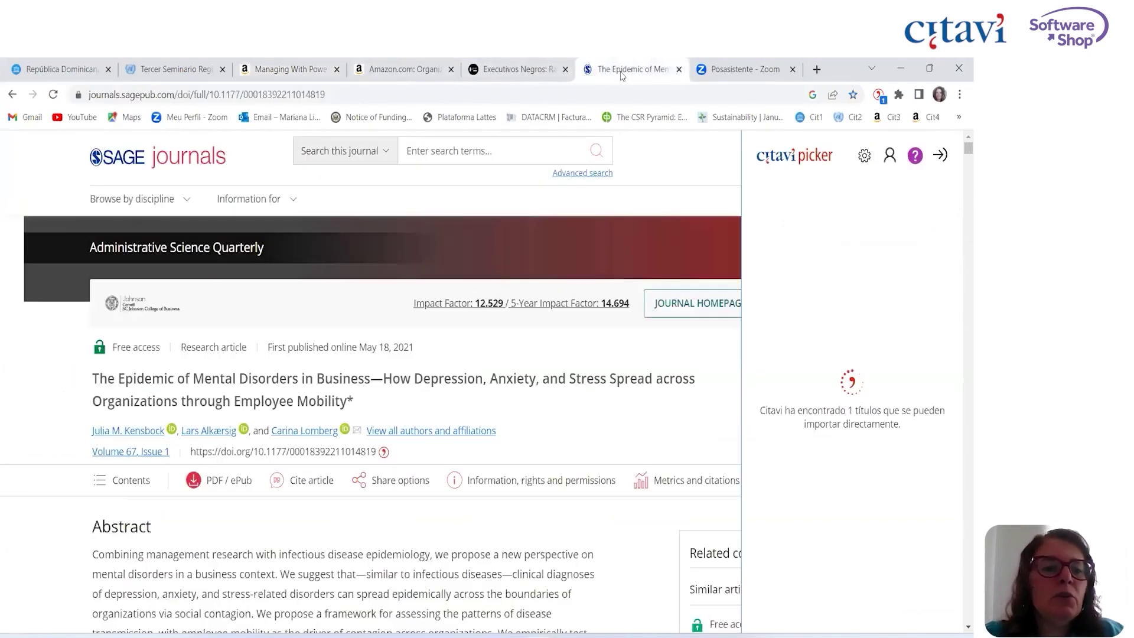
{"action": "left_click", "coordinate": [171, 69]}
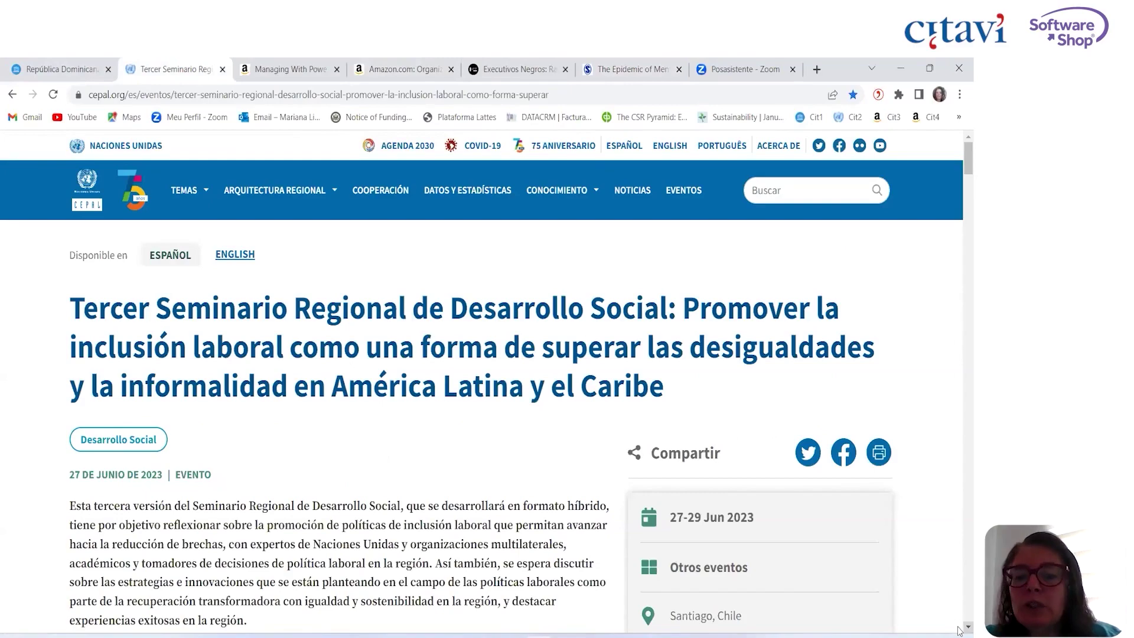
{"action": "scroll", "coordinate": [959, 628], "scroll_direction": "down", "scroll_amount": 4}
{"action": "scroll", "coordinate": [959, 630], "scroll_direction": "down", "scroll_amount": 5}
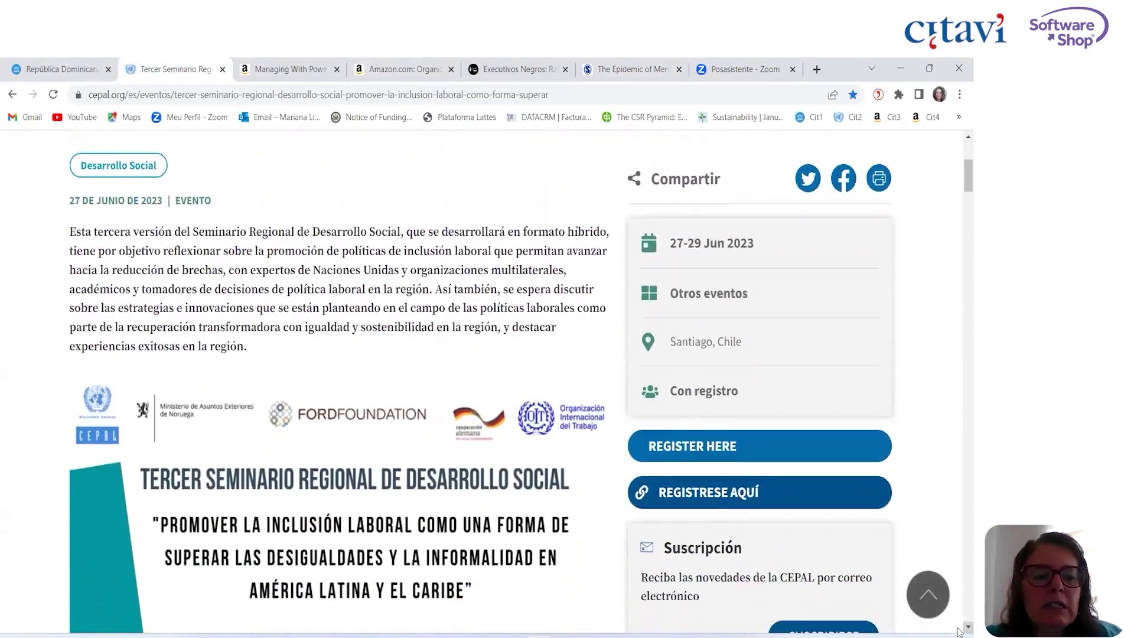
{"action": "scroll", "coordinate": [960, 631], "scroll_direction": "down", "scroll_amount": 5}
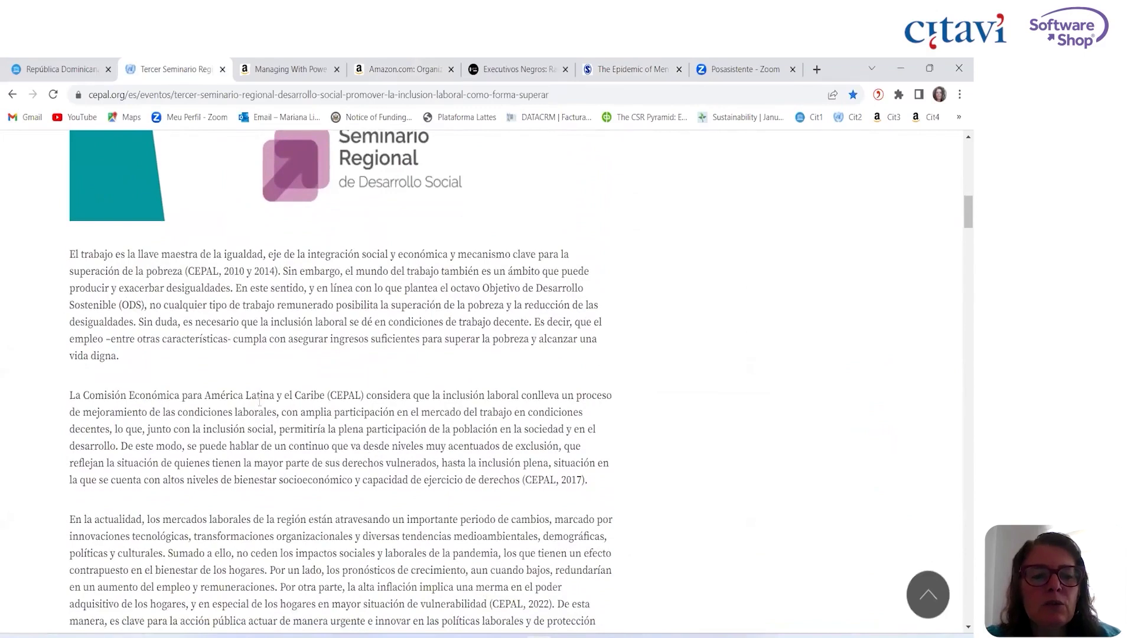
{"action": "left_click_drag", "start_coordinate": [114, 394], "coordinate": [319, 413]}
{"action": "left_click", "coordinate": [332, 376]}
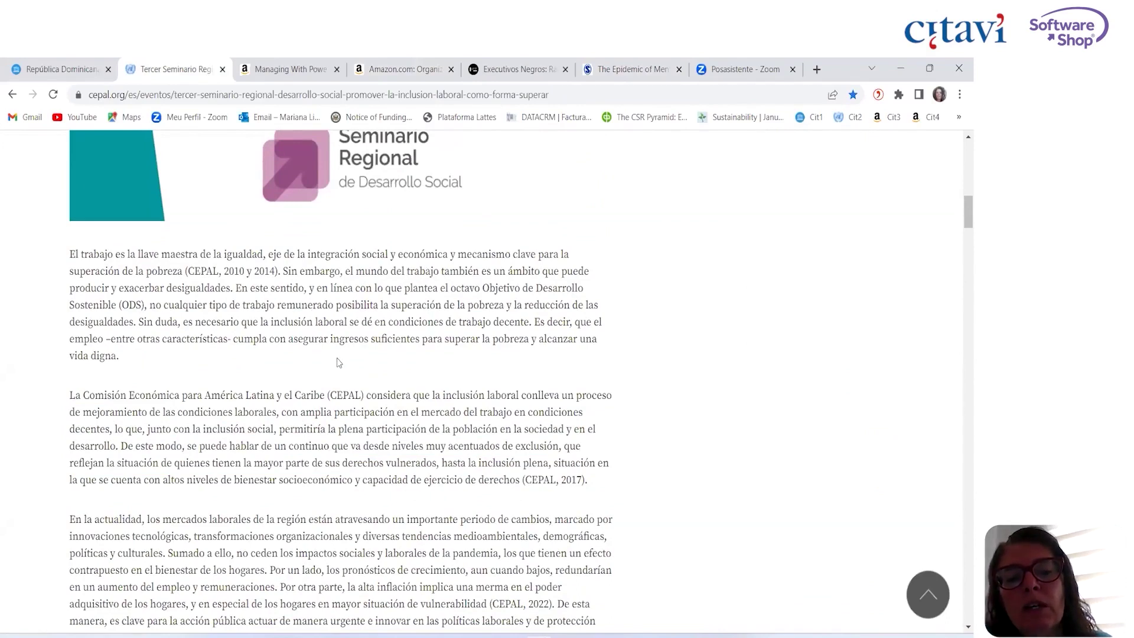
{"action": "right_click", "coordinate": [337, 359]}
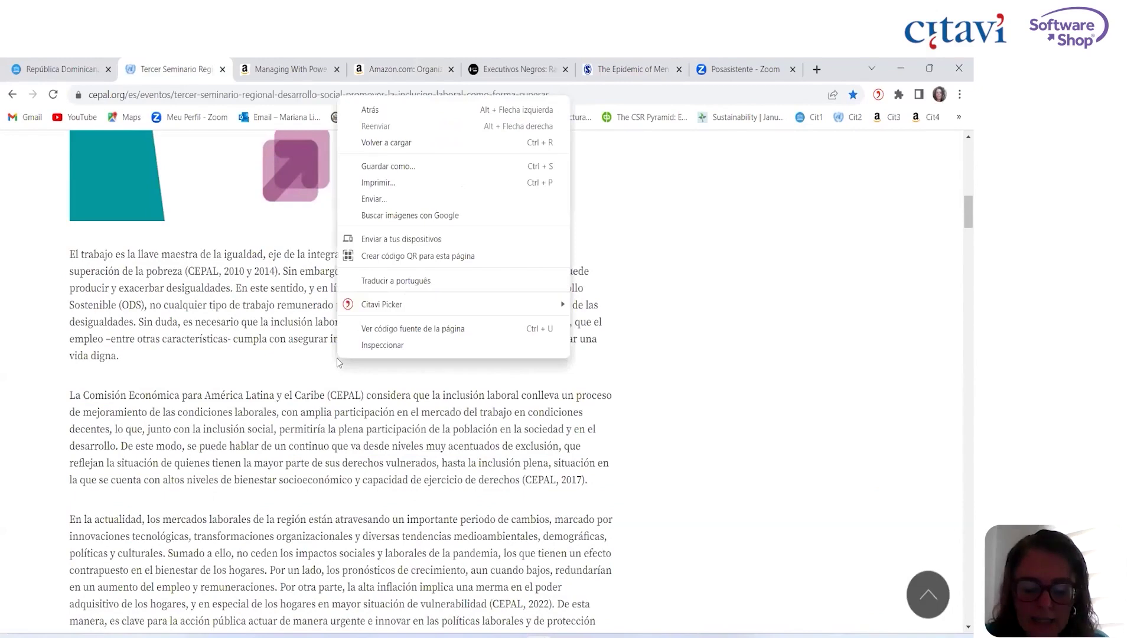
{"action": "mouse_move", "coordinate": [404, 312]}
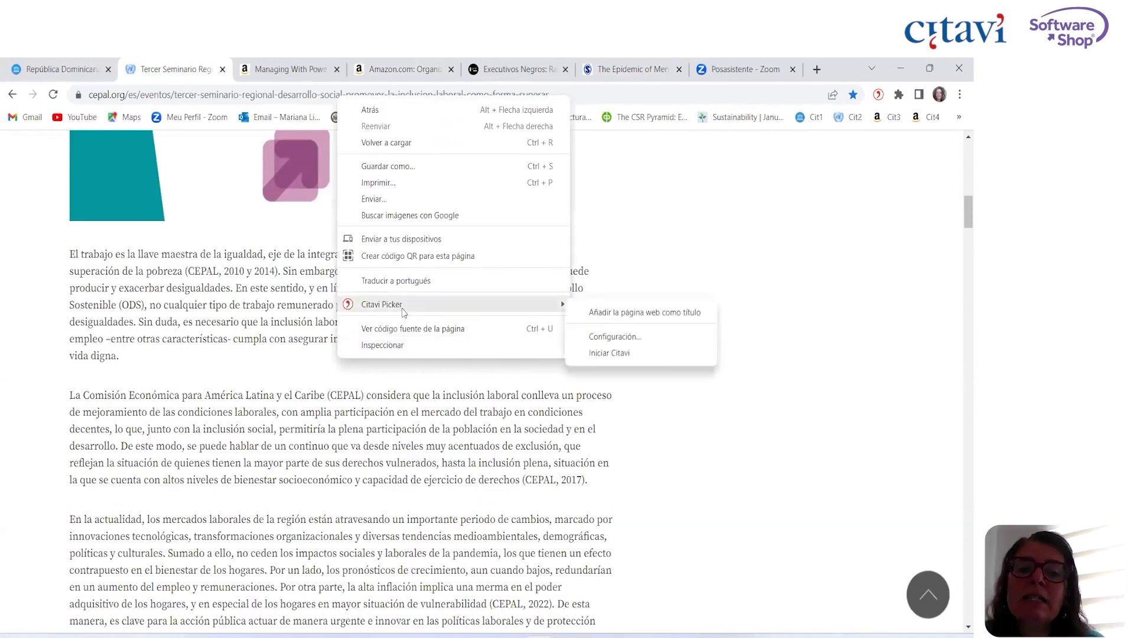
{"action": "left_click", "coordinate": [602, 313]}
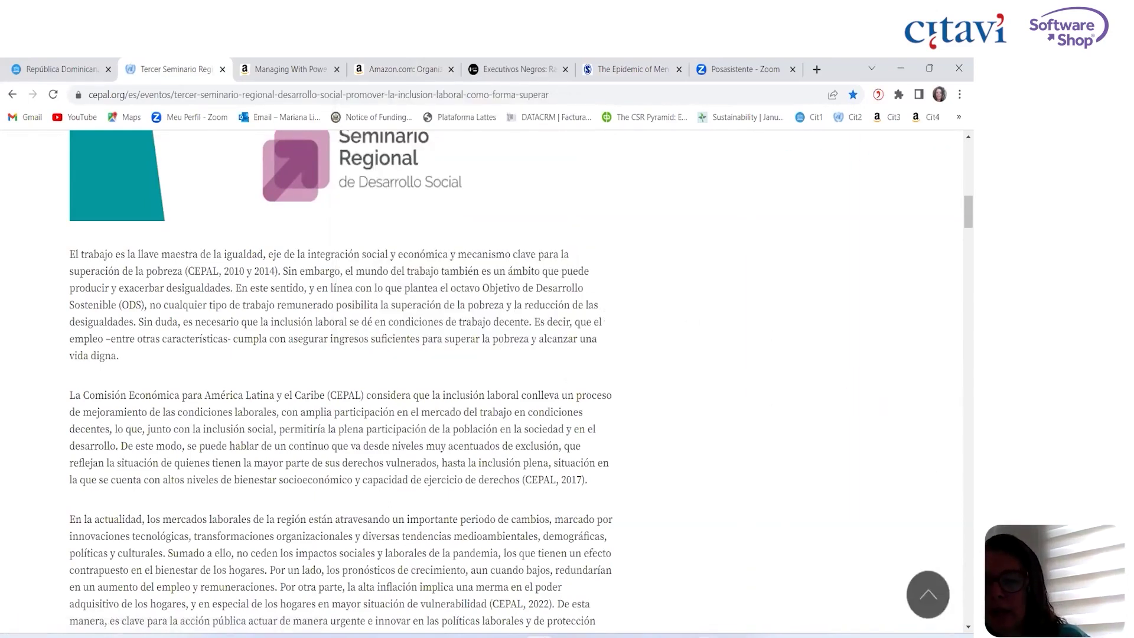
Switch to the Prueba Citavi WCS project in Citavi and enter "CEPAL Noticias" as author of the imported seminar page.
{"action": "left_click", "coordinate": [735, 636]}
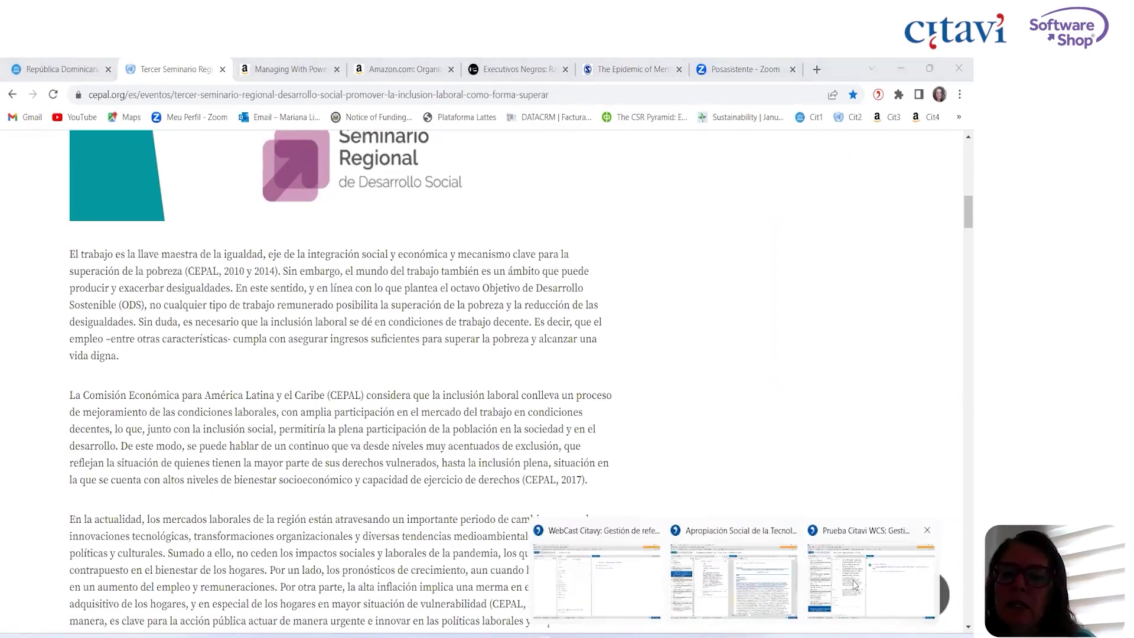
{"action": "left_click", "coordinate": [853, 584]}
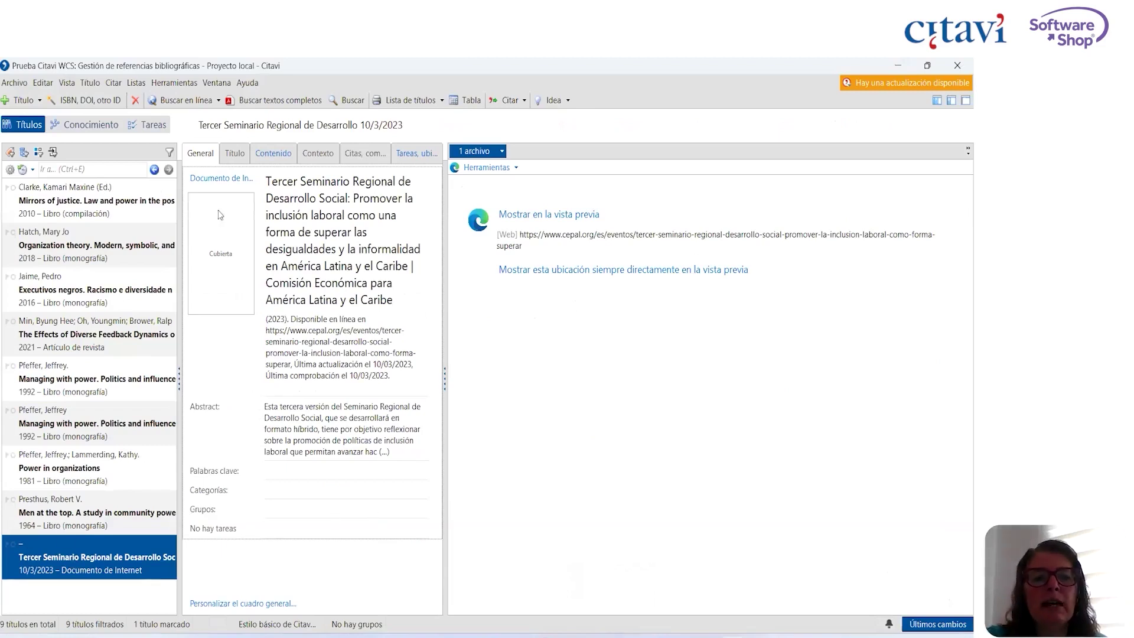
{"action": "left_click", "coordinate": [238, 154]}
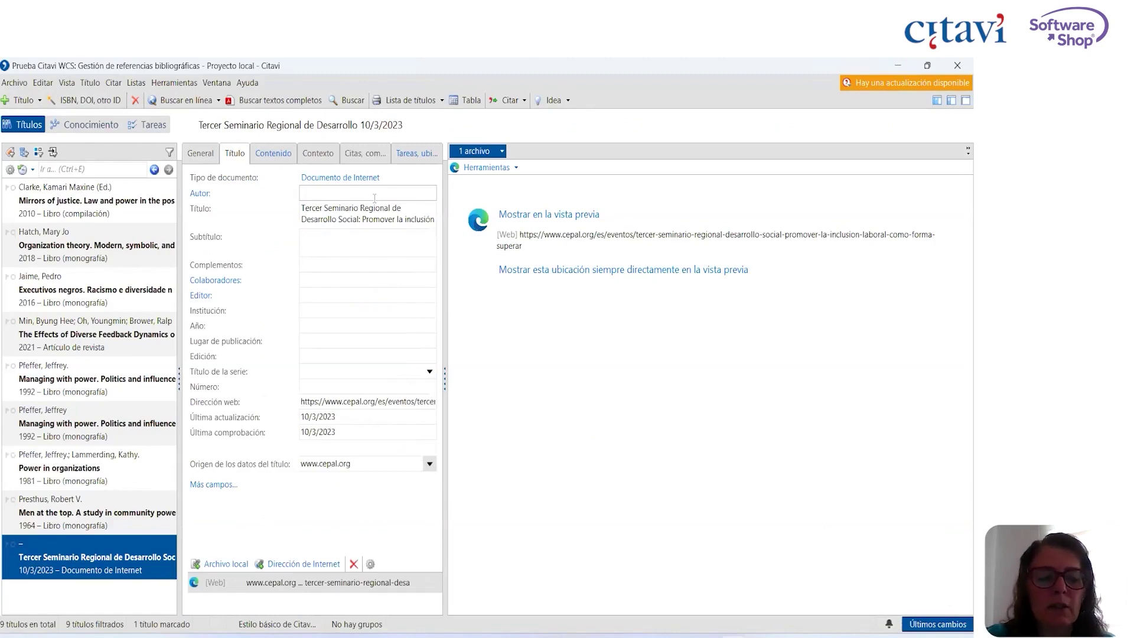
{"action": "type", "text": "ce"}
{"action": "type", "text": "CEPAL Noticias"}
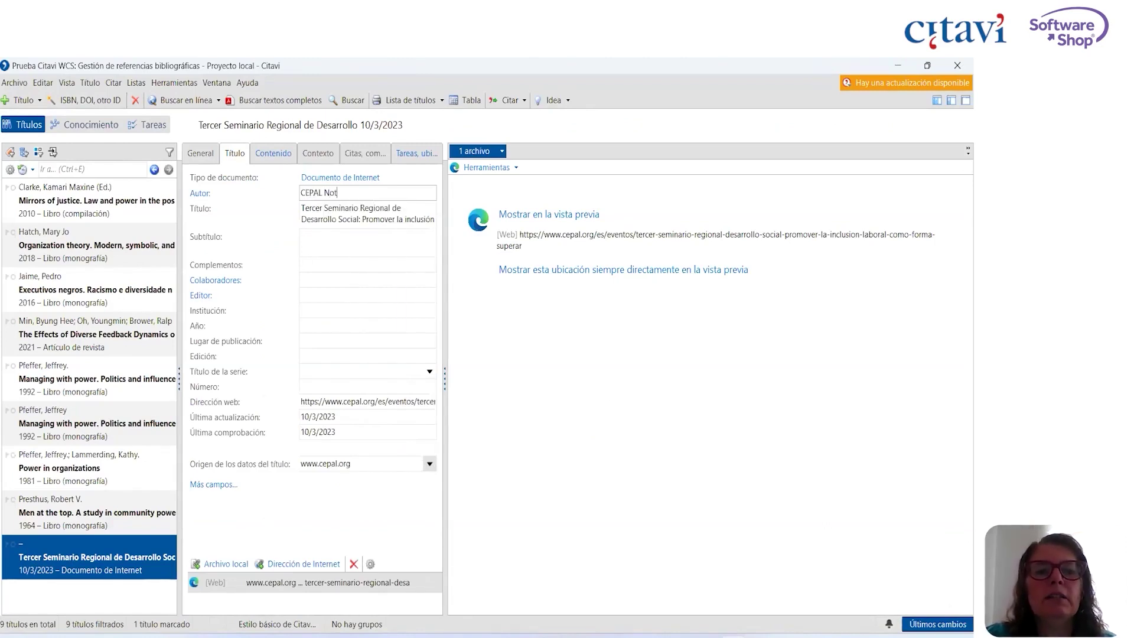
{"action": "left_click", "coordinate": [318, 356]}
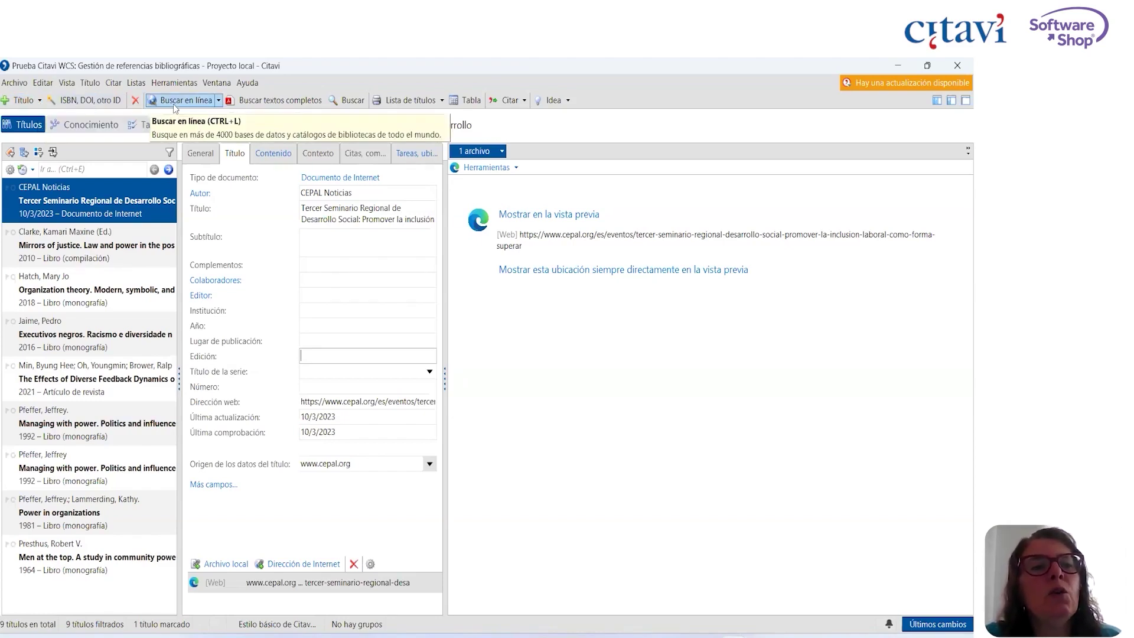
Create a new title manually with the document type Artículo de revista.
{"action": "left_click", "coordinate": [40, 102]}
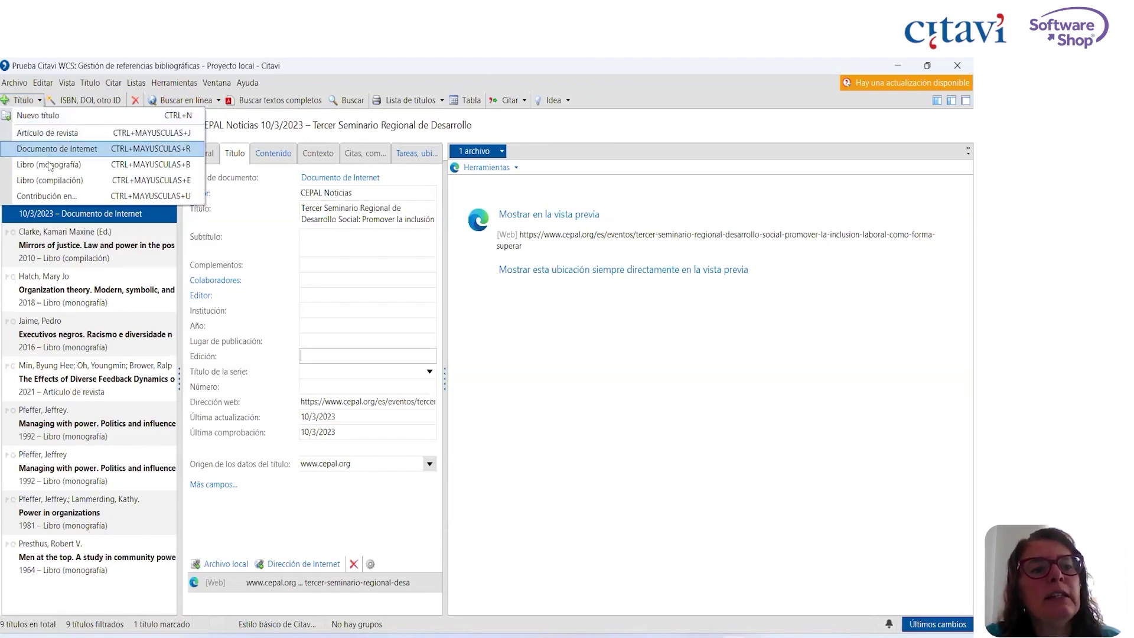
{"action": "left_click", "coordinate": [52, 118]}
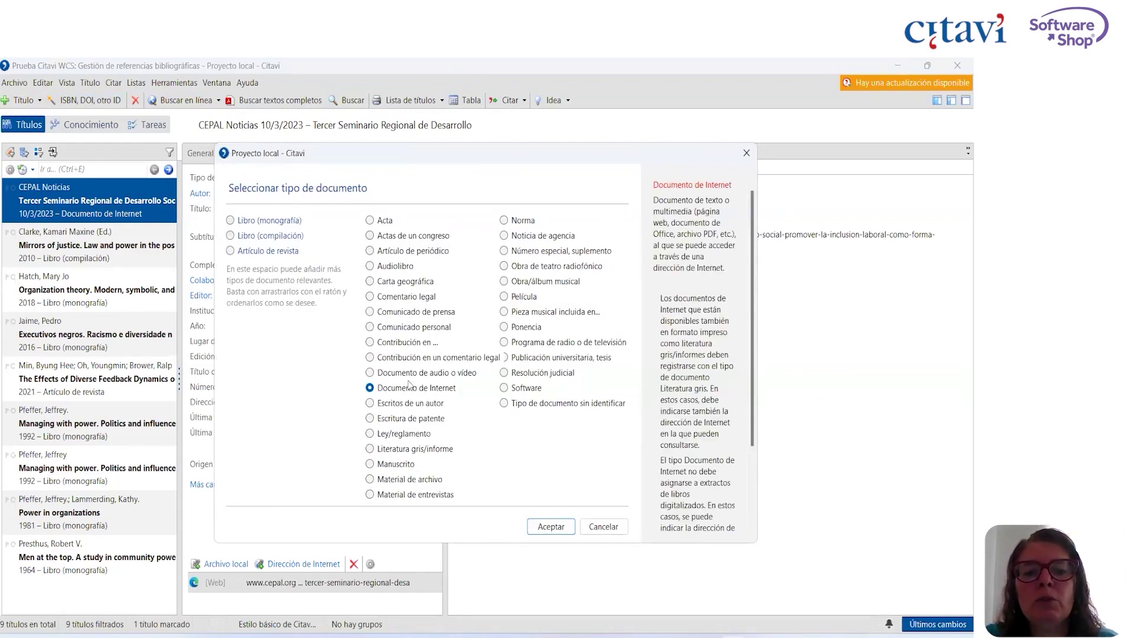
{"action": "left_click", "coordinate": [370, 267]}
{"action": "left_click", "coordinate": [229, 221]}
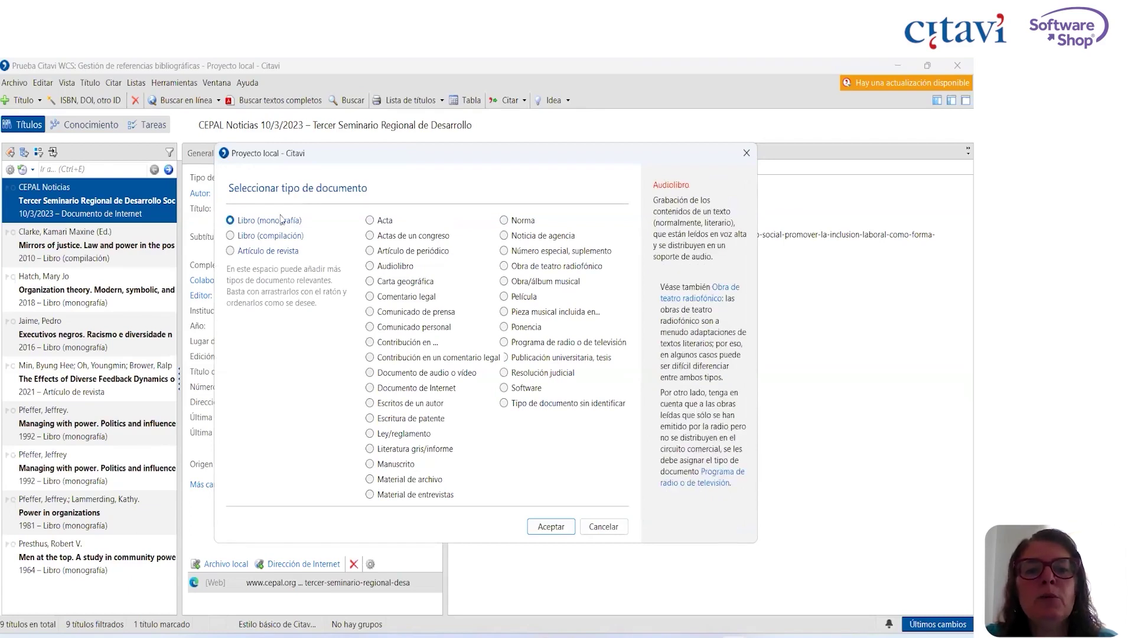
{"action": "left_click", "coordinate": [369, 251]}
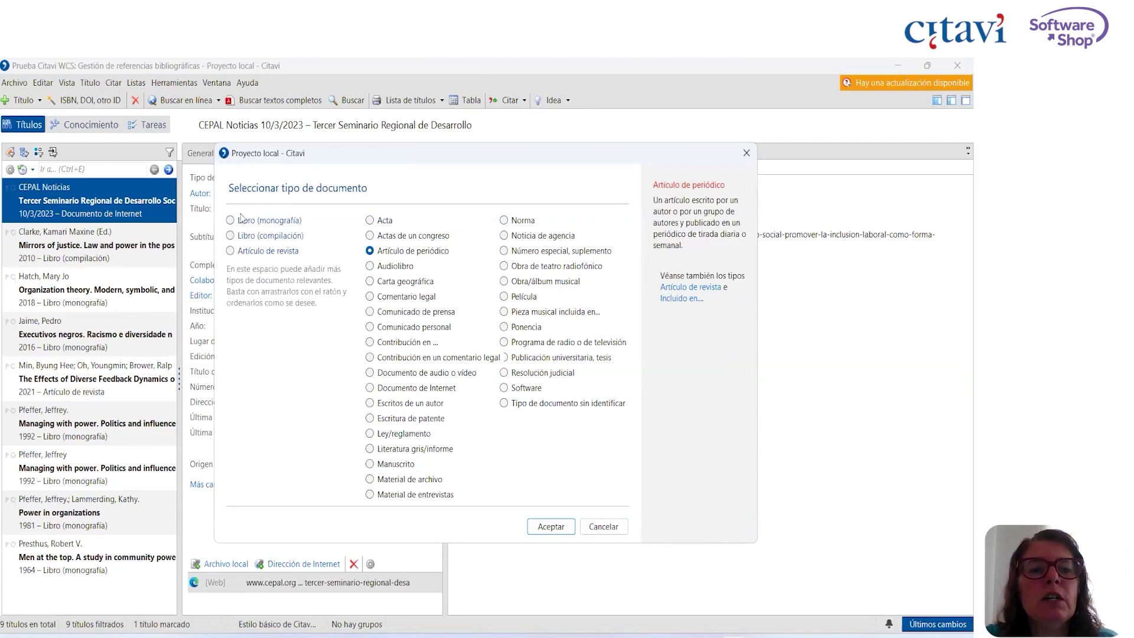
{"action": "left_click", "coordinate": [229, 251]}
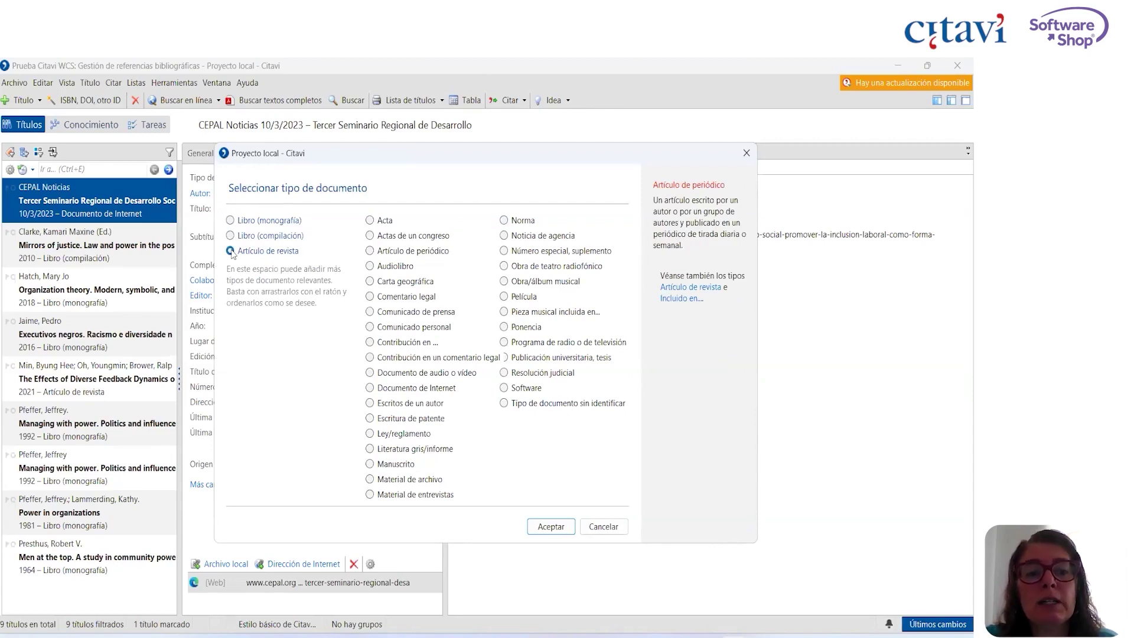
{"action": "left_click", "coordinate": [551, 526]}
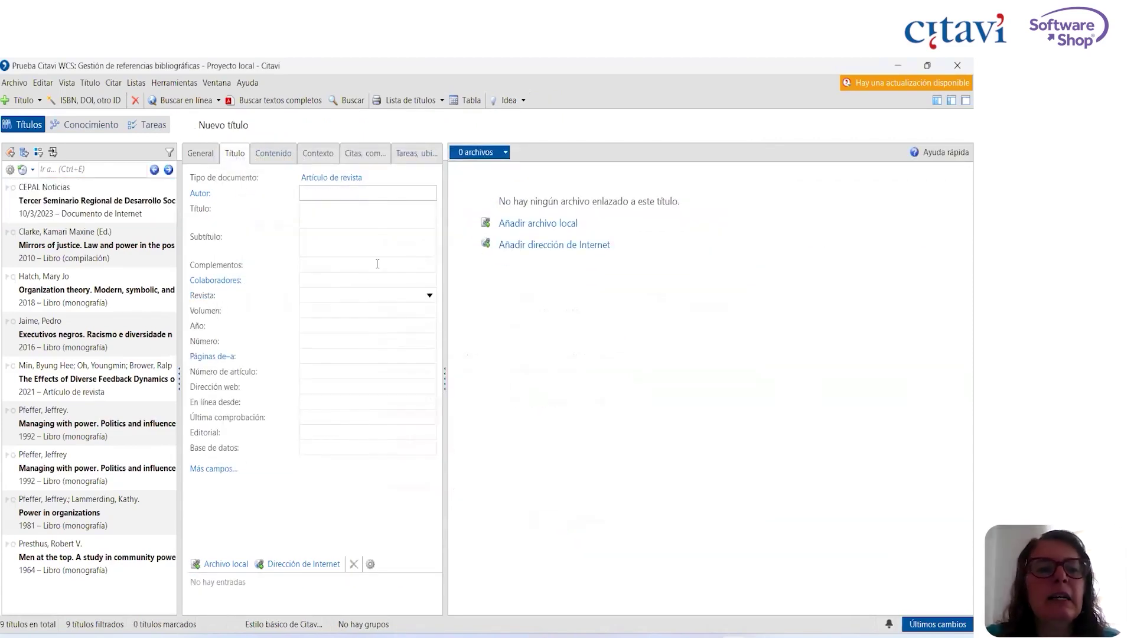
Assign the existing author of "Organization theory" to the new journal article and enter "ORGANIZATION THEORY" as its title.
{"action": "type", "text": "LLALA"}
{"action": "key", "text": "BackSpace"}
{"action": "key", "text": "BackSpace"}
{"action": "key", "text": "BackSpace"}
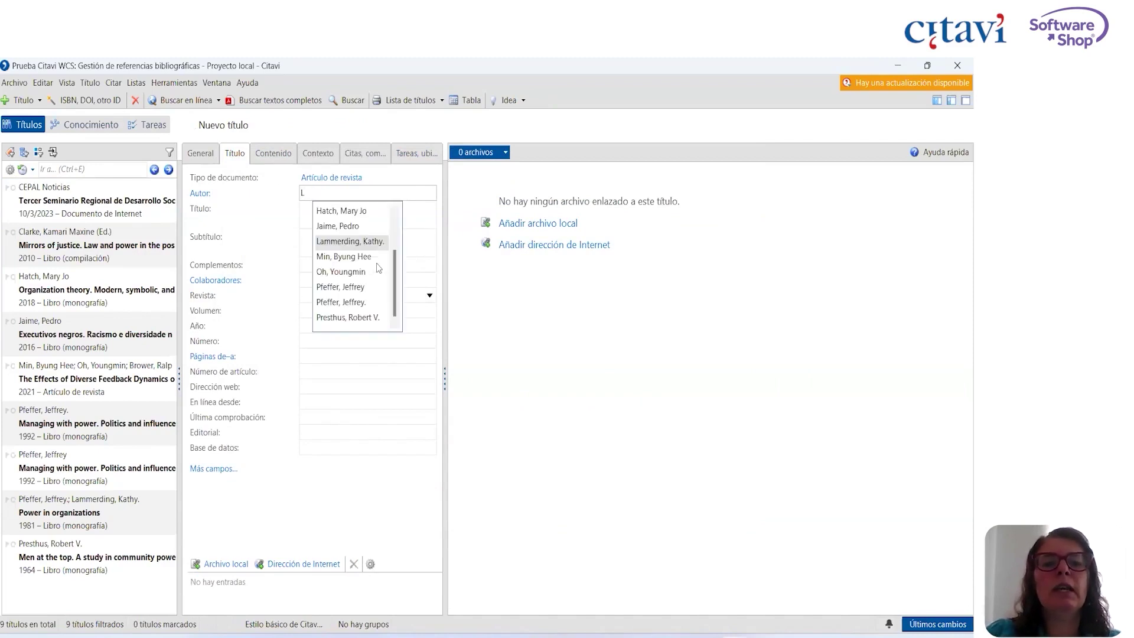
{"action": "left_click", "coordinate": [366, 212]}
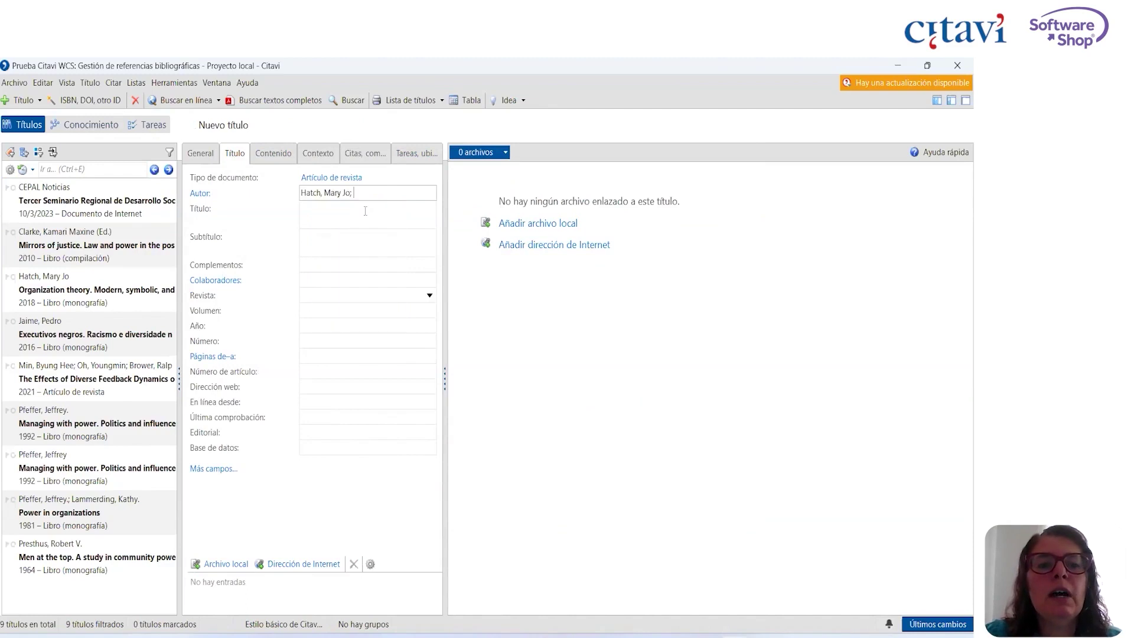
{"action": "left_click", "coordinate": [355, 243]}
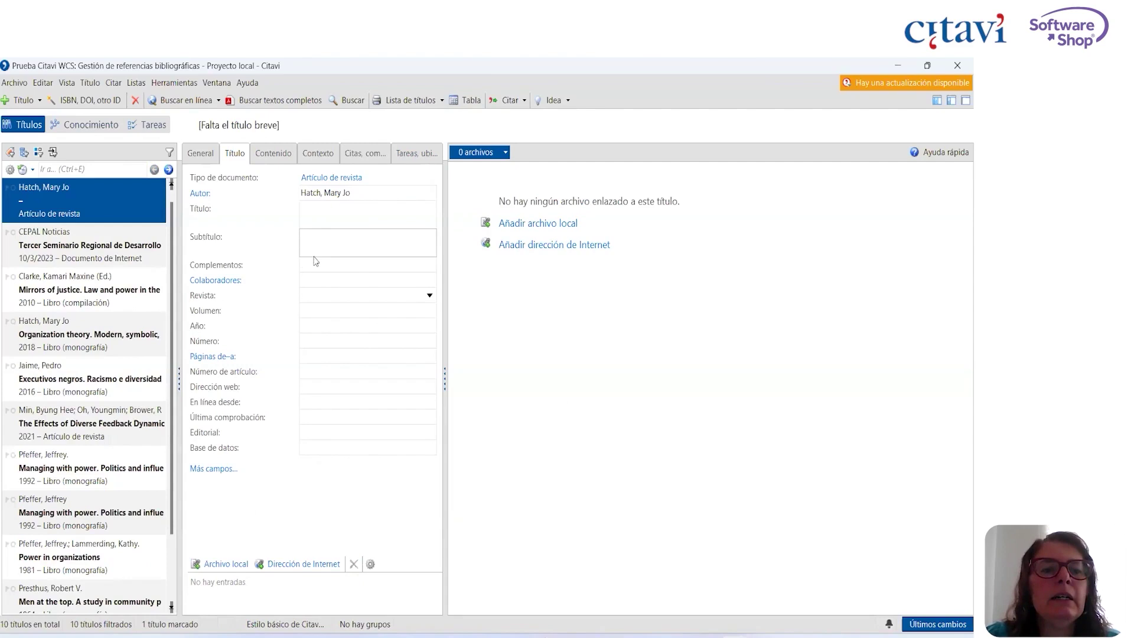
{"action": "left_click", "coordinate": [314, 217]}
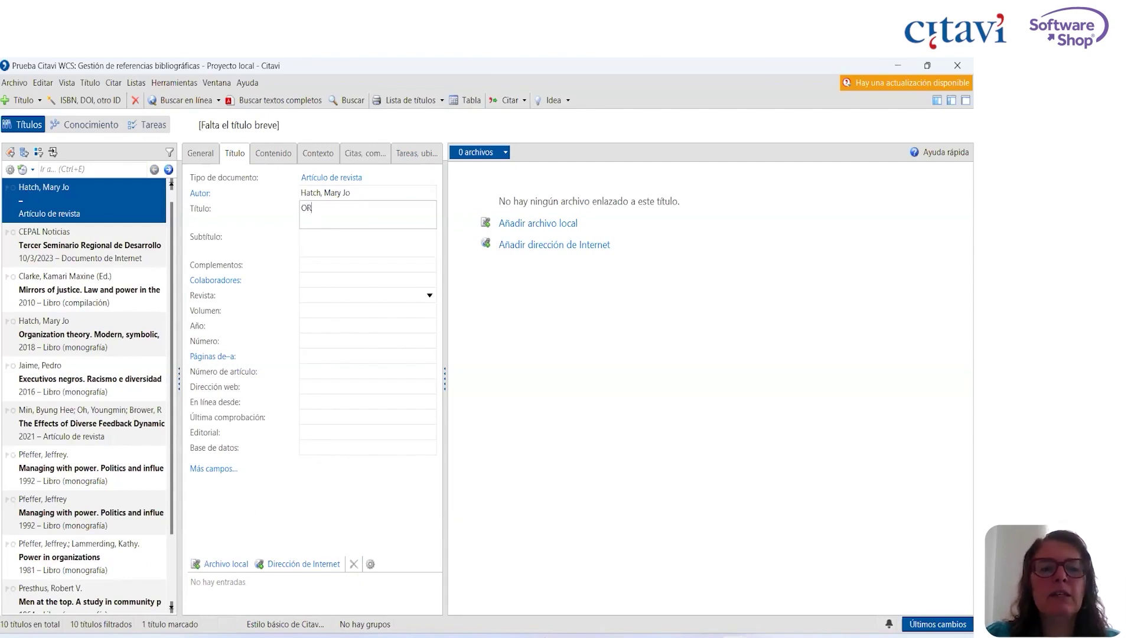
{"action": "type", "text": "ORGANIZA"}
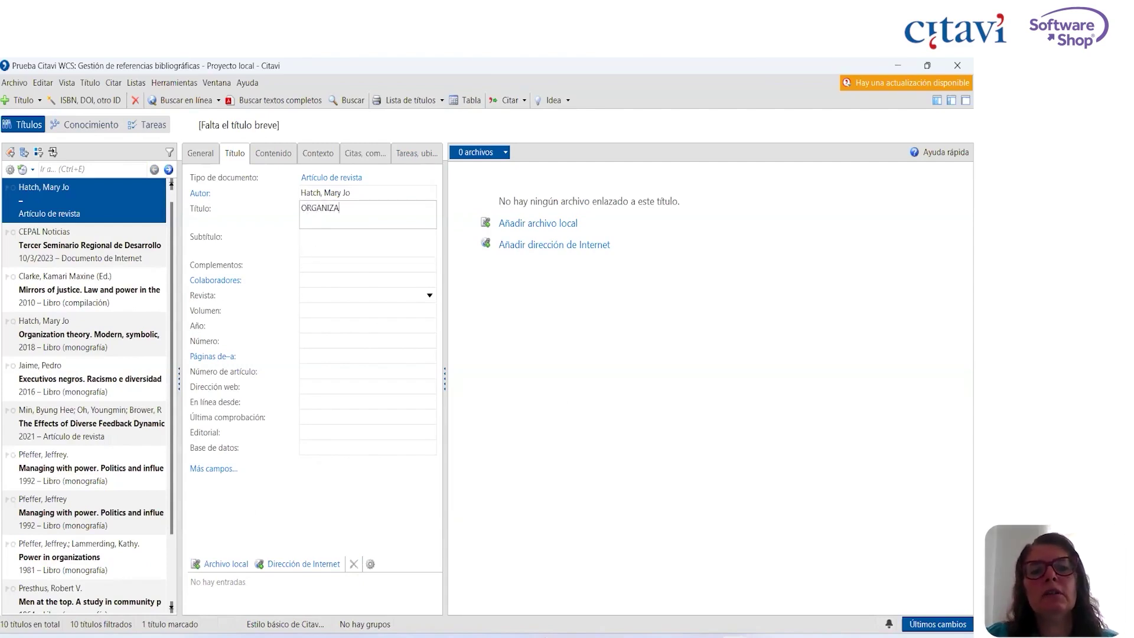
{"action": "type", "text": "TION THEORY"}
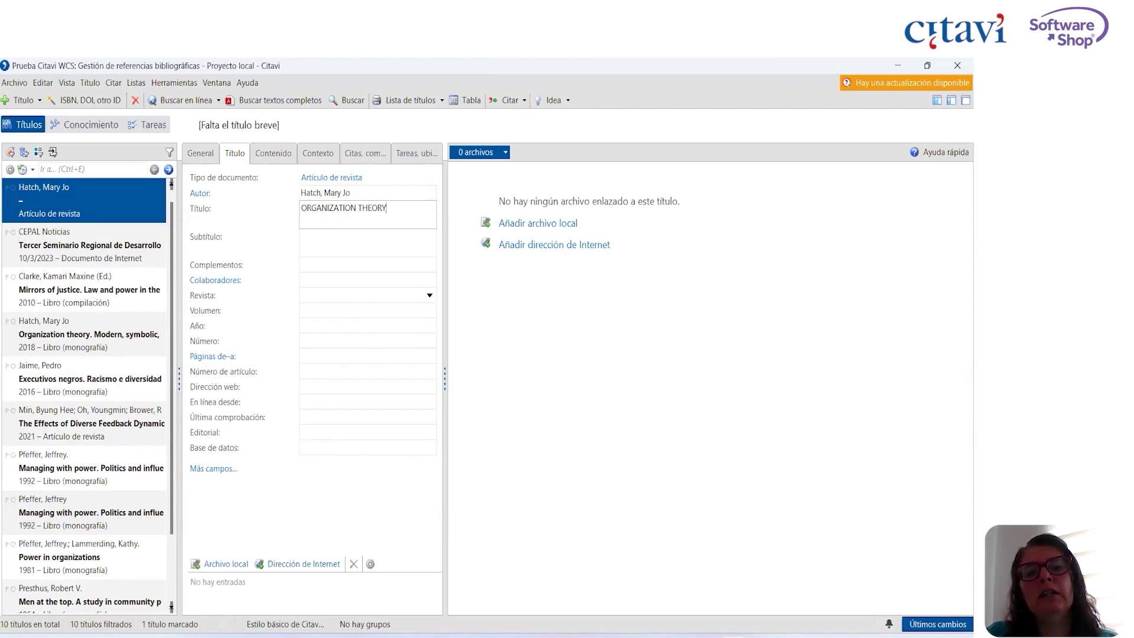
Create a new Artículo de revista title and attach the local file ArticuloCientifico1 from the desktop folder WEBCAST CITAVI.
{"action": "left_click", "coordinate": [34, 98]}
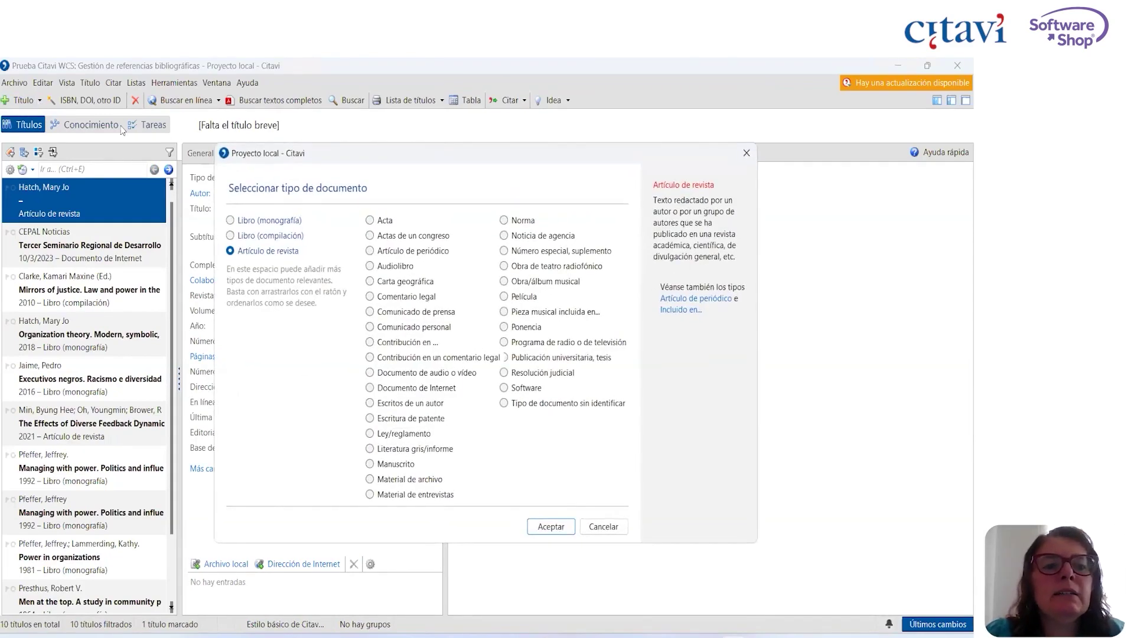
{"action": "left_click", "coordinate": [548, 527]}
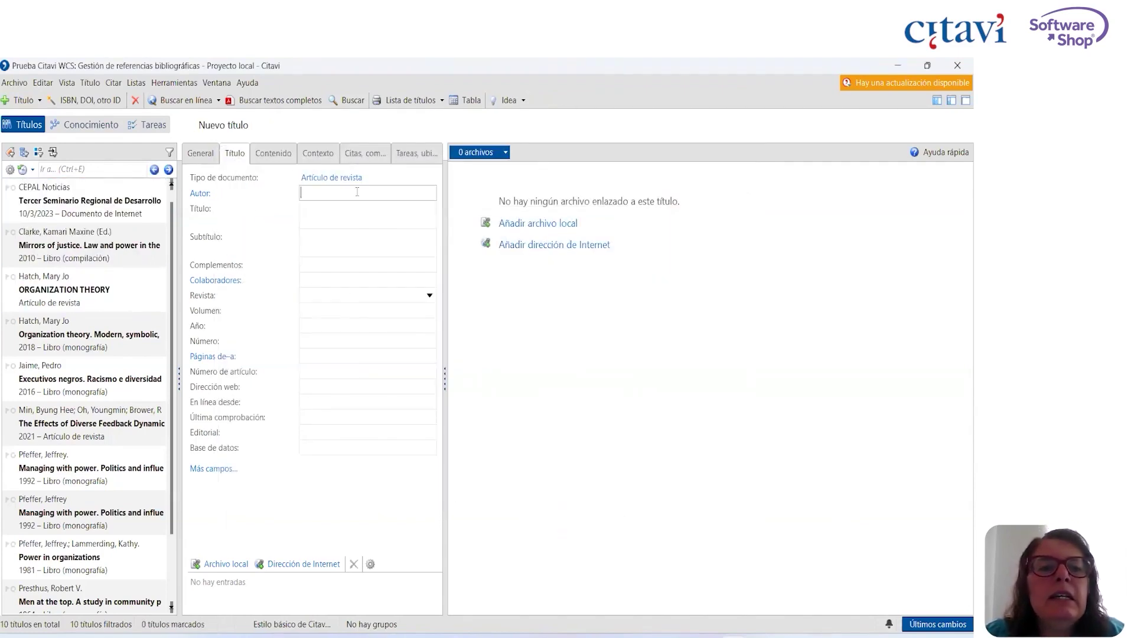
{"action": "left_click", "coordinate": [223, 565]}
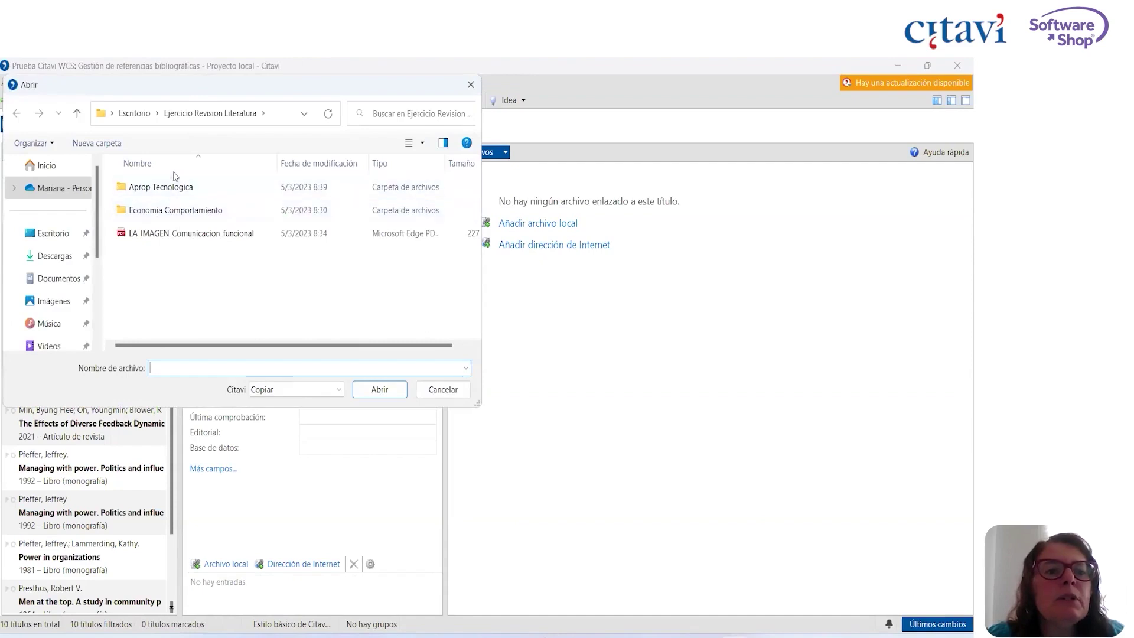
{"action": "left_click", "coordinate": [62, 233]}
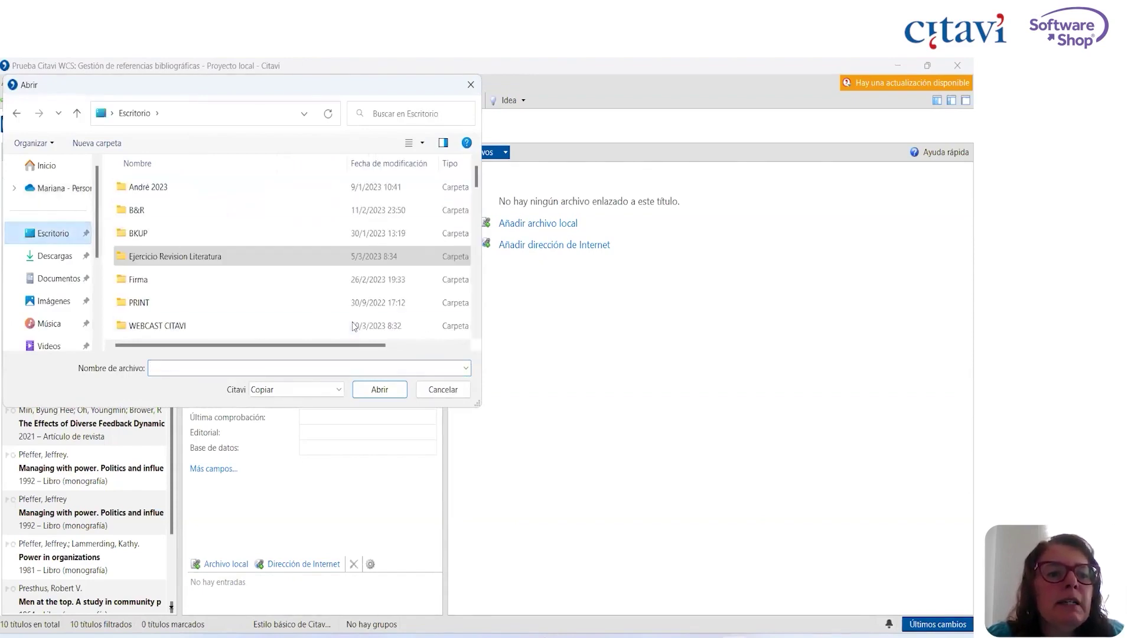
{"action": "left_click", "coordinate": [220, 327]}
{"action": "double_click", "coordinate": [220, 327]}
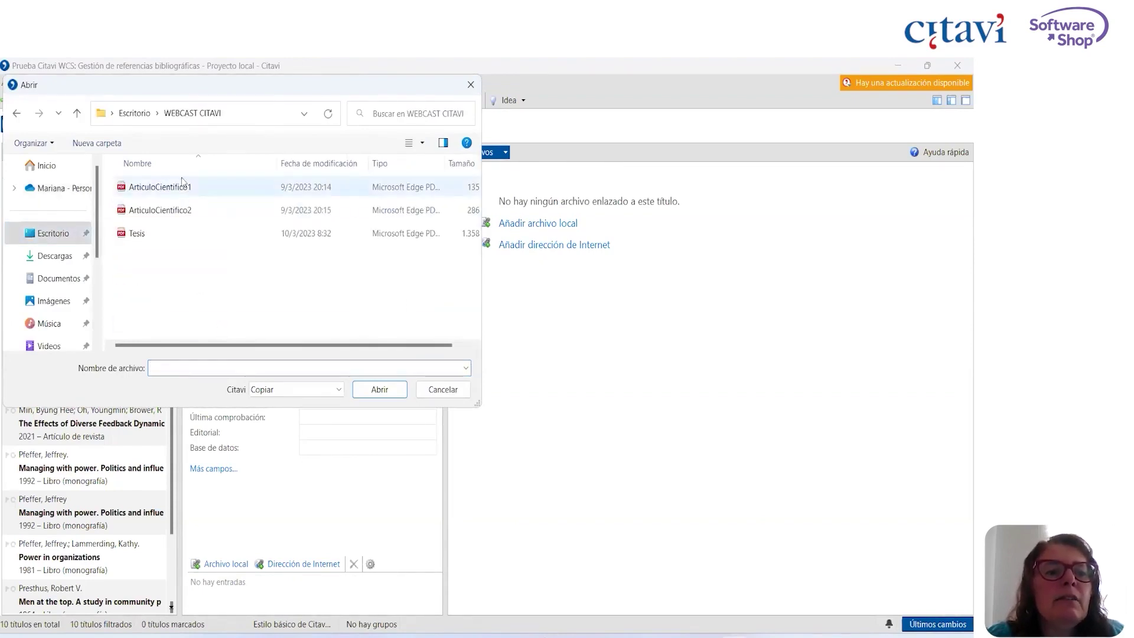
{"action": "left_click", "coordinate": [186, 188]}
{"action": "left_click", "coordinate": [392, 392]}
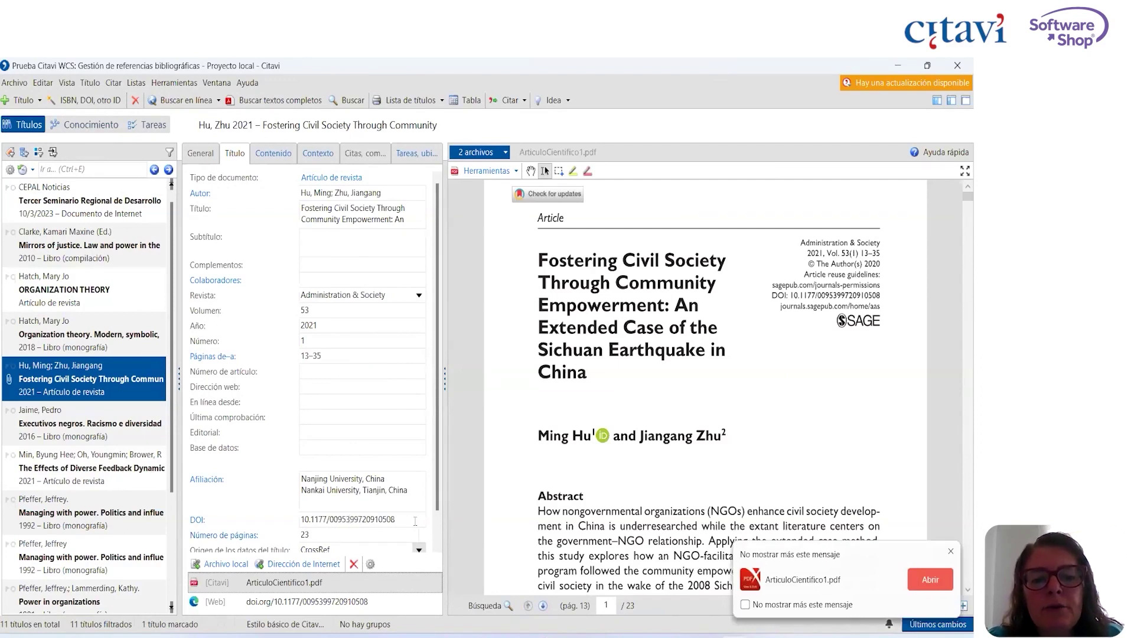
Review the bibliographic fields imported for the new article, including its volume and issue number.
{"action": "scroll", "coordinate": [438, 530], "scroll_direction": "down", "scroll_amount": 1}
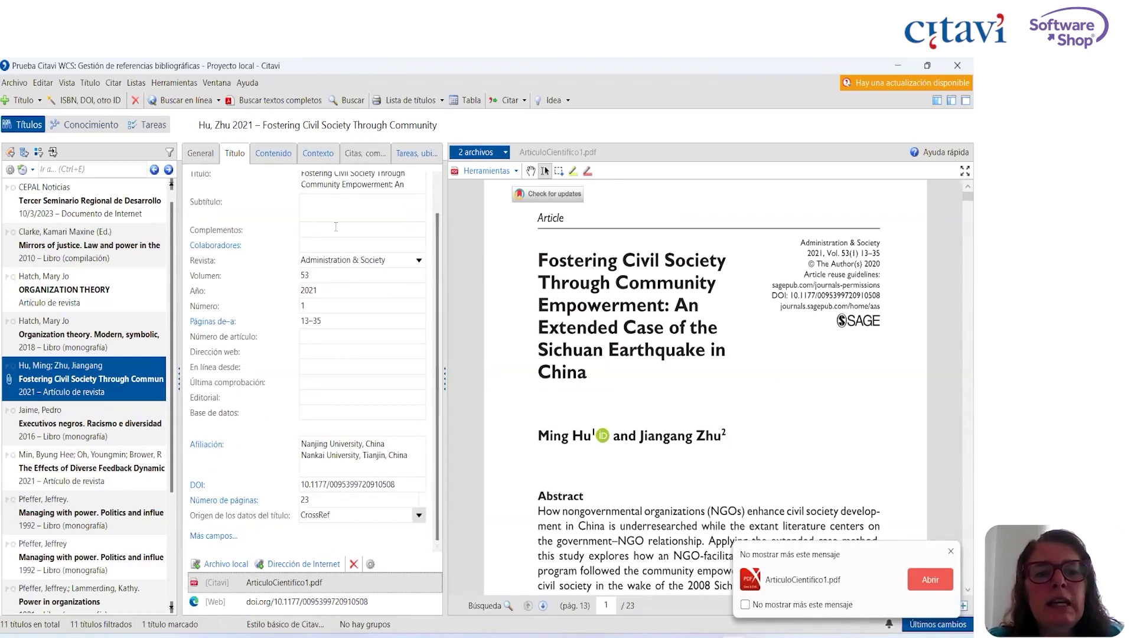
{"action": "scroll", "coordinate": [434, 196], "scroll_direction": "up", "scroll_amount": 1}
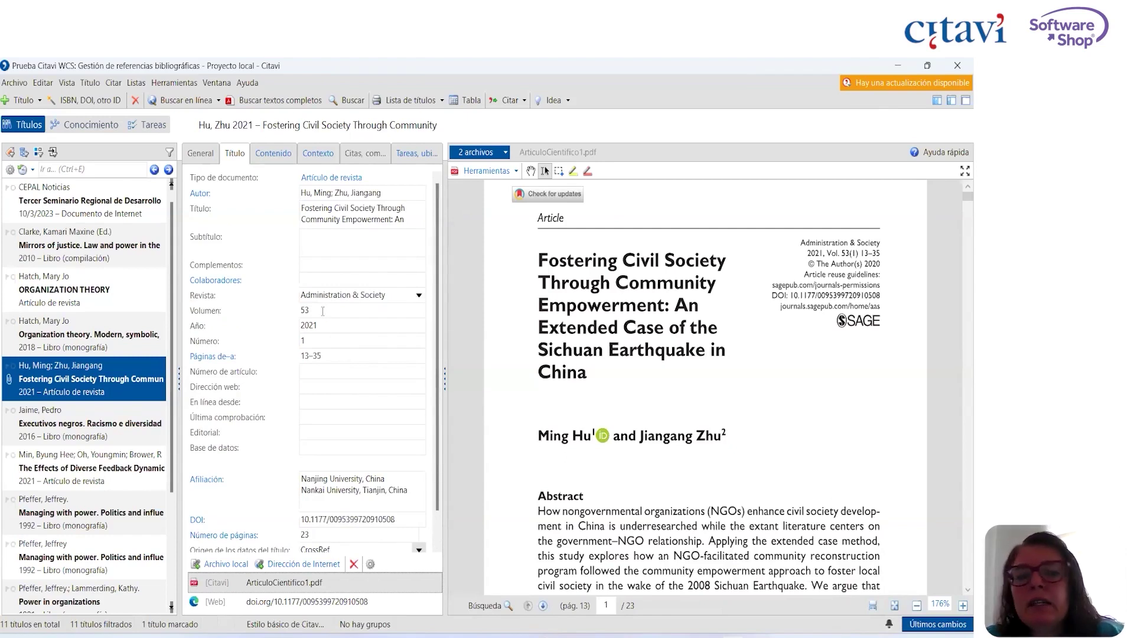
{"action": "left_click", "coordinate": [322, 311]}
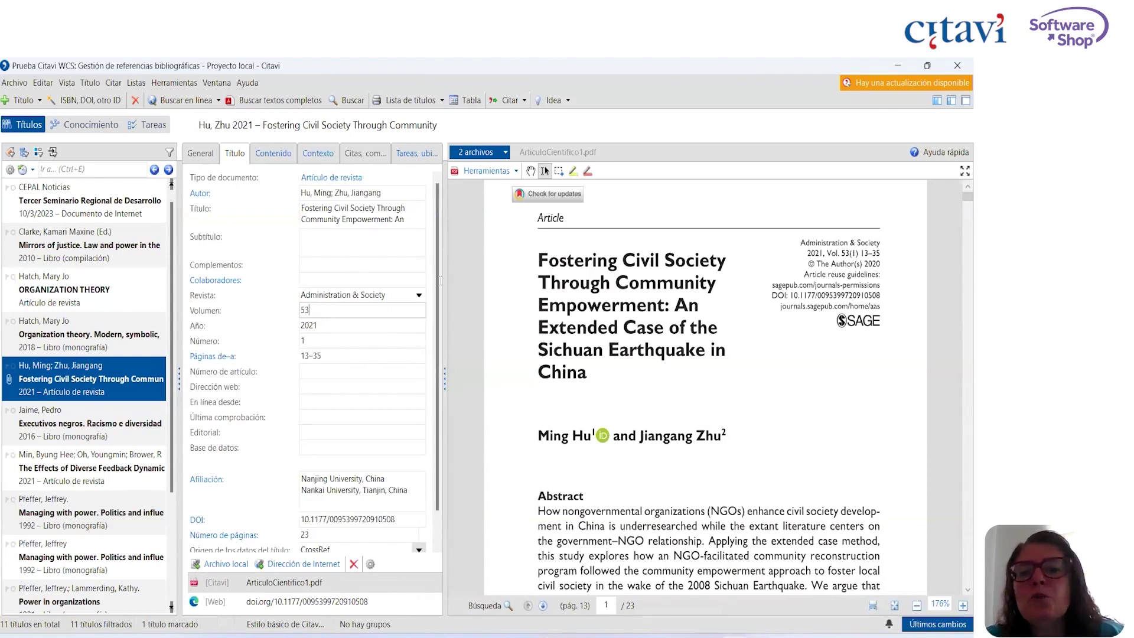
{"action": "left_click", "coordinate": [323, 340]}
{"action": "key", "text": "BackSpace"}
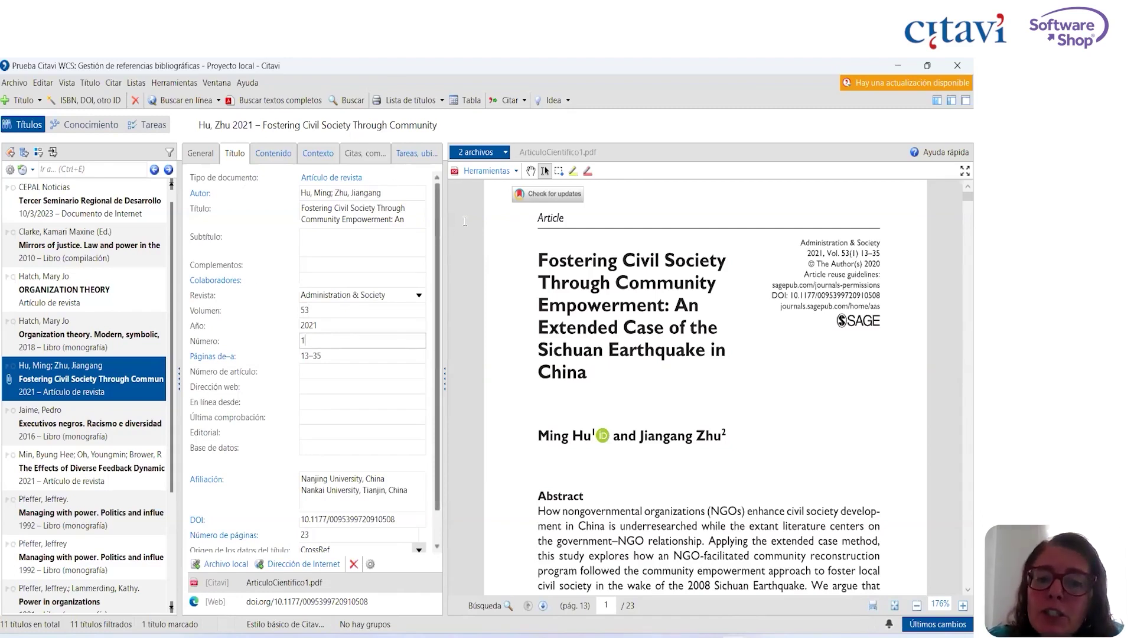
{"action": "key", "text": "Return"}
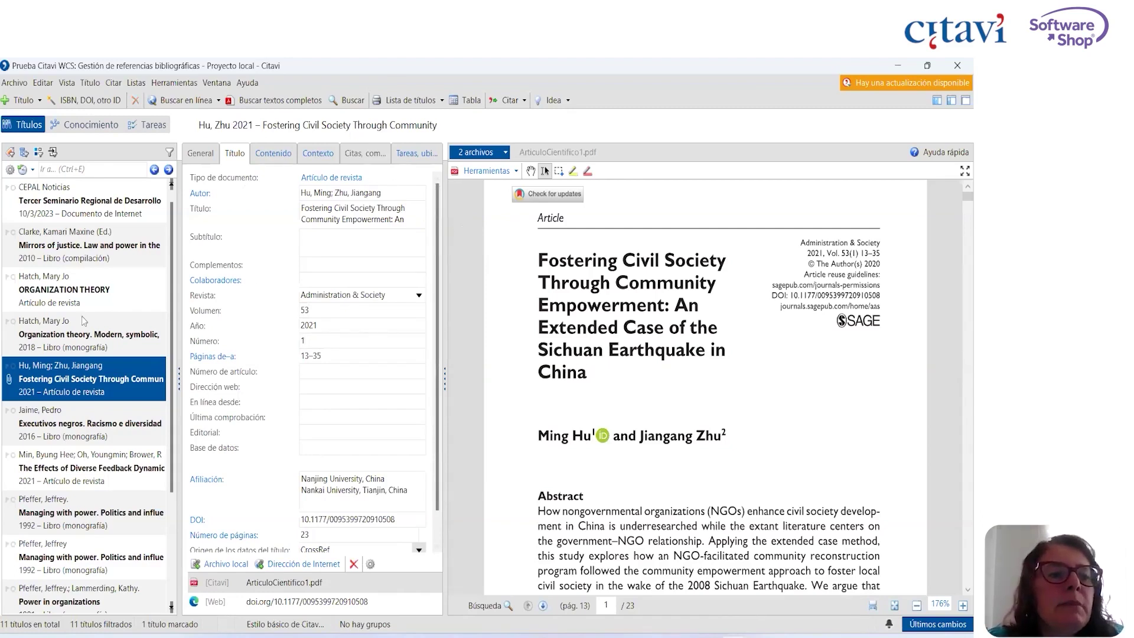
Switch to the project's knowledge organization and create a main category named "Problematización".
{"action": "left_click", "coordinate": [84, 125]}
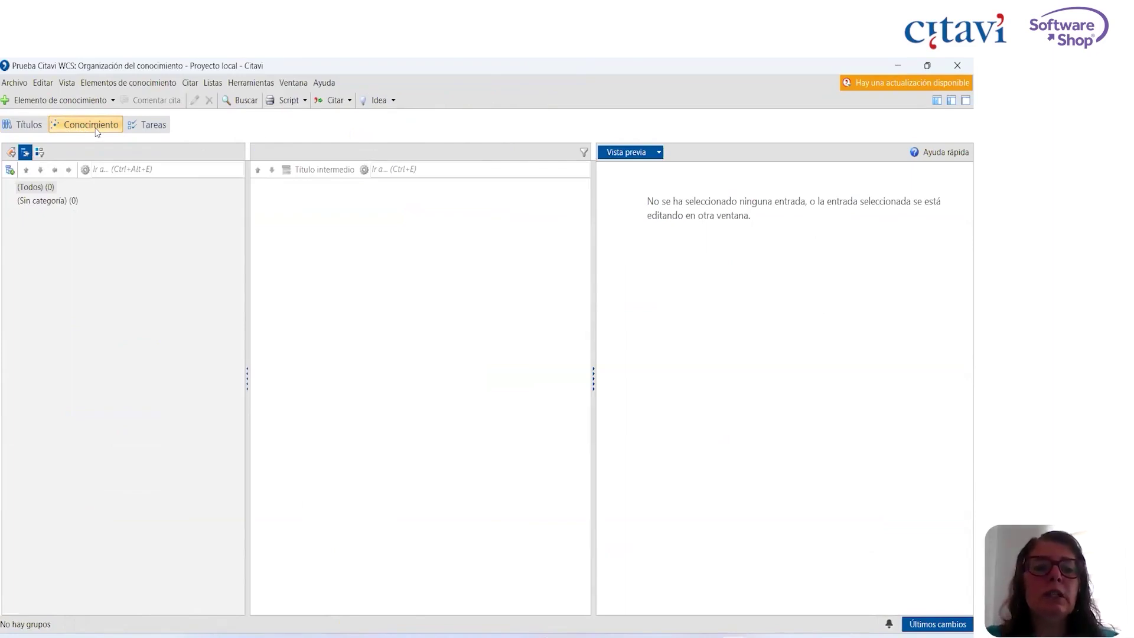
{"action": "left_click", "coordinate": [10, 170]}
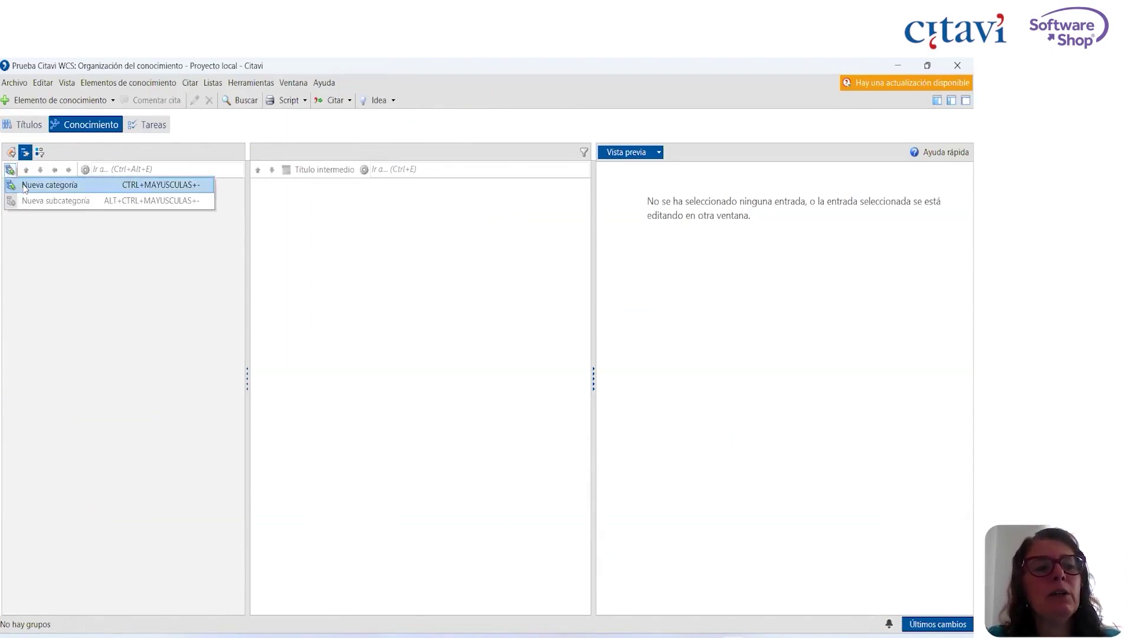
{"action": "left_click", "coordinate": [24, 186]}
{"action": "key", "text": "BackSpace"}
{"action": "type", "text": "Introd"}
{"action": "key", "text": "BackSpace"}
{"action": "key", "text": "BackSpace"}
{"action": "key", "text": "BackSpace"}
{"action": "key", "text": "BackSpace"}
{"action": "key", "text": "BackSpace"}
{"action": "key", "text": "BackSpace"}
{"action": "type", "text": "Problematización"}
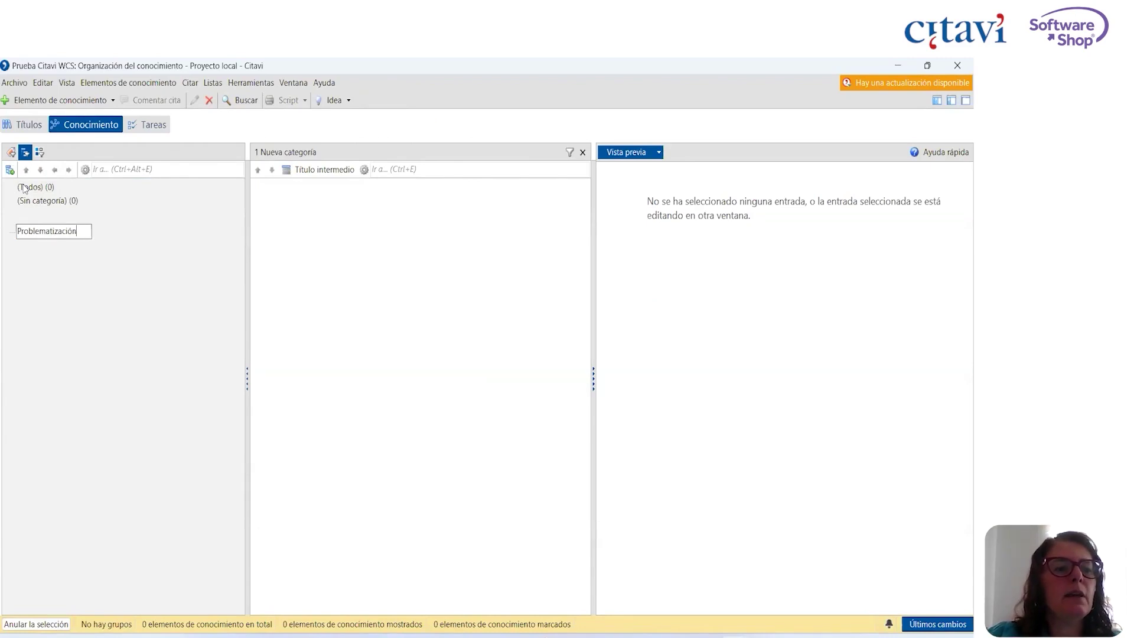
{"action": "key", "text": "Return"}
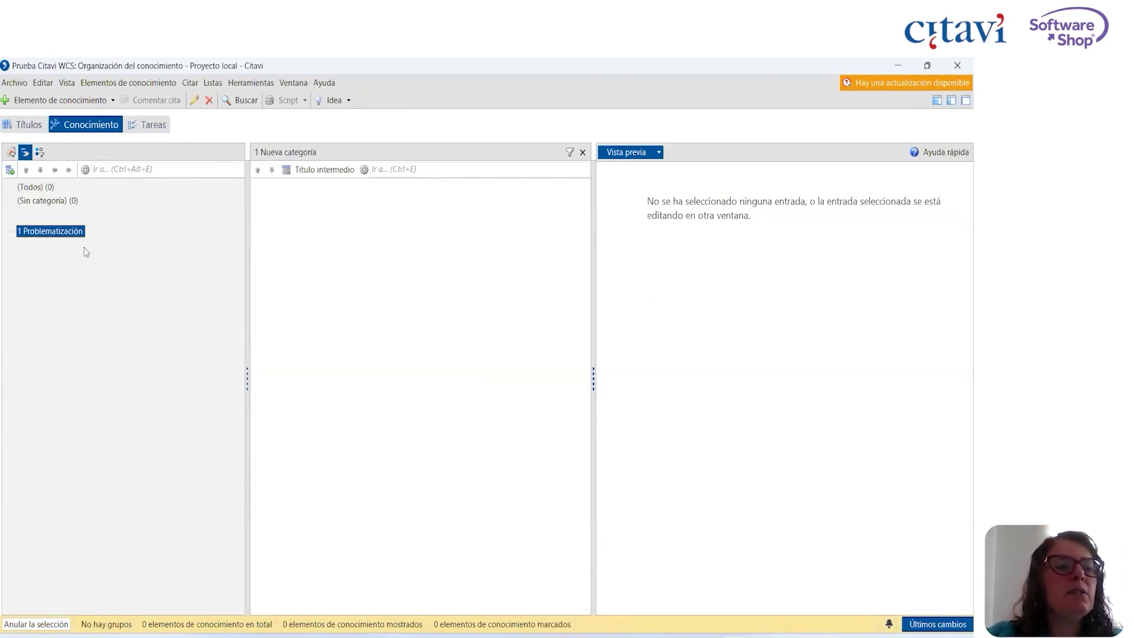
Add a subcategory named "Contexto" under Problematización.
{"action": "left_click", "coordinate": [10, 170]}
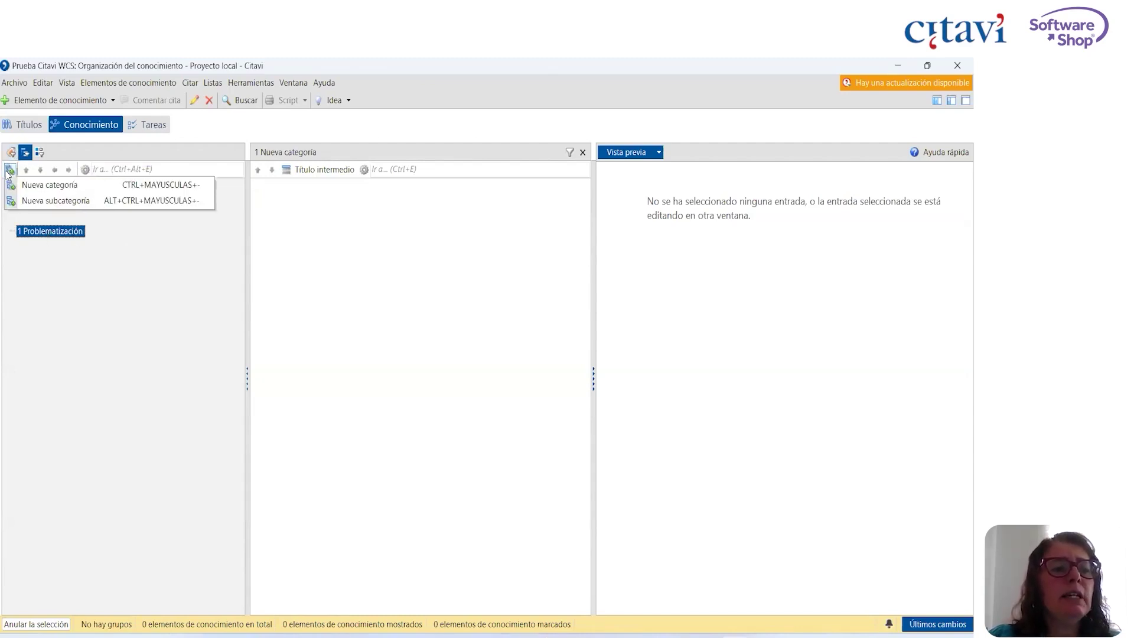
{"action": "left_click", "coordinate": [32, 201]}
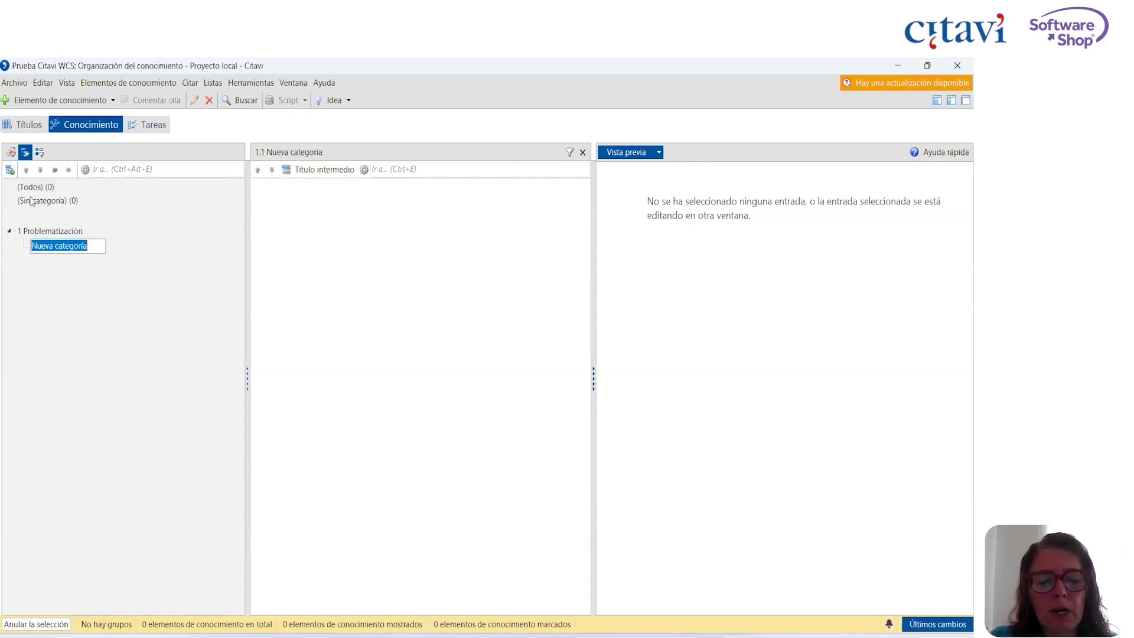
{"action": "type", "text": "Contexto"}
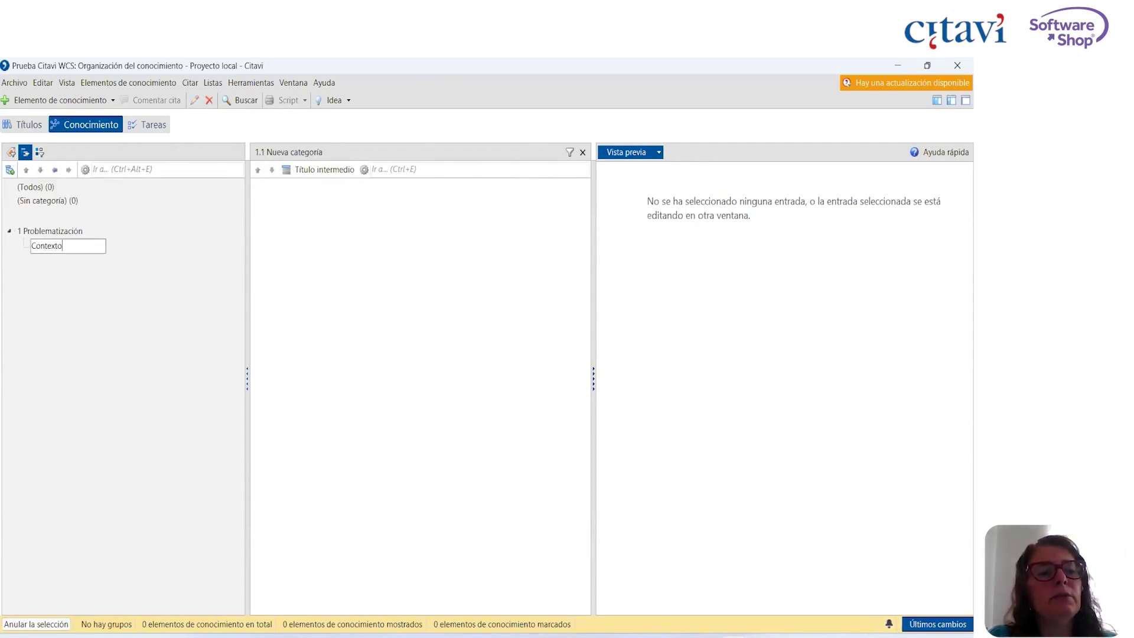
{"action": "key", "text": "Return"}
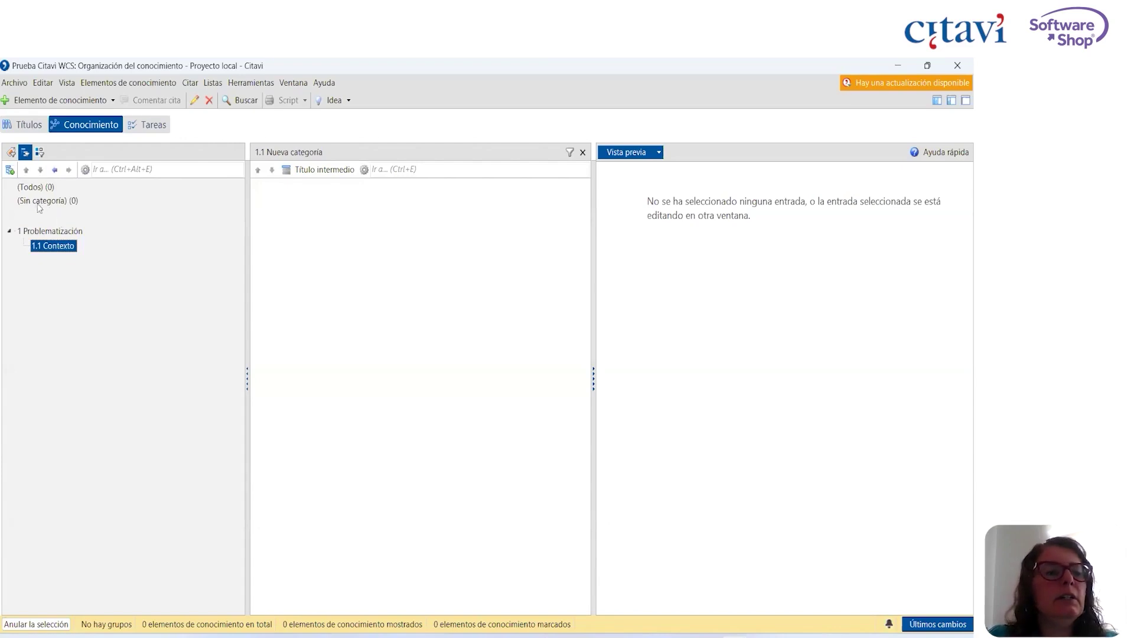
{"action": "left_click", "coordinate": [10, 170]}
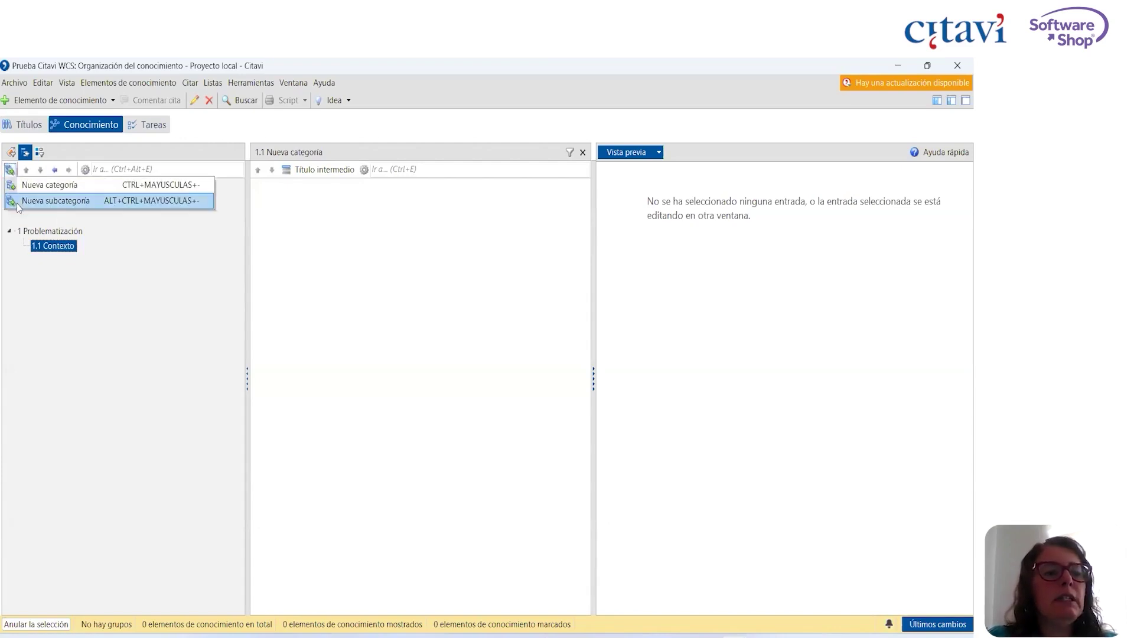
{"action": "left_click", "coordinate": [18, 201]}
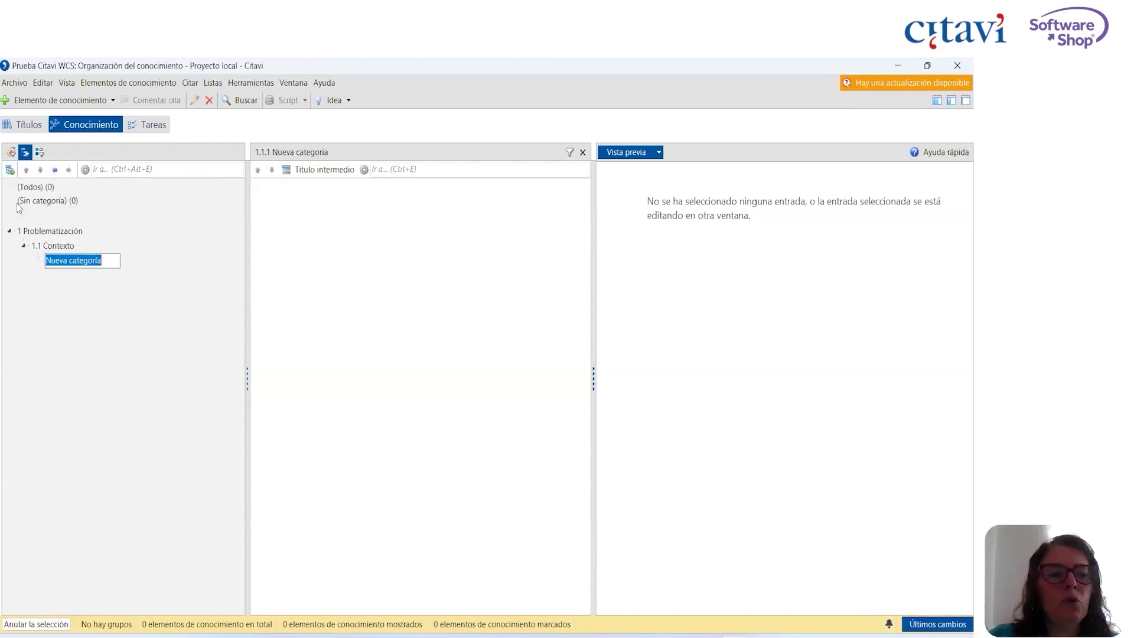
{"action": "left_click", "coordinate": [162, 332]}
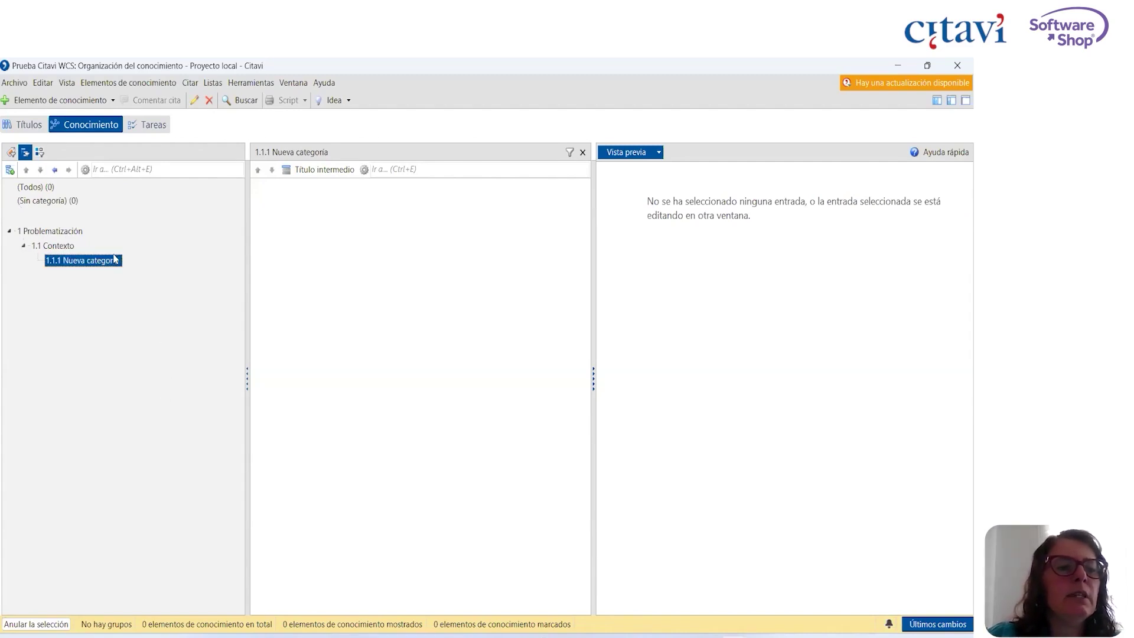
{"action": "right_click", "coordinate": [112, 263]}
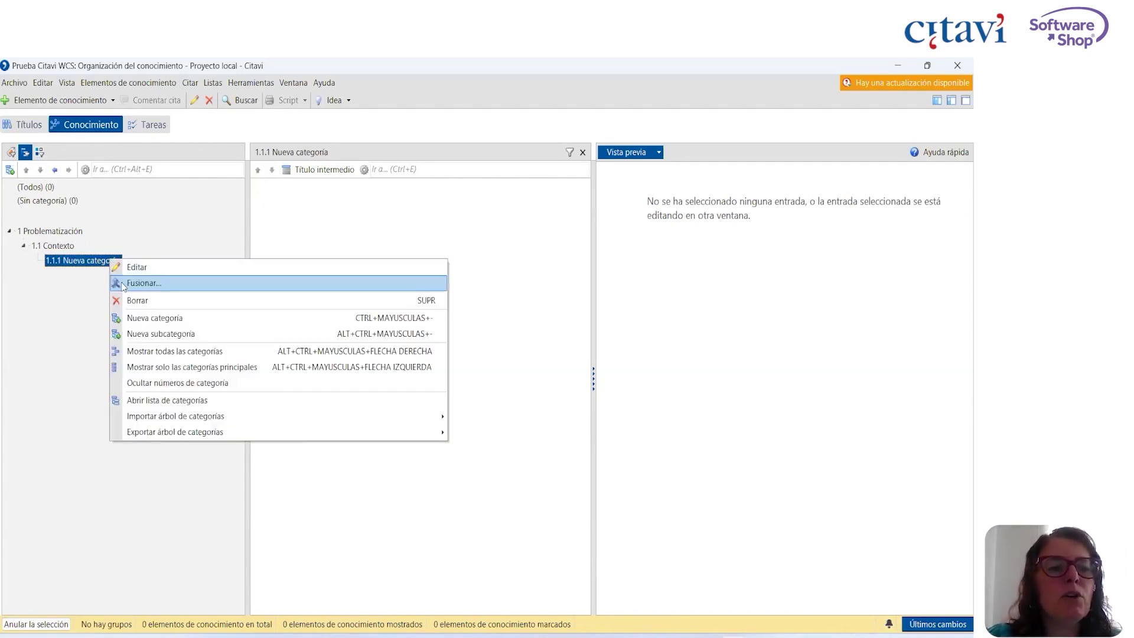
{"action": "left_click", "coordinate": [133, 301]}
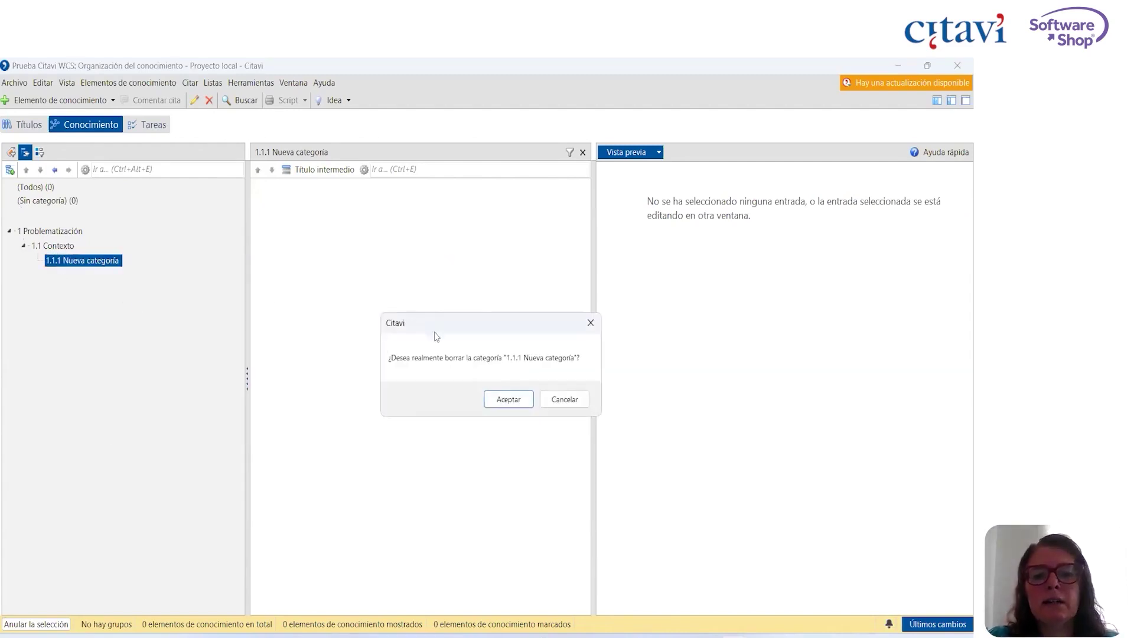
{"action": "left_click", "coordinate": [508, 400]}
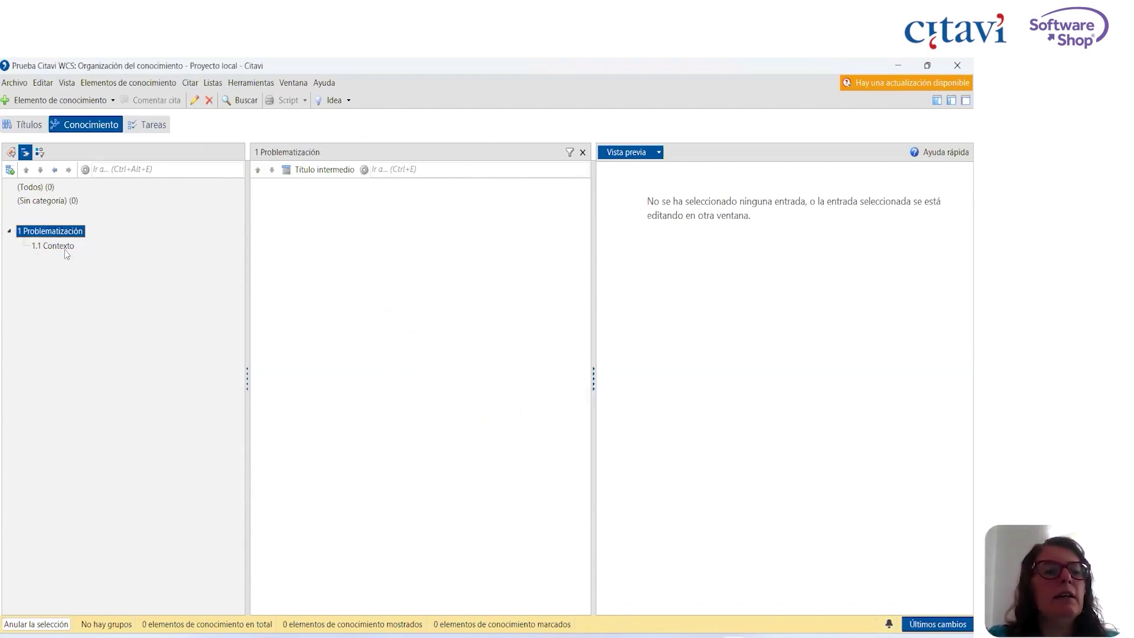
Add a subcategory named "Evidencias" under Problematización.
{"action": "right_click", "coordinate": [32, 235]}
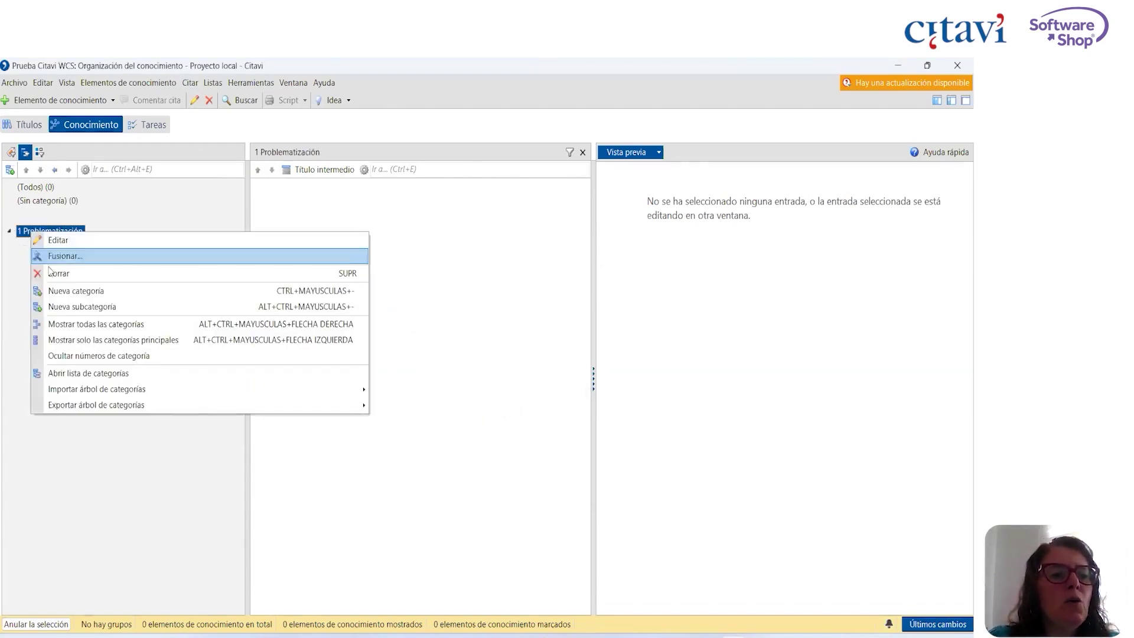
{"action": "left_click", "coordinate": [62, 305]}
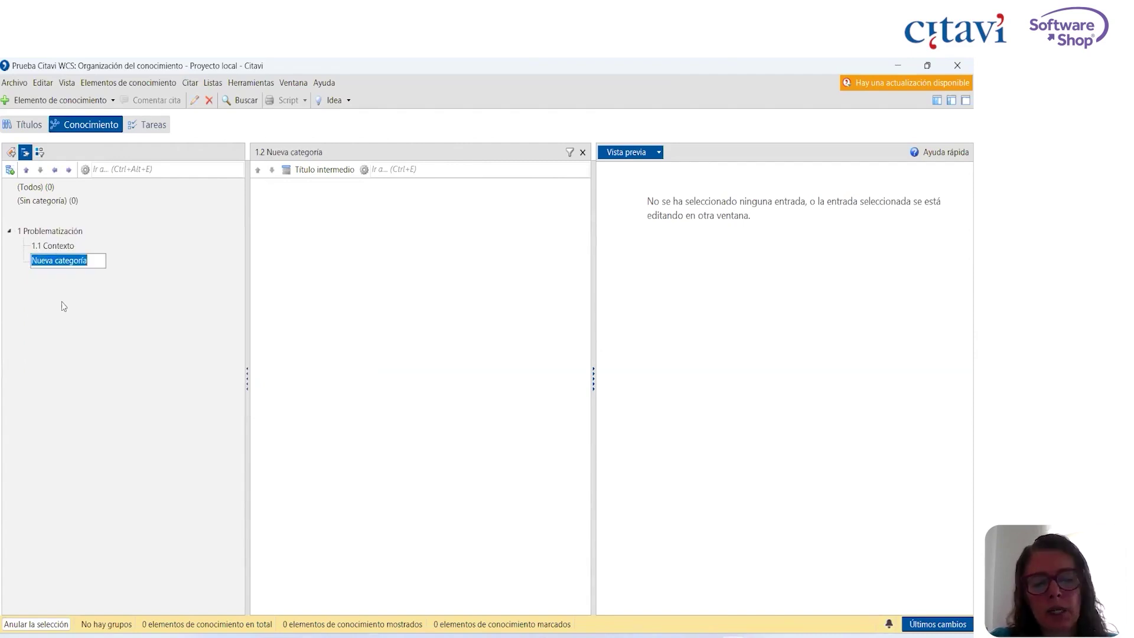
{"action": "type", "text": "Pro"}
{"action": "key", "text": "BackSpace"}
{"action": "key", "text": "BackSpace"}
{"action": "key", "text": "BackSpace"}
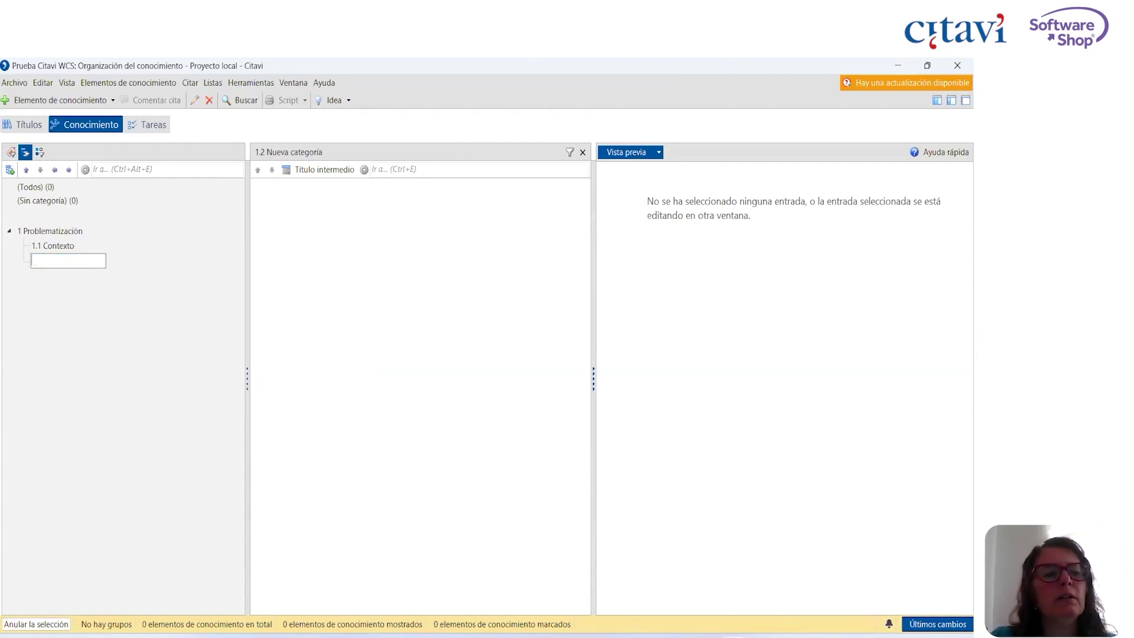
{"action": "type", "text": "Evidencias"}
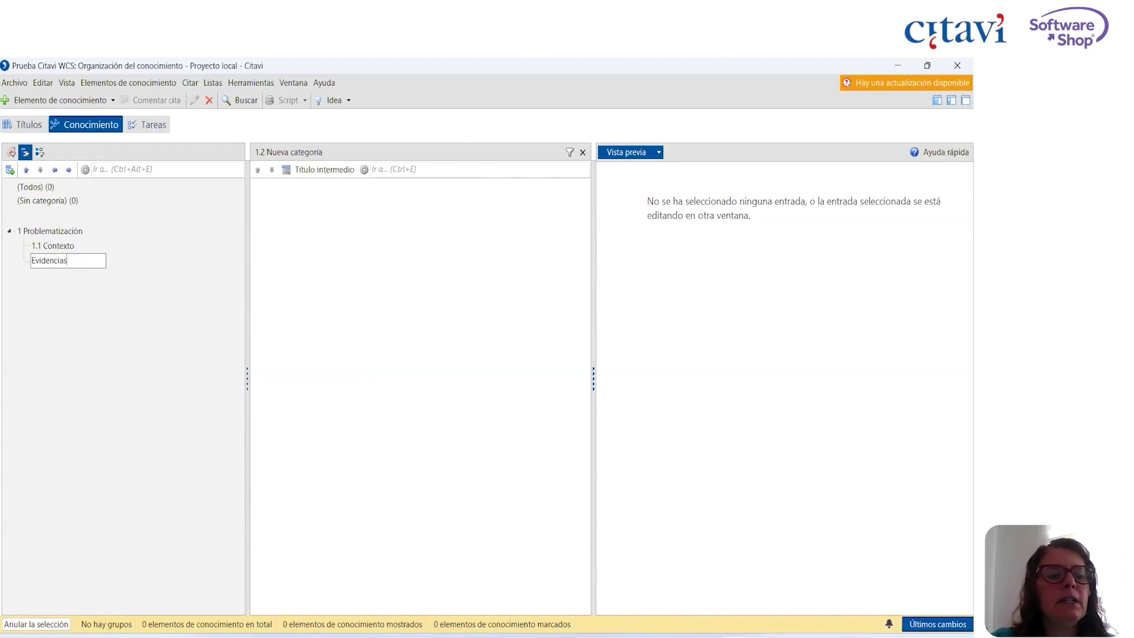
{"action": "key", "text": "Return"}
Add a subcategory named "Pregunta del estudio" under Problematización.
{"action": "left_click", "coordinate": [34, 231]}
{"action": "right_click", "coordinate": [33, 233]}
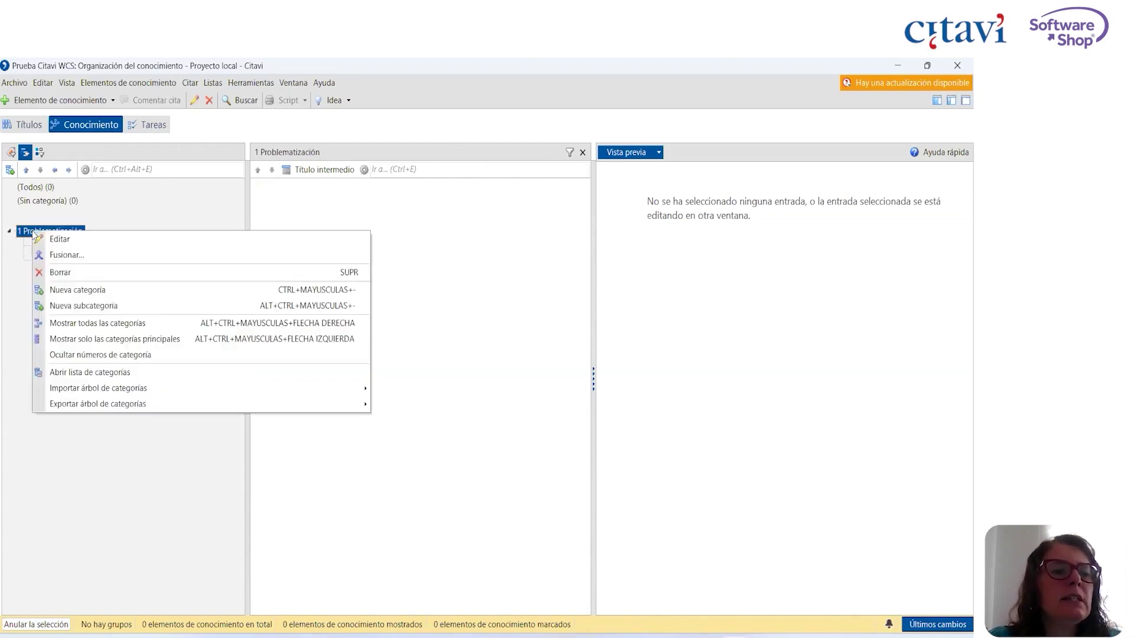
{"action": "left_click", "coordinate": [68, 305]}
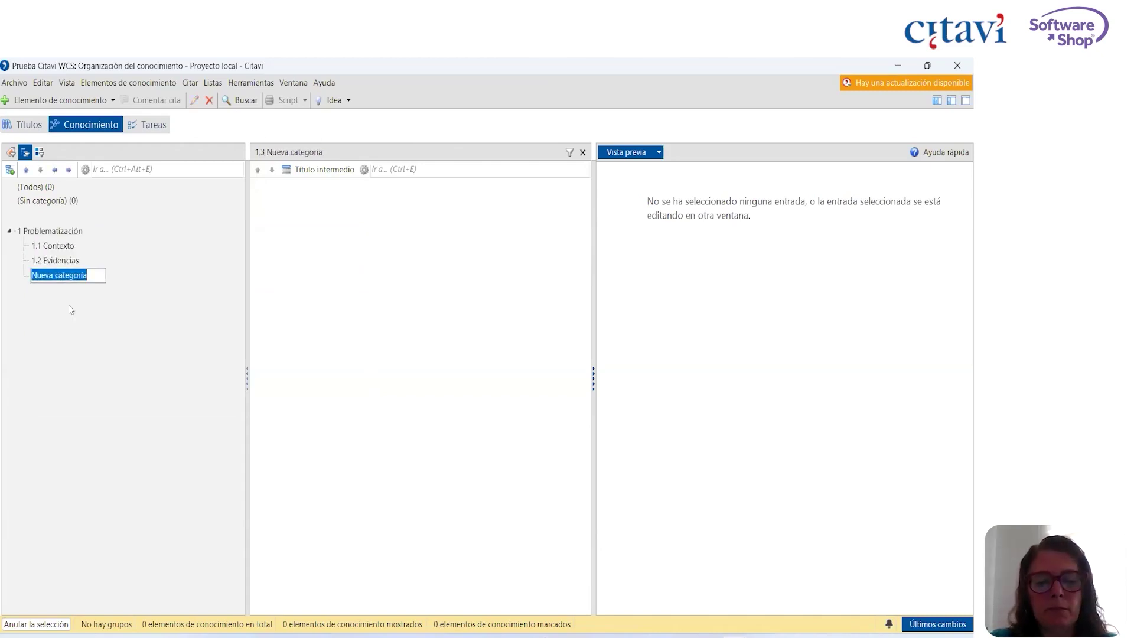
{"action": "type", "text": "Pregunta del estudio"}
{"action": "key", "text": "Return"}
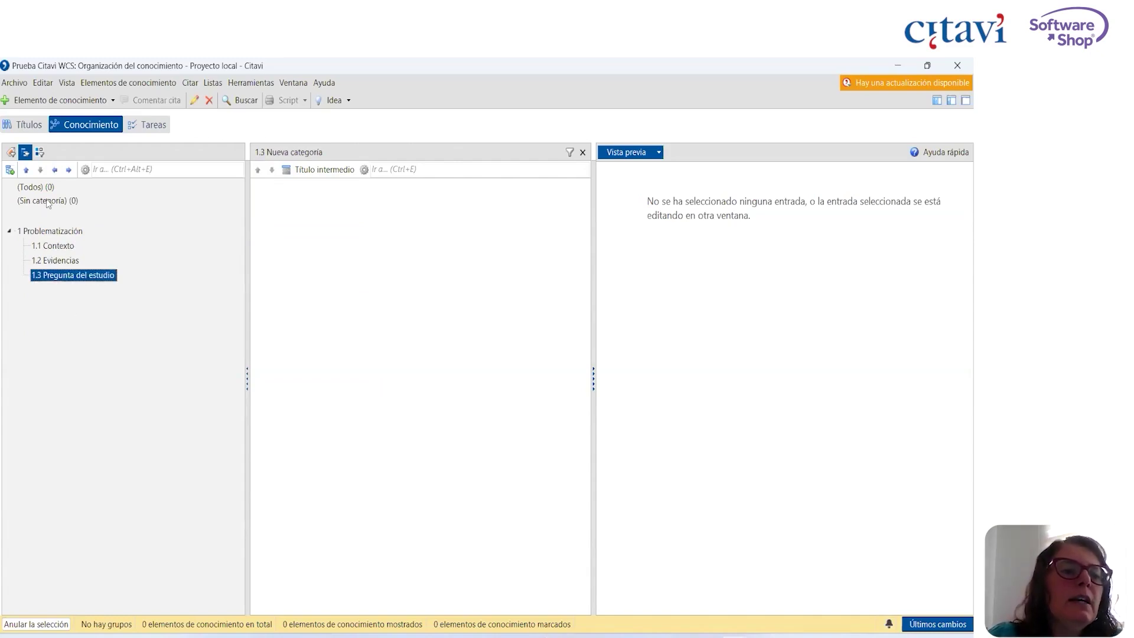
{"action": "left_click", "coordinate": [30, 232]}
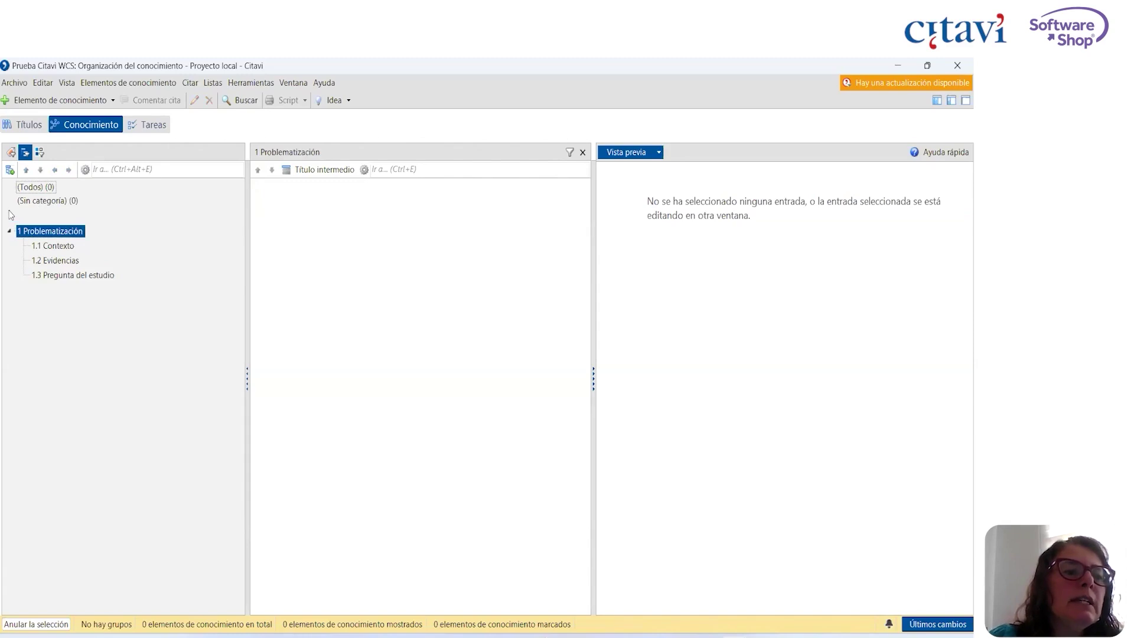
{"action": "left_click", "coordinate": [10, 153]}
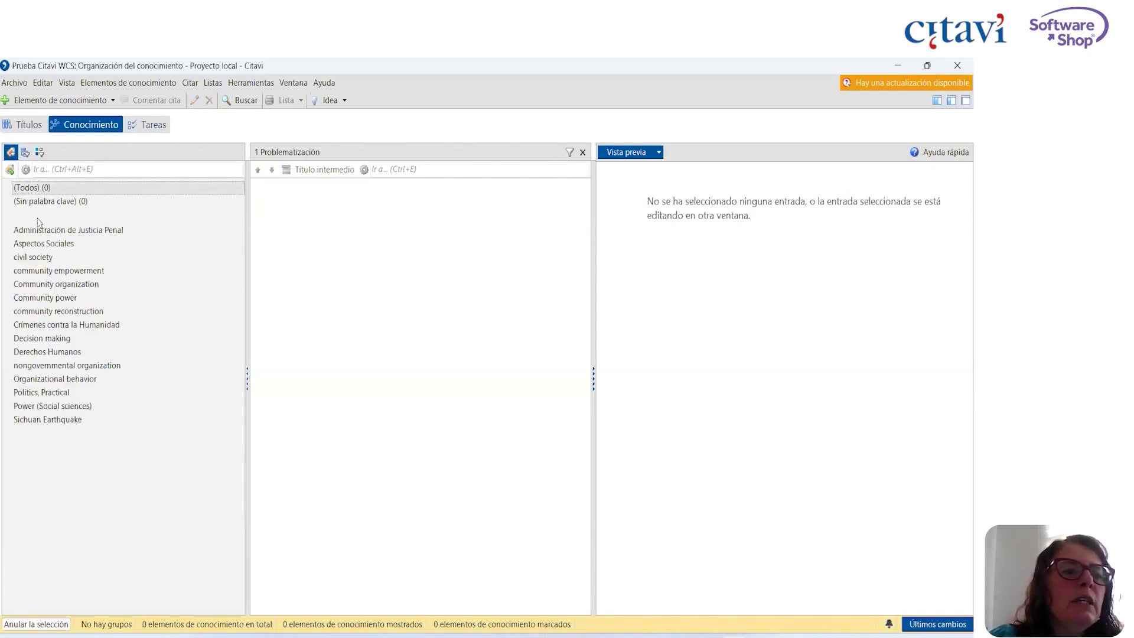
{"action": "left_click", "coordinate": [9, 170]}
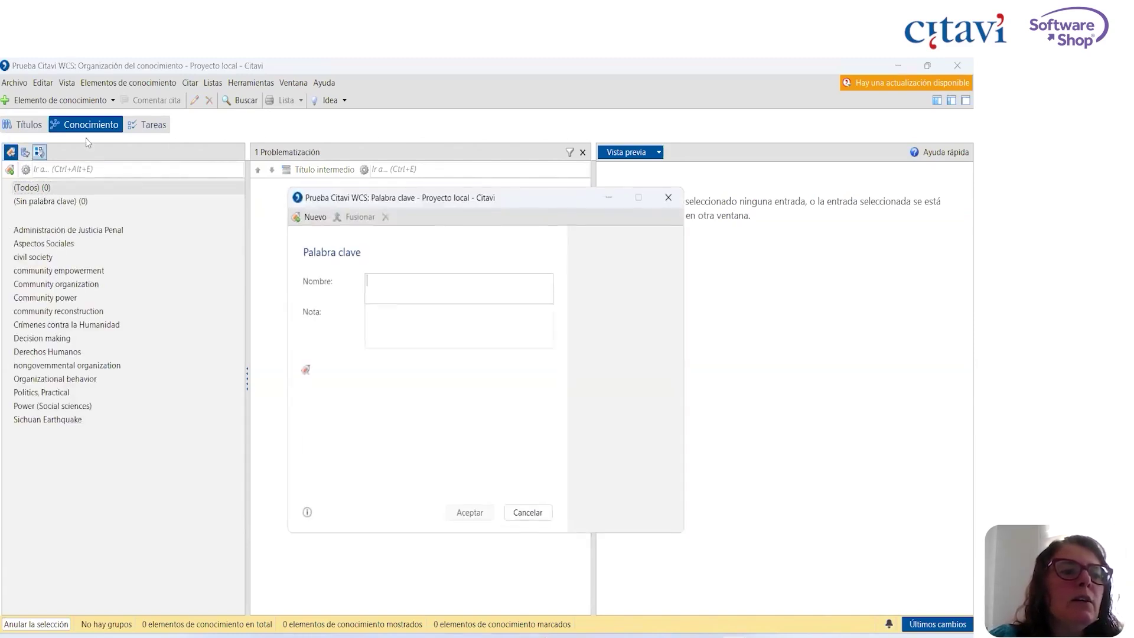
{"action": "left_click", "coordinate": [527, 512]}
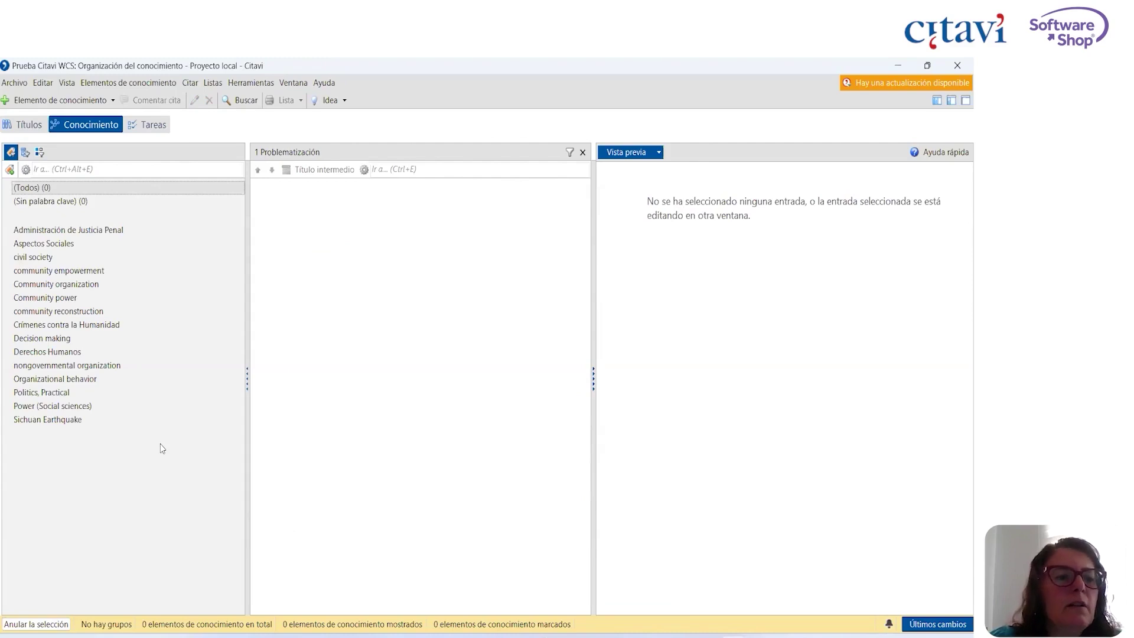
{"action": "left_click", "coordinate": [9, 169]}
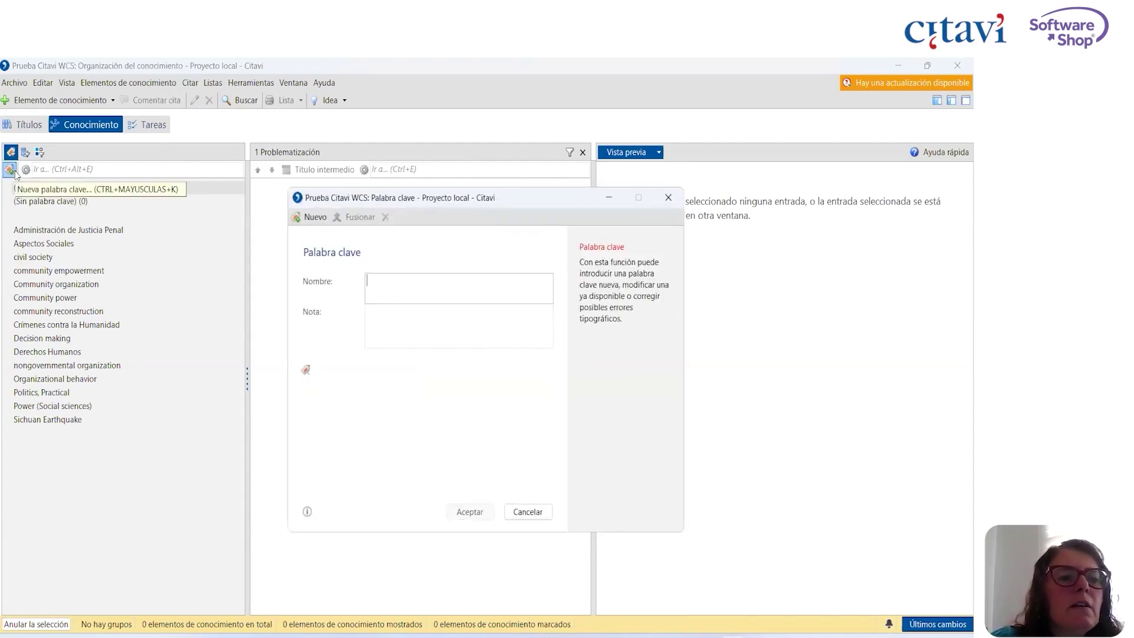
{"action": "left_click", "coordinate": [527, 512]}
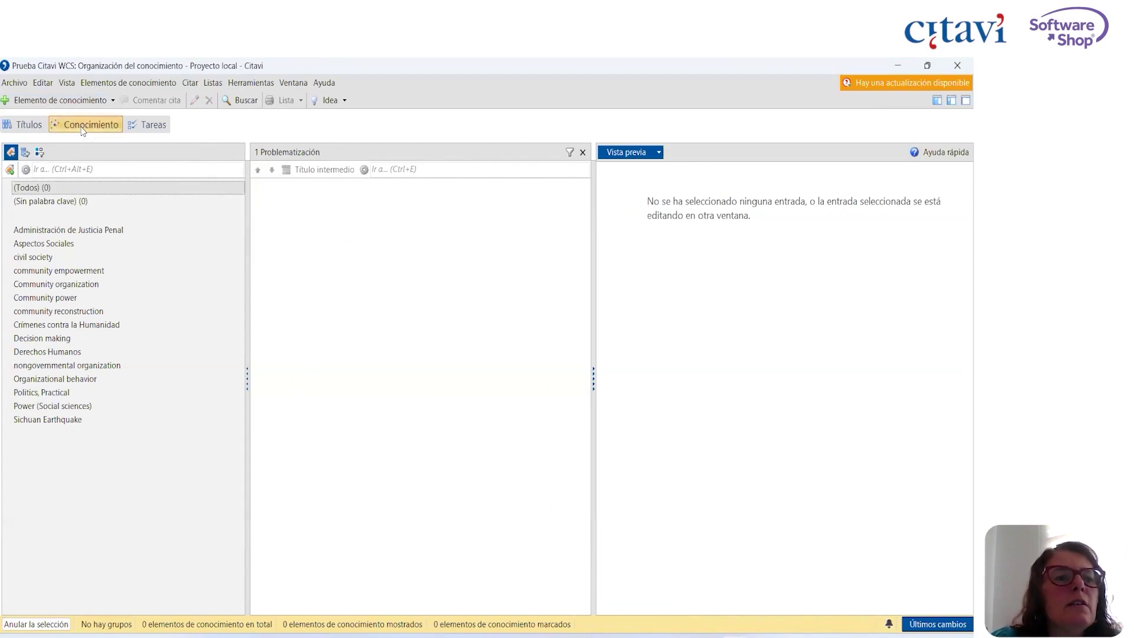
Return to the category tree and add a second main category named "Referente teórico".
{"action": "left_click", "coordinate": [25, 152]}
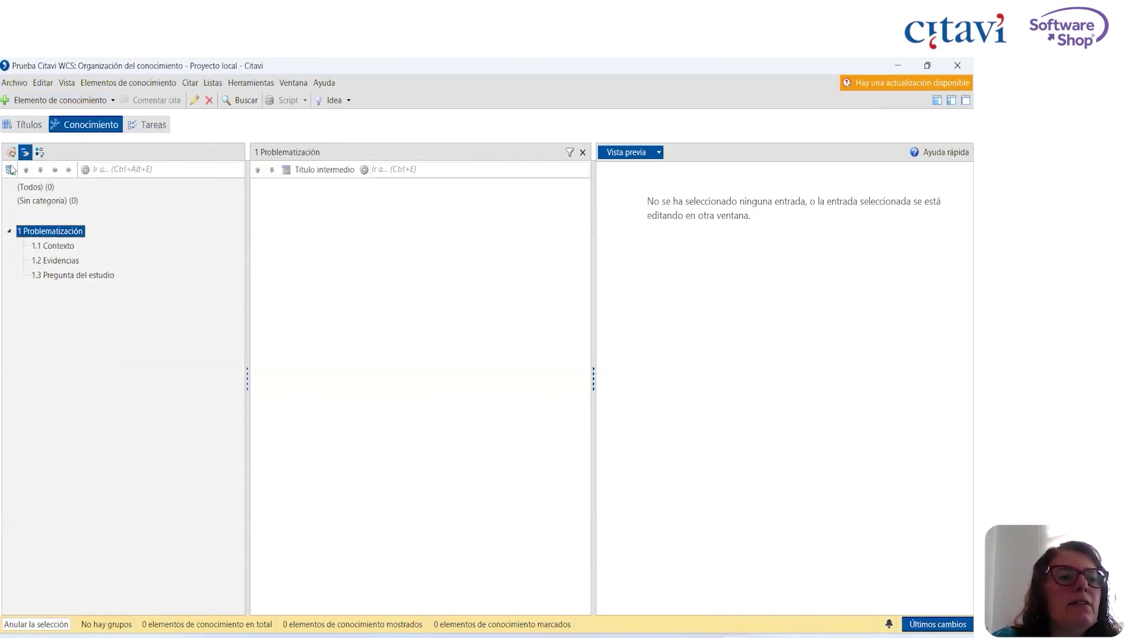
{"action": "left_click", "coordinate": [10, 169]}
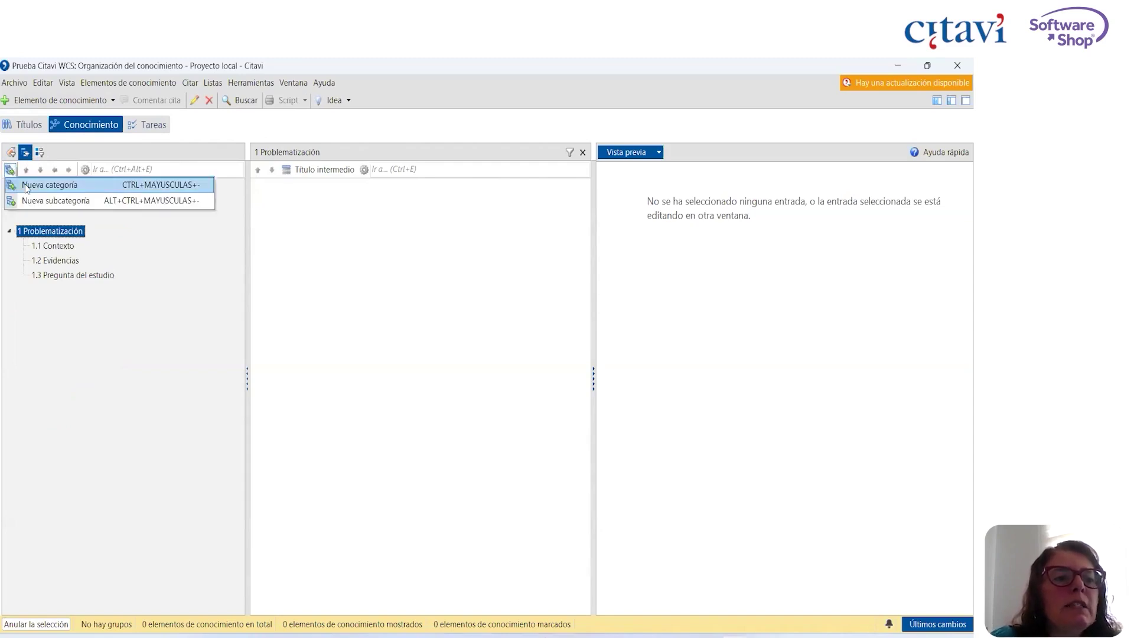
{"action": "left_click", "coordinate": [26, 186]}
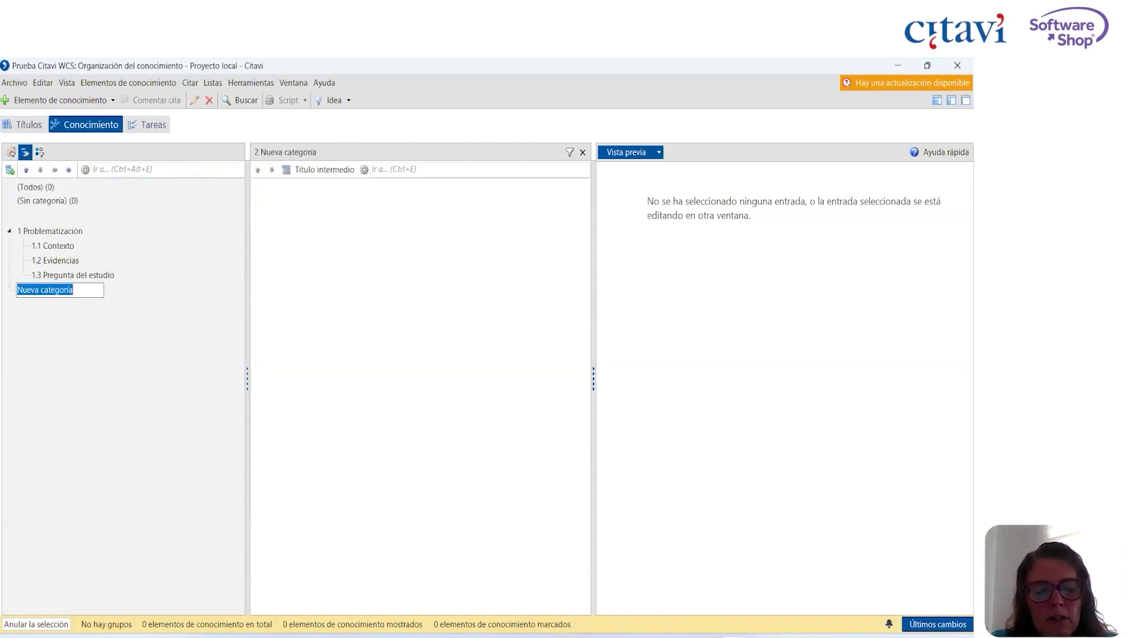
{"action": "type", "text": "Referente teórico"}
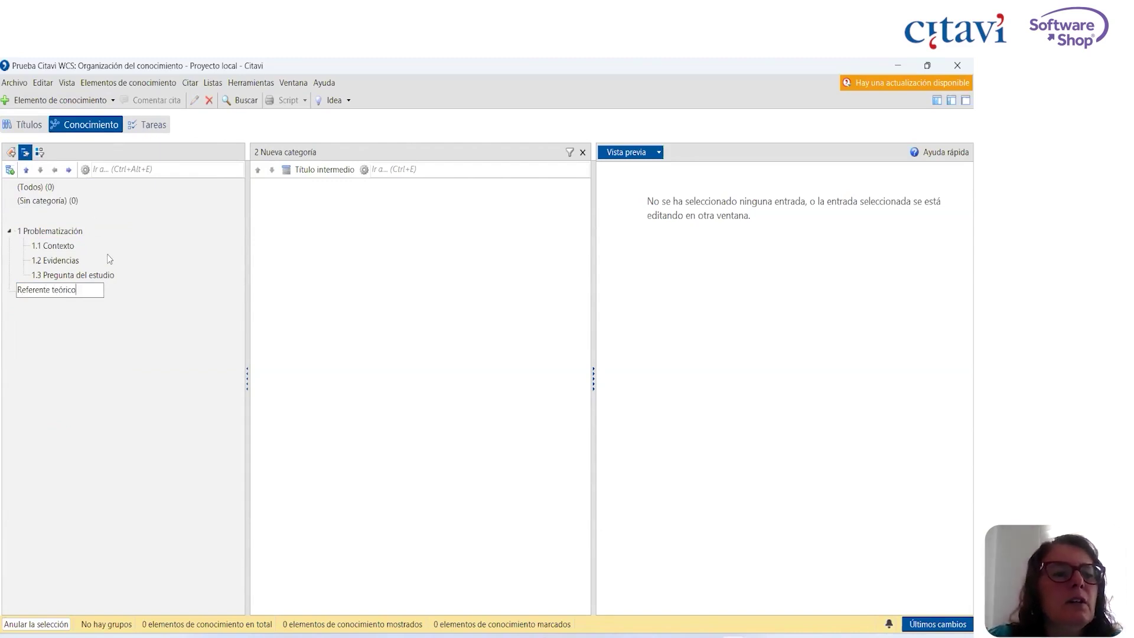
{"action": "key", "text": "Return"}
Add a subcategory named "El poder en las organizaciones" under Referente teórico.
{"action": "right_click", "coordinate": [29, 290]}
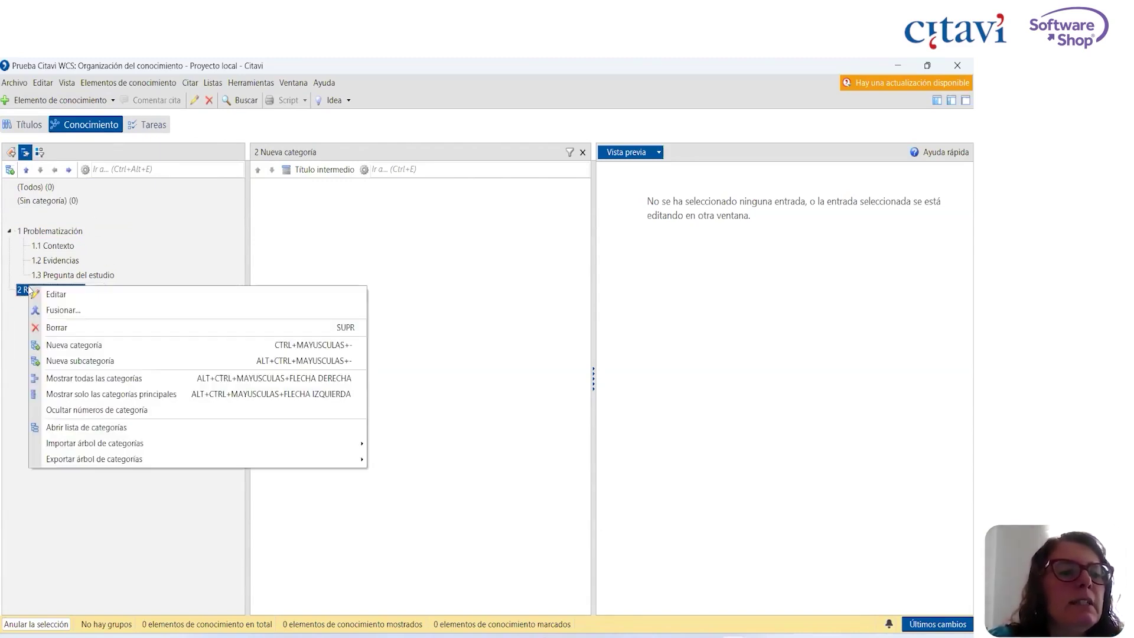
{"action": "left_click", "coordinate": [67, 357]}
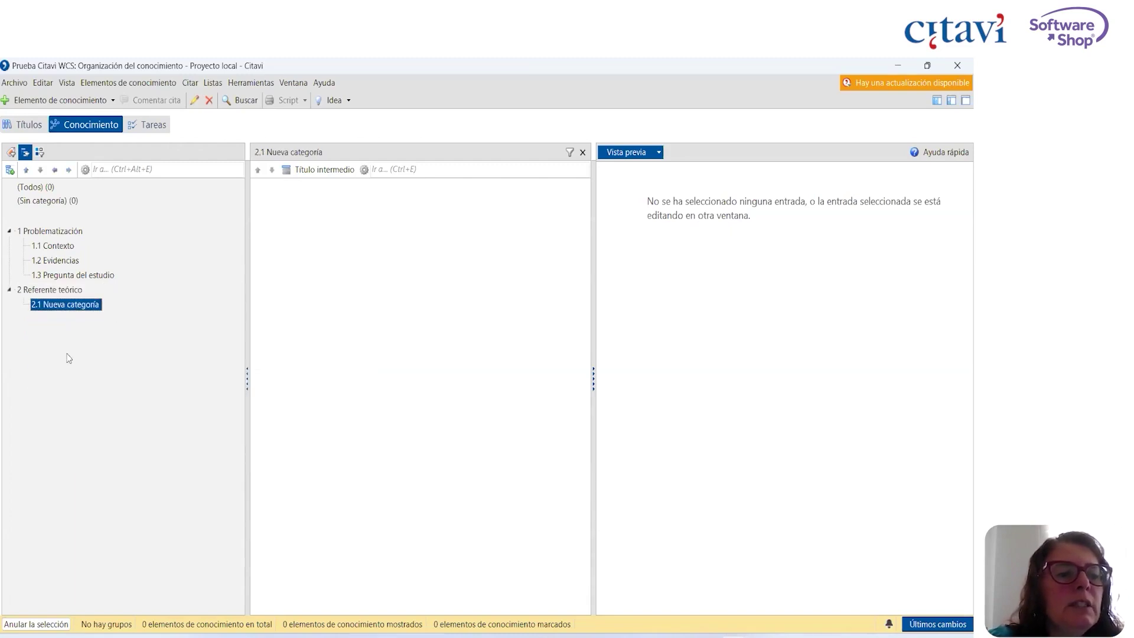
{"action": "right_click", "coordinate": [64, 307]}
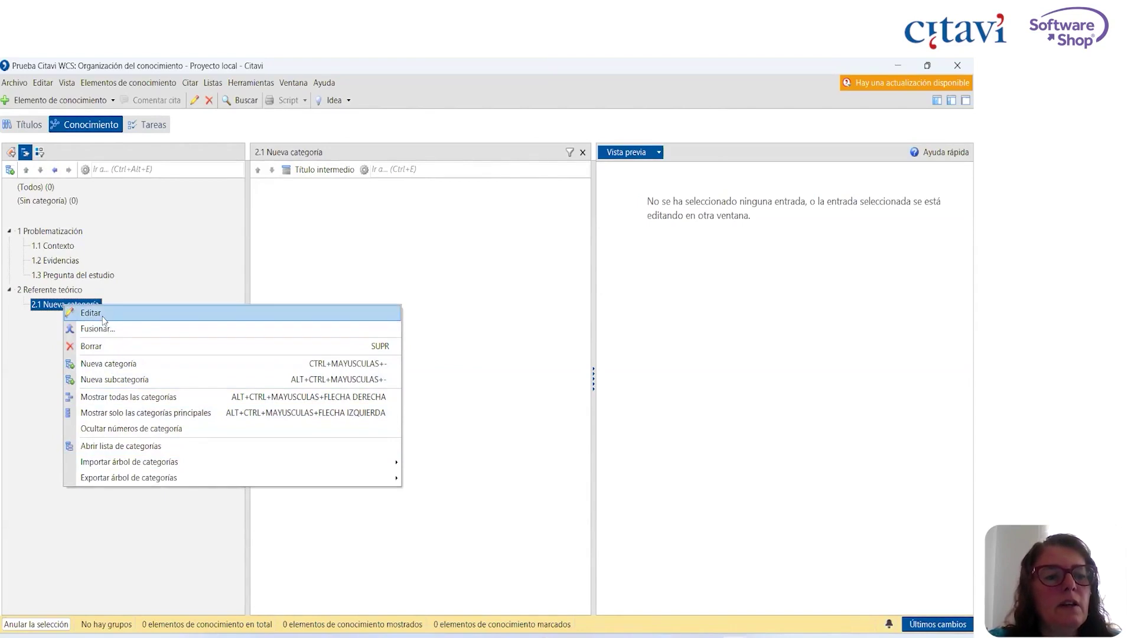
{"action": "left_click", "coordinate": [90, 313]}
{"action": "type", "text": "El po"}
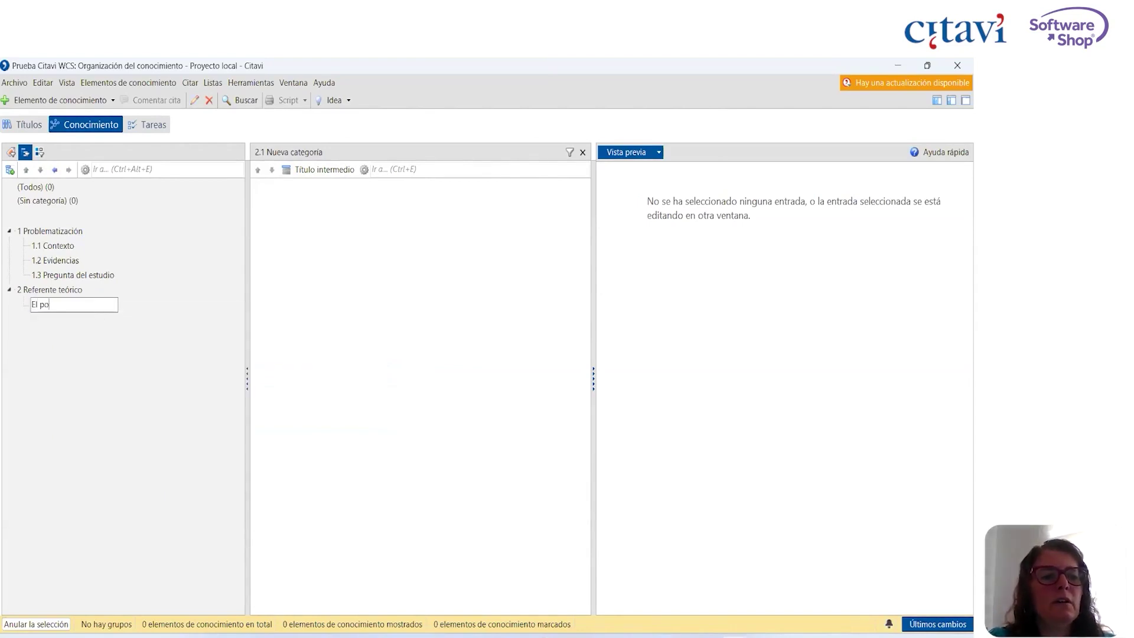
{"action": "type", "text": "der en las organiza"}
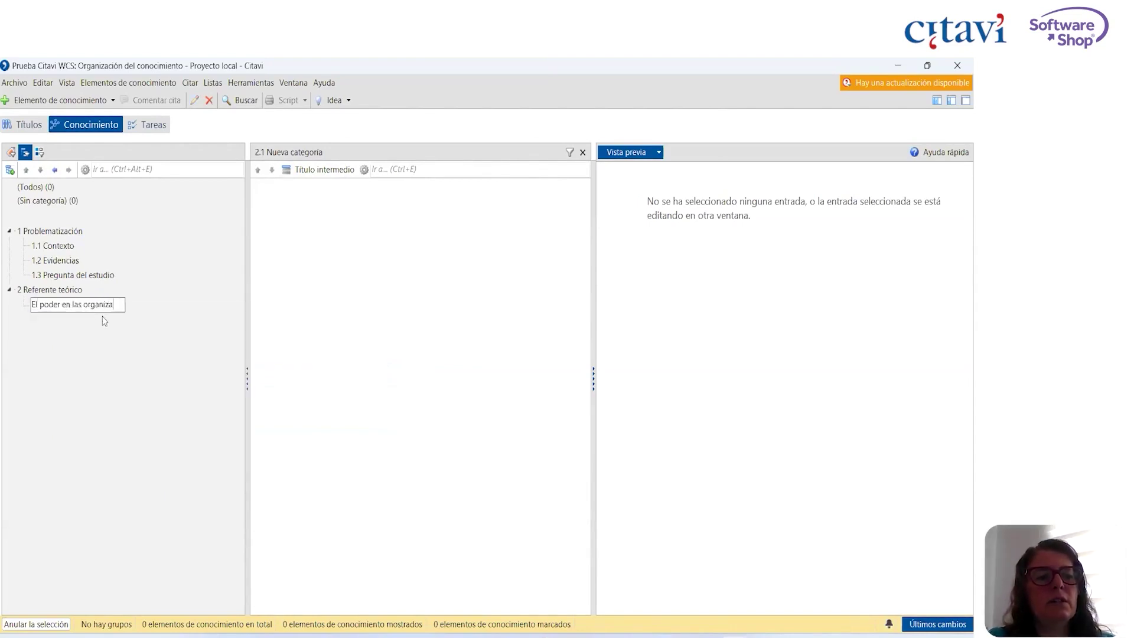
{"action": "type", "text": "ciones"}
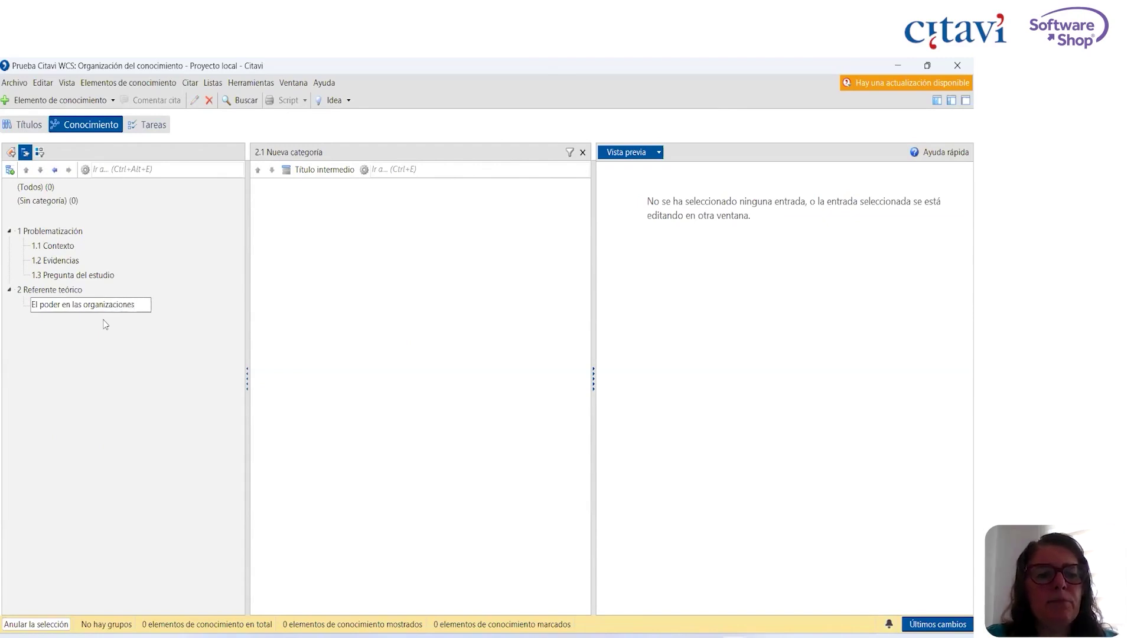
{"action": "key", "text": "Return"}
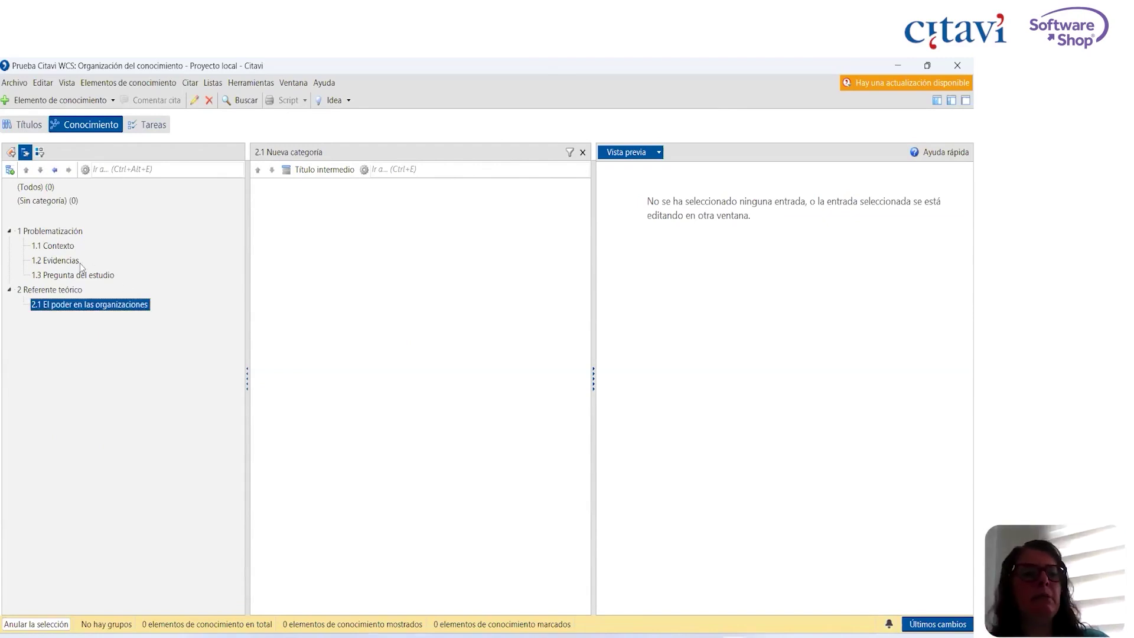
In the 2021 article "Fostering Civil Society Through Community Empowerment", save the page 14 passage from "When the 2008 Sichuan Earthquake" to "civil society in China," as a direct quotation.
{"action": "left_click", "coordinate": [28, 126]}
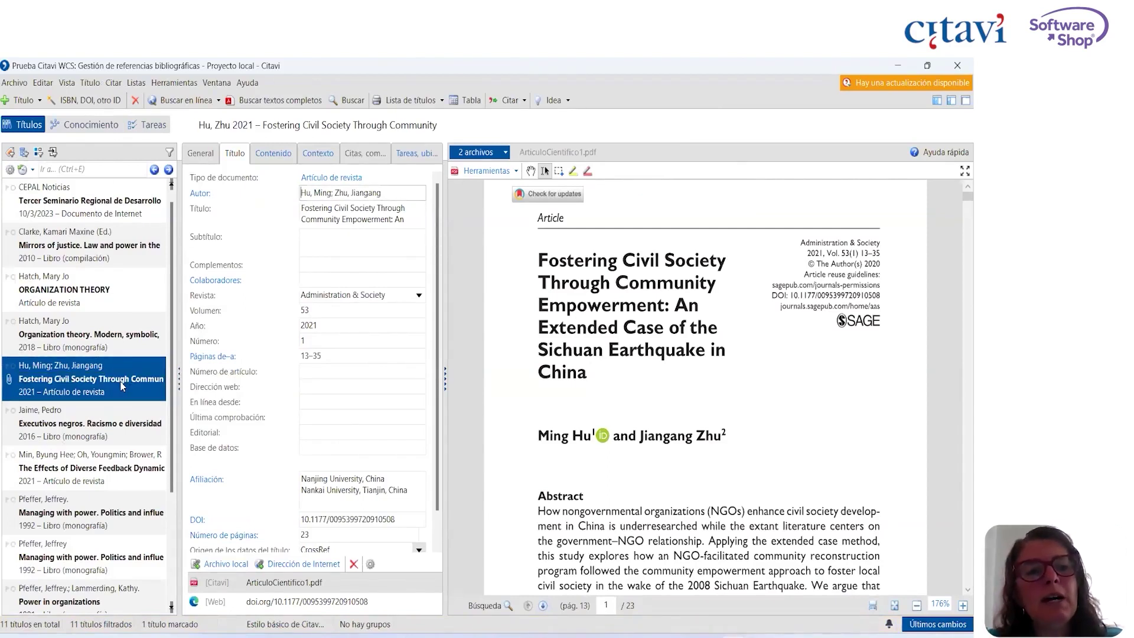
{"action": "left_click", "coordinate": [352, 157]}
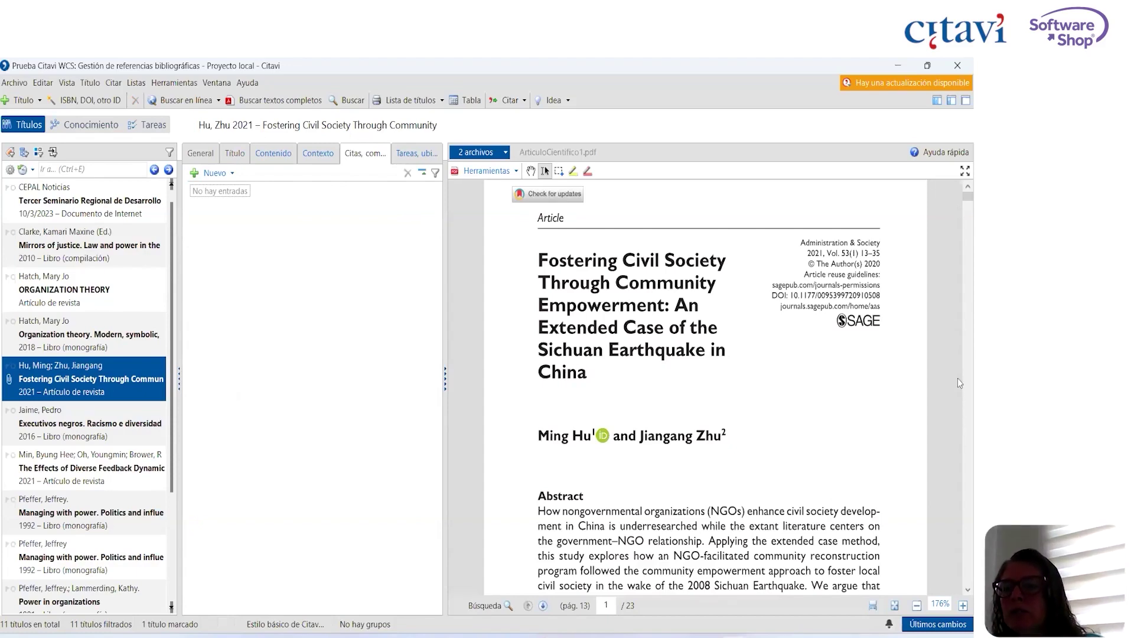
{"action": "scroll", "coordinate": [958, 382], "scroll_direction": "down", "scroll_amount": 5}
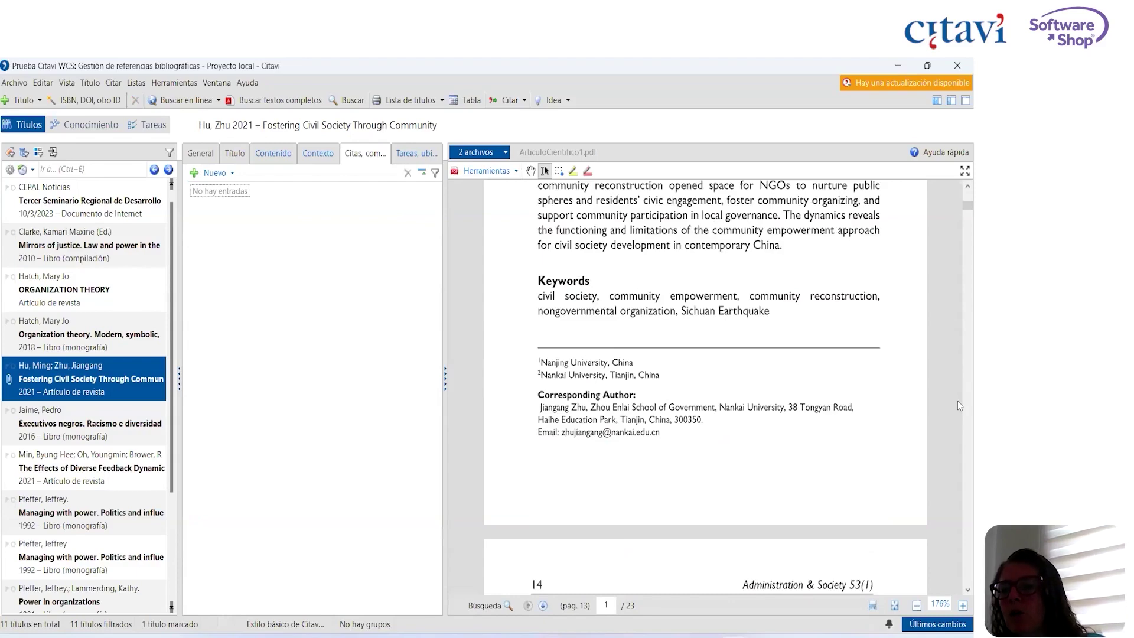
{"action": "scroll", "coordinate": [958, 400], "scroll_direction": "down", "scroll_amount": 5}
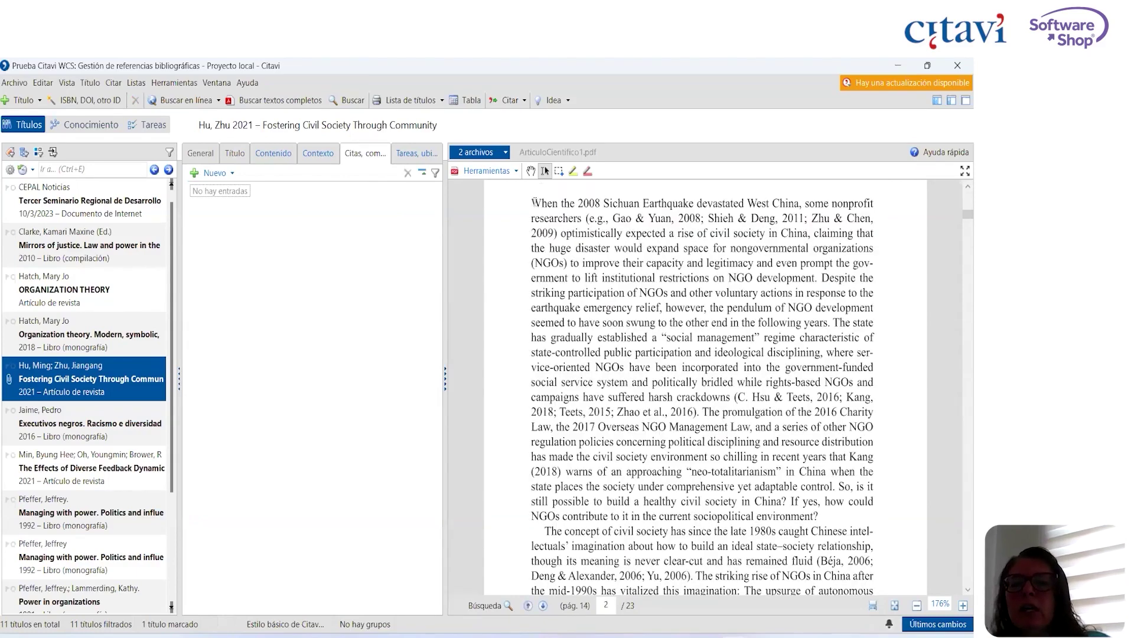
{"action": "left_click_drag", "start_coordinate": [533, 202], "coordinate": [815, 235]}
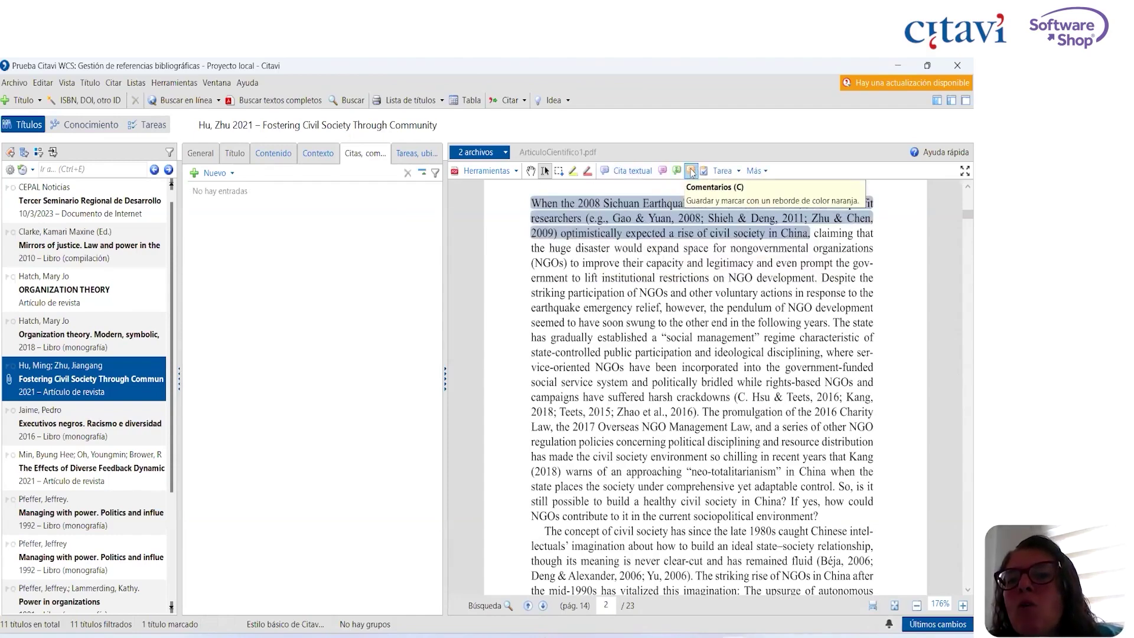
{"action": "left_click", "coordinate": [616, 171]}
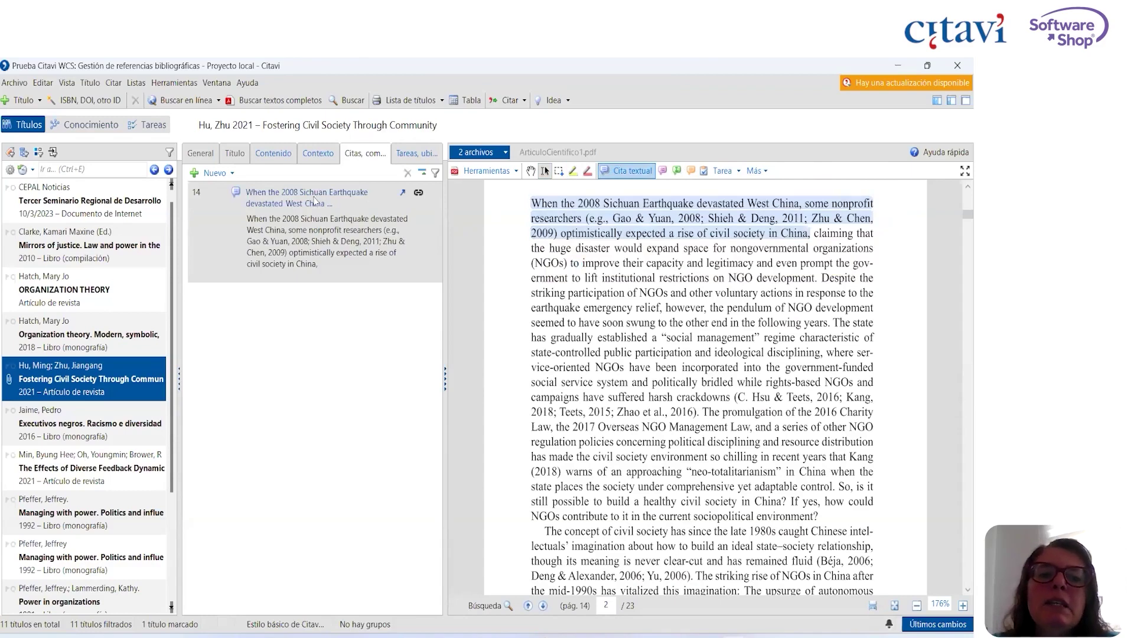
{"action": "left_click", "coordinate": [287, 264]}
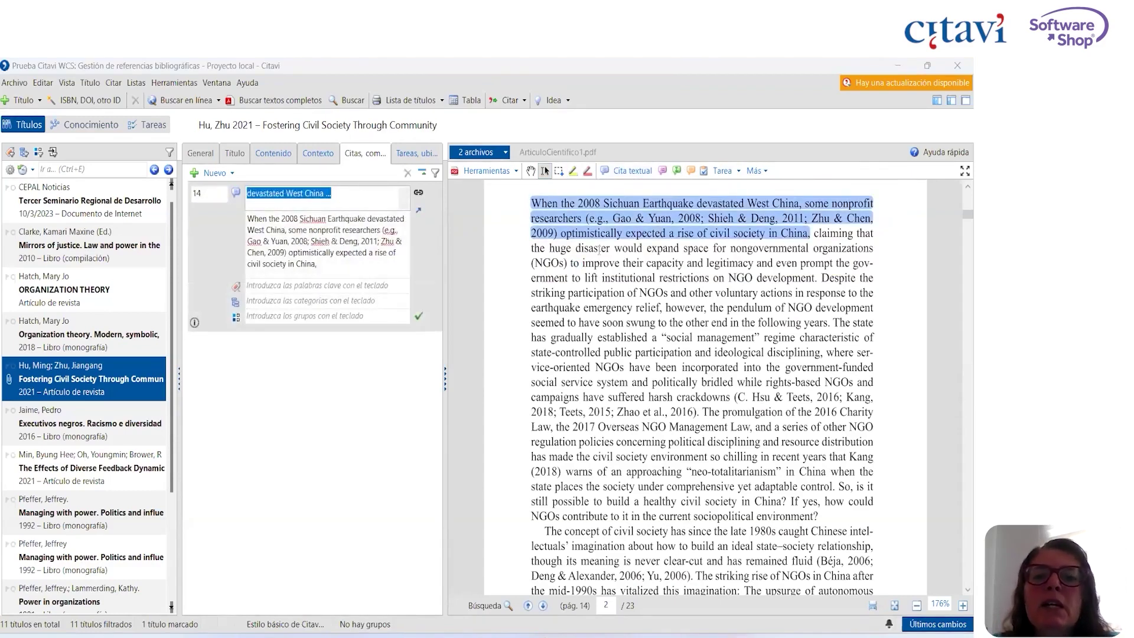
Attach the comment "este es un comentario" to the passage from "institutional restrictions on NGO development" to "swung to the other".
{"action": "left_click_drag", "start_coordinate": [602, 278], "coordinate": [714, 325]}
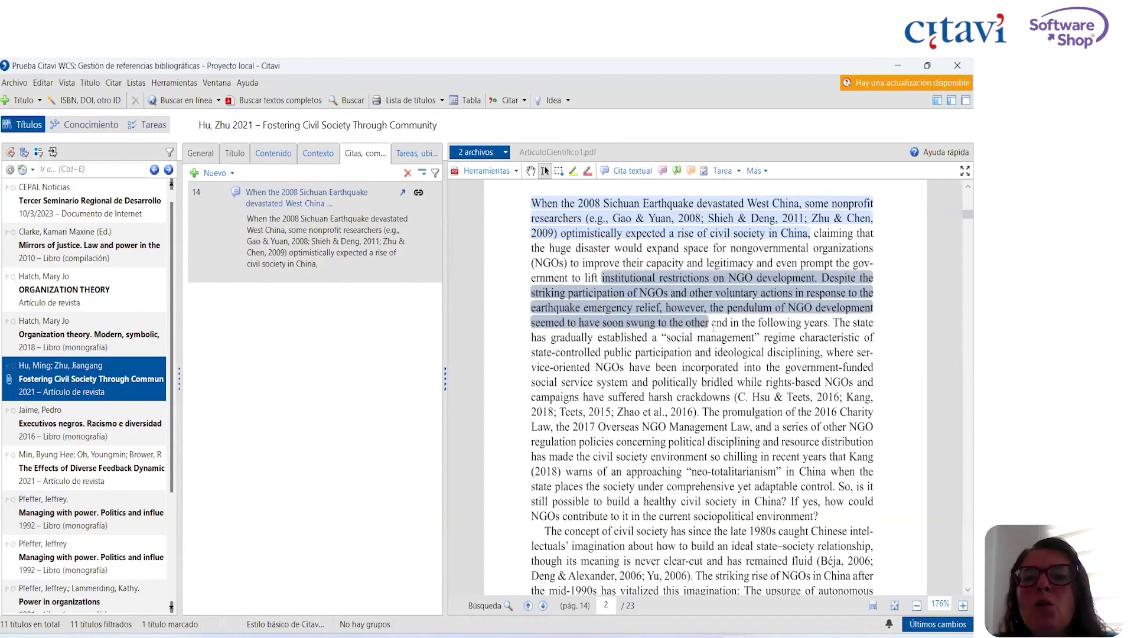
{"action": "left_click", "coordinate": [690, 171]}
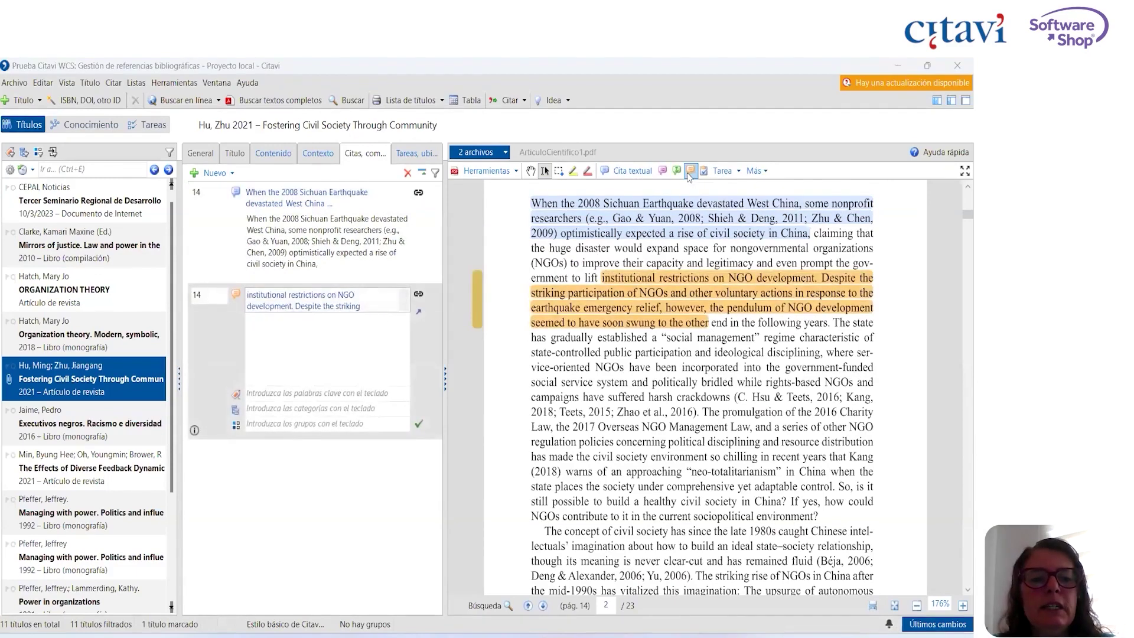
{"action": "left_click", "coordinate": [342, 339]}
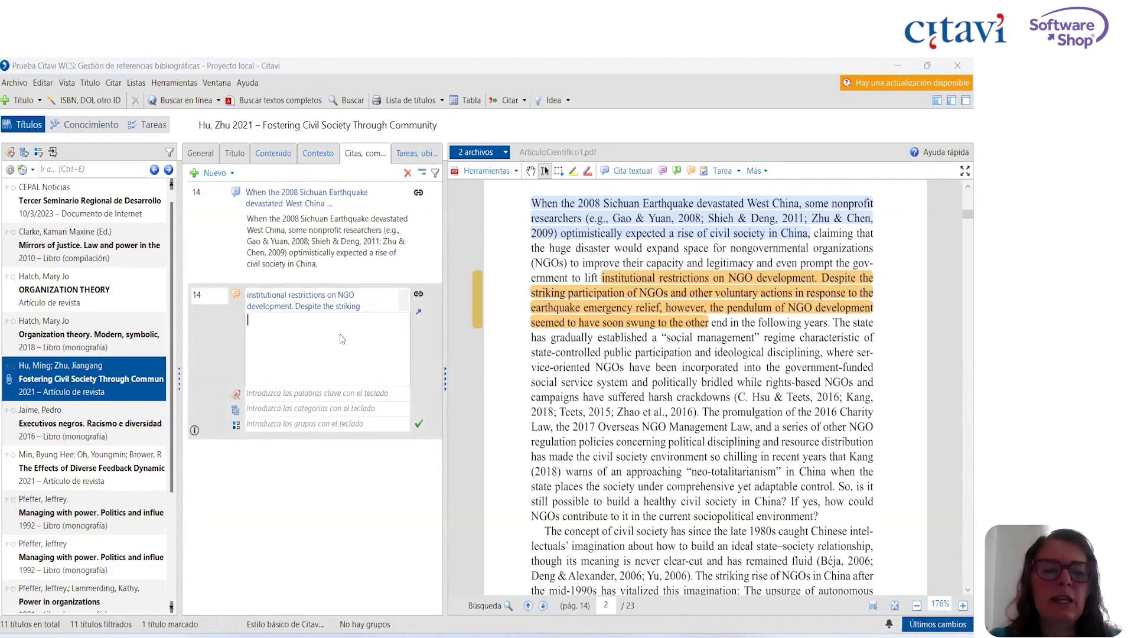
{"action": "type", "text": "este es un comentario"}
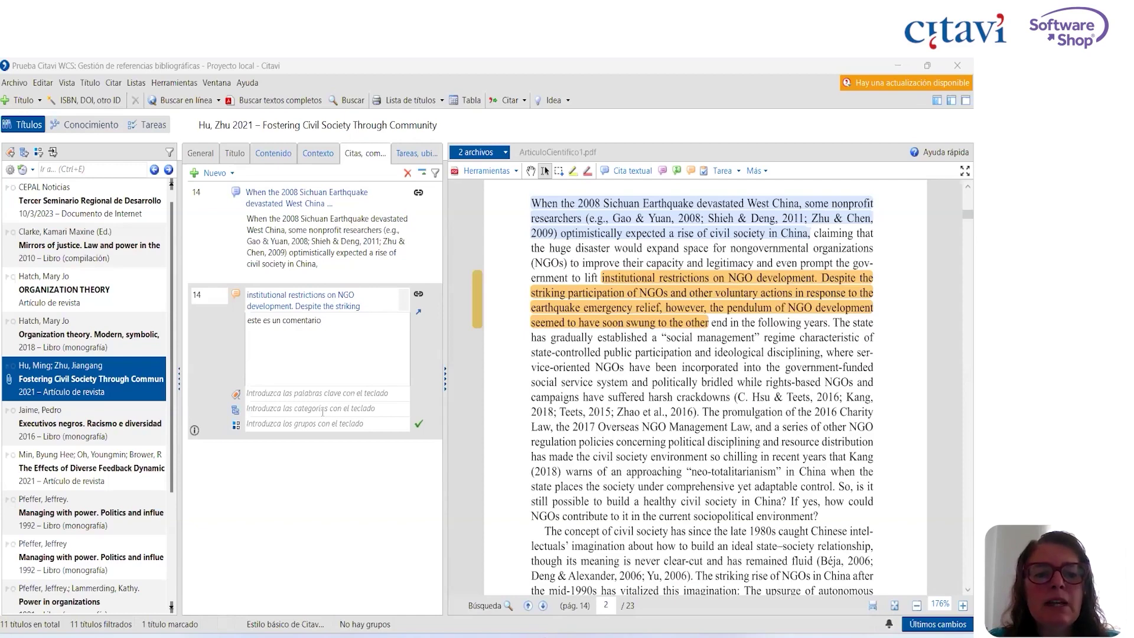
Assign the category "1 Problematización" to the new comment and save it.
{"action": "left_click", "coordinate": [323, 408]}
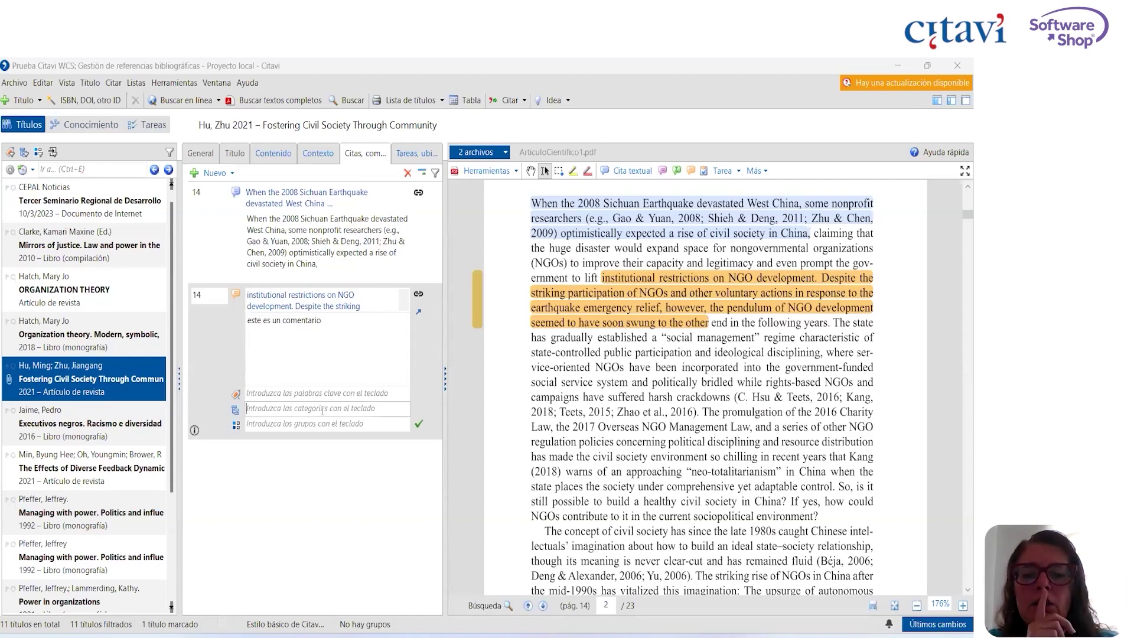
{"action": "type", "text": "Prob"}
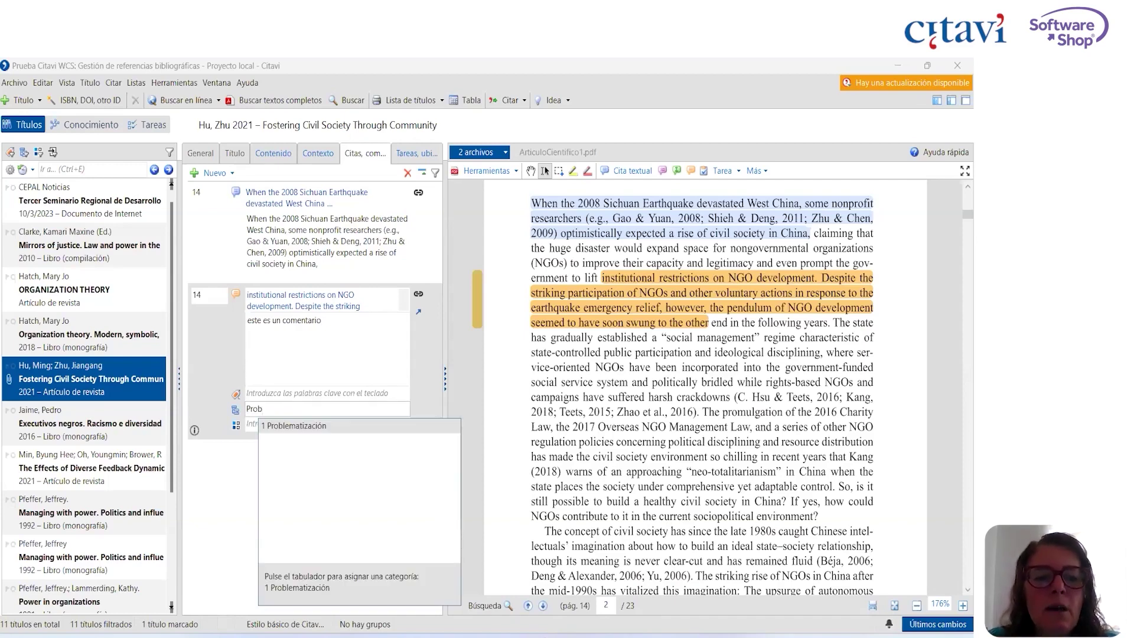
{"action": "left_click", "coordinate": [283, 425]}
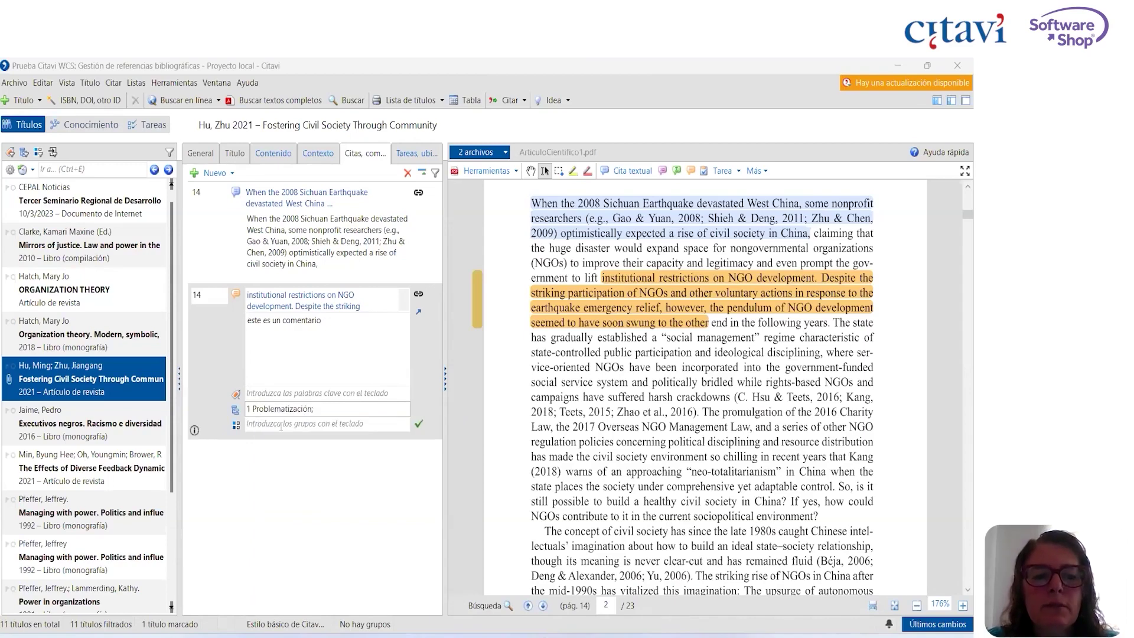
{"action": "left_click", "coordinate": [419, 424]}
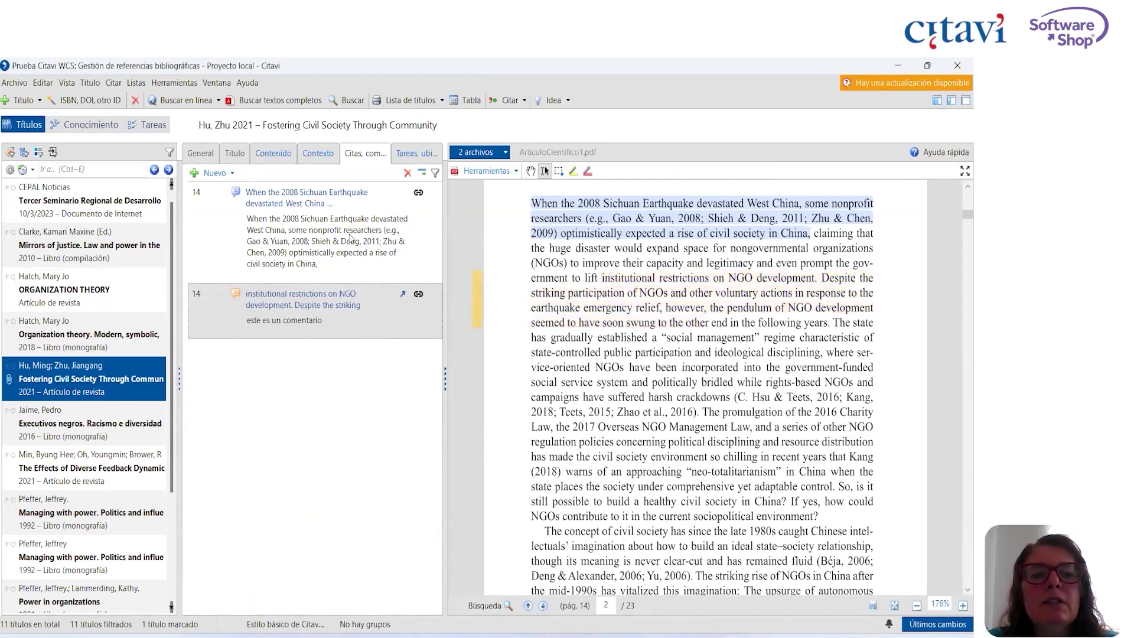
Assign the category "2.1 El poder en las organizaciones" to the direct quotation starting "When the 2008 Sichuan Earthquake" and save it.
{"action": "left_click", "coordinate": [394, 202]}
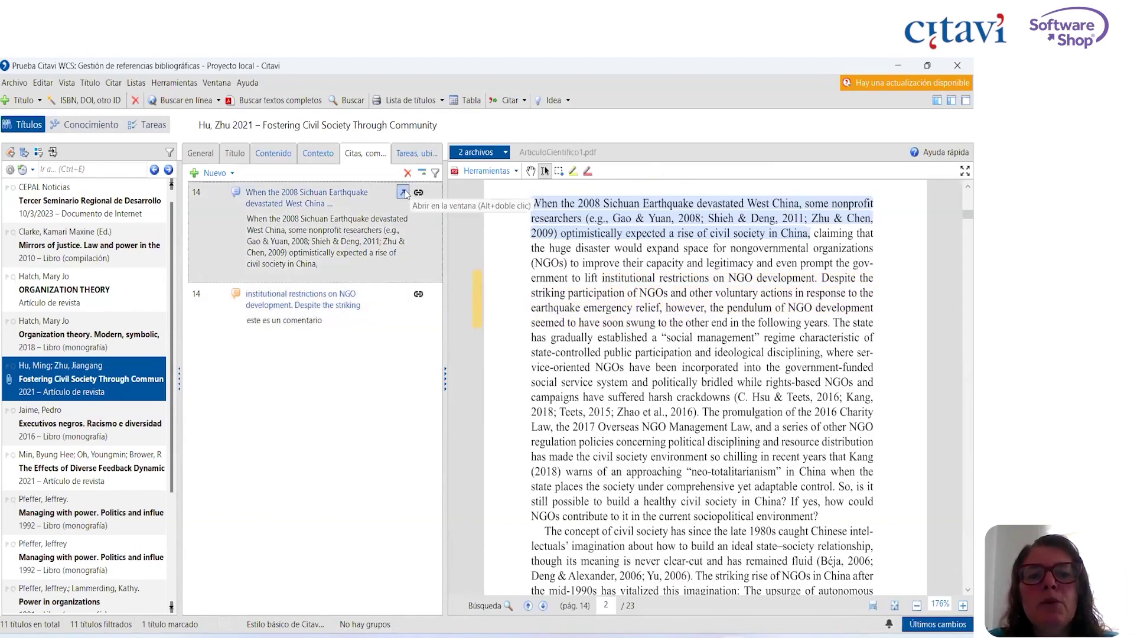
{"action": "left_click", "coordinate": [403, 193]}
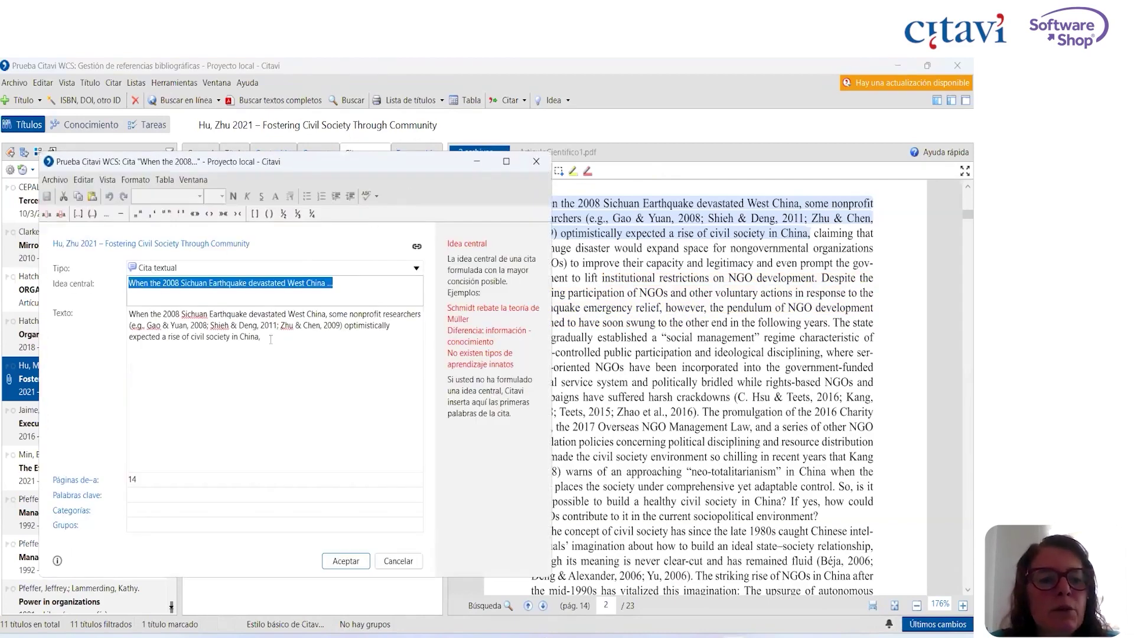
{"action": "left_click", "coordinate": [130, 512]}
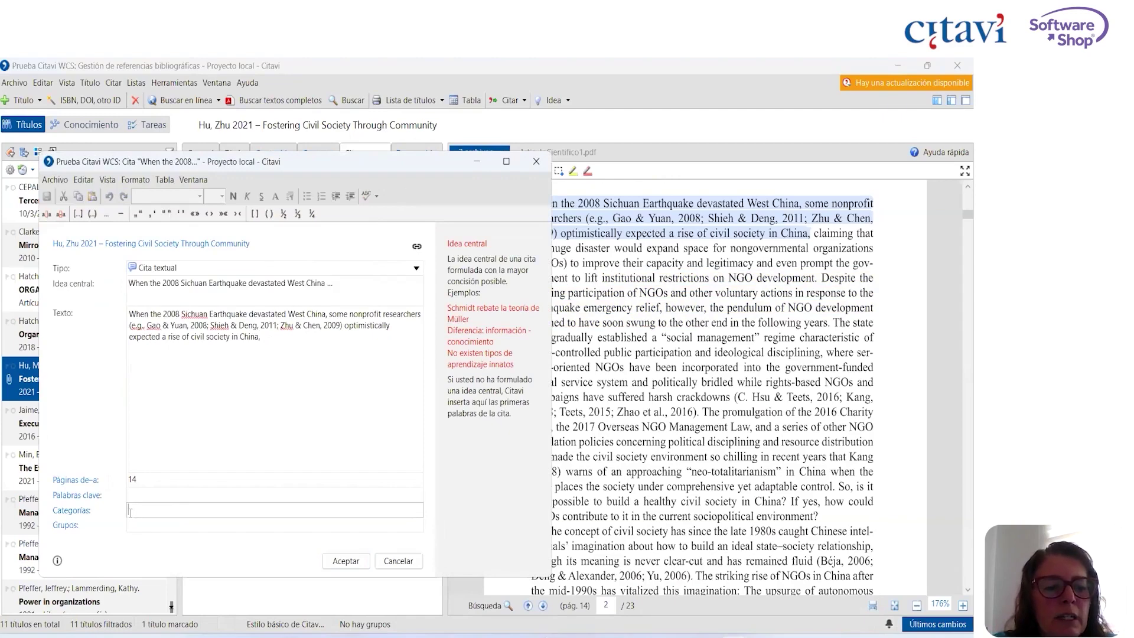
{"action": "type", "text": "Po"}
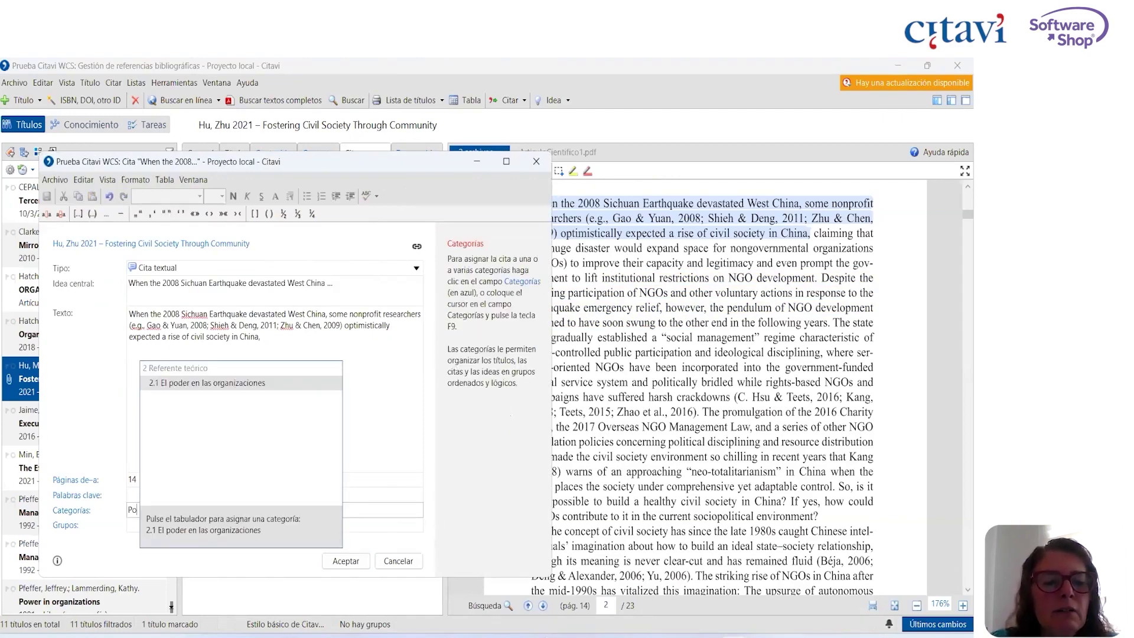
{"action": "left_click", "coordinate": [201, 383]}
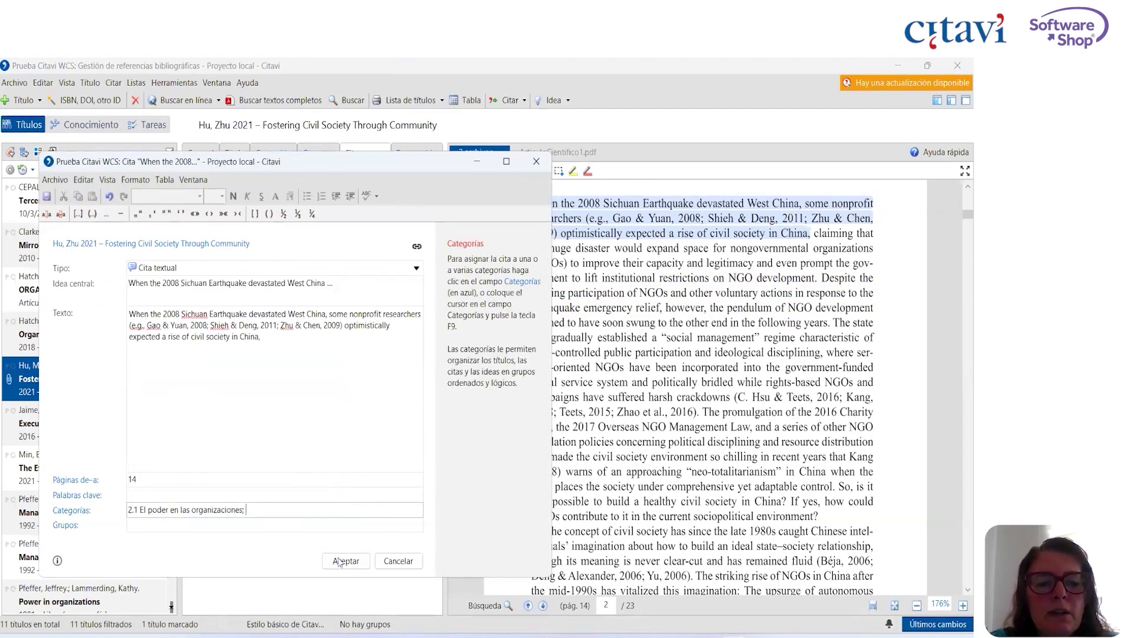
{"action": "left_click", "coordinate": [347, 562]}
Create a summary entry from the page 14 passage running from "lic participation and ideological disciplining" to "so chilling in re".
{"action": "left_click_drag", "start_coordinate": [619, 354], "coordinate": [780, 458]}
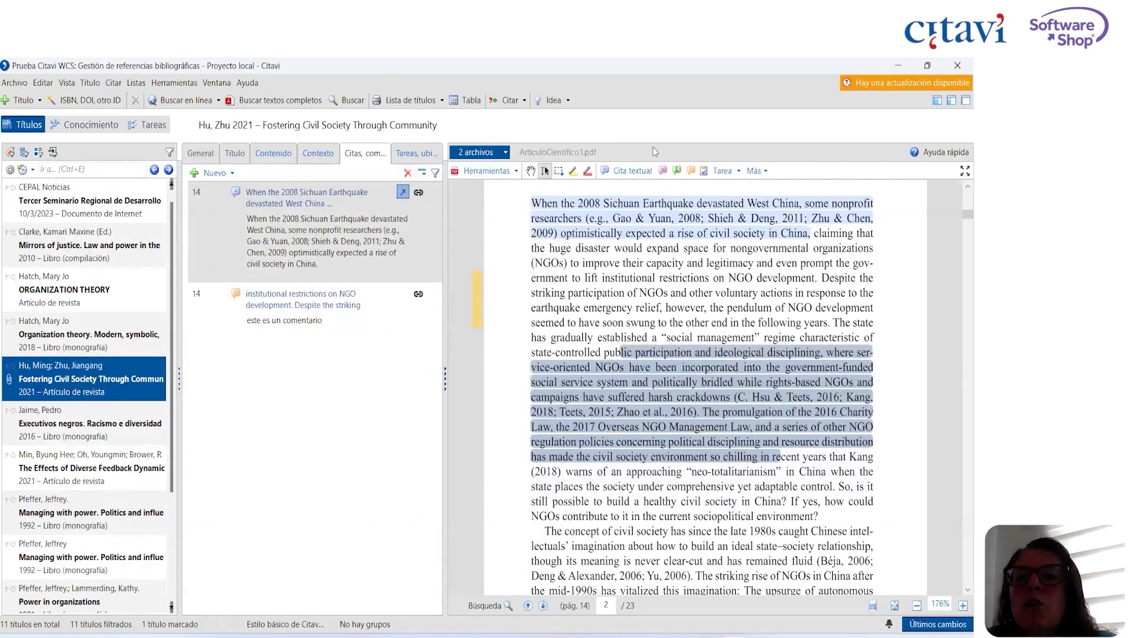
{"action": "left_click", "coordinate": [676, 172]}
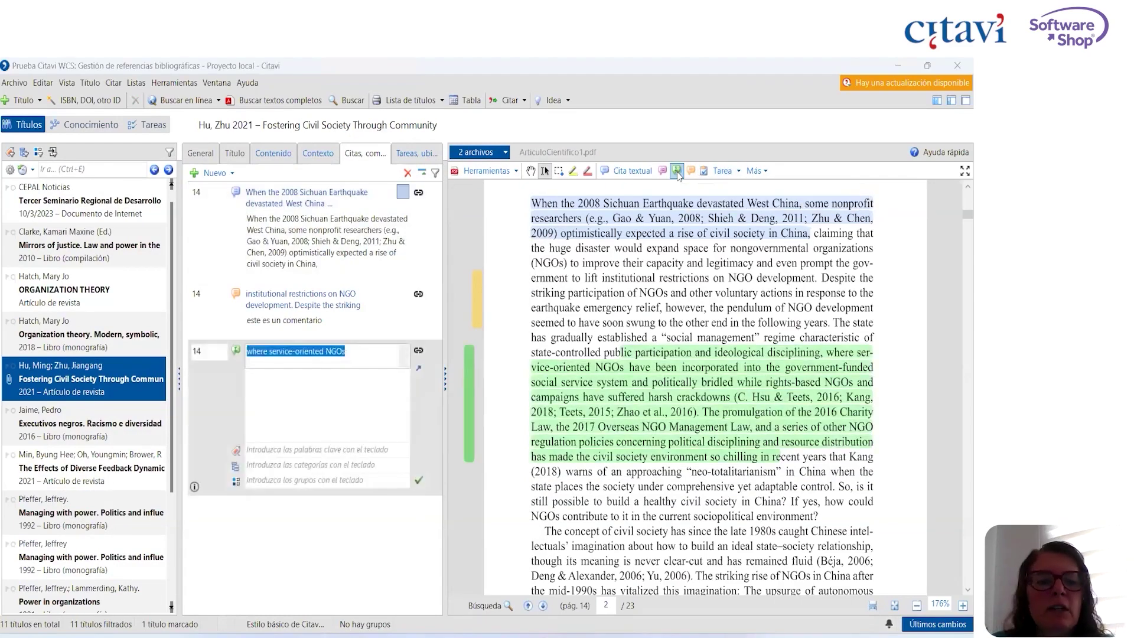
{"action": "left_click", "coordinate": [339, 402]}
Enter the summary text "este texto trata de hablar sobre el papel de la socieda civil en el contexto de los movimientos sociales de 1970".
{"action": "type", "text": "este texto"}
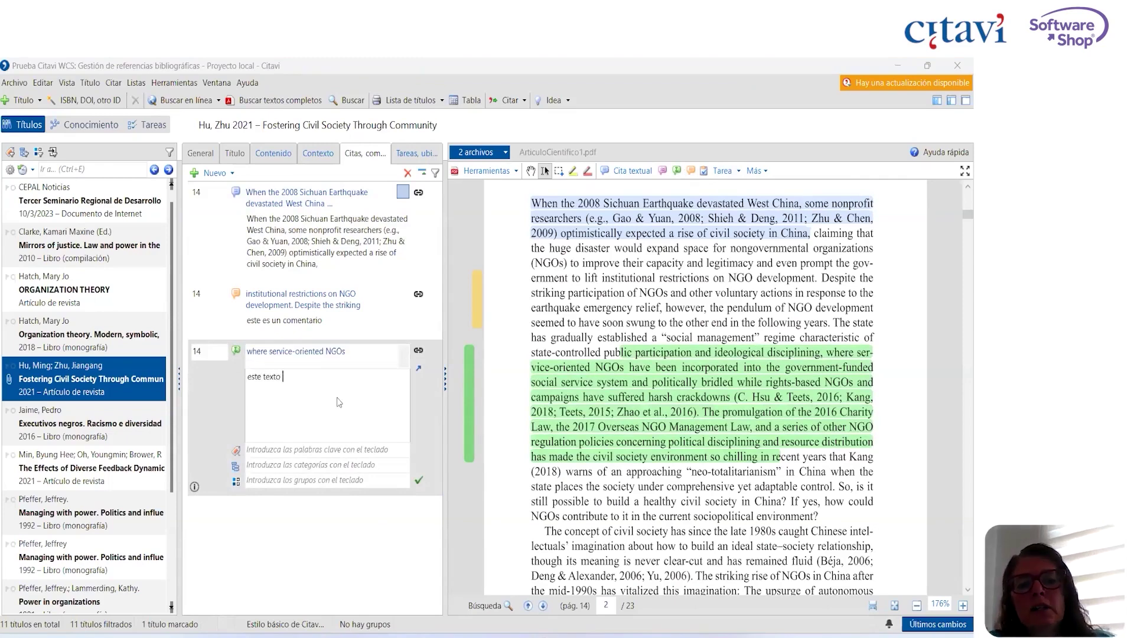
{"action": "type", "text": " trata de hablar cobre"}
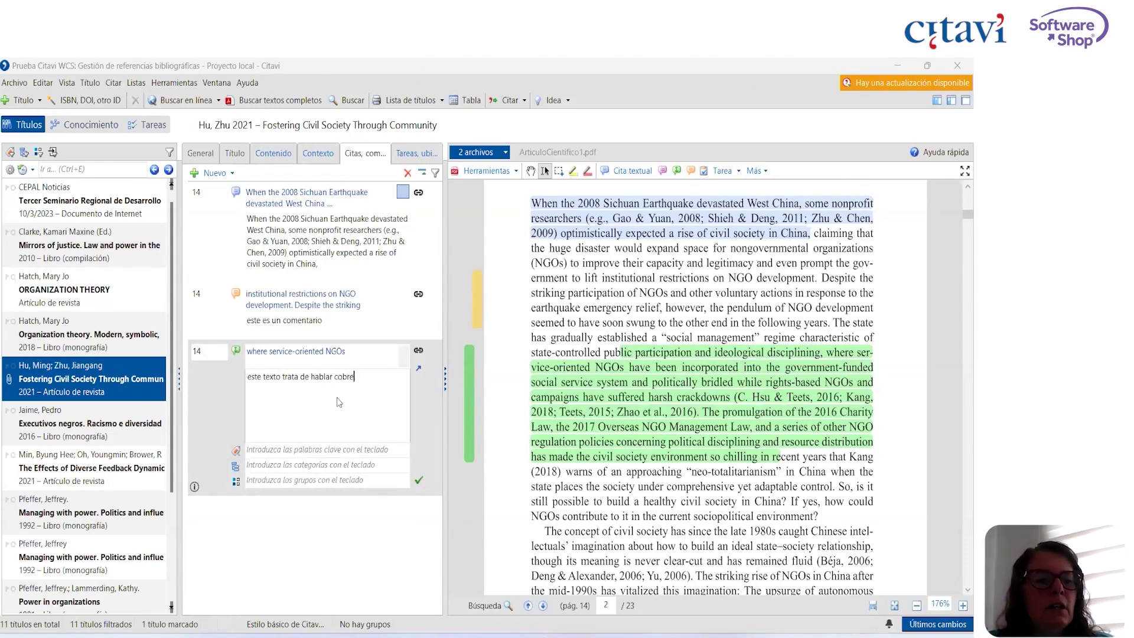
{"action": "type", "text": " el pa"}
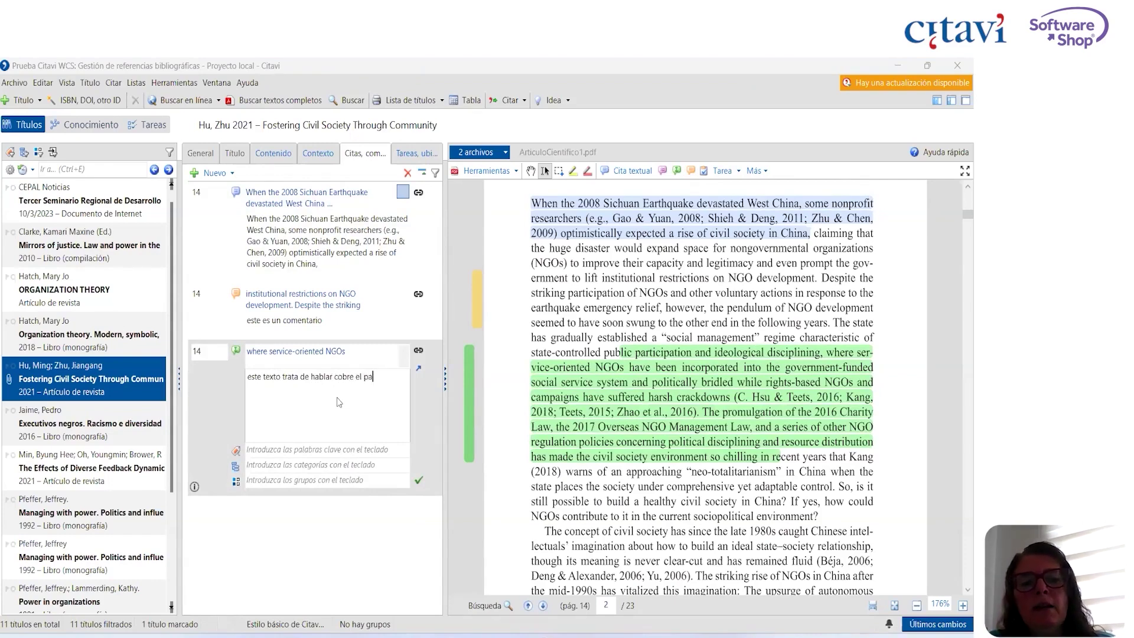
{"action": "key", "text": "BackSpace"}
{"action": "key", "text": "BackSpace"}
{"action": "key", "text": "BackSpace"}
{"action": "key", "text": "BackSpace"}
{"action": "key", "text": "BackSpace"}
{"action": "key", "text": "BackSpace"}
{"action": "key", "text": "BackSpace"}
{"action": "key", "text": "BackSpace"}
{"action": "key", "text": "BackSpace"}
{"action": "type", "text": "sobre el papel d"}
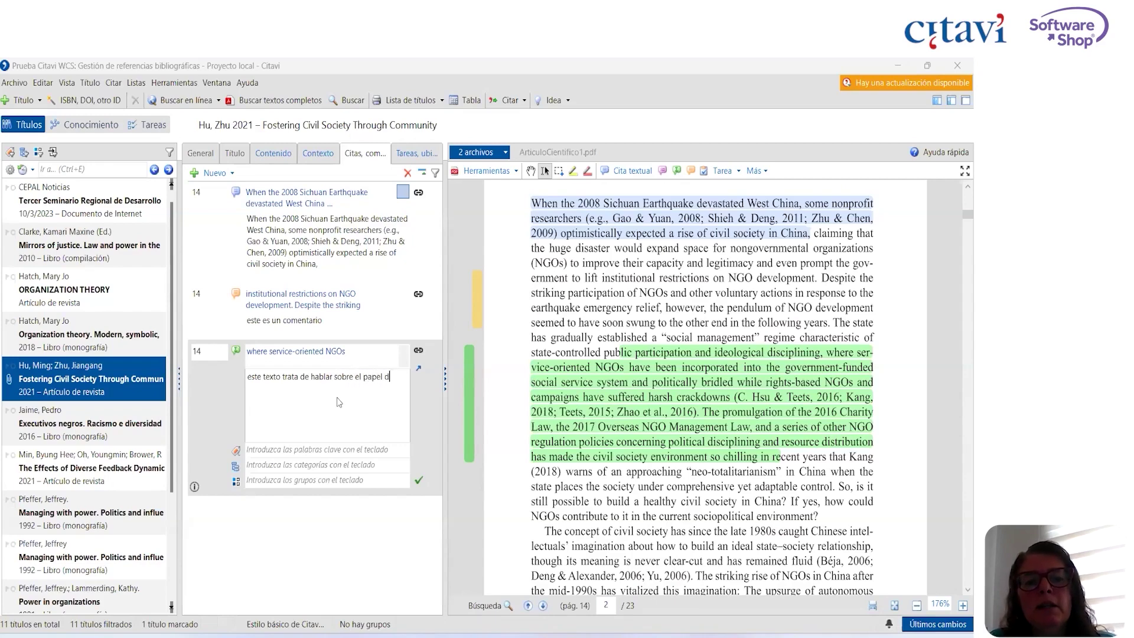
{"action": "type", "text": "e la socieda civ"}
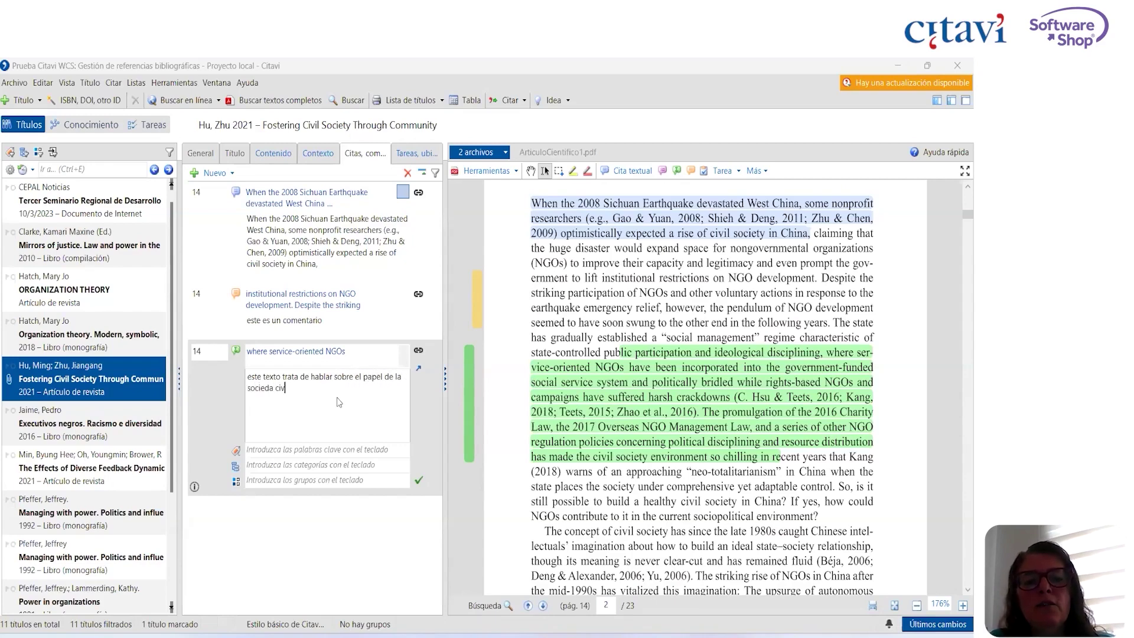
{"action": "type", "text": "il en el context"}
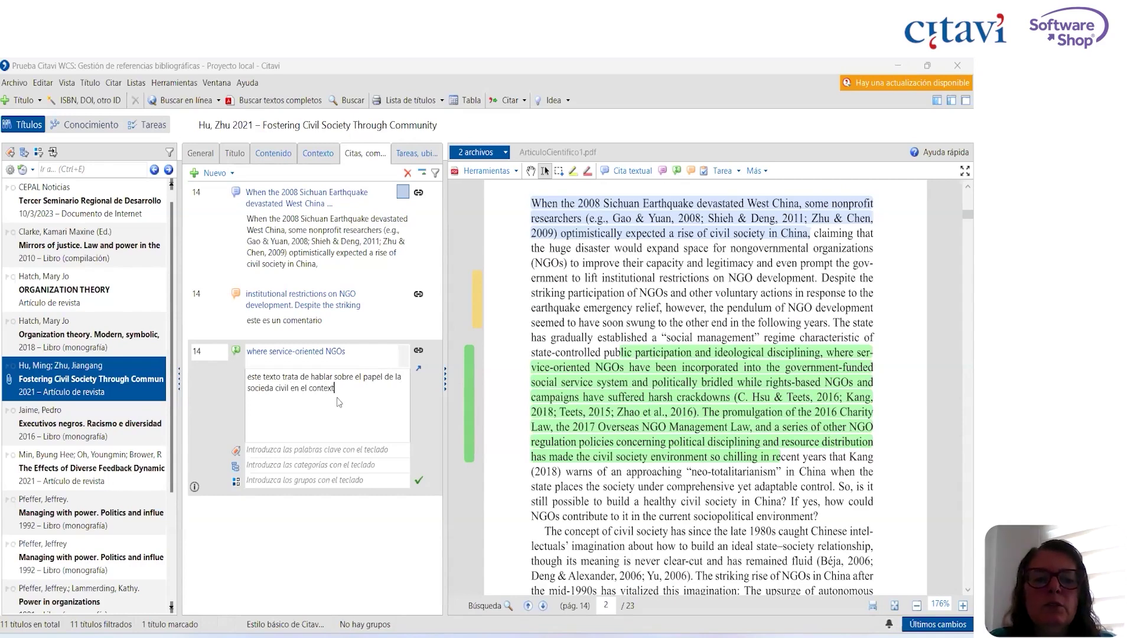
{"action": "type", "text": "o de los movimi"}
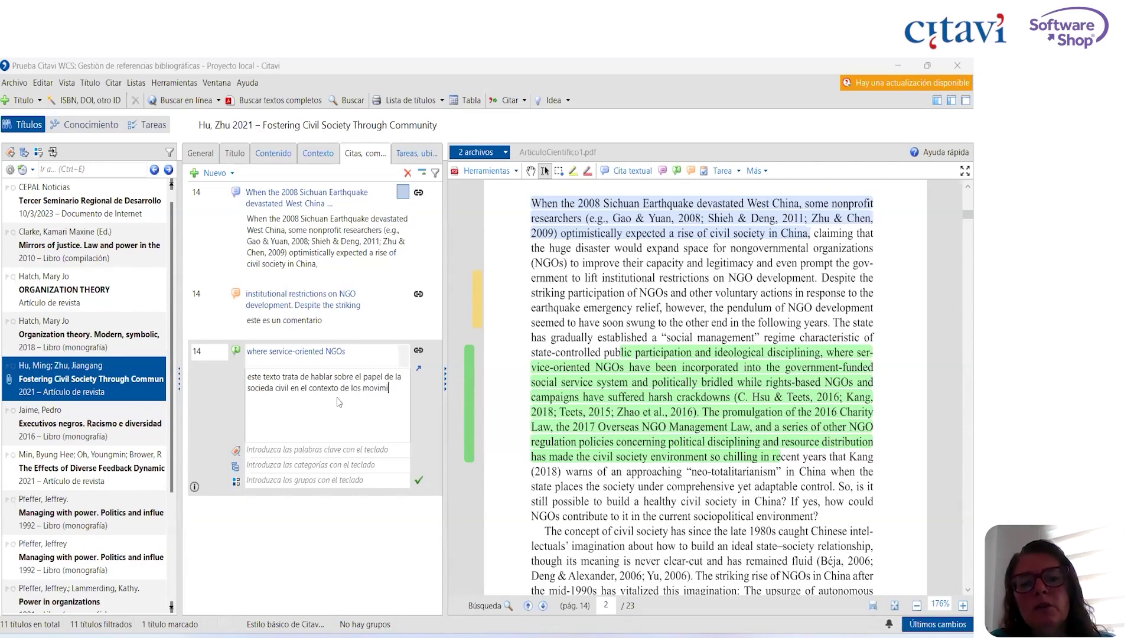
{"action": "type", "text": "entos sociales de "}
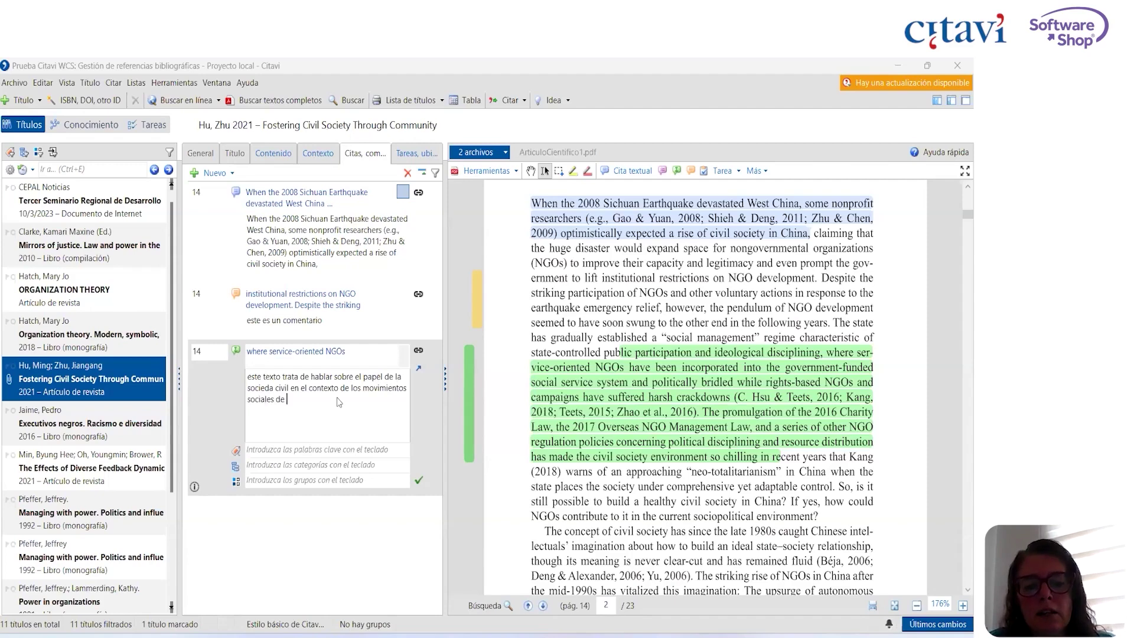
{"action": "type", "text": "197"}
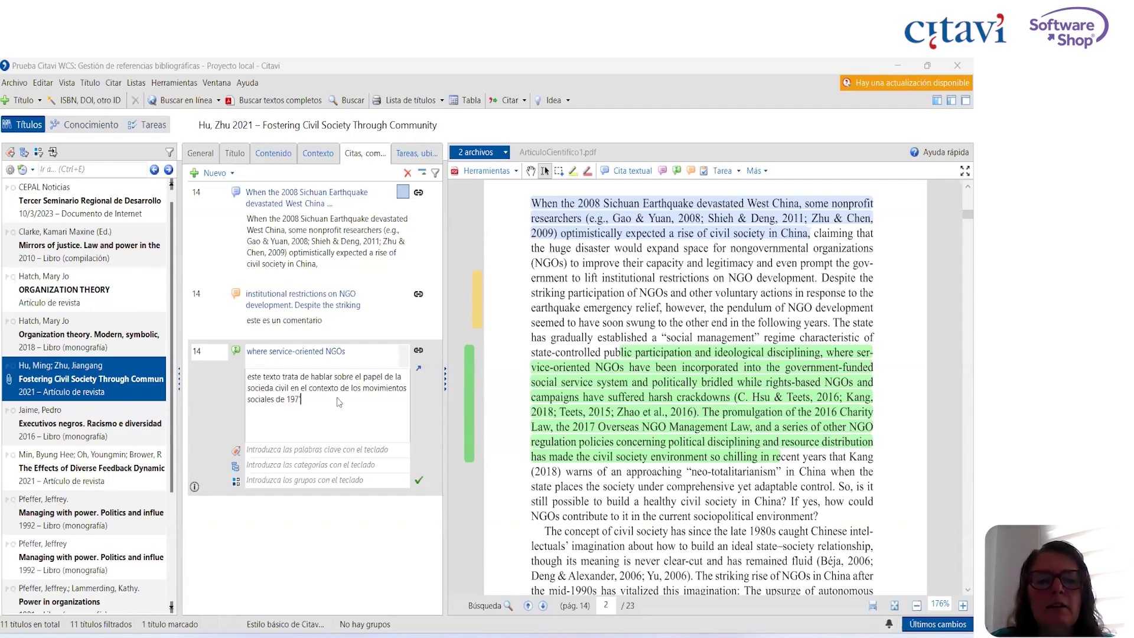
{"action": "type", "text": "0"}
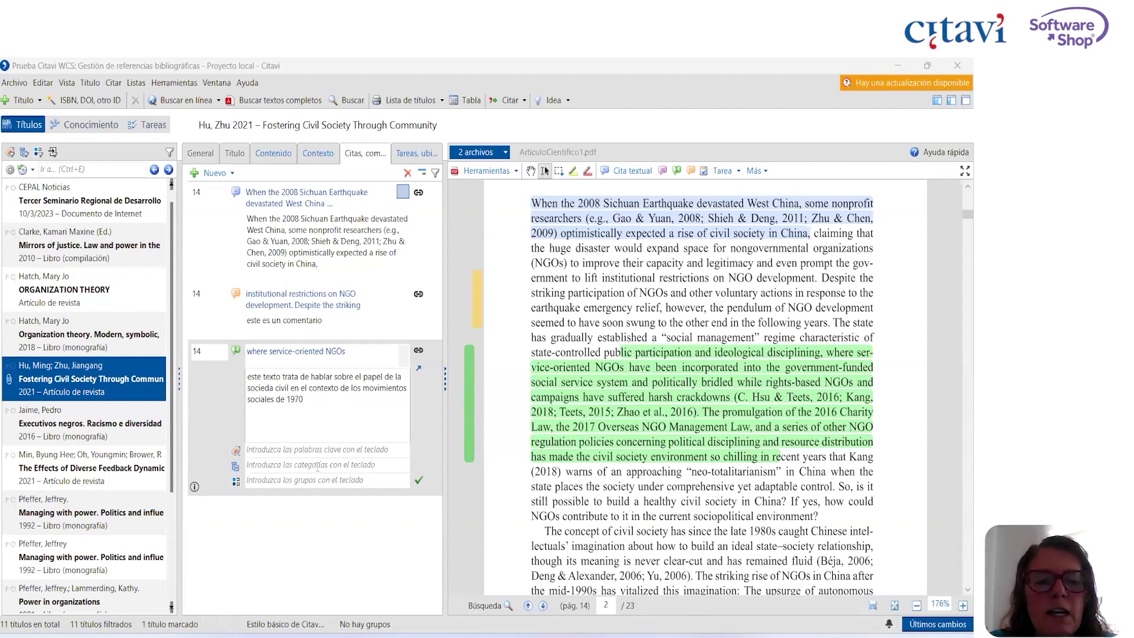
Assign the category "1.1 Contexto" to the new summary and save it.
{"action": "left_click", "coordinate": [318, 466]}
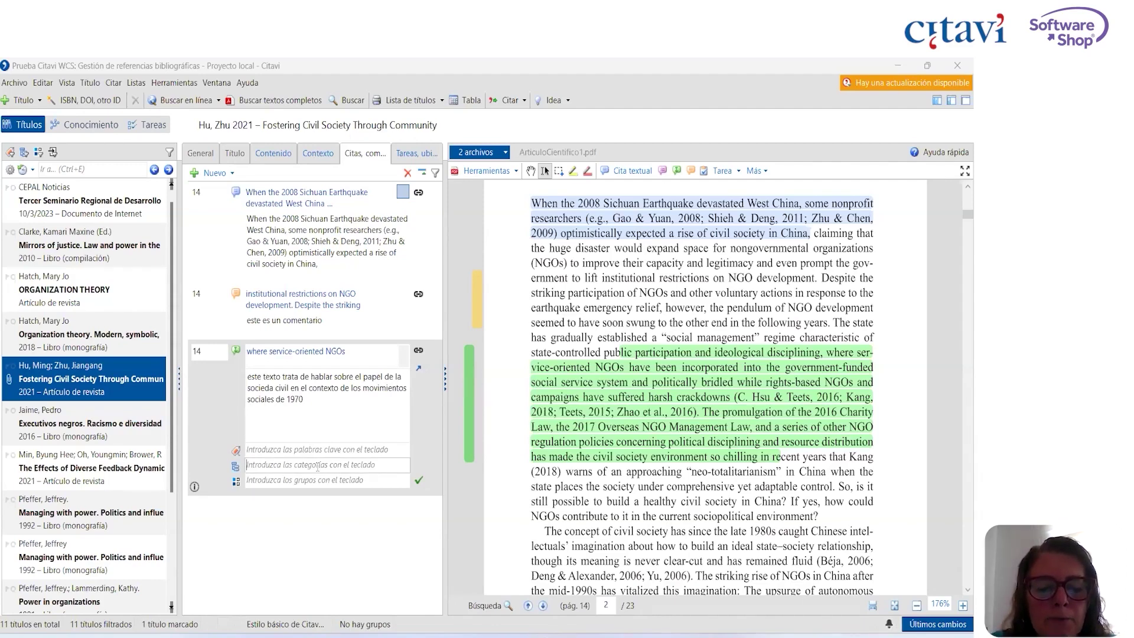
{"action": "type", "text": "c"}
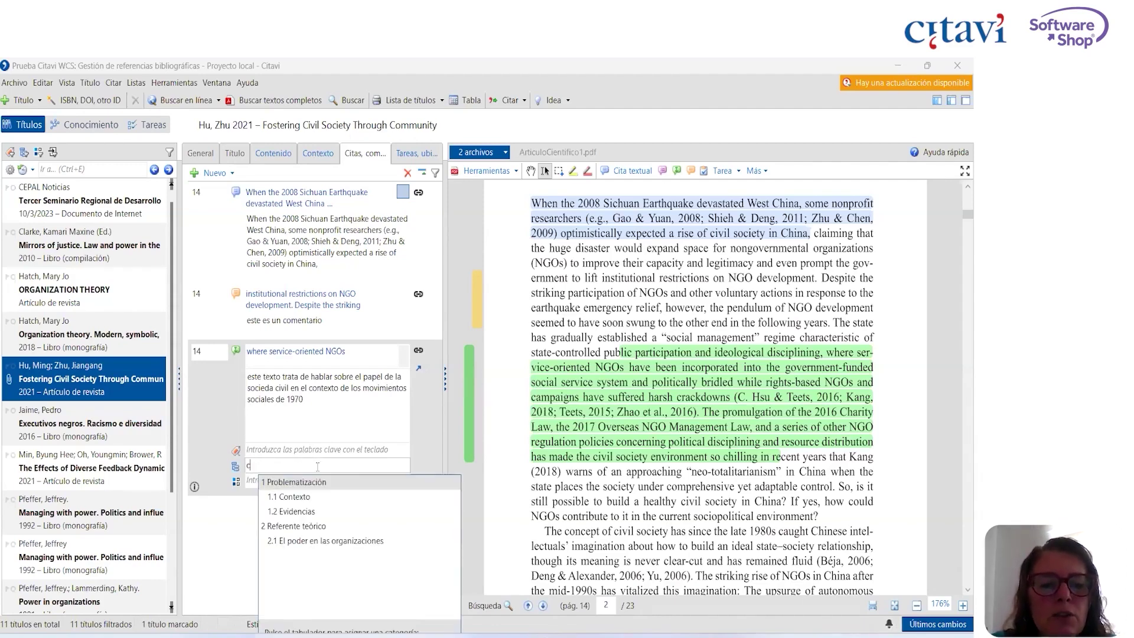
{"action": "left_click", "coordinate": [306, 501]}
{"action": "left_click", "coordinate": [419, 481]}
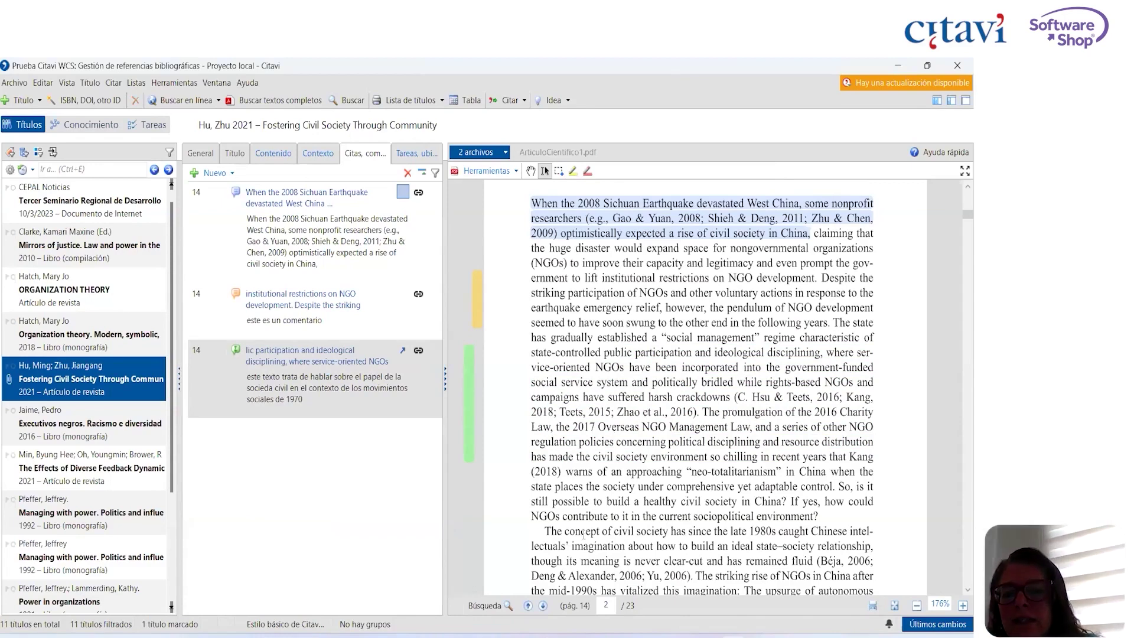
Add an indirect quotation for the passage from "ept of civil society" to "clear-cut", reading "El concepto de la sociedad civil fue construido desde una perspectiva idealizada".
{"action": "left_click_drag", "start_coordinate": [585, 531], "coordinate": [708, 561]}
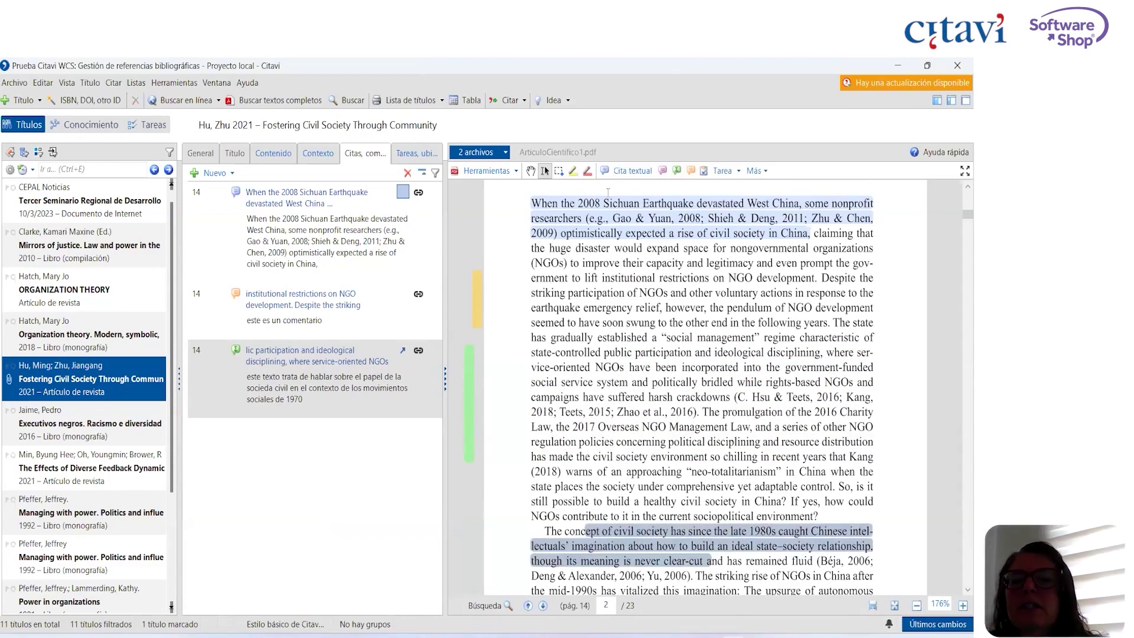
{"action": "left_click", "coordinate": [662, 172]}
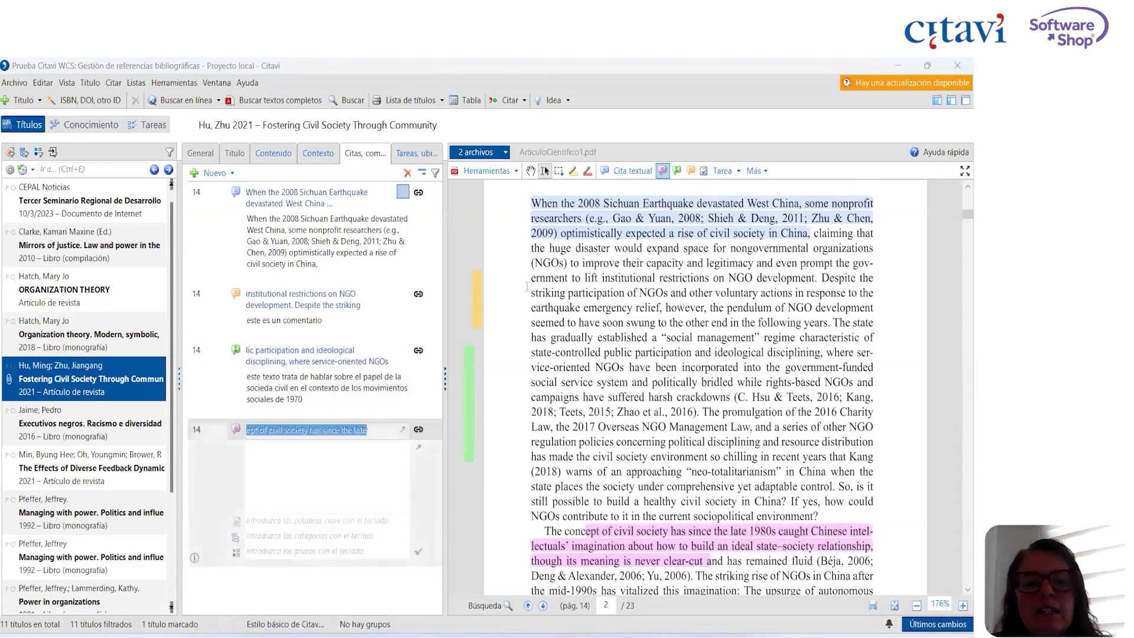
{"action": "left_click", "coordinate": [346, 466]}
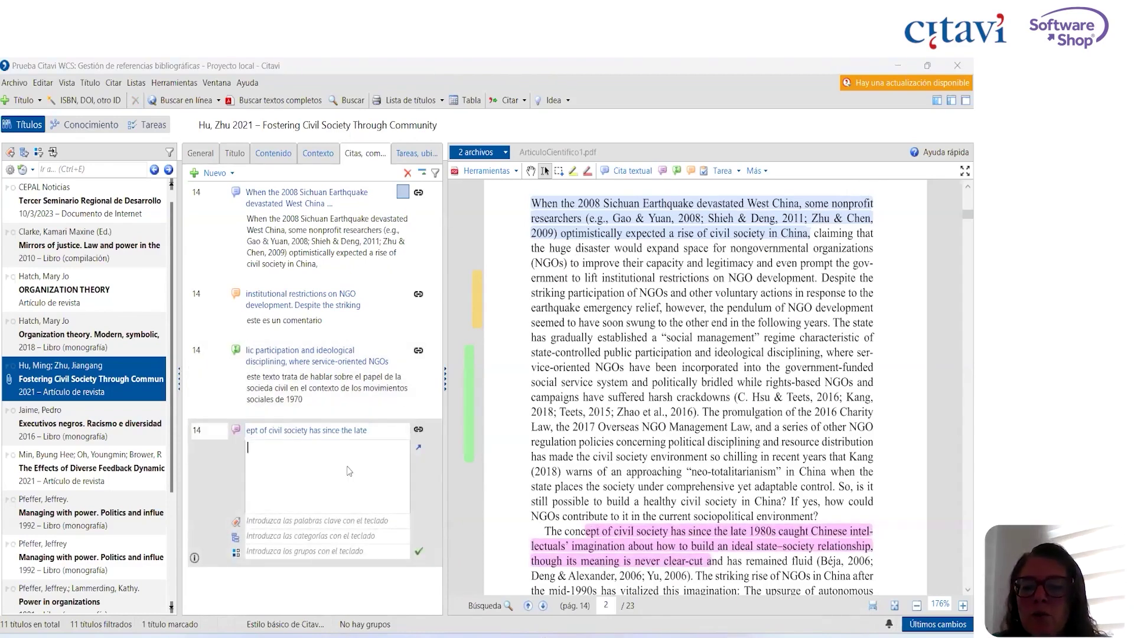
{"action": "type", "text": "El c"}
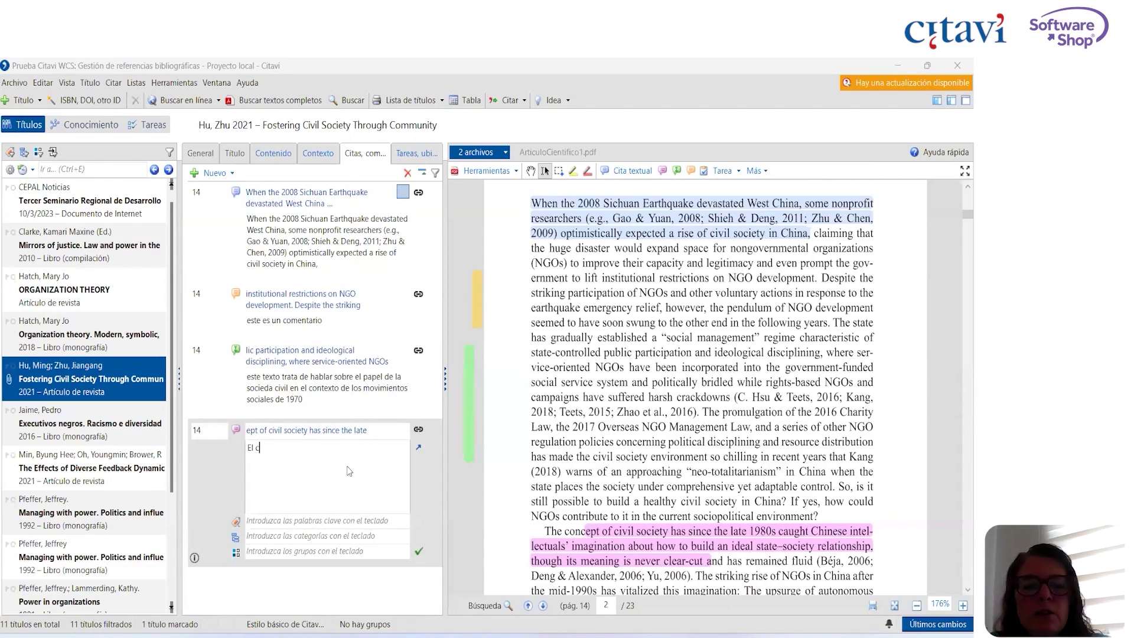
{"action": "type", "text": "oncepto de la sociedad civil"}
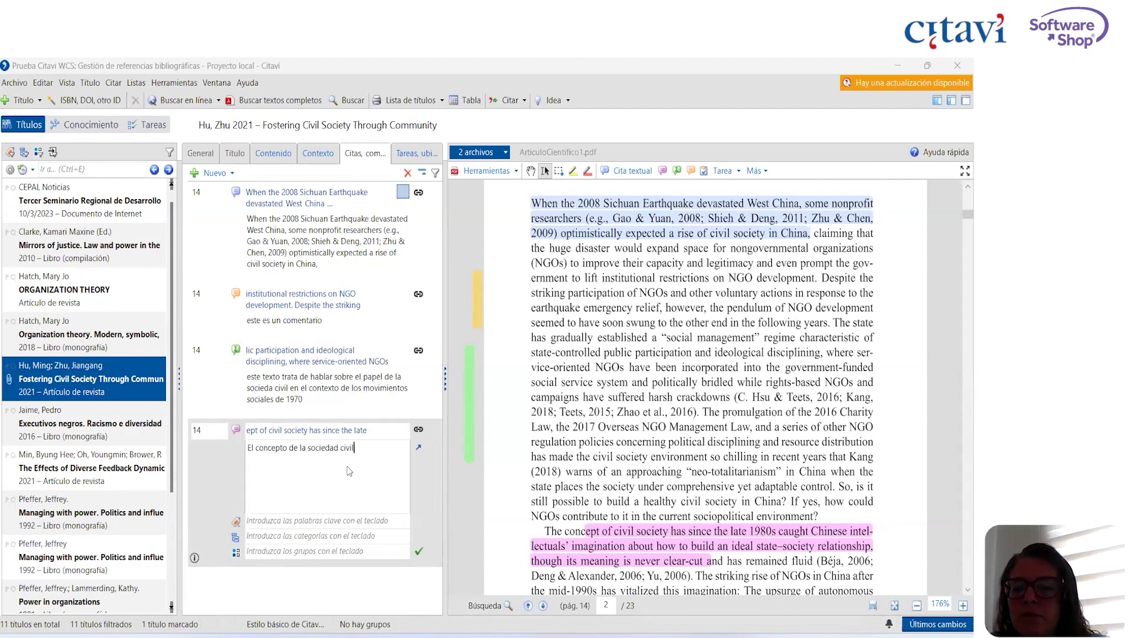
{"action": "type", "text": " fue contru"}
{"action": "key", "text": "BackSpace"}
{"action": "key", "text": "BackSpace"}
{"action": "type", "text": "struido desde una perspectiv"}
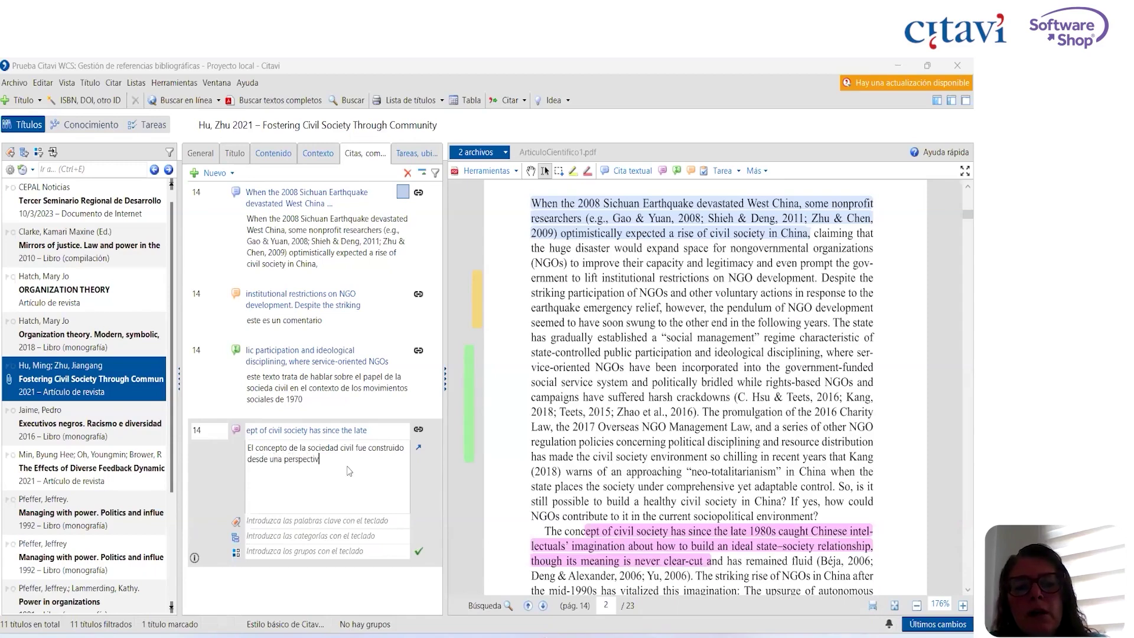
{"action": "type", "text": "a idealizad"}
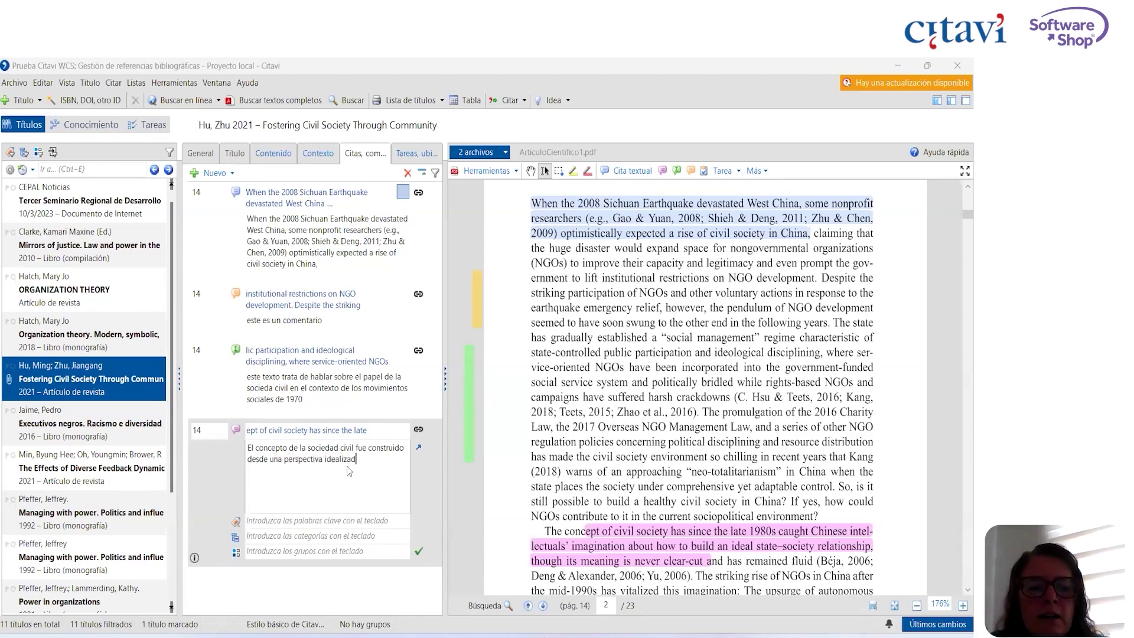
{"action": "type", "text": "a"}
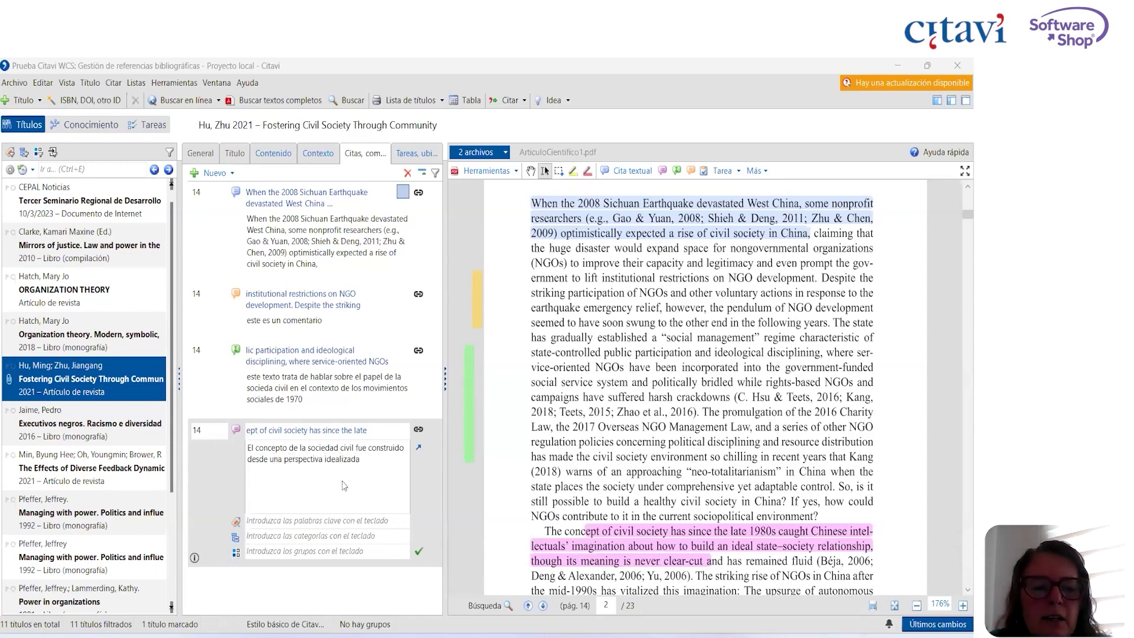
Assign the category "1.2 Evidencias" to the indirect quotation and save it.
{"action": "left_click", "coordinate": [336, 538]}
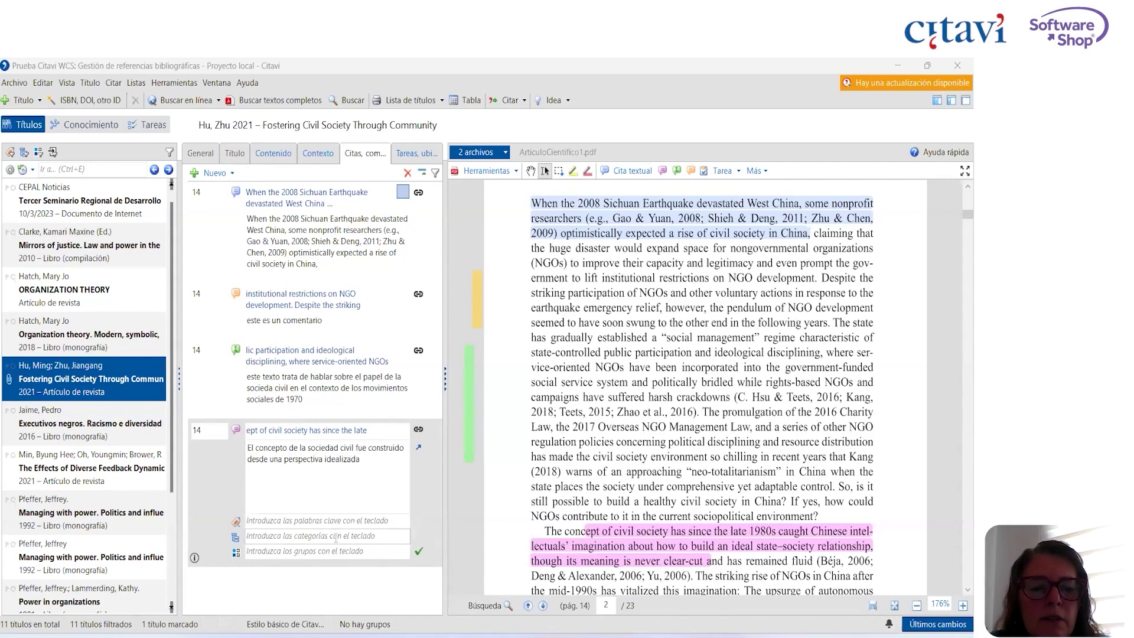
{"action": "type", "text": "encias"}
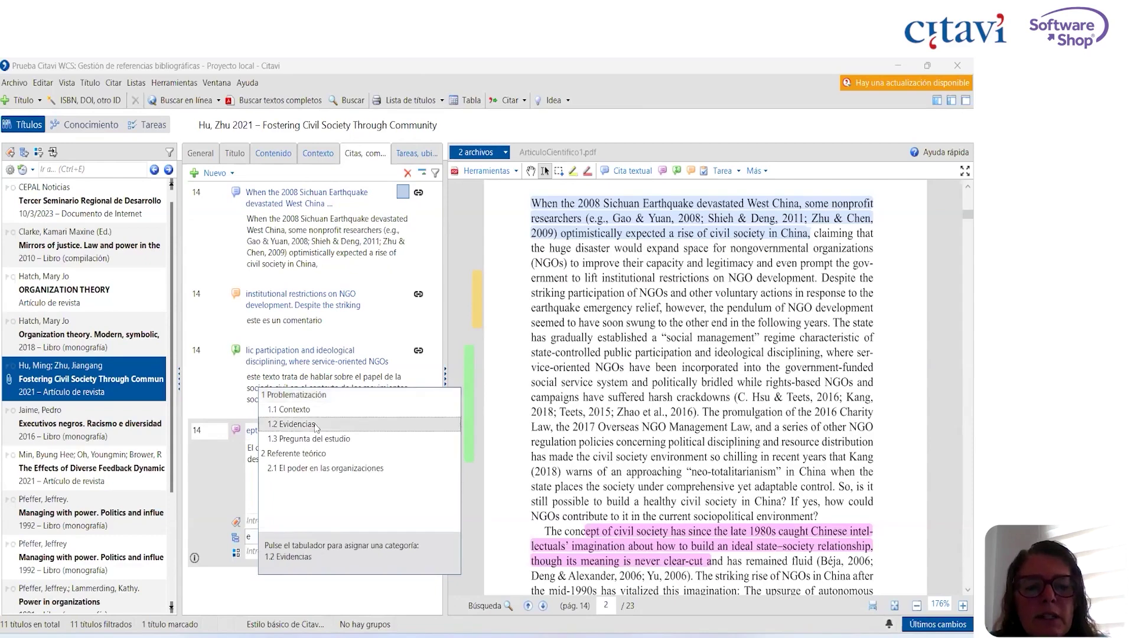
{"action": "left_click", "coordinate": [316, 425]}
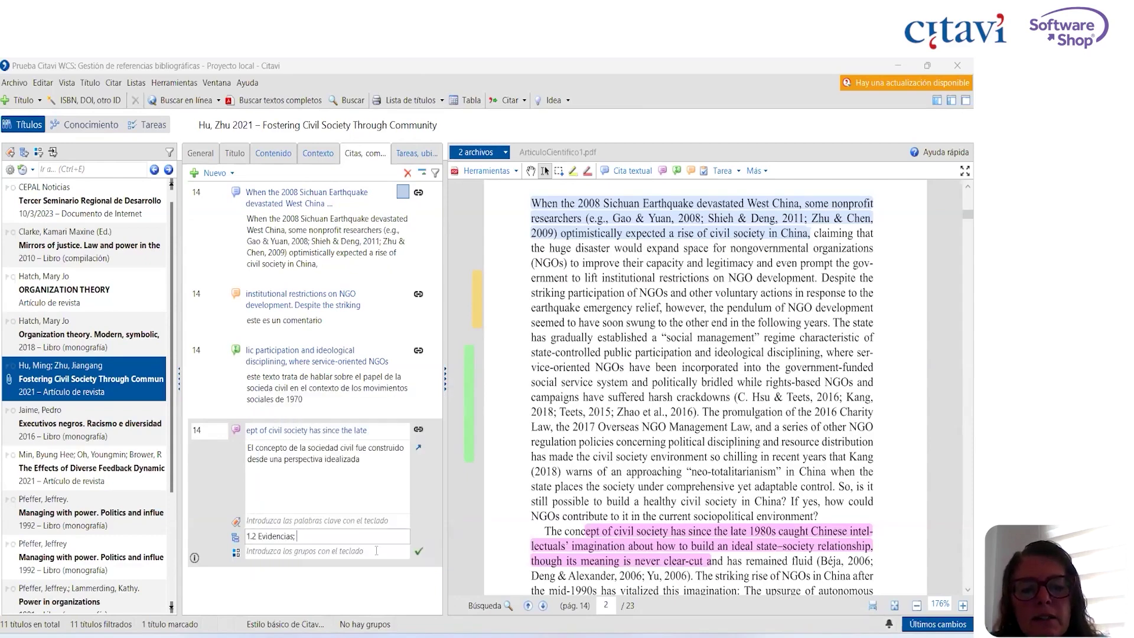
{"action": "left_click", "coordinate": [419, 551]}
Examine the knowledge item filed under the category "1 Problematización" in the knowledge organizer.
{"action": "left_click", "coordinate": [18, 154]}
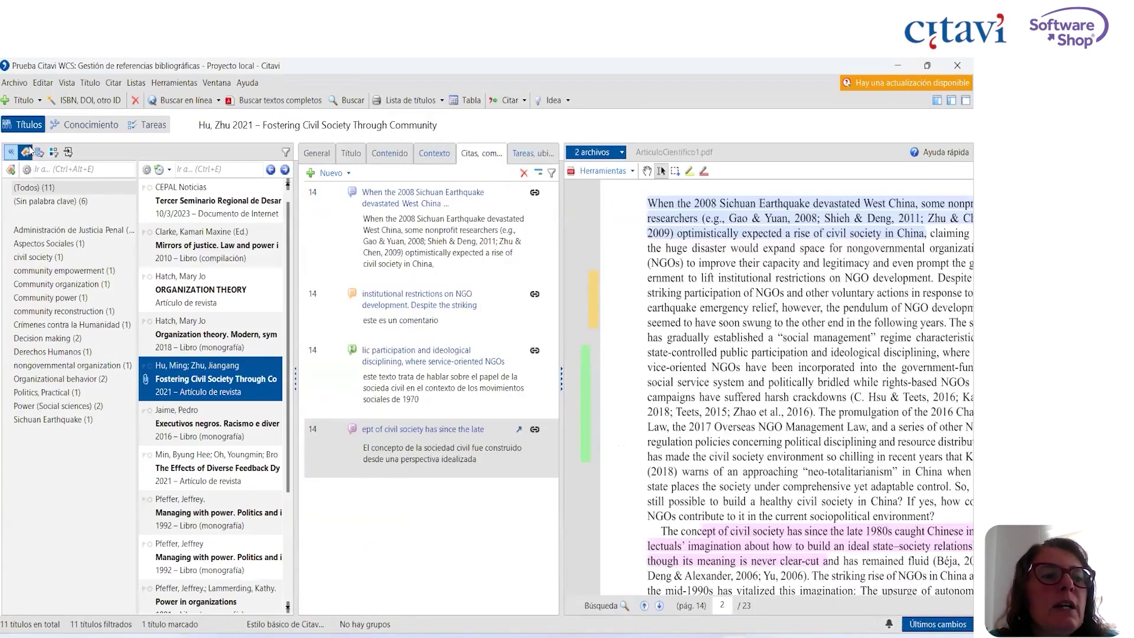
{"action": "left_click", "coordinate": [83, 123]}
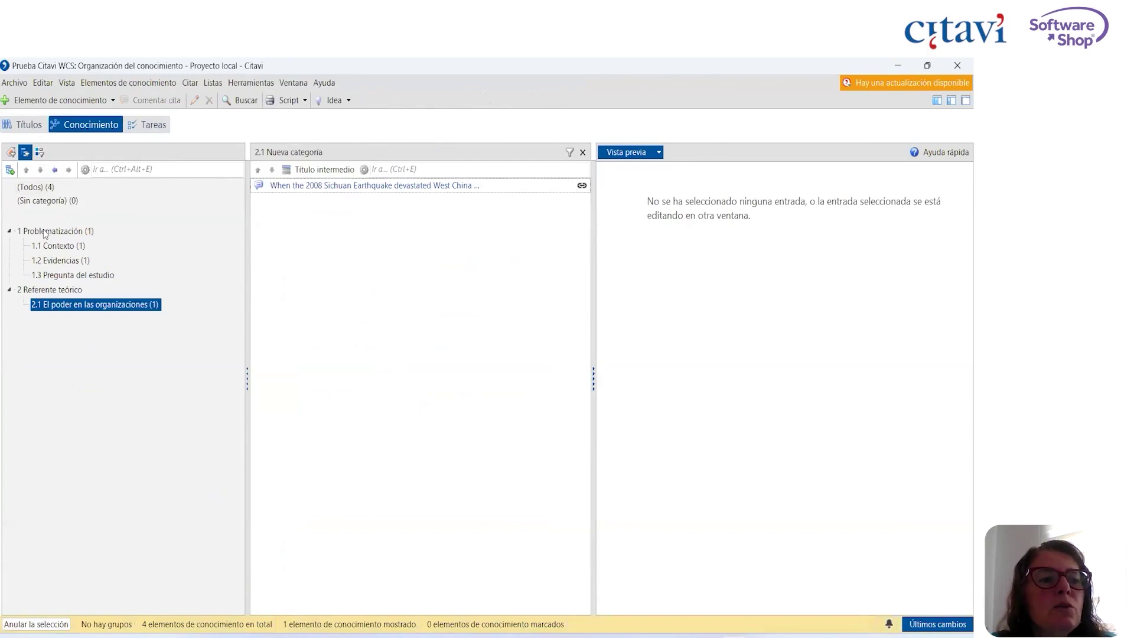
{"action": "left_click", "coordinate": [43, 230]}
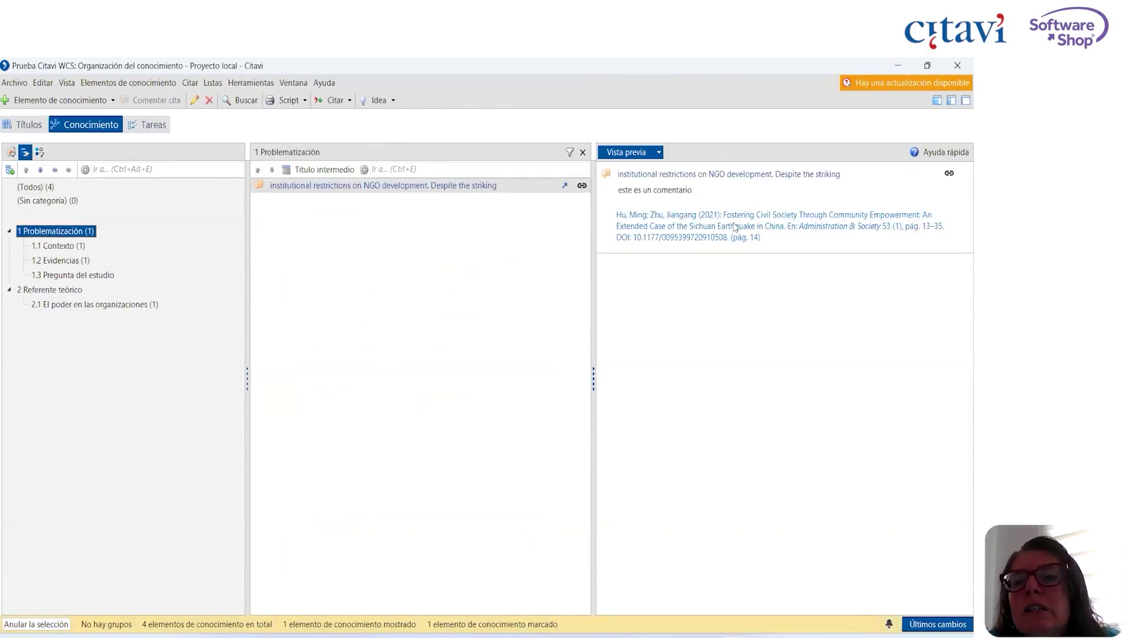
Export the category tree to a Word document named "Prueba" in the desktop folder WEBCAST CITAVI and review the exported outline.
{"action": "right_click", "coordinate": [57, 233]}
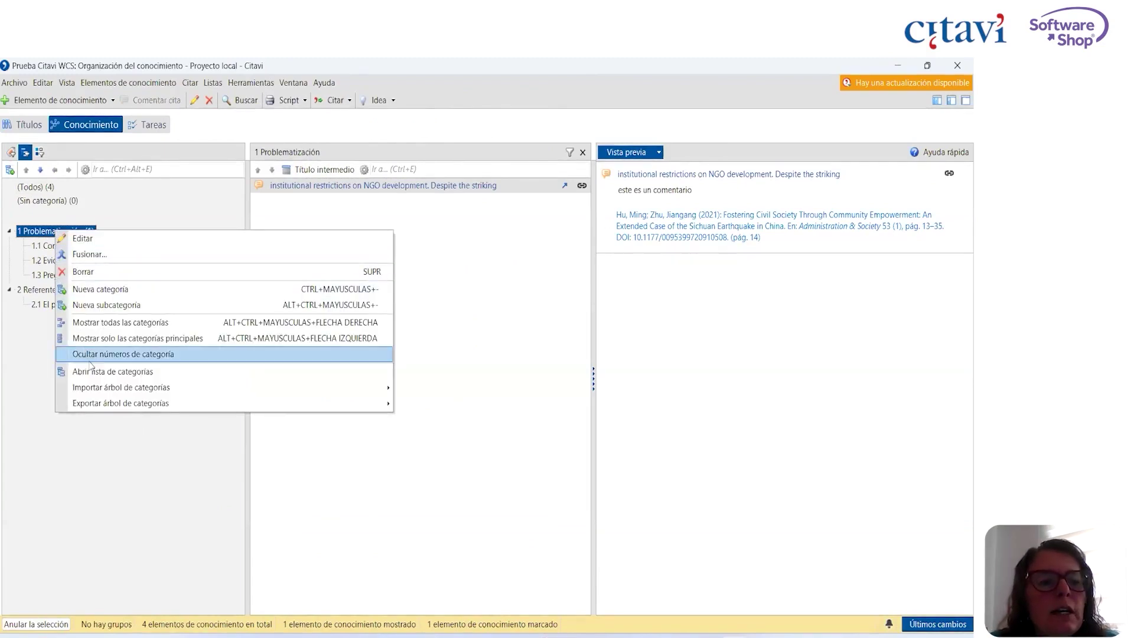
{"action": "mouse_move", "coordinate": [102, 403]}
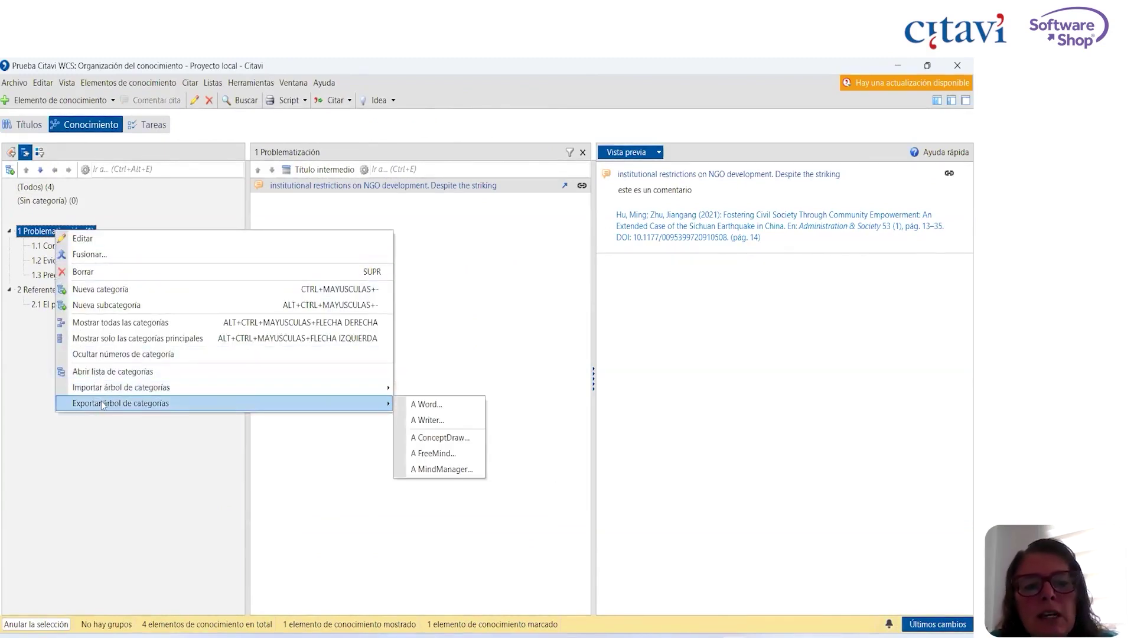
{"action": "left_click", "coordinate": [425, 404]}
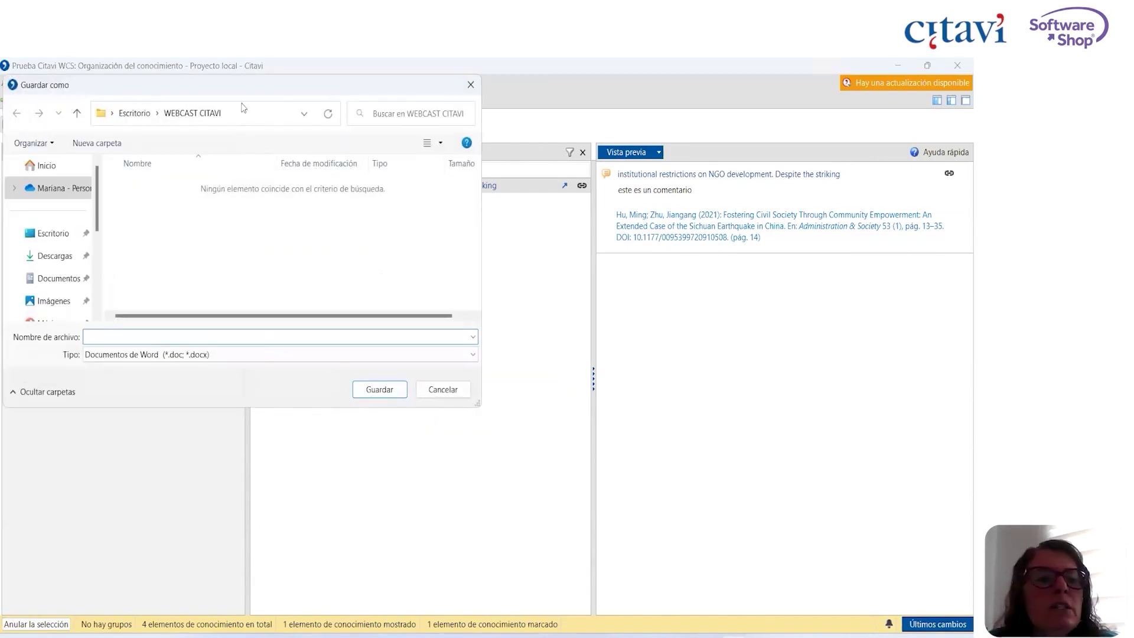
{"action": "left_click", "coordinate": [58, 229]}
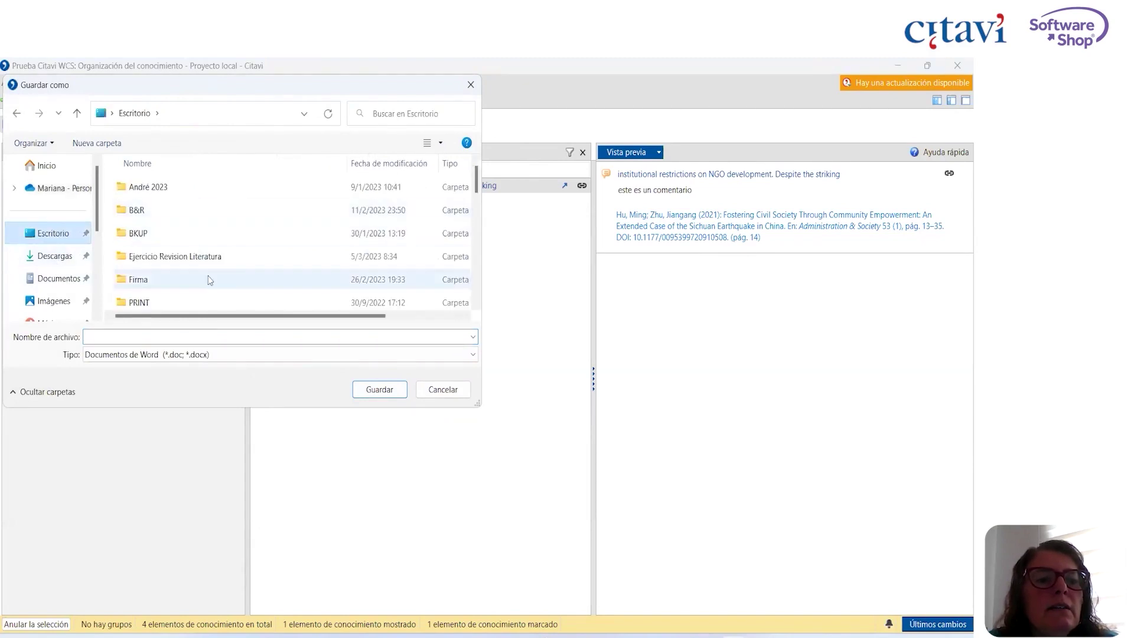
{"action": "scroll", "coordinate": [474, 239], "scroll_direction": "down", "scroll_amount": 2}
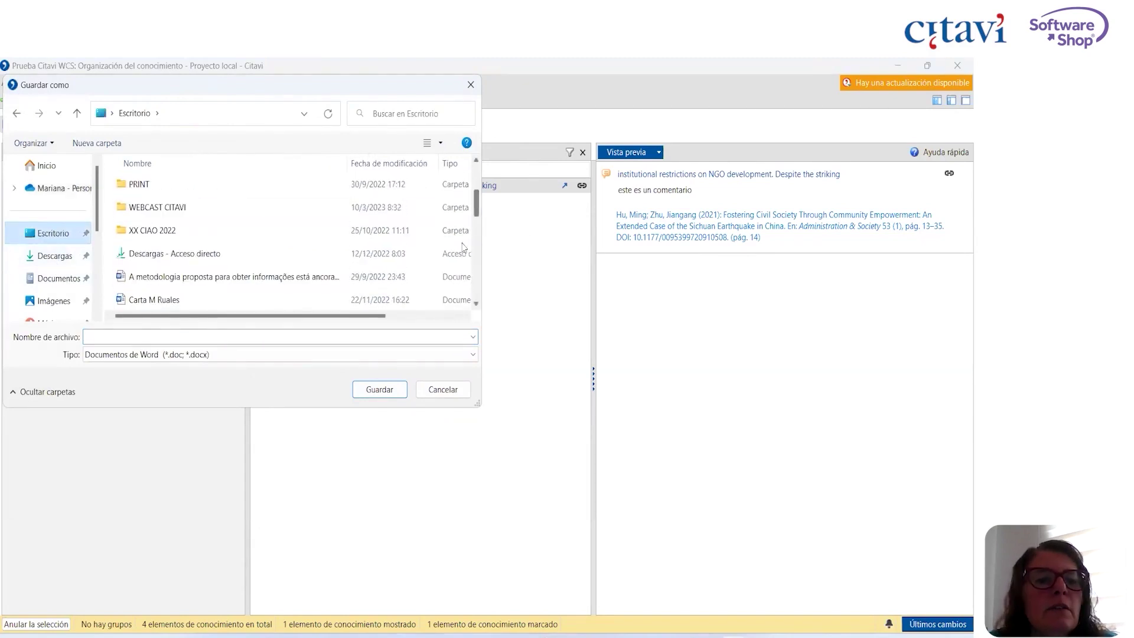
{"action": "left_click", "coordinate": [242, 208]}
{"action": "double_click", "coordinate": [242, 208]}
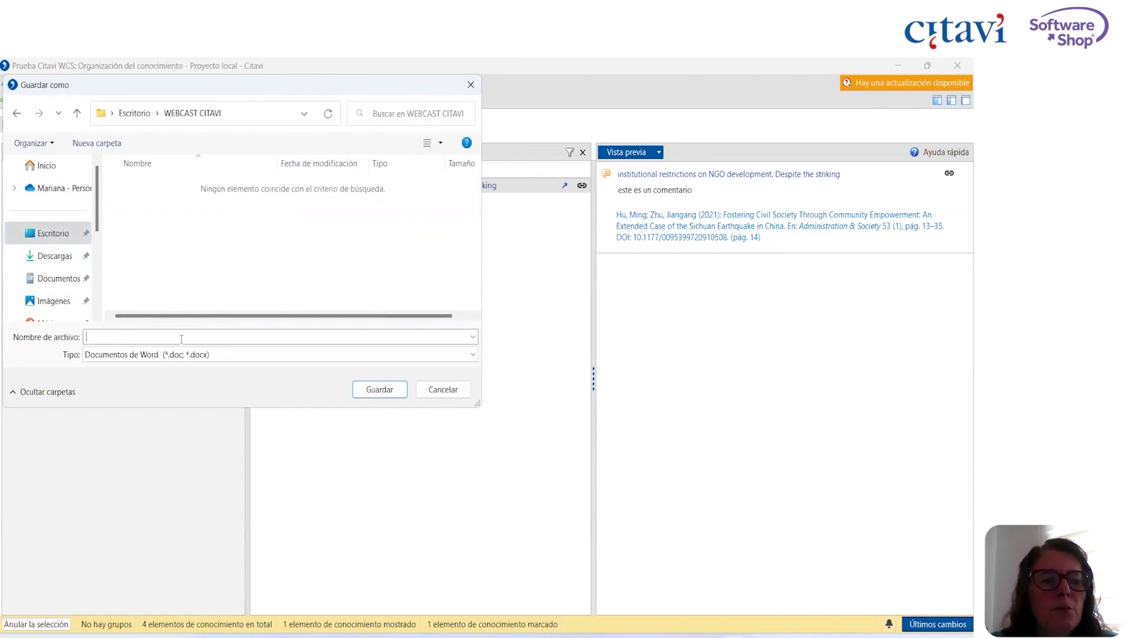
{"action": "type", "text": "Prueba"}
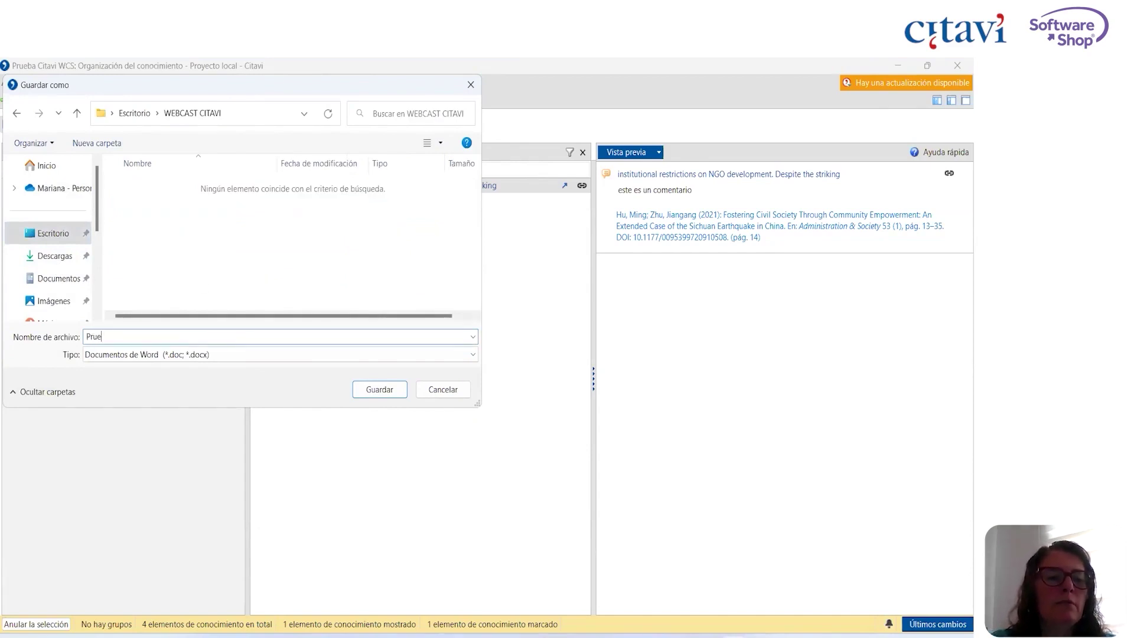
{"action": "left_click", "coordinate": [395, 389]}
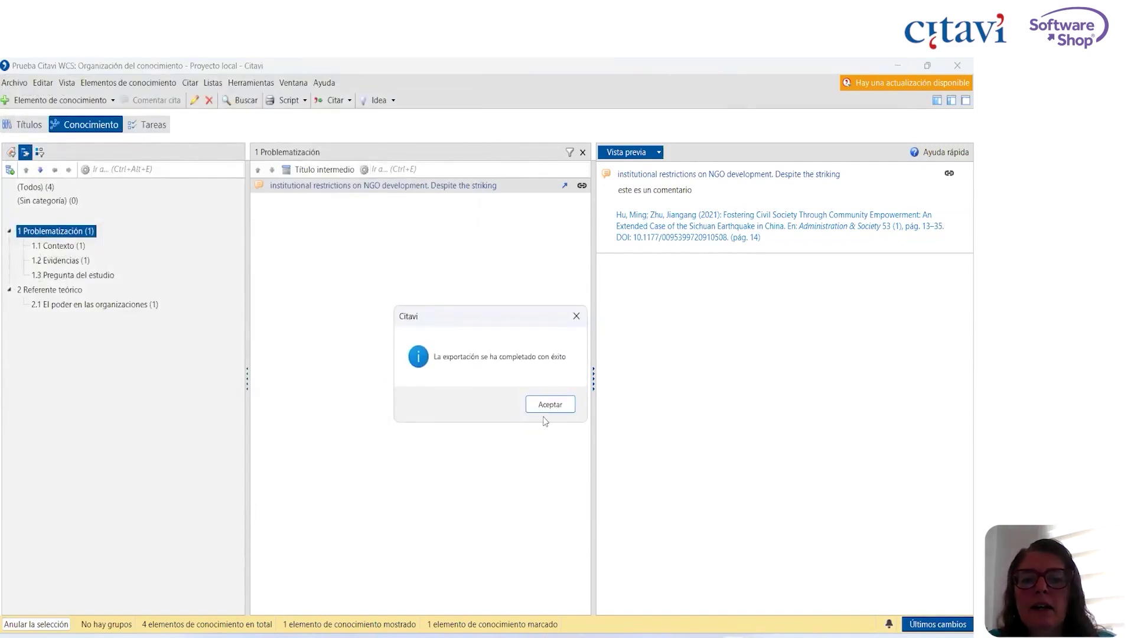
{"action": "left_click", "coordinate": [550, 405]}
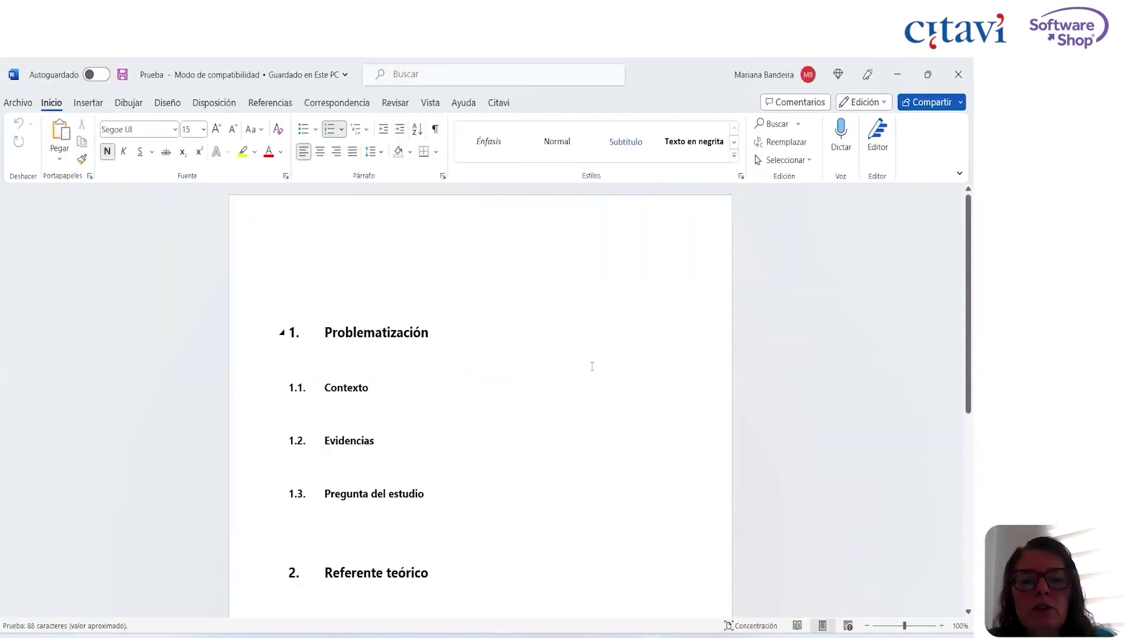
{"action": "scroll", "coordinate": [958, 428], "scroll_direction": "down", "scroll_amount": 5}
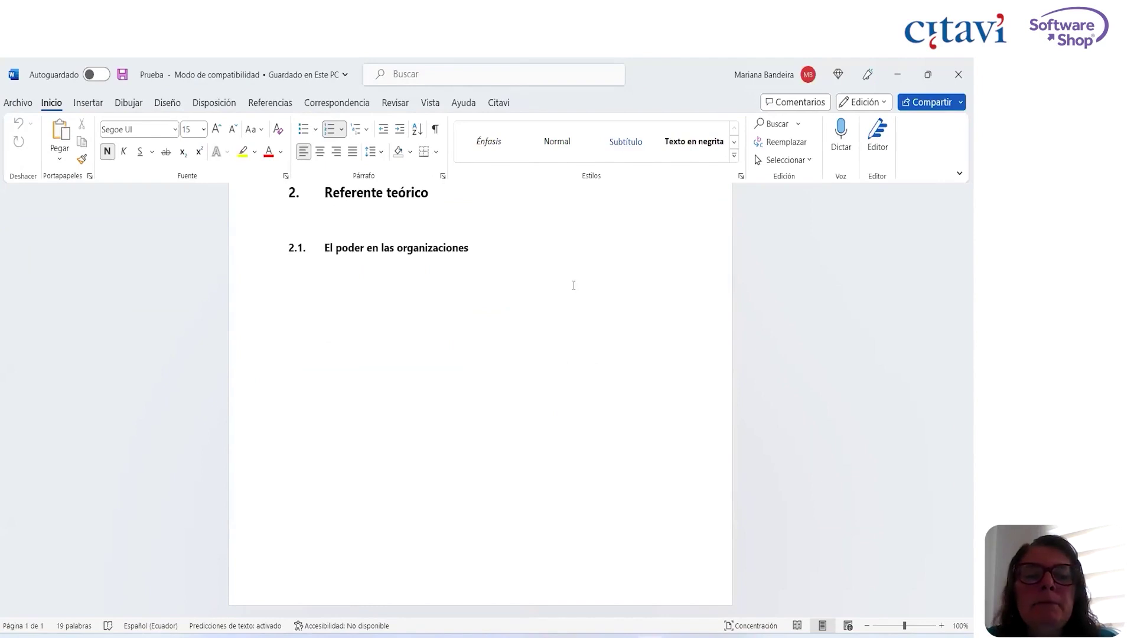
Create a blank Word document and link it to the open Citavi project "Apropiación Social de la Tecnología".
{"action": "left_click", "coordinate": [24, 106]}
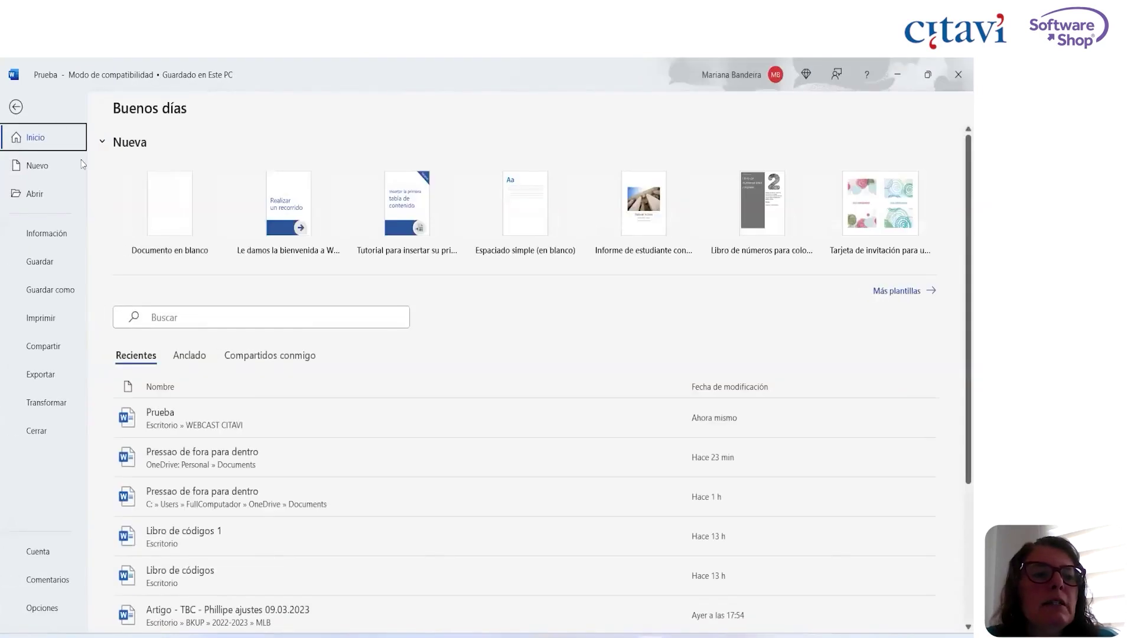
{"action": "left_click", "coordinate": [189, 212]}
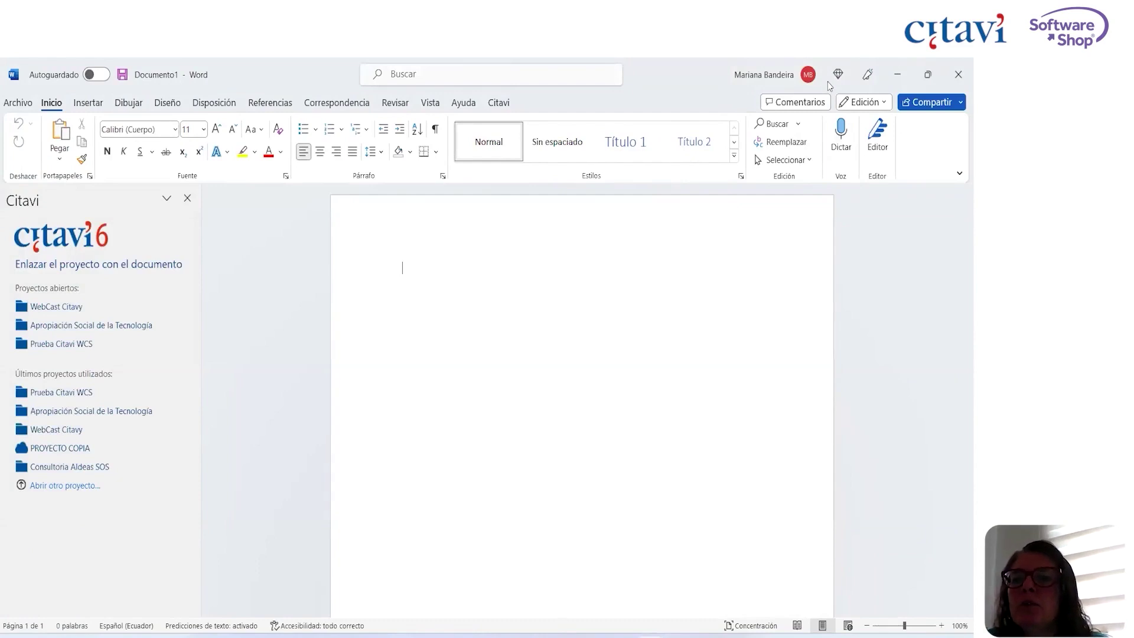
{"action": "left_click", "coordinate": [121, 326]}
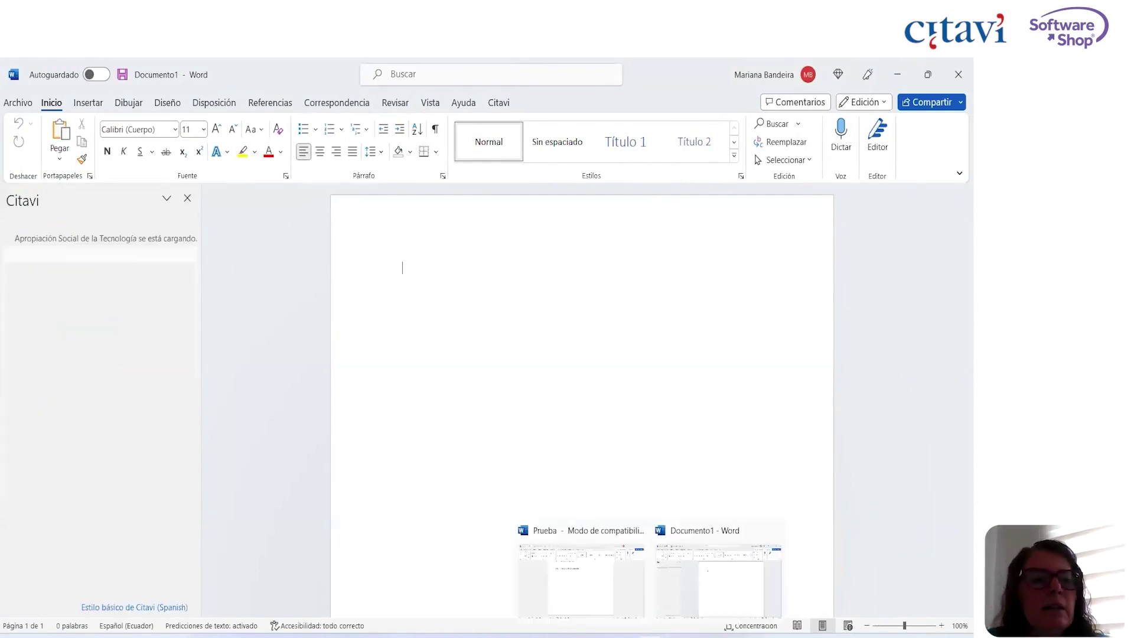
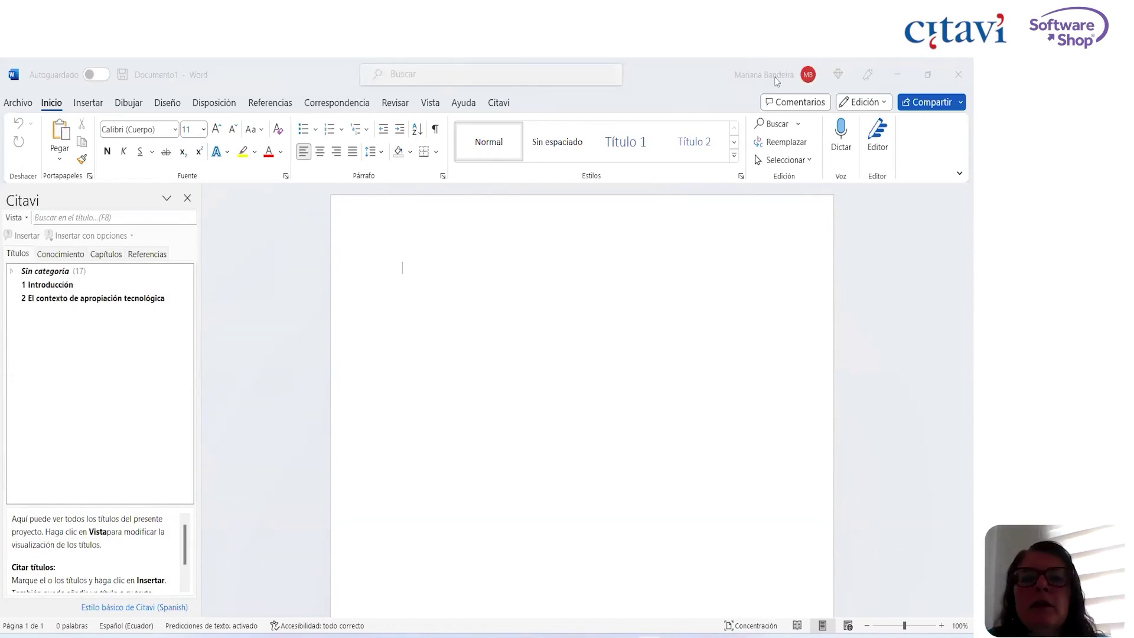
Insert the knowledge category "1 Introducción" as a chapter heading in the blank document.
{"action": "left_click", "coordinate": [506, 105]}
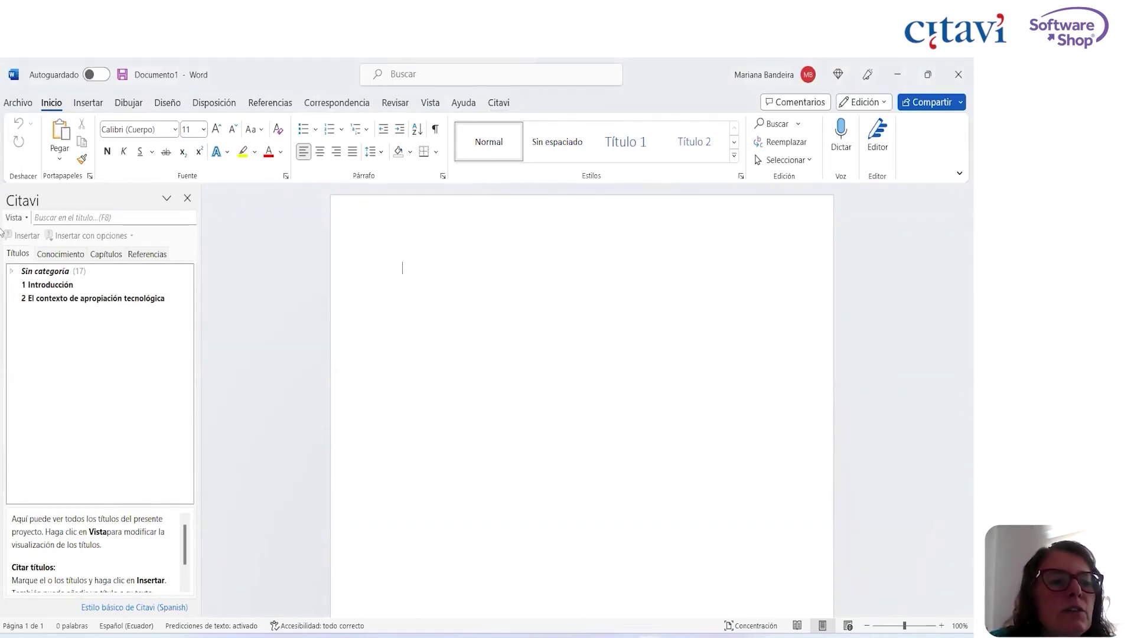
{"action": "left_click", "coordinate": [43, 289]}
{"action": "left_click", "coordinate": [50, 323]}
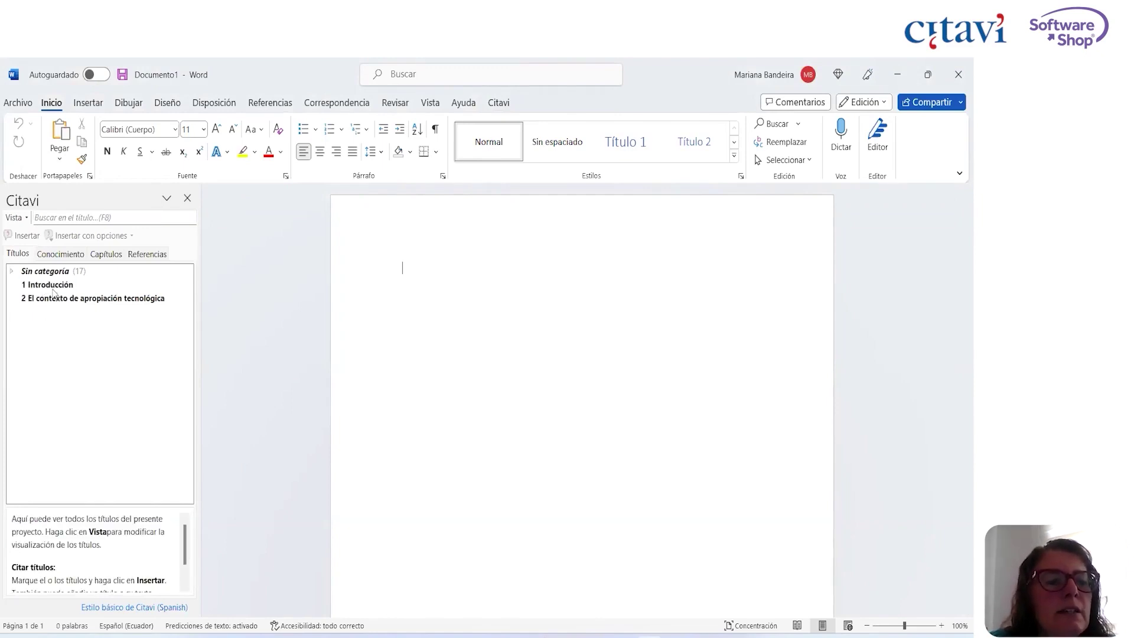
{"action": "left_click", "coordinate": [54, 289]}
{"action": "key", "text": "Down"}
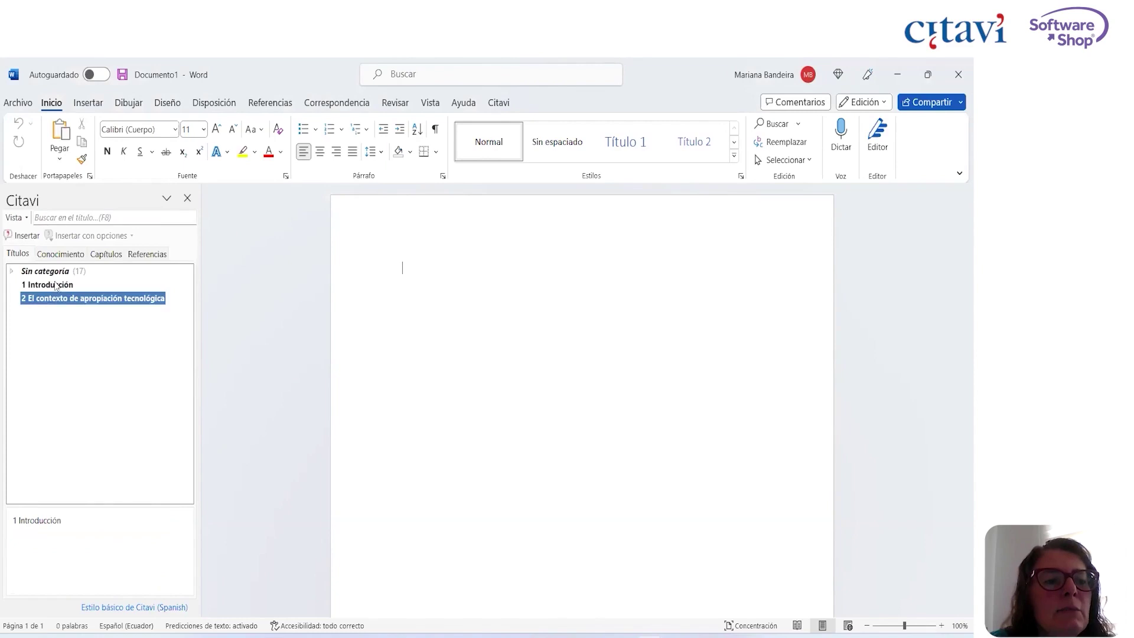
{"action": "left_click", "coordinate": [54, 288]}
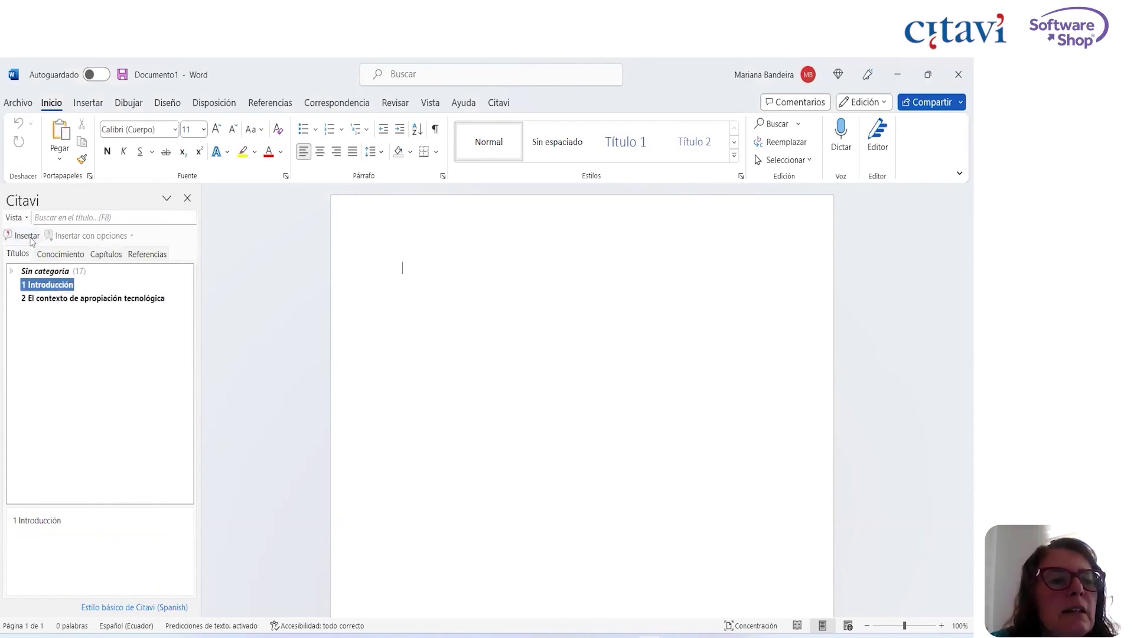
{"action": "left_click", "coordinate": [70, 255]}
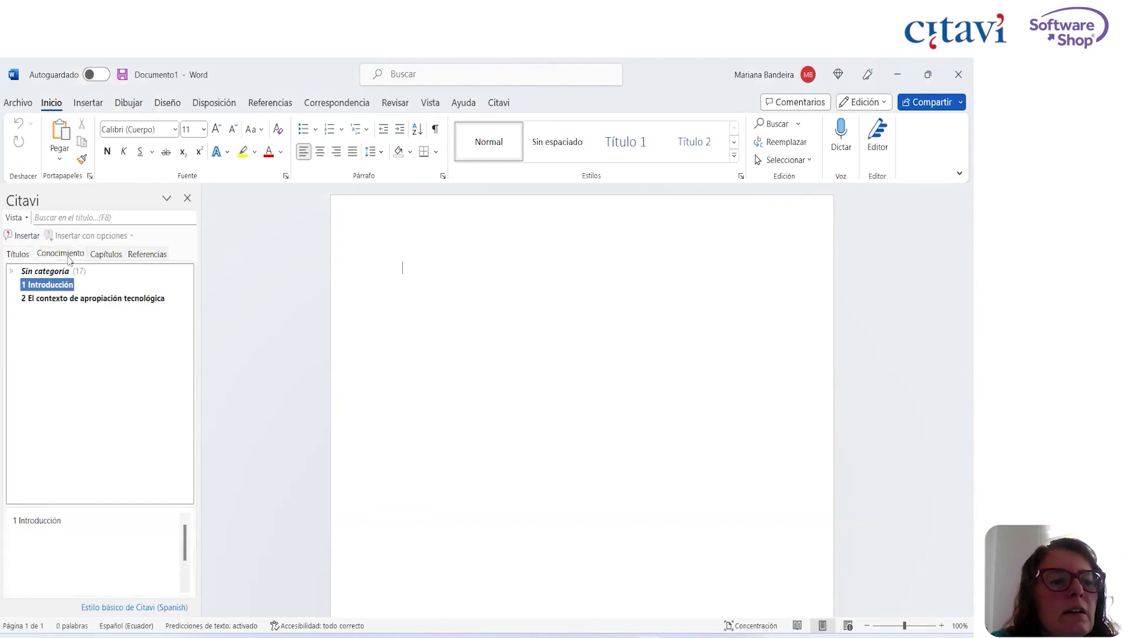
{"action": "left_click", "coordinate": [70, 299]}
{"action": "left_click", "coordinate": [66, 287]}
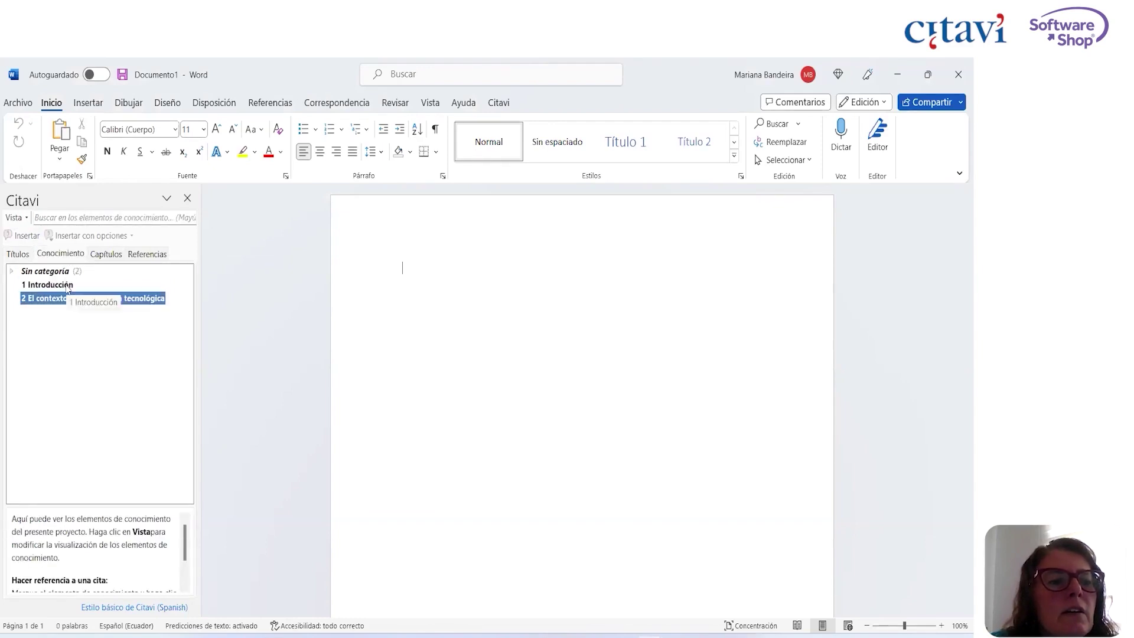
{"action": "right_click", "coordinate": [67, 288]}
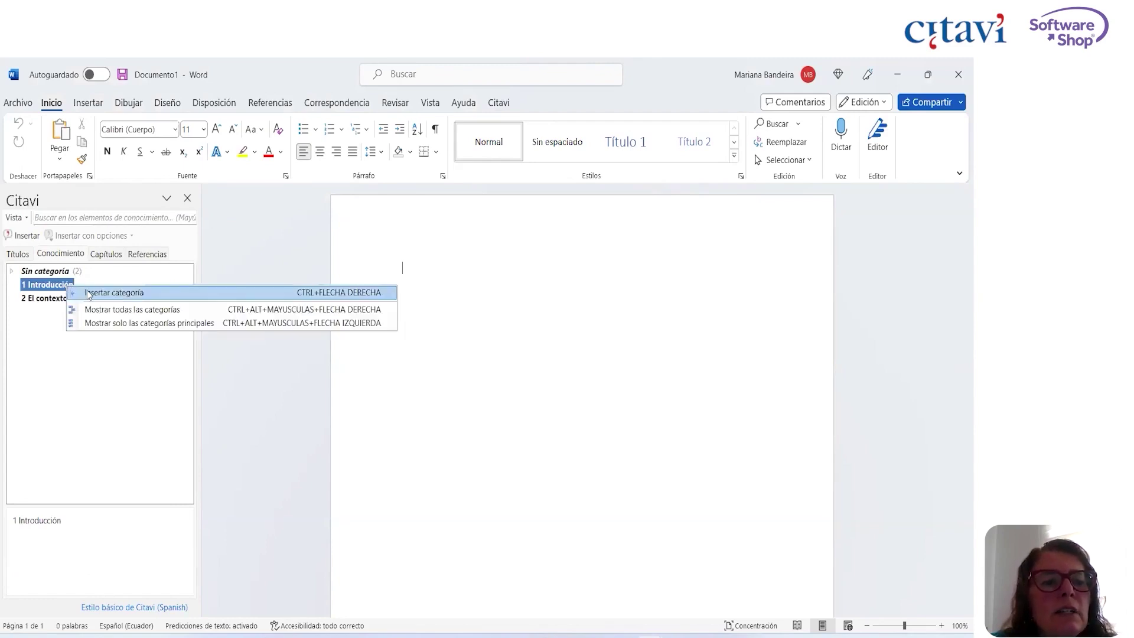
{"action": "left_click", "coordinate": [89, 293]}
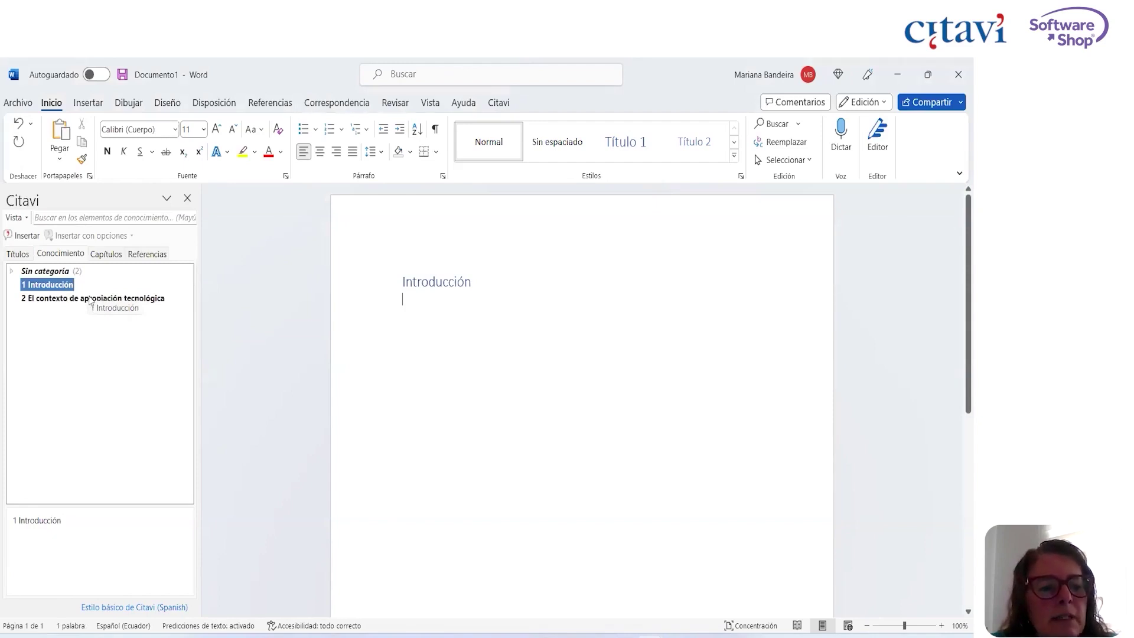
Try to insert the category "2 El contexto de apropiación tecnológica" below the Introducción heading.
{"action": "left_click", "coordinate": [90, 298]}
{"action": "right_click", "coordinate": [91, 299]}
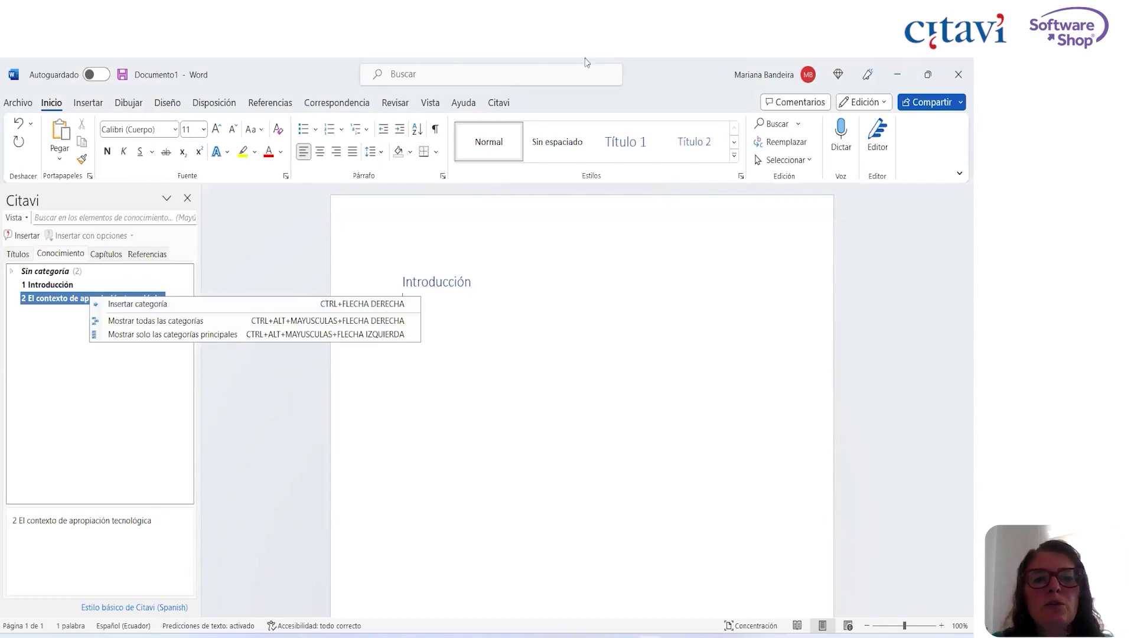
{"action": "left_click", "coordinate": [213, 301]}
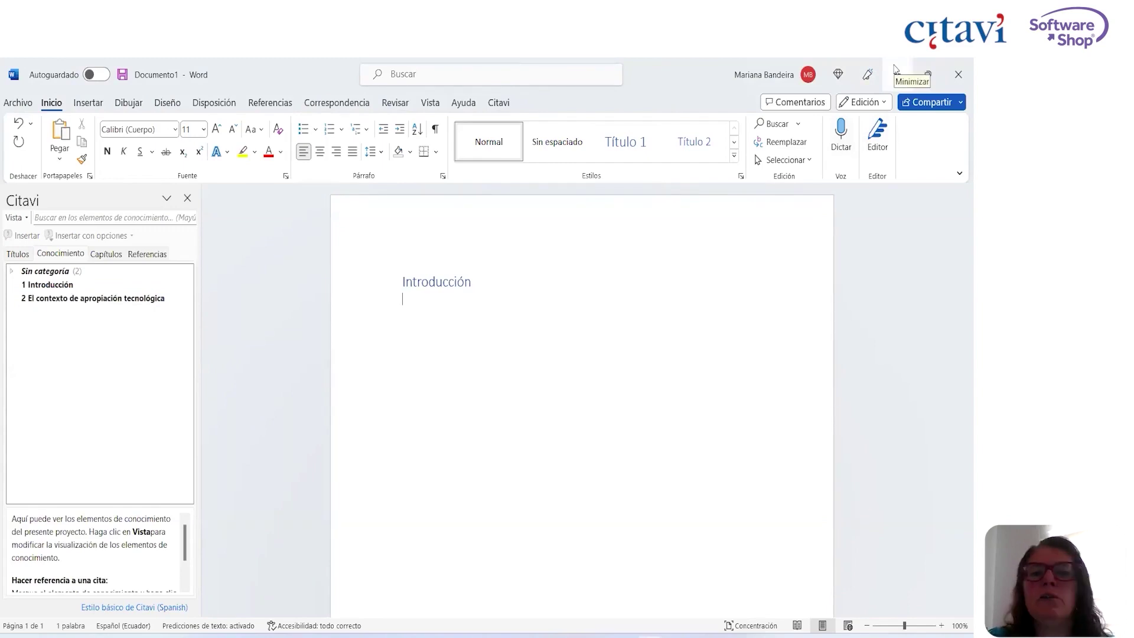
Look over the Citavi add-in's document options and its title, knowledge and chapter lists for the linked project.
{"action": "left_click", "coordinate": [498, 106]}
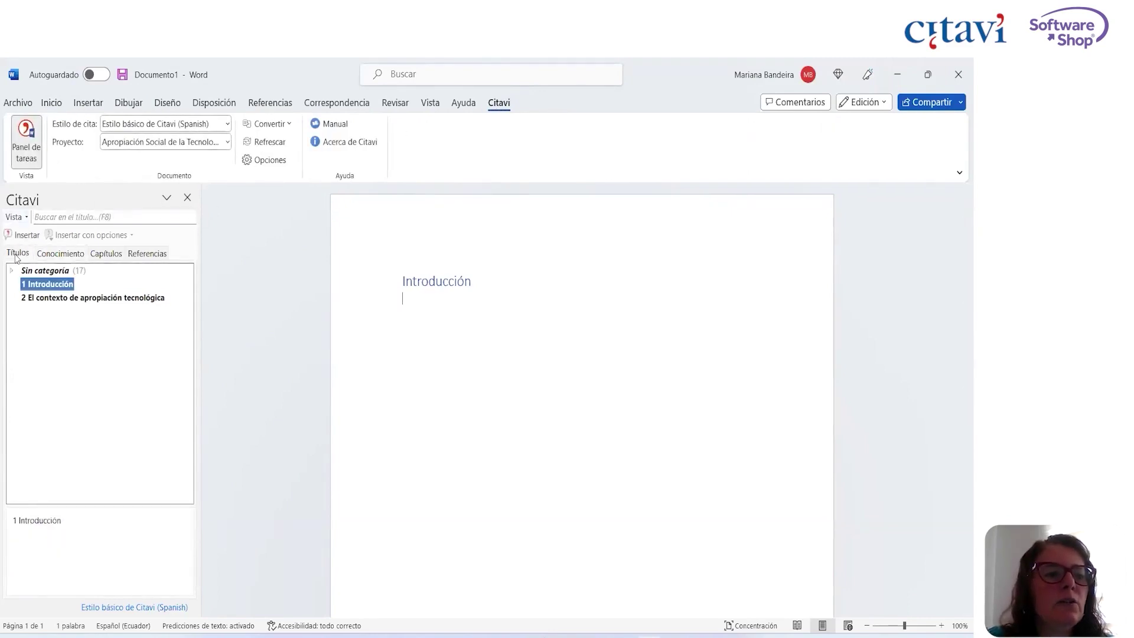
{"action": "left_click", "coordinate": [57, 256]}
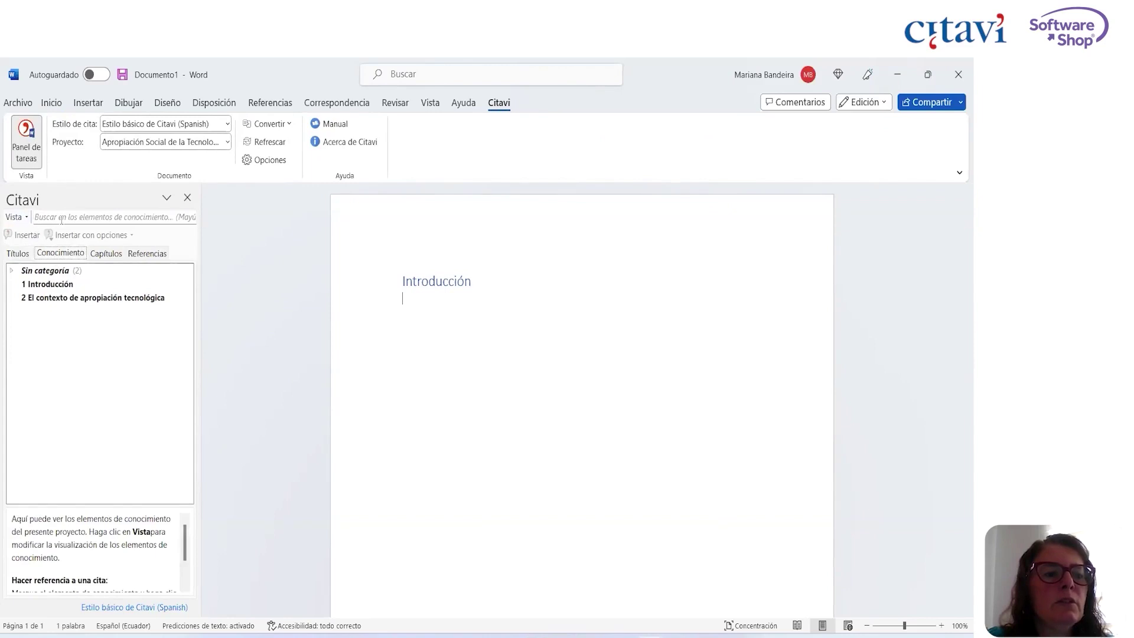
{"action": "left_click", "coordinate": [101, 255]}
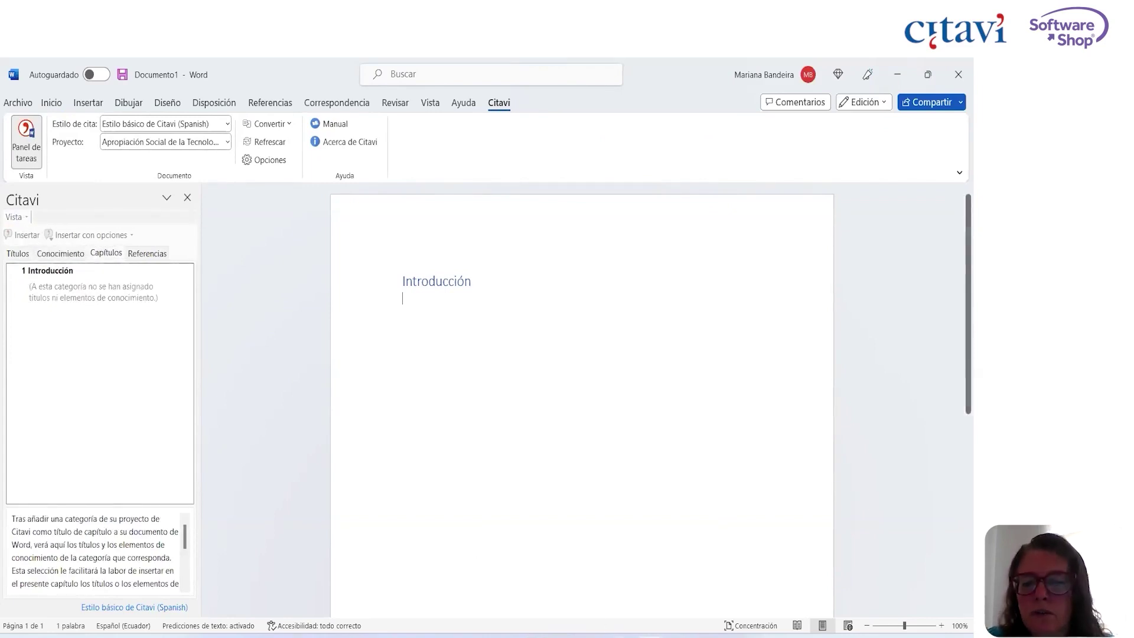
Switch to the Citavi project "Prueba Citavi WCS" and review the knowledge items under "1.2 Evidencias" and "1 Problematización".
{"action": "mouse_move", "coordinate": [732, 635]}
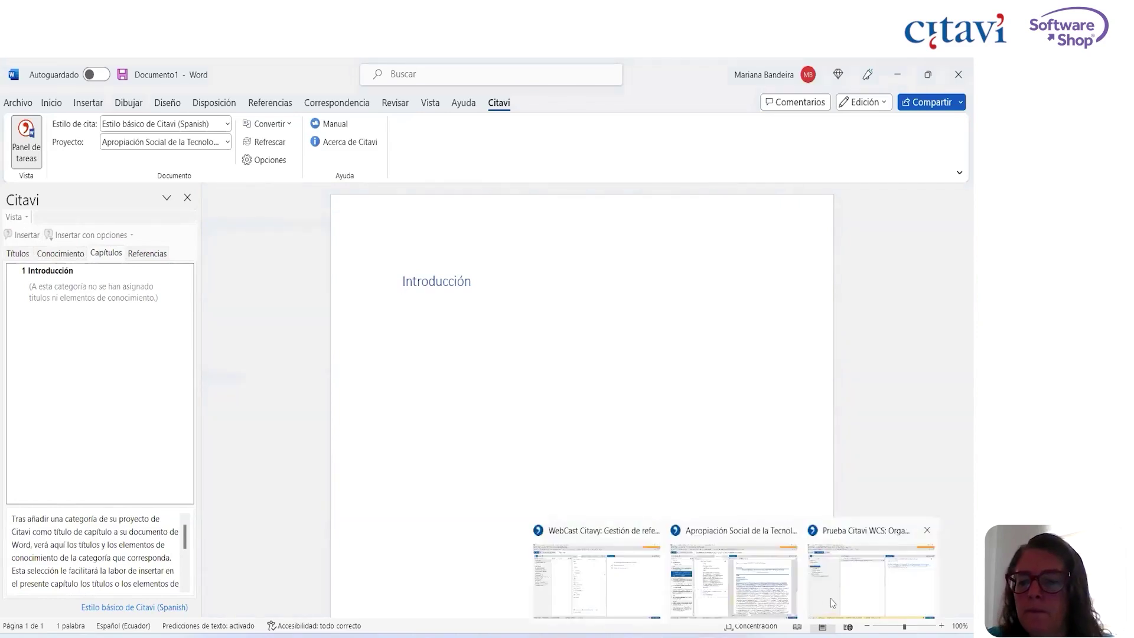
{"action": "left_click", "coordinate": [827, 588]}
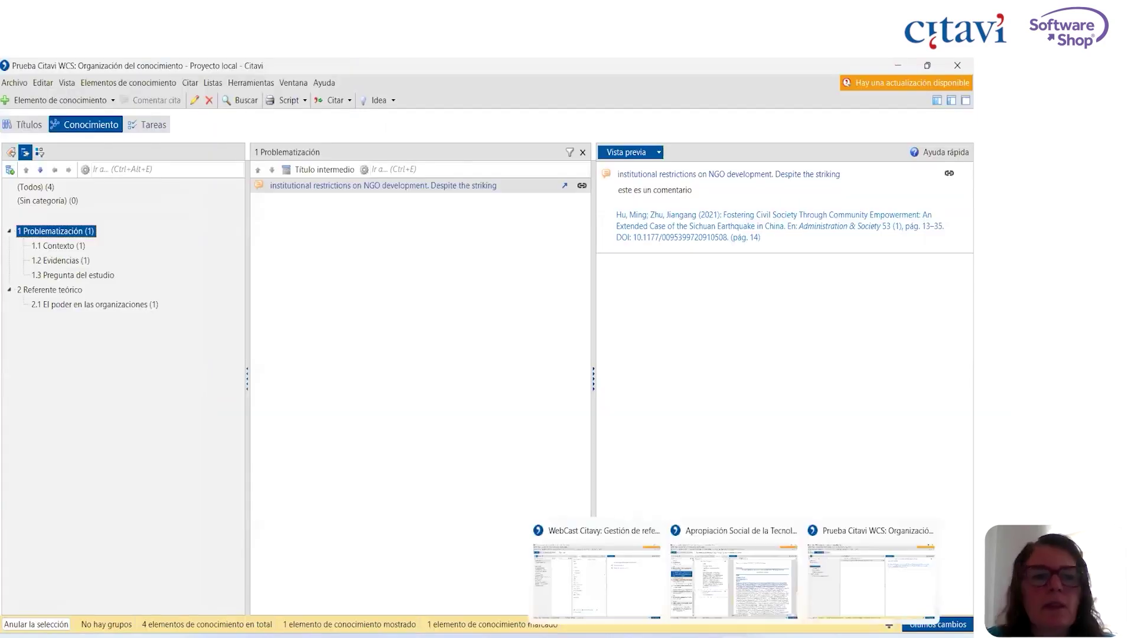
{"action": "left_click", "coordinate": [54, 260]}
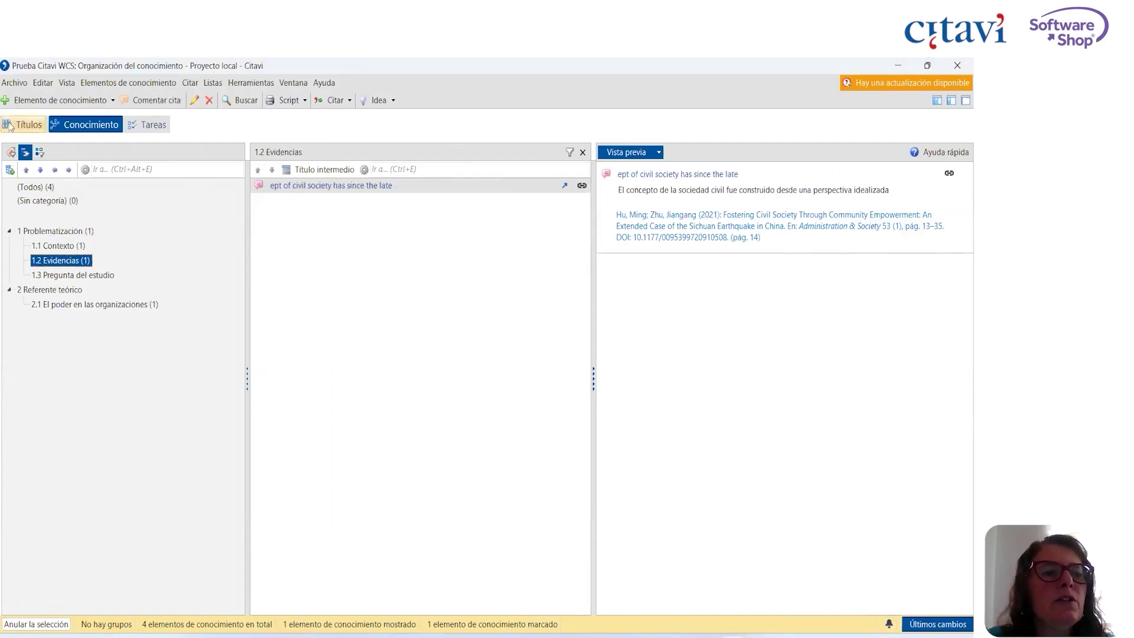
{"action": "left_click", "coordinate": [10, 170]}
{"action": "left_click", "coordinate": [207, 326]}
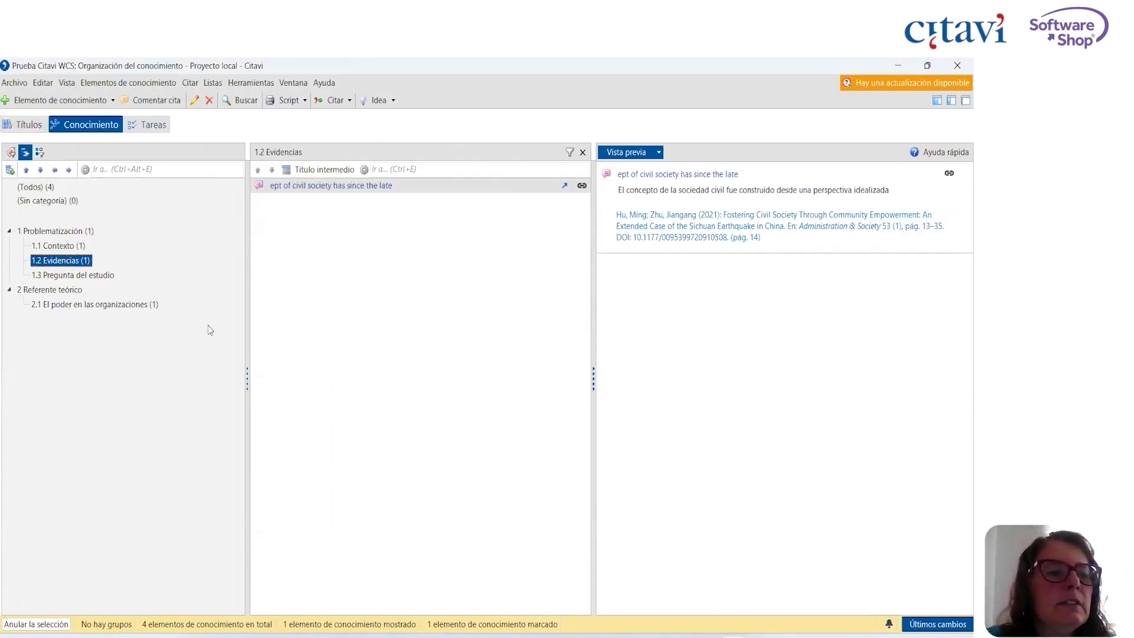
{"action": "left_click", "coordinate": [65, 230]}
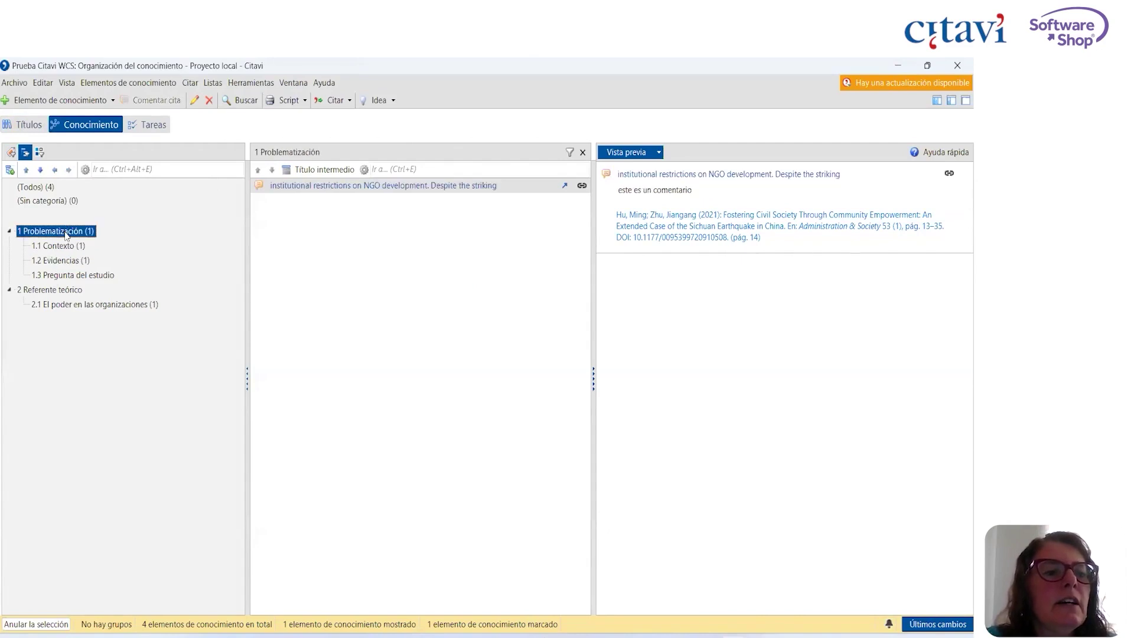
Open the category list and check the actions available for the main categories "1 Problematización" and "2 Referente teórico".
{"action": "right_click", "coordinate": [65, 231]}
{"action": "mouse_move", "coordinate": [127, 403]}
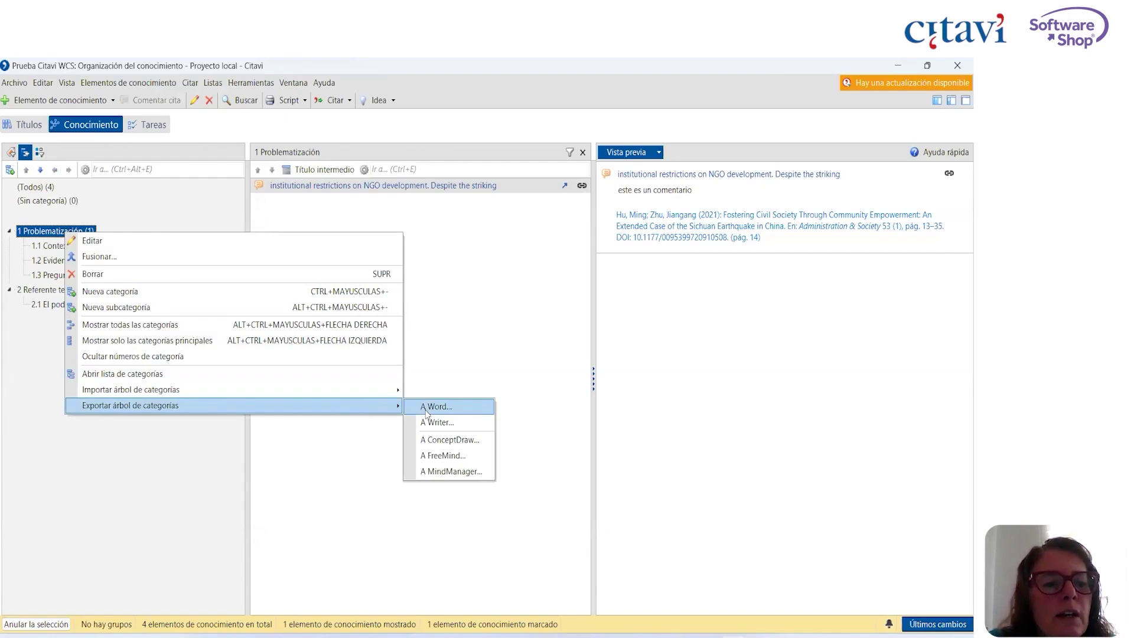
{"action": "left_click", "coordinate": [362, 381]}
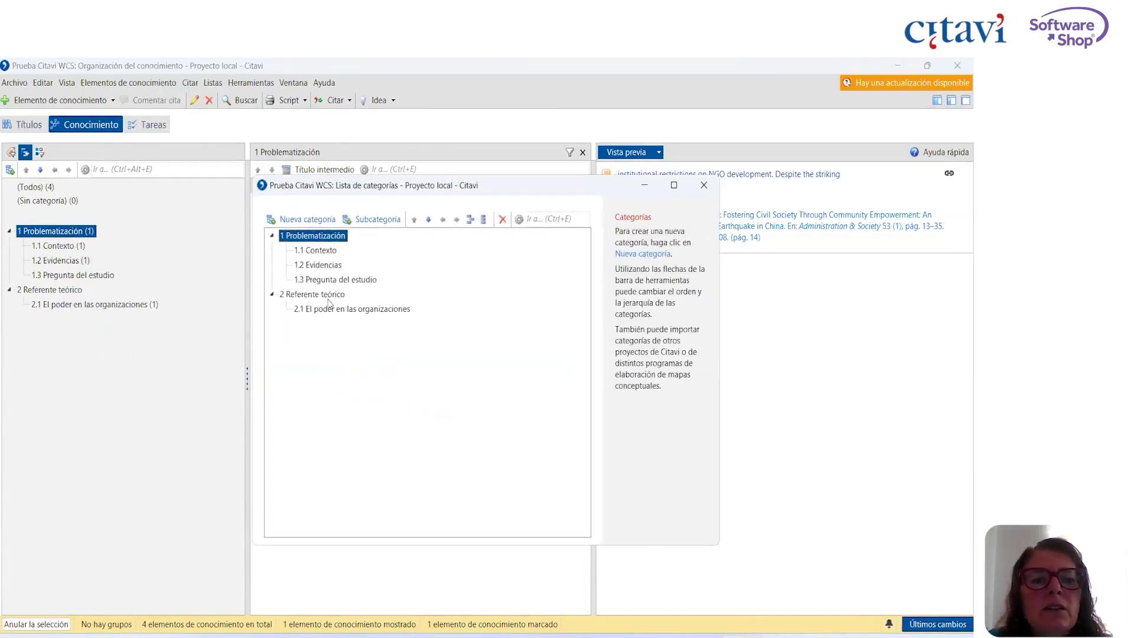
{"action": "left_click", "coordinate": [331, 310]}
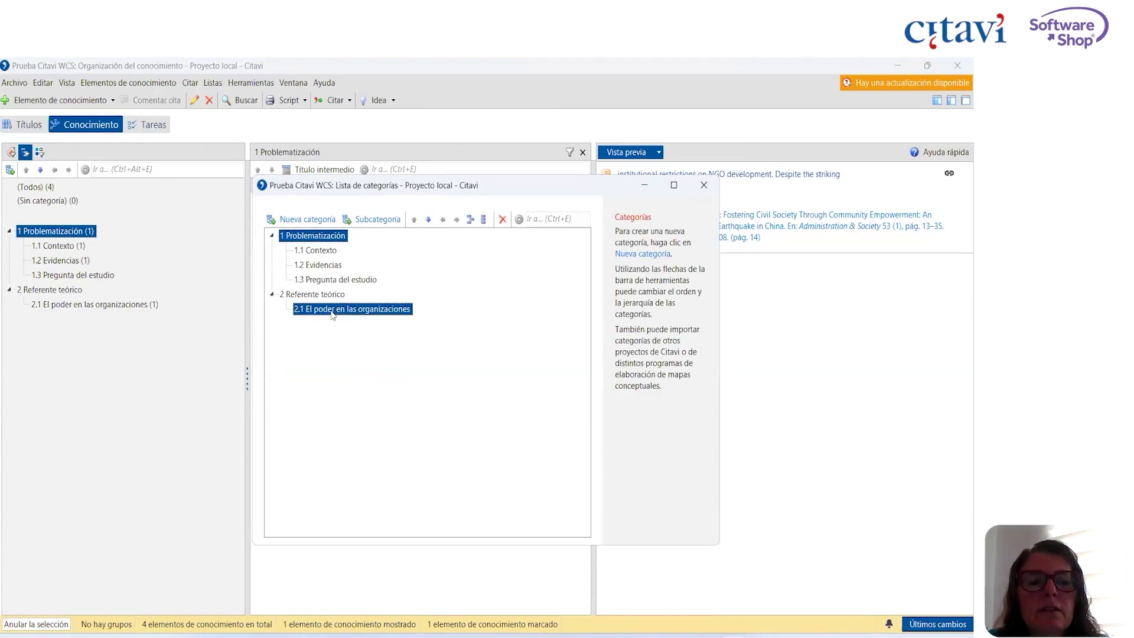
{"action": "left_click", "coordinate": [311, 251]}
{"action": "left_click", "coordinate": [308, 239]}
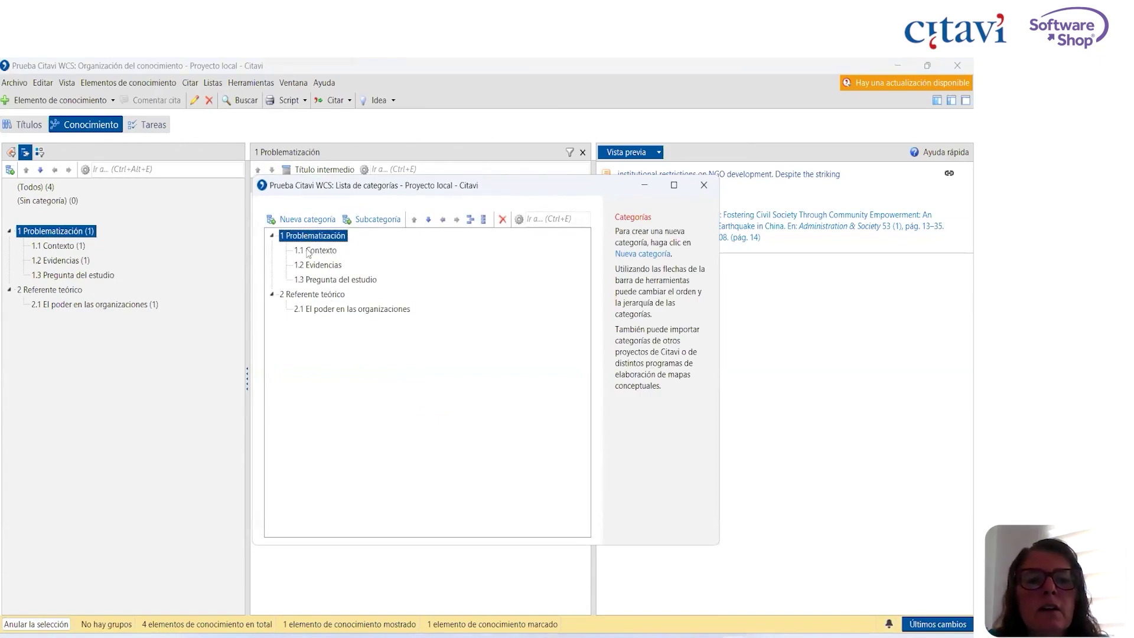
{"action": "left_click", "coordinate": [316, 296], "text": "ctrl"}
{"action": "right_click", "coordinate": [316, 300]}
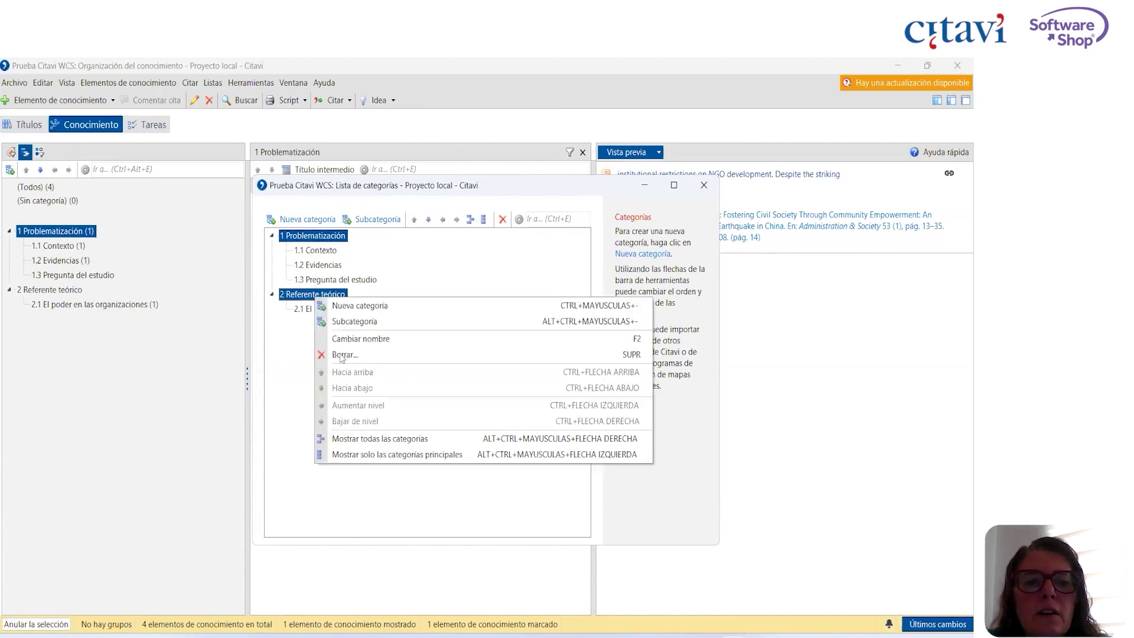
{"action": "left_click", "coordinate": [264, 320]}
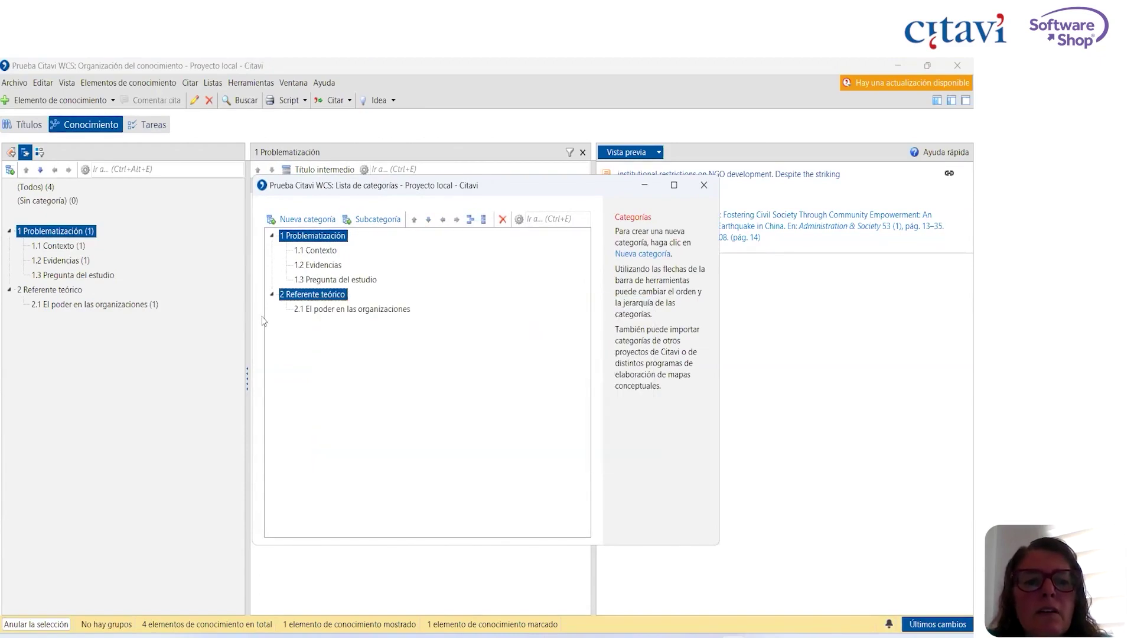
{"action": "right_click", "coordinate": [315, 236]}
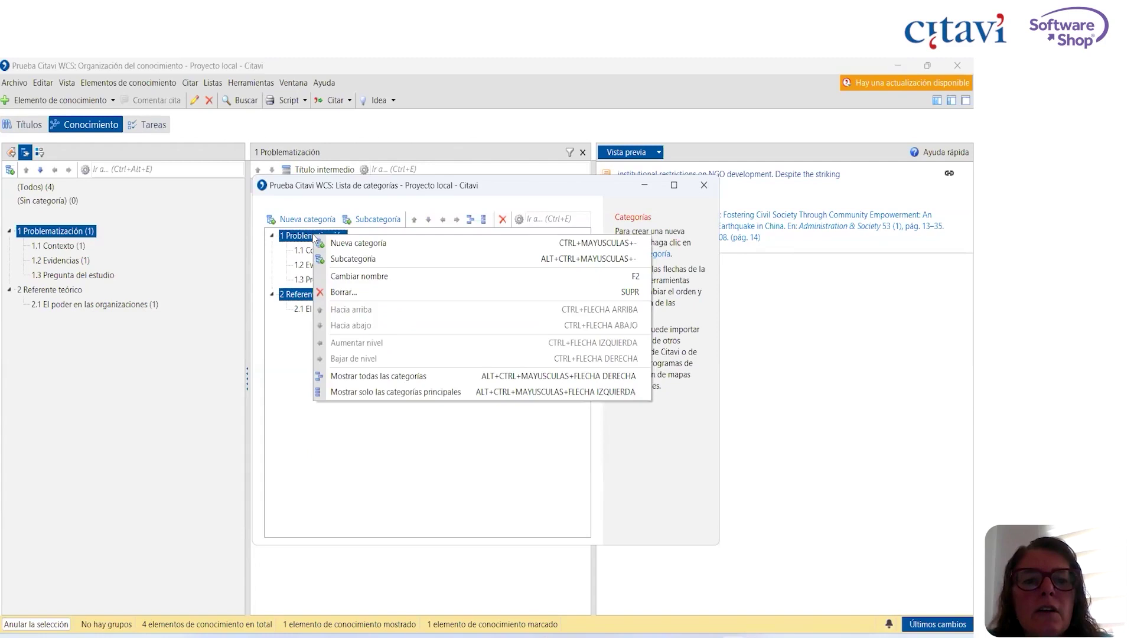
Try to export the category tree to Word, overwriting the existing file Prueba.docx in the WEBCAST CITAVI folder.
{"action": "left_click", "coordinate": [46, 234]}
{"action": "right_click", "coordinate": [47, 234]}
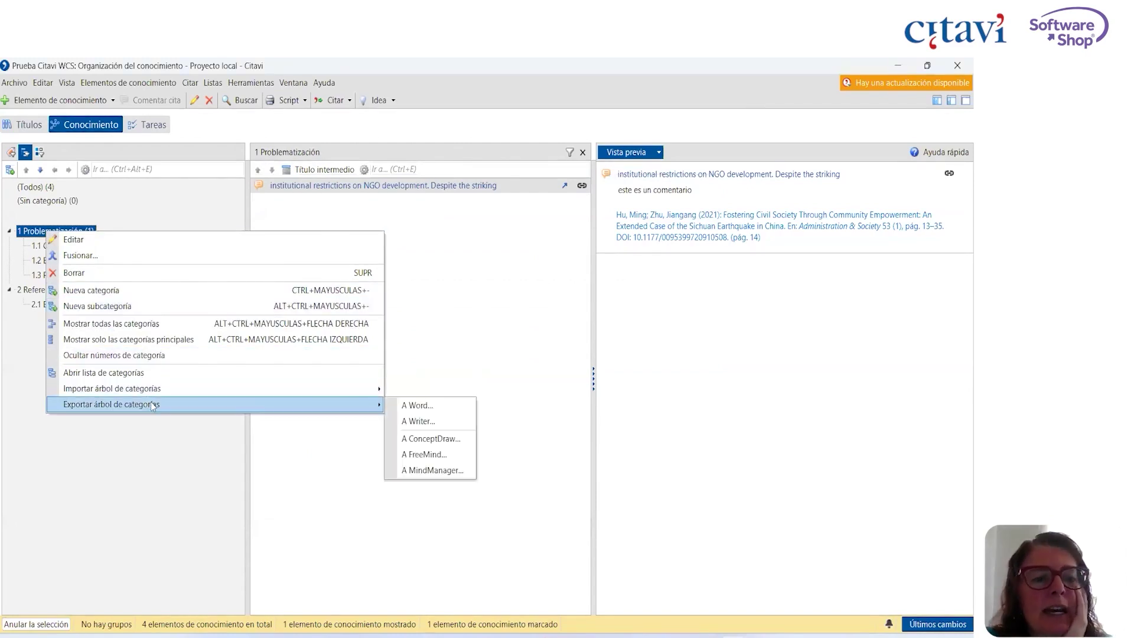
{"action": "left_click", "coordinate": [415, 406]}
{"action": "left_click", "coordinate": [144, 187]}
{"action": "left_click", "coordinate": [391, 395]}
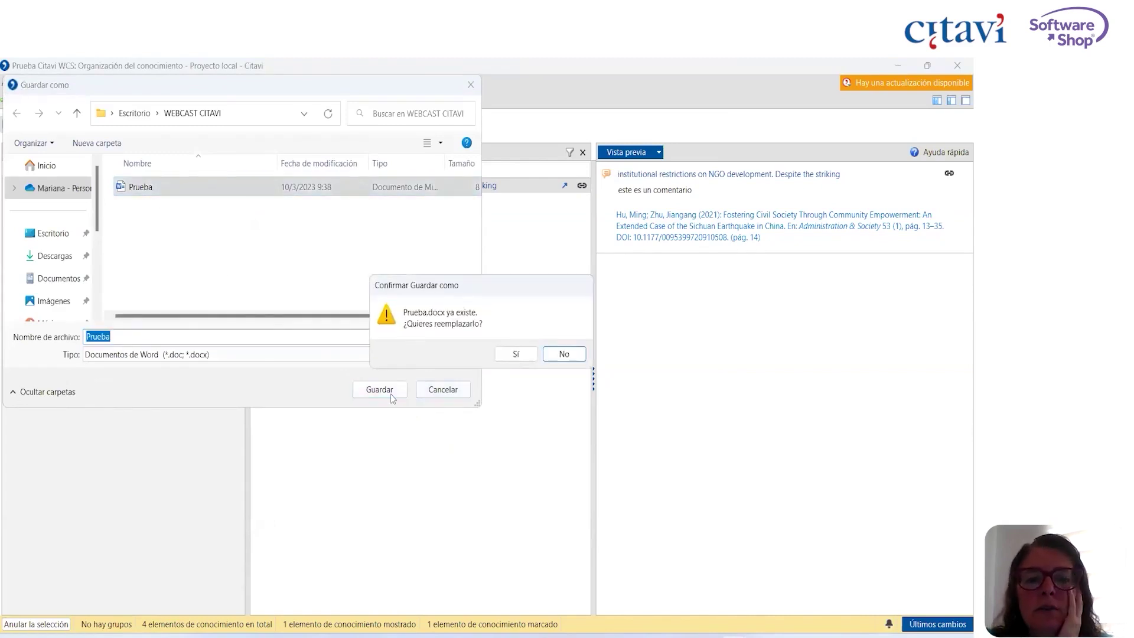
{"action": "left_click", "coordinate": [514, 353]}
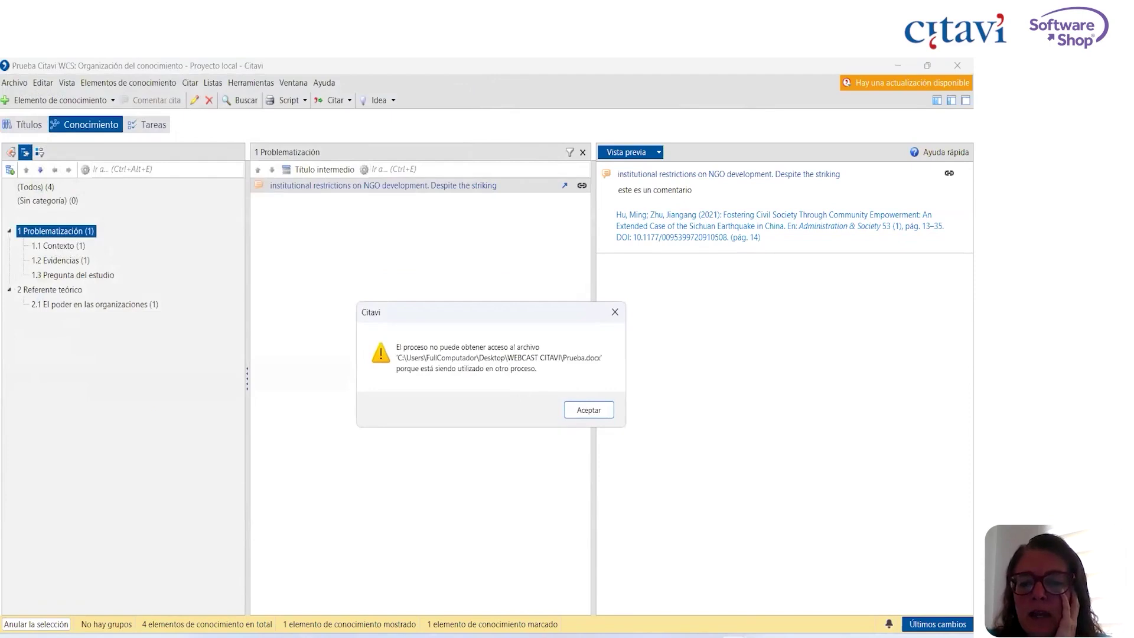
{"action": "left_click", "coordinate": [588, 411]}
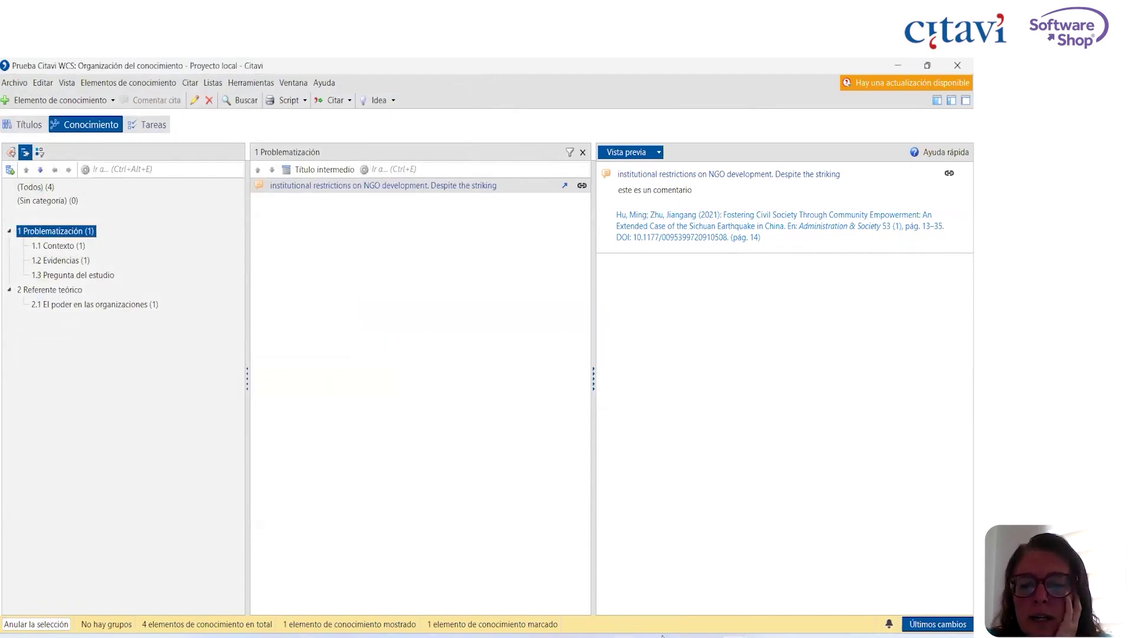
Close the open Word documents Prueba and Documento1, discarding the changes in Documento1.
{"action": "mouse_move", "coordinate": [650, 635]}
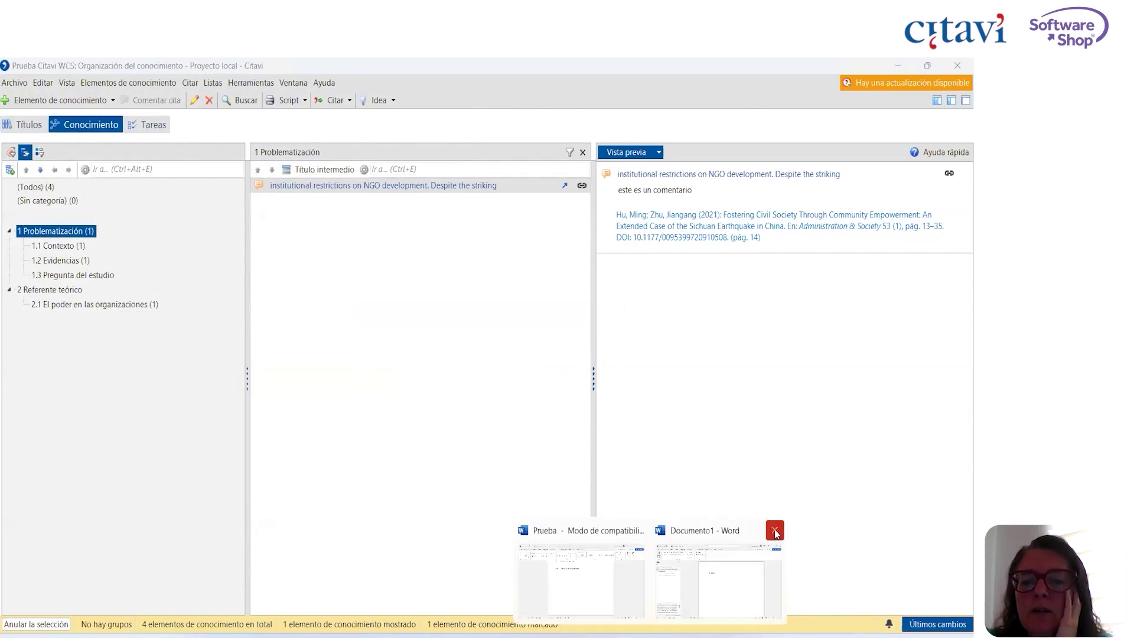
{"action": "left_click", "coordinate": [643, 531]}
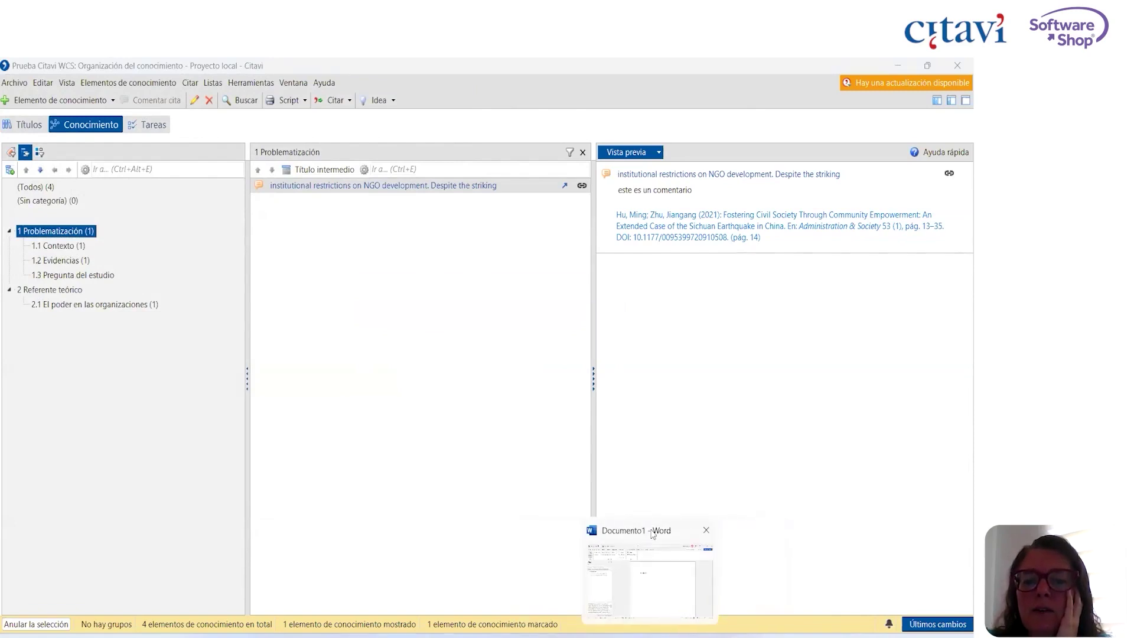
{"action": "left_click", "coordinate": [706, 530]}
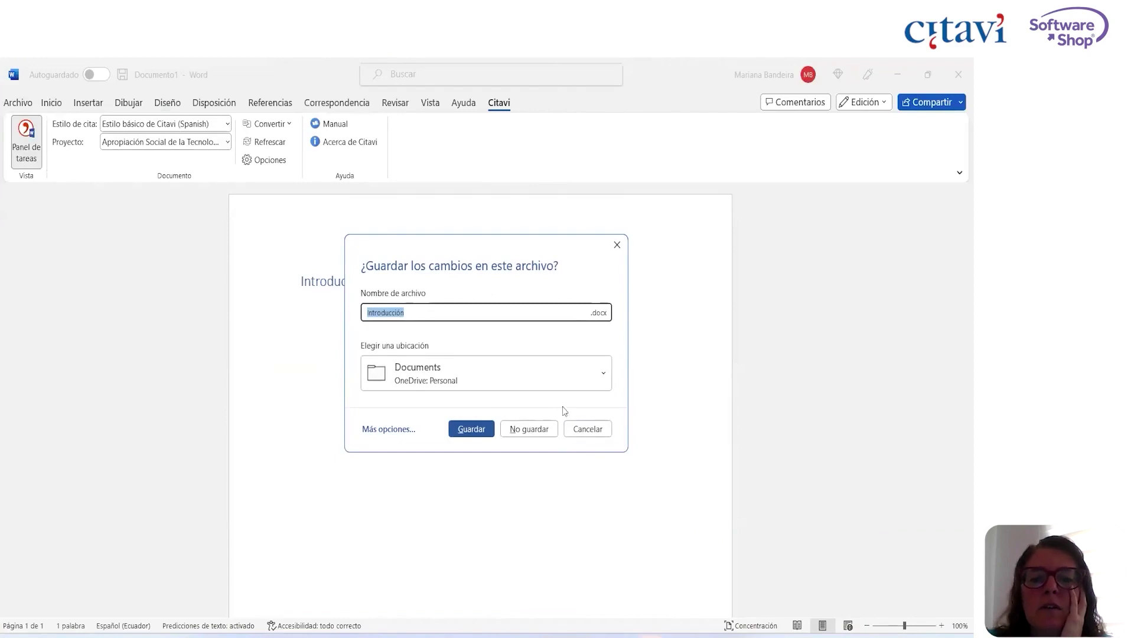
{"action": "left_click", "coordinate": [540, 429]}
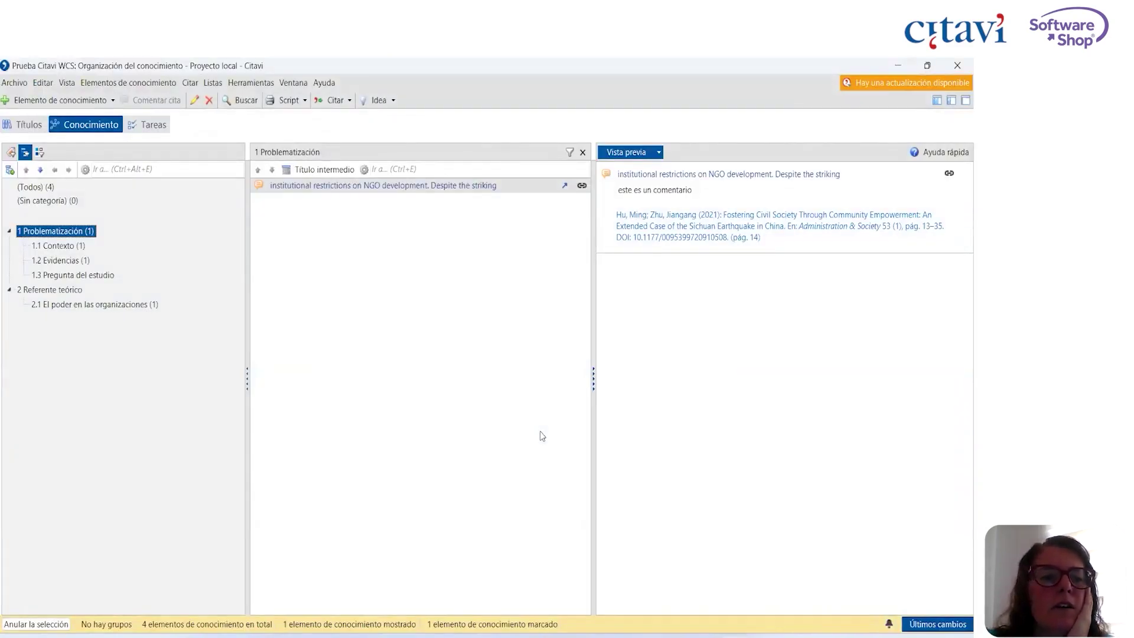
Export the category tree to Word as Prueba in the WEBCAST CITAVI folder, replacing the existing file.
{"action": "right_click", "coordinate": [68, 237]}
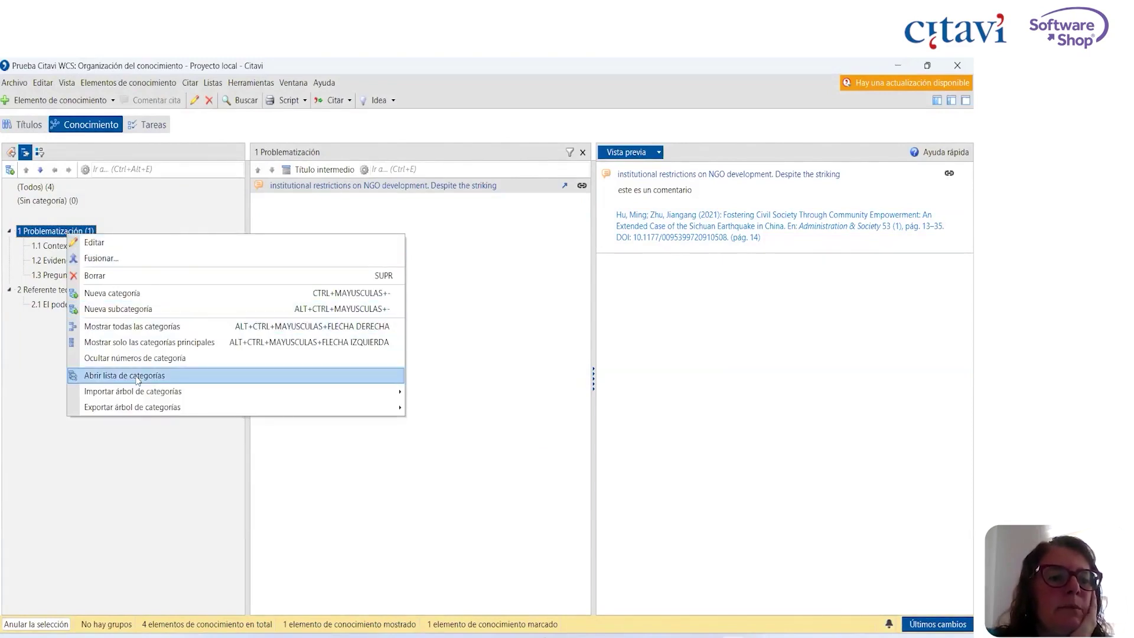
{"action": "mouse_move", "coordinate": [149, 397]}
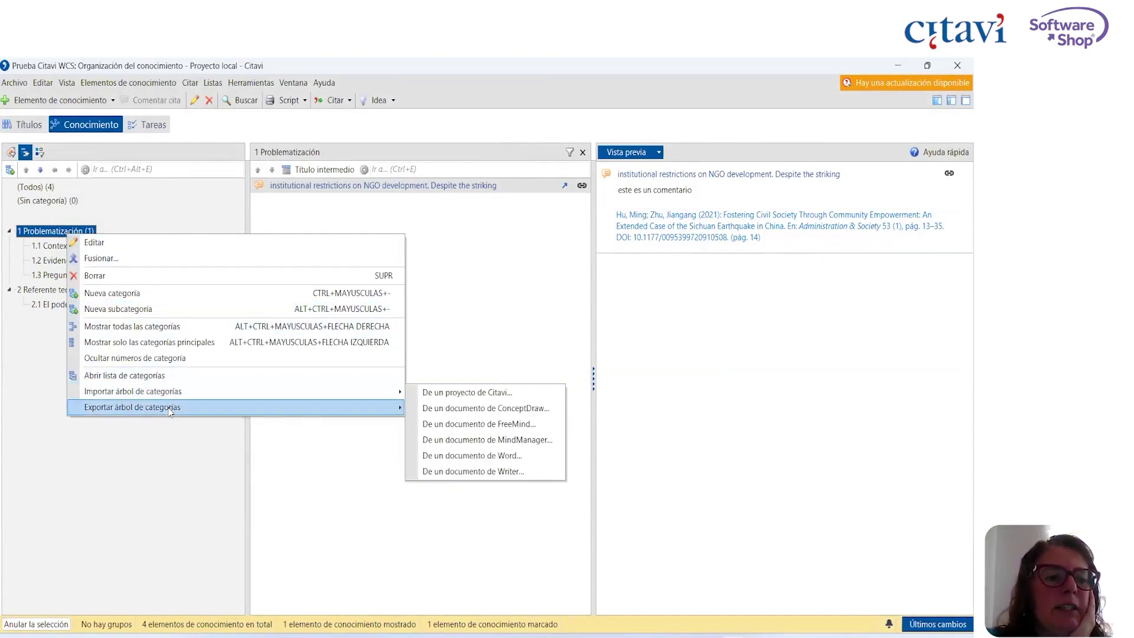
{"action": "mouse_move", "coordinate": [274, 406]}
{"action": "left_click", "coordinate": [428, 413]}
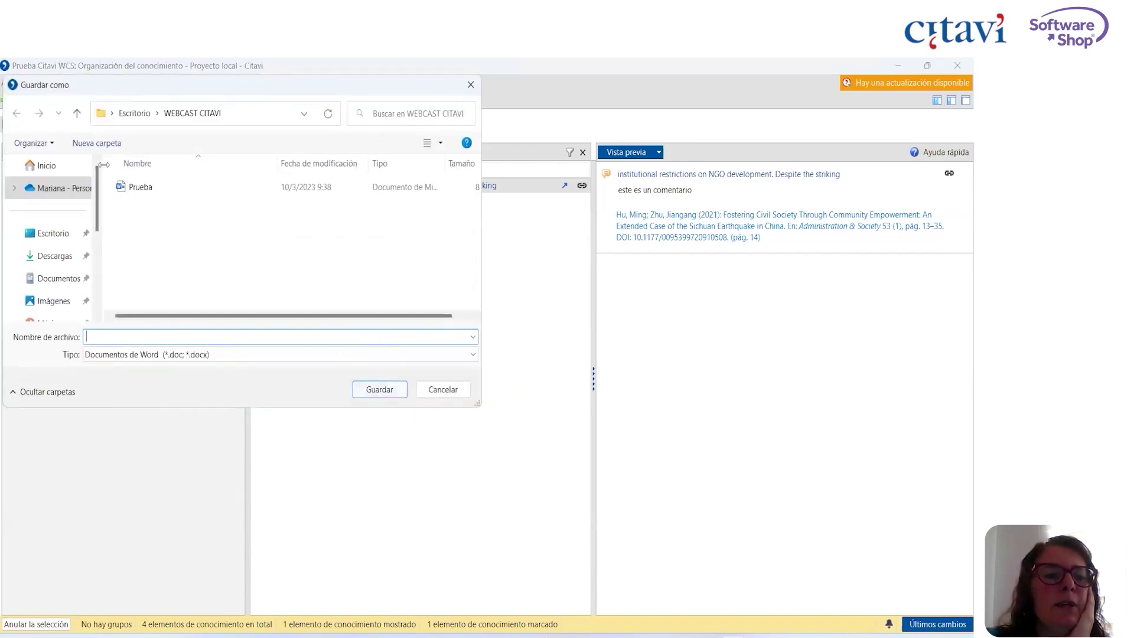
{"action": "left_click", "coordinate": [134, 187]}
{"action": "left_click", "coordinate": [381, 388]}
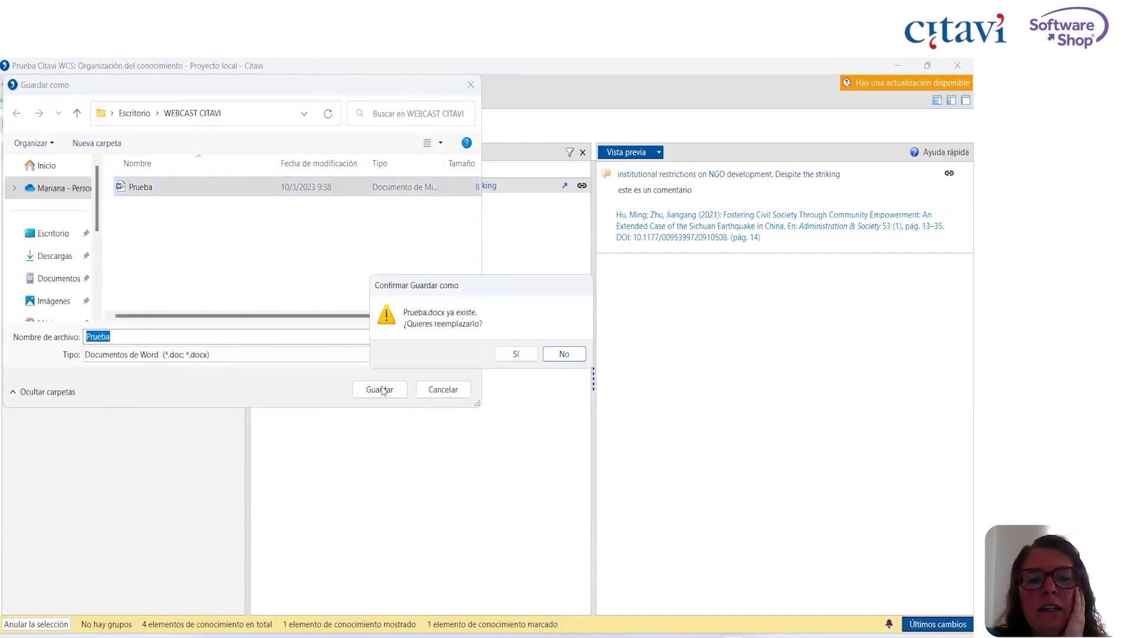
{"action": "left_click", "coordinate": [513, 355]}
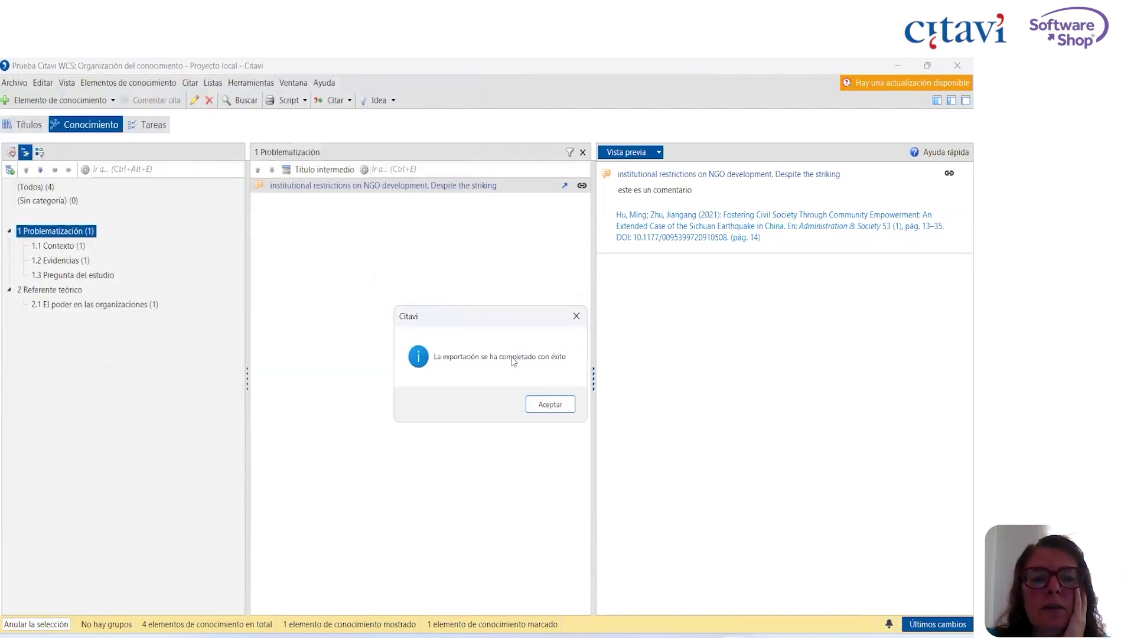
{"action": "left_click", "coordinate": [561, 408]}
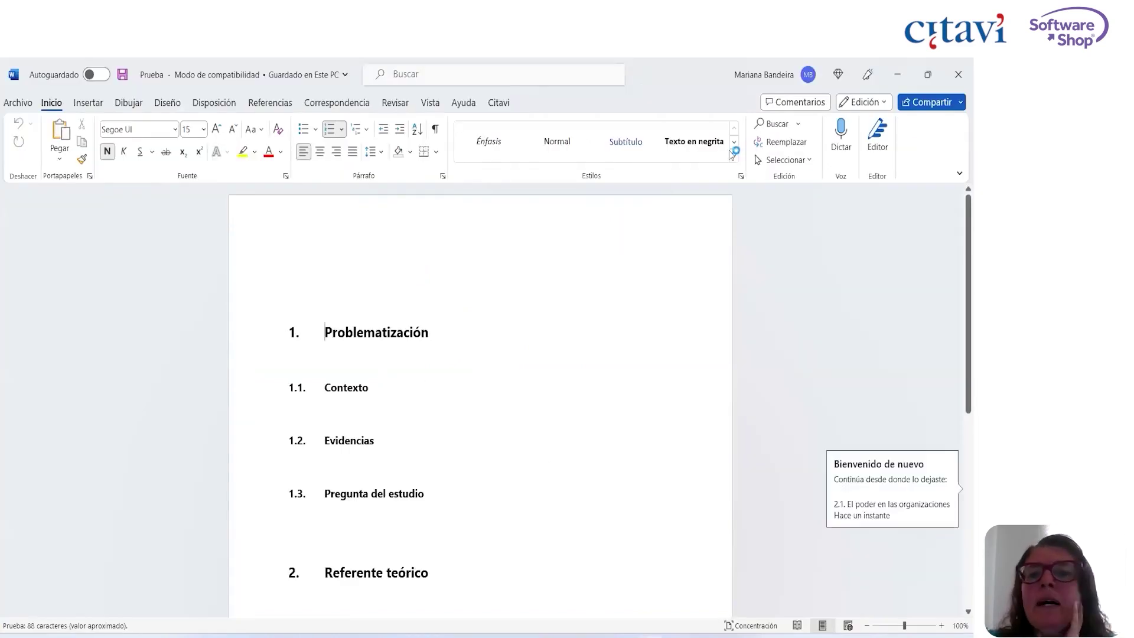
In the exported Word document Prueba, show the Citavi add-in's task pane and link the project "Prueba Citavi WCS".
{"action": "left_click", "coordinate": [499, 103]}
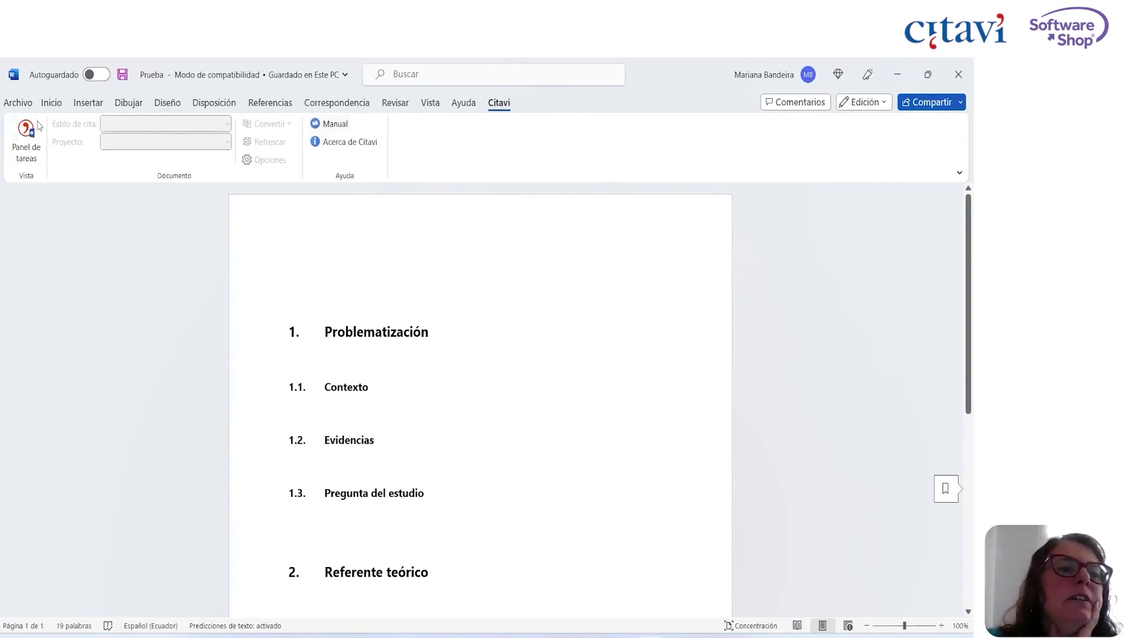
{"action": "left_click", "coordinate": [24, 151]}
{"action": "left_click", "coordinate": [24, 144]}
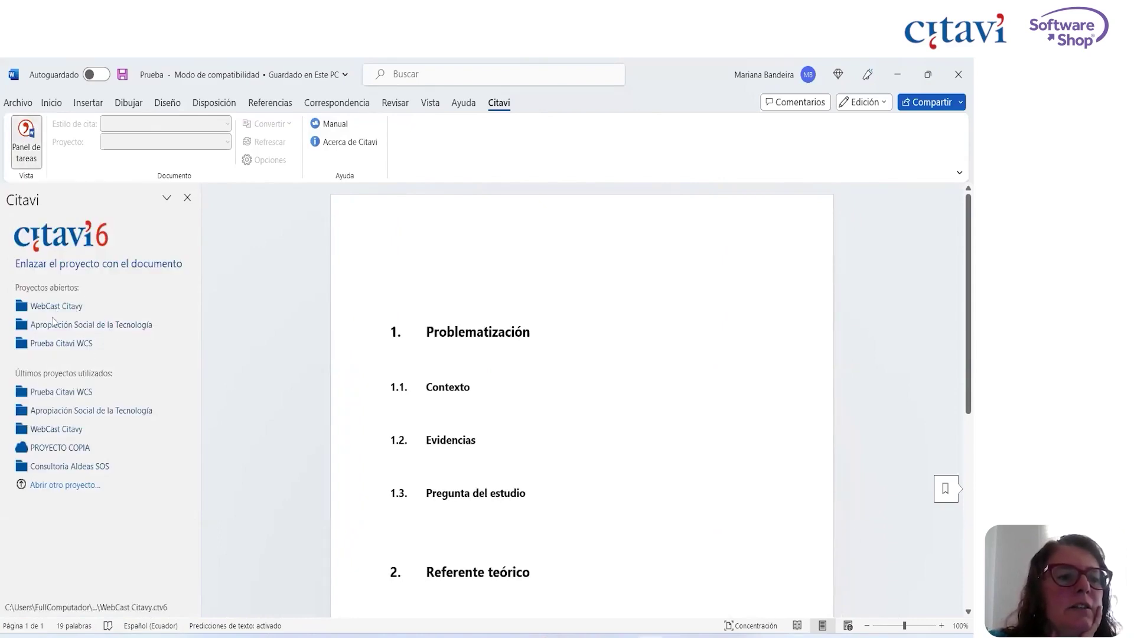
{"action": "left_click", "coordinate": [54, 345]}
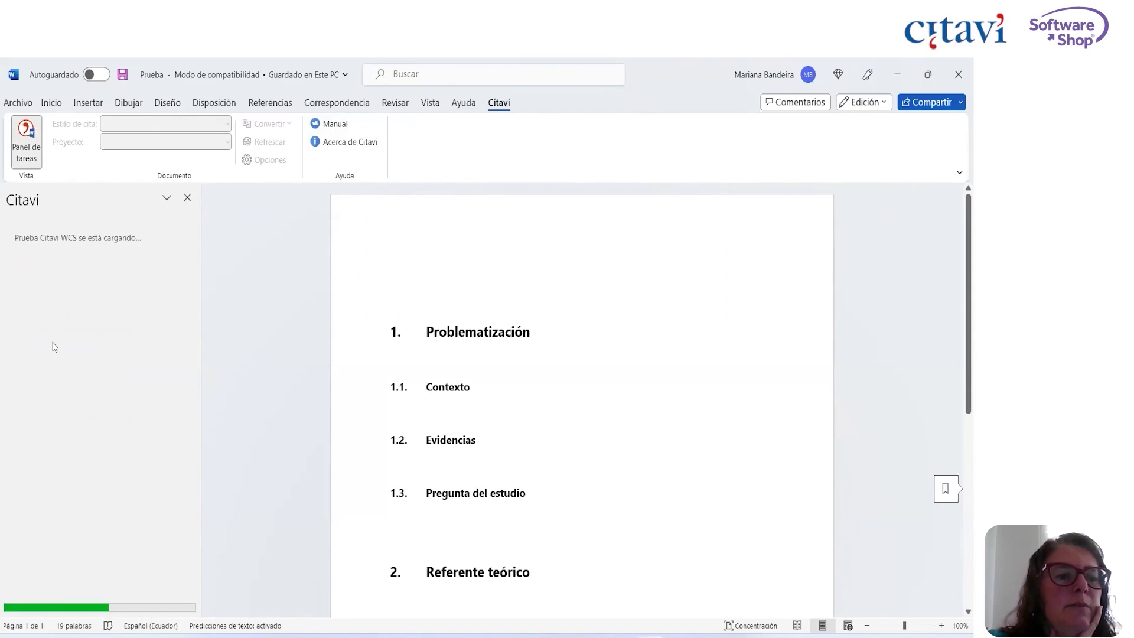
{"action": "mouse_move", "coordinate": [715, 634]}
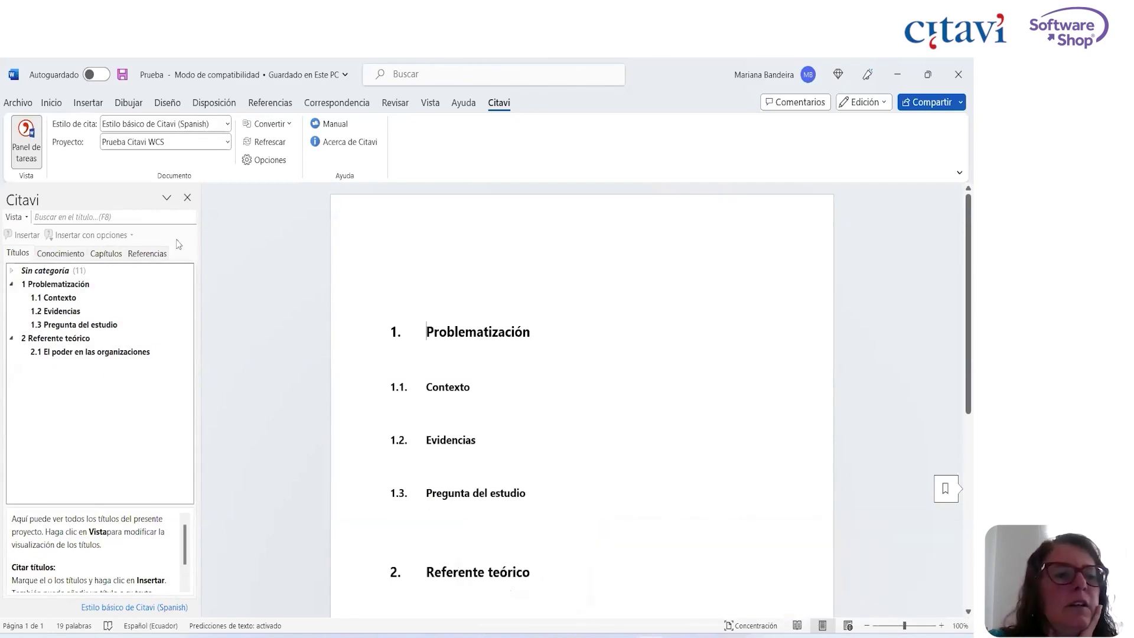
Insert the project's categories together with their knowledge items into the document, starting from the category "1 Problematización".
{"action": "left_click", "coordinate": [76, 284]}
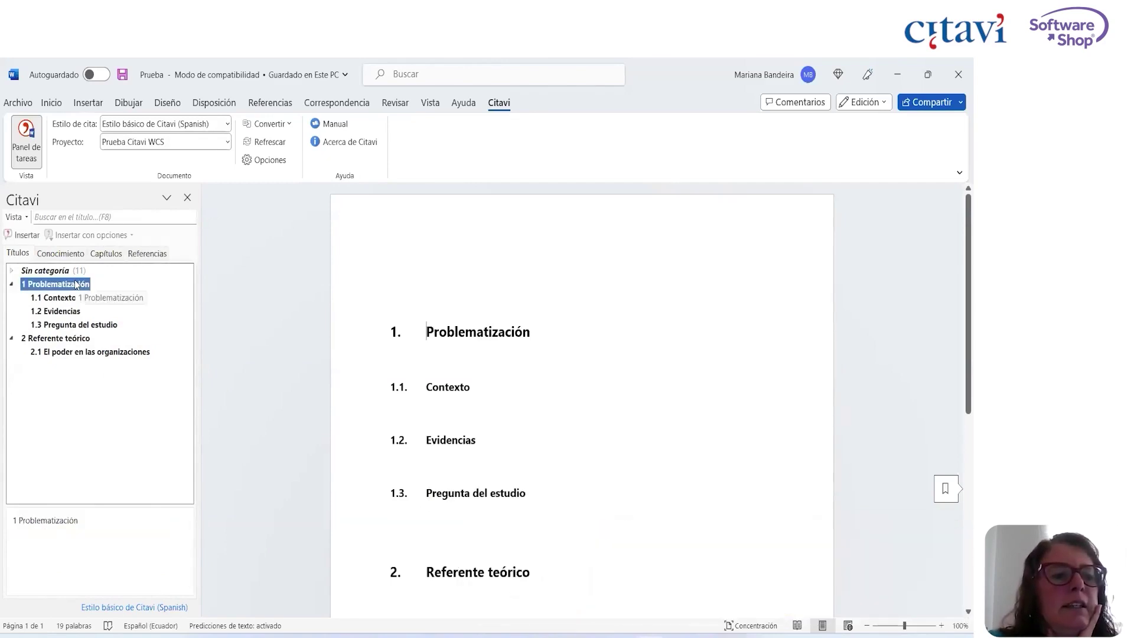
{"action": "left_click", "coordinate": [68, 254]}
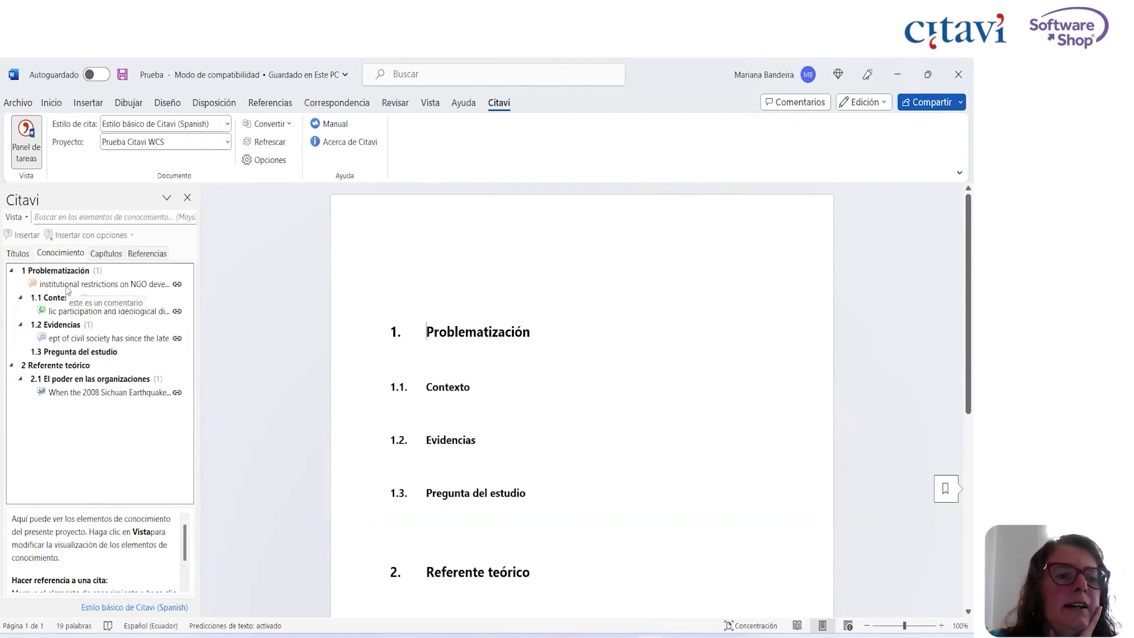
{"action": "left_click", "coordinate": [67, 272]}
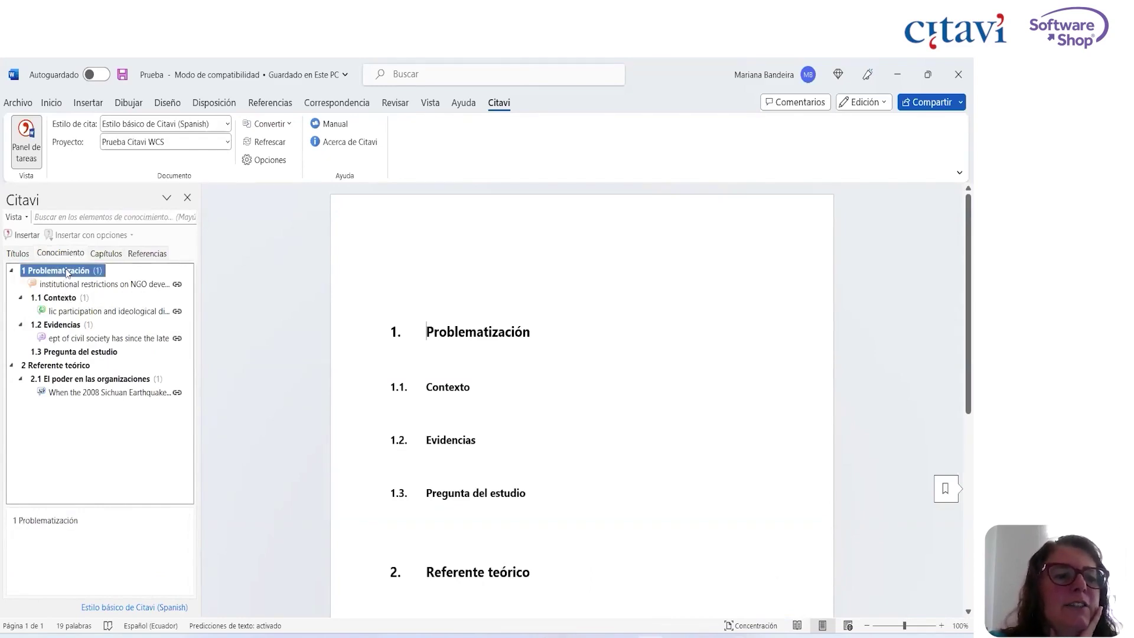
{"action": "right_click", "coordinate": [67, 272]}
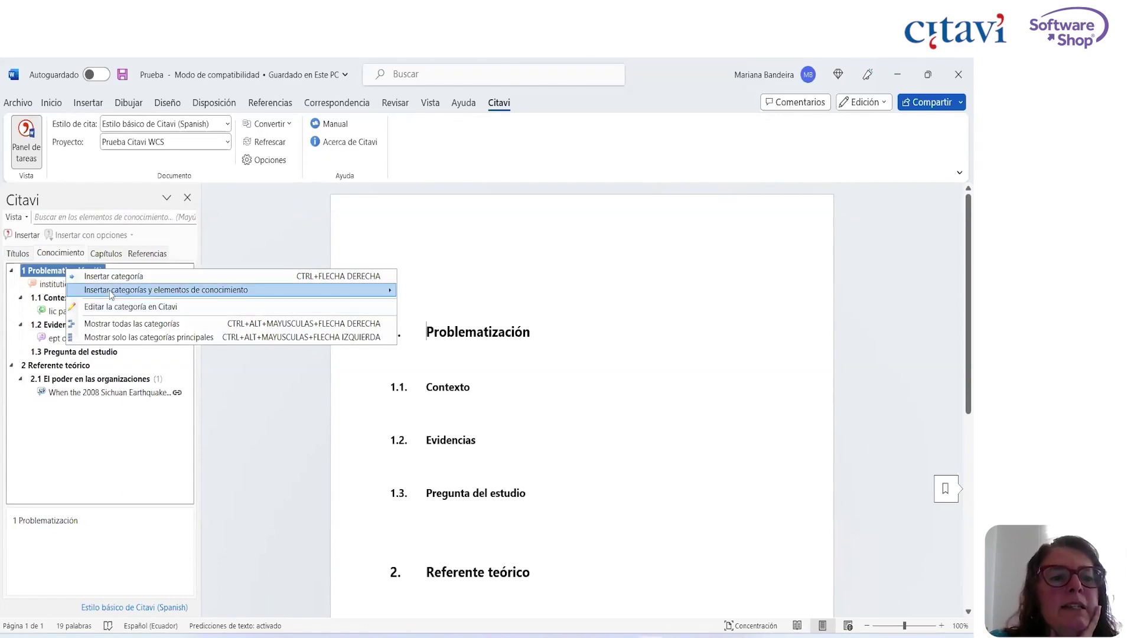
{"action": "mouse_move", "coordinate": [147, 291]}
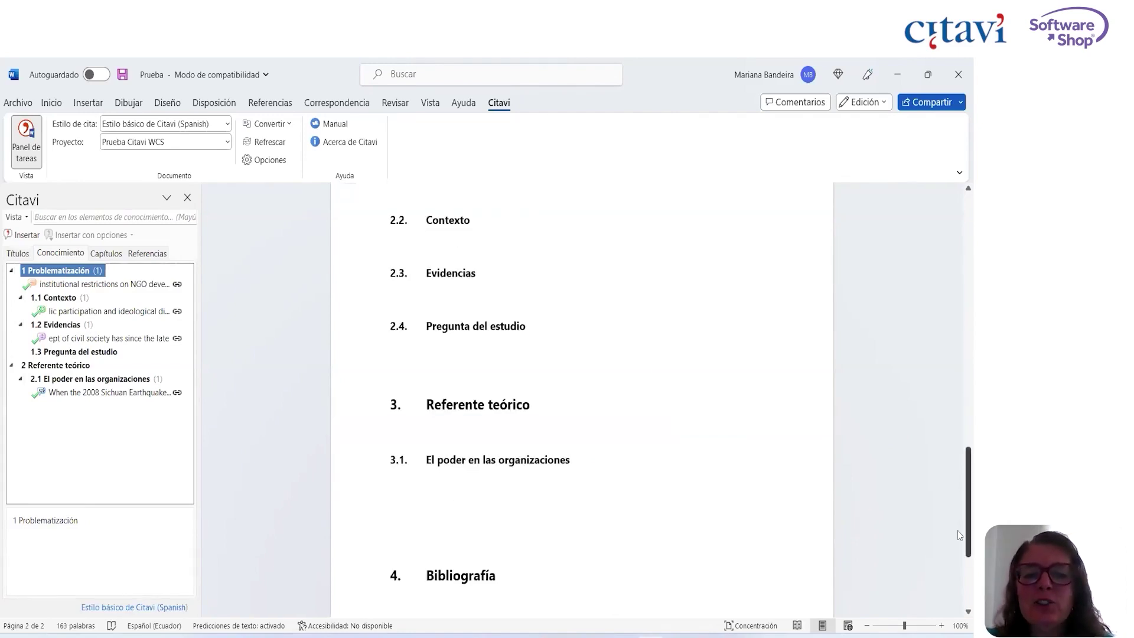
Review the inserted chapters, quotations and citations in the document down to the Bibliografía section at its end.
{"action": "scroll", "coordinate": [959, 241], "scroll_direction": "up", "scroll_amount": 15}
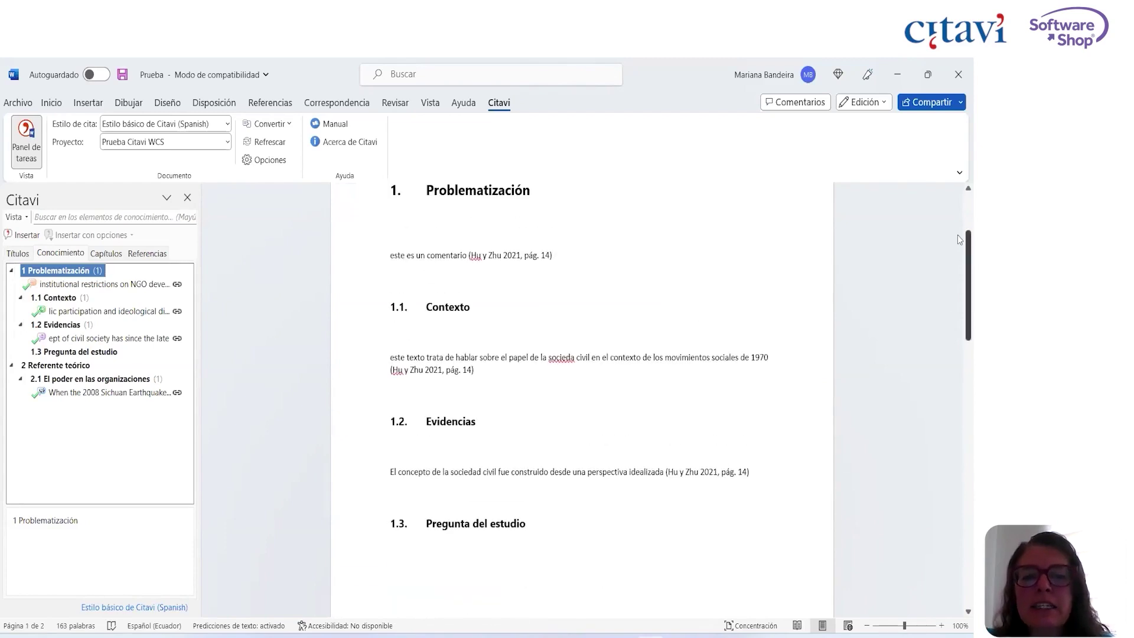
{"action": "scroll", "coordinate": [960, 389], "scroll_direction": "down", "scroll_amount": 10}
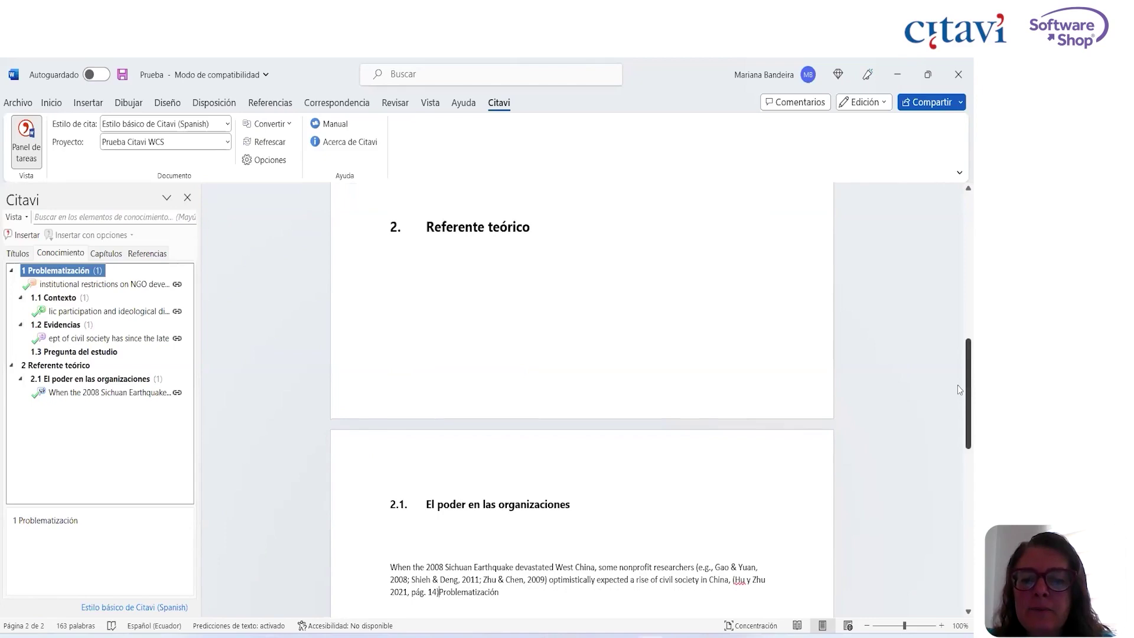
{"action": "scroll", "coordinate": [957, 466], "scroll_direction": "down", "scroll_amount": 5}
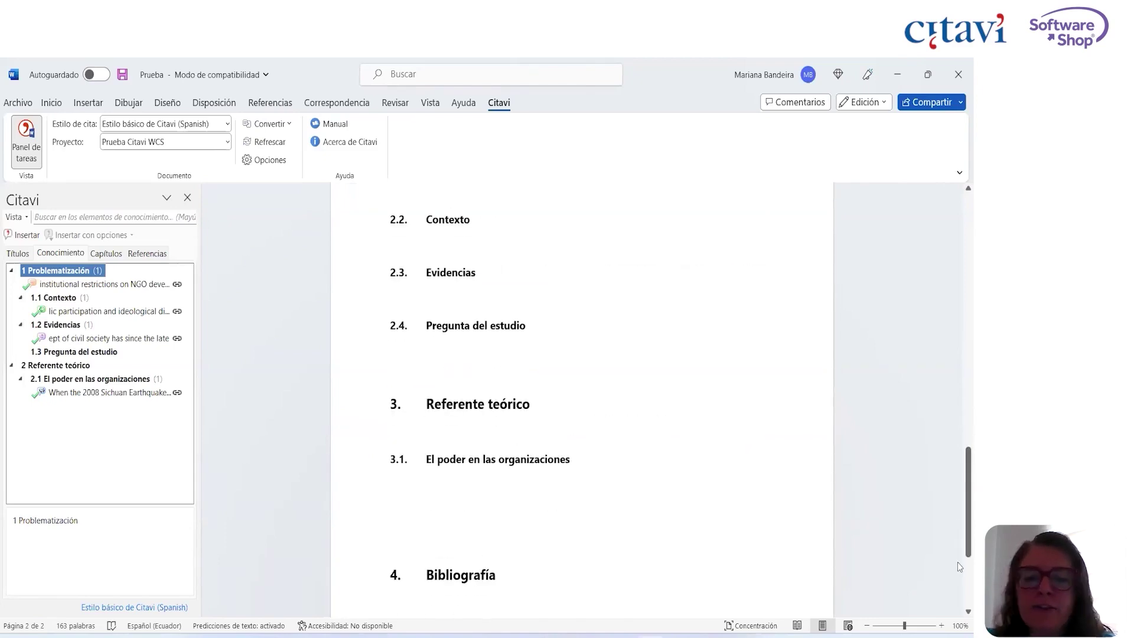
{"action": "scroll", "coordinate": [957, 561], "scroll_direction": "down", "scroll_amount": 3}
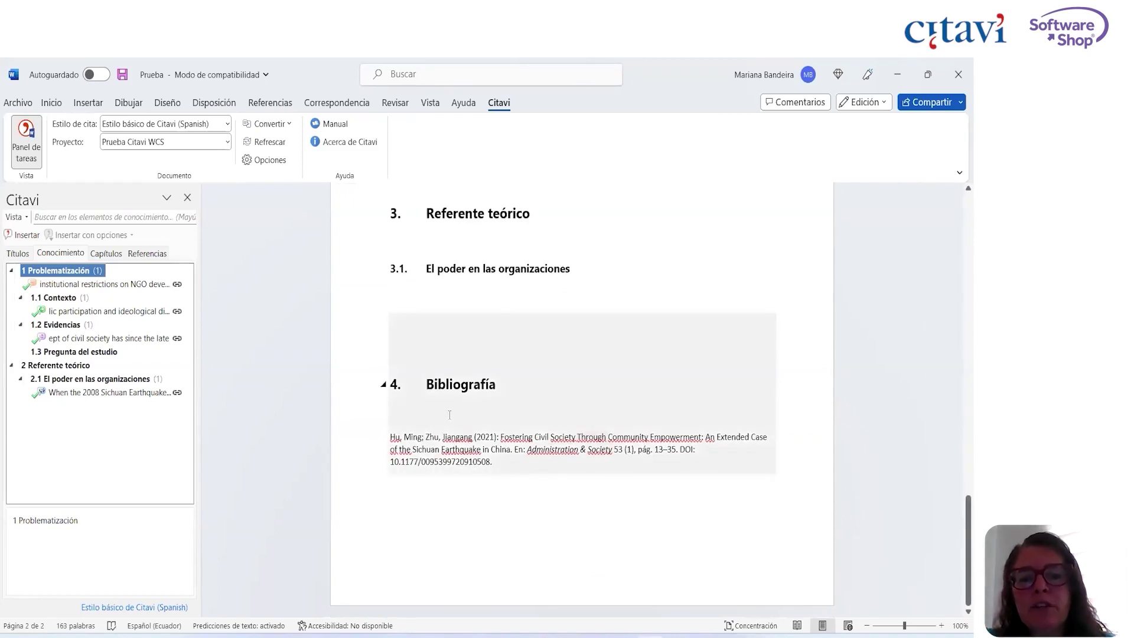
{"action": "left_click", "coordinate": [450, 385]}
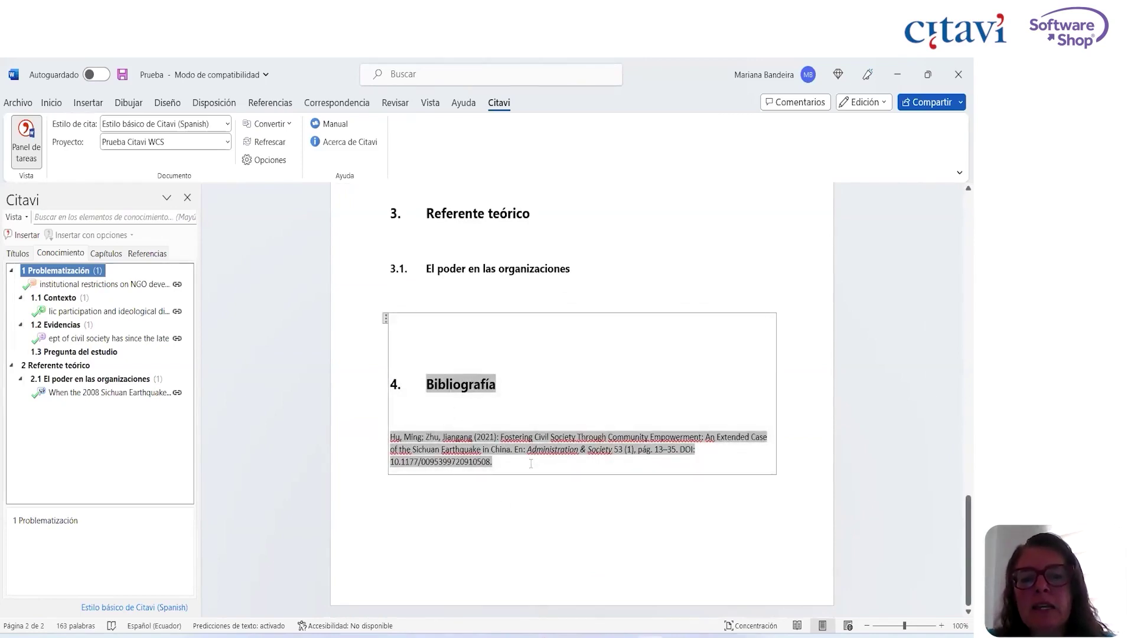
Leave the Word document, close Citavi's category list window, and switch to the Citavi project "Apropiación Social de la Tecnología".
{"action": "left_click", "coordinate": [531, 462]}
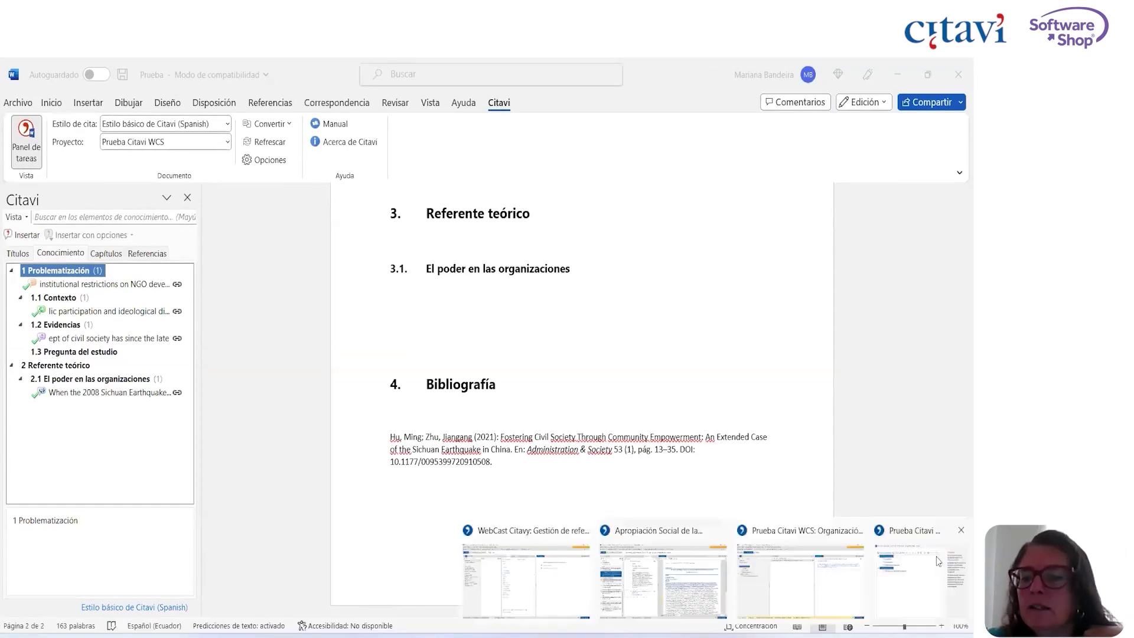
{"action": "left_click", "coordinate": [761, 531]}
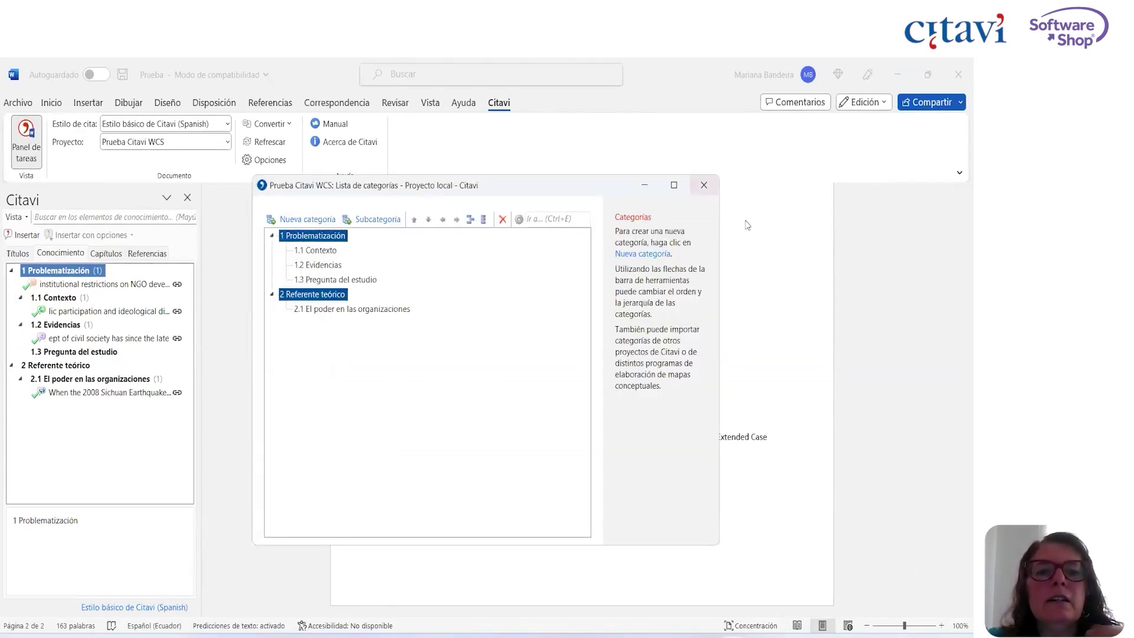
{"action": "left_click", "coordinate": [696, 607]}
{"action": "mouse_move", "coordinate": [734, 636]}
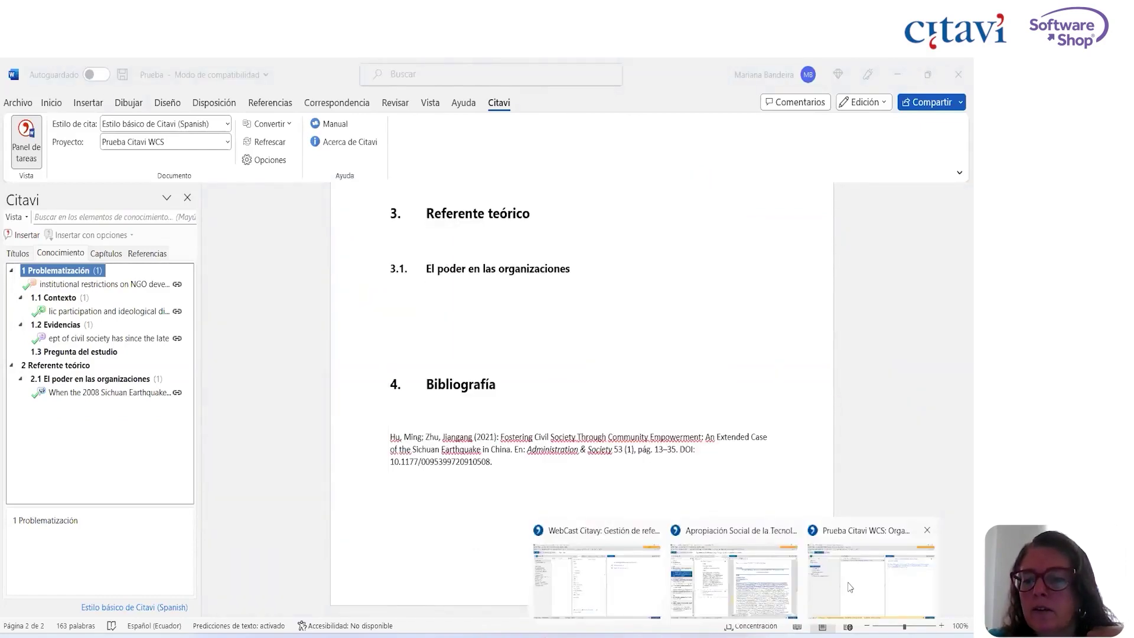
{"action": "left_click", "coordinate": [718, 588]}
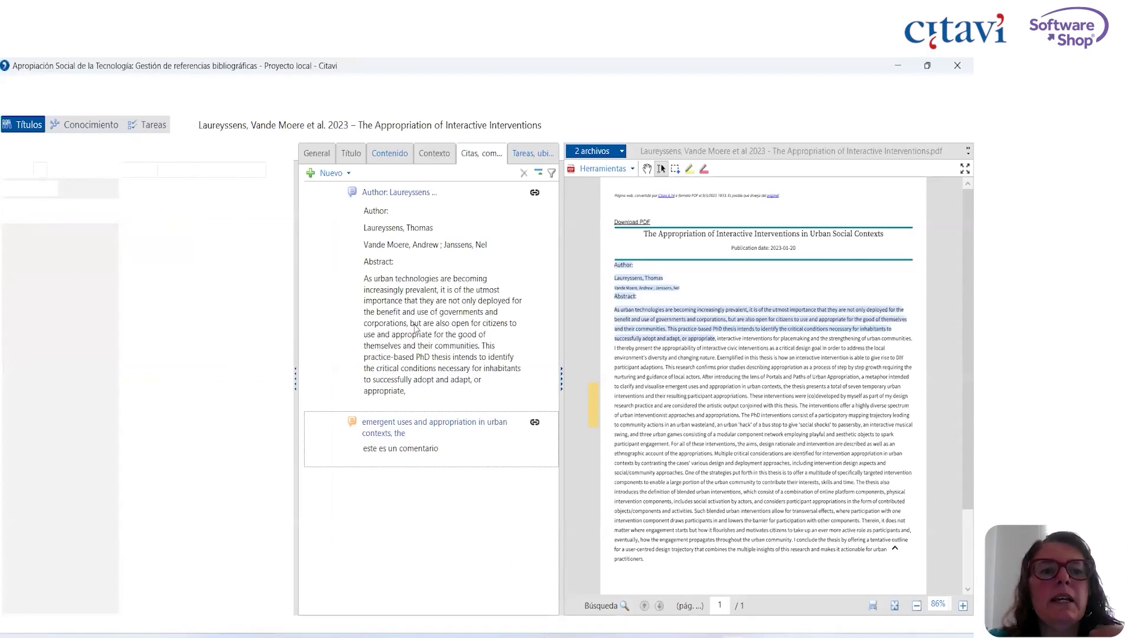
Look at the selected reference's tasks and locations, the task planner filtered by Mis tareas and Todas las tareas, and the knowledge organizer.
{"action": "left_click", "coordinate": [528, 154]}
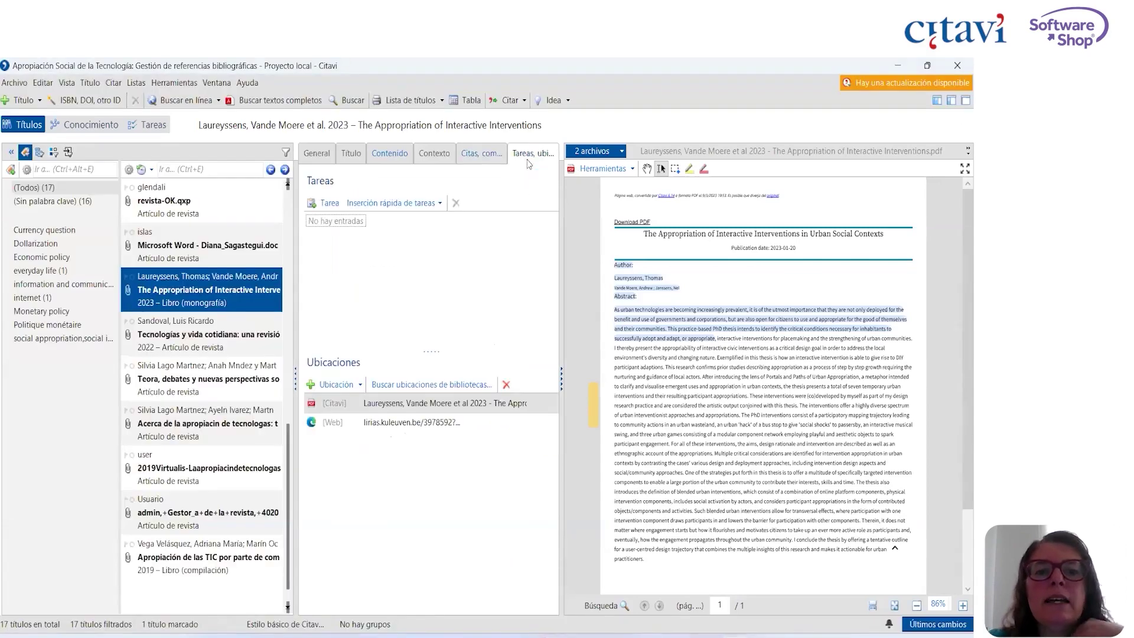
{"action": "left_click", "coordinate": [149, 123]}
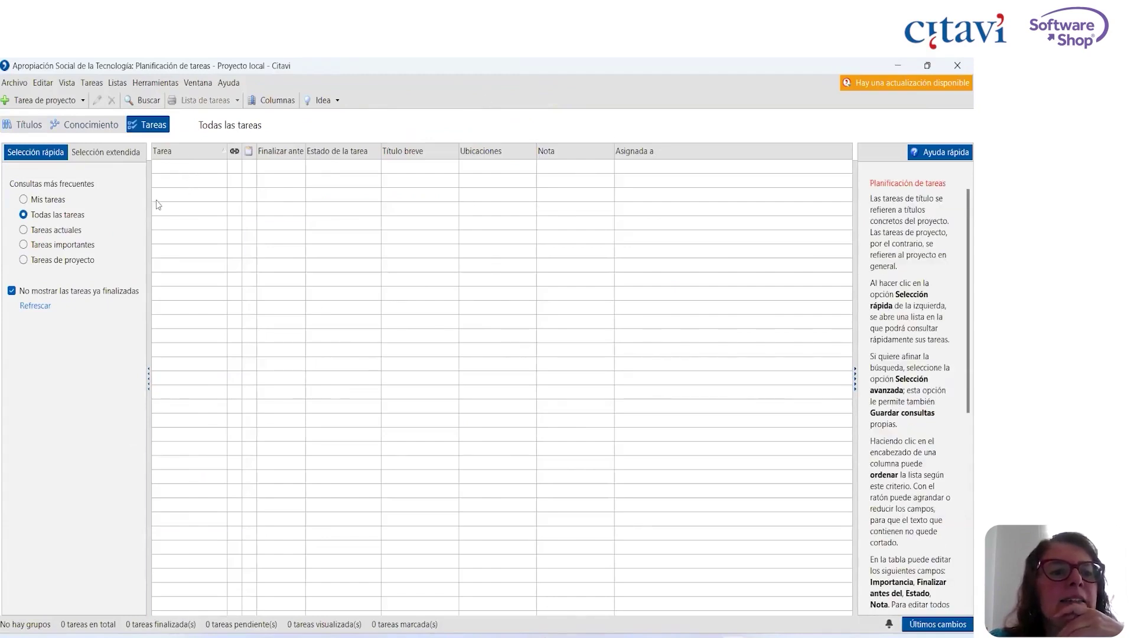
{"action": "left_click", "coordinate": [35, 198]}
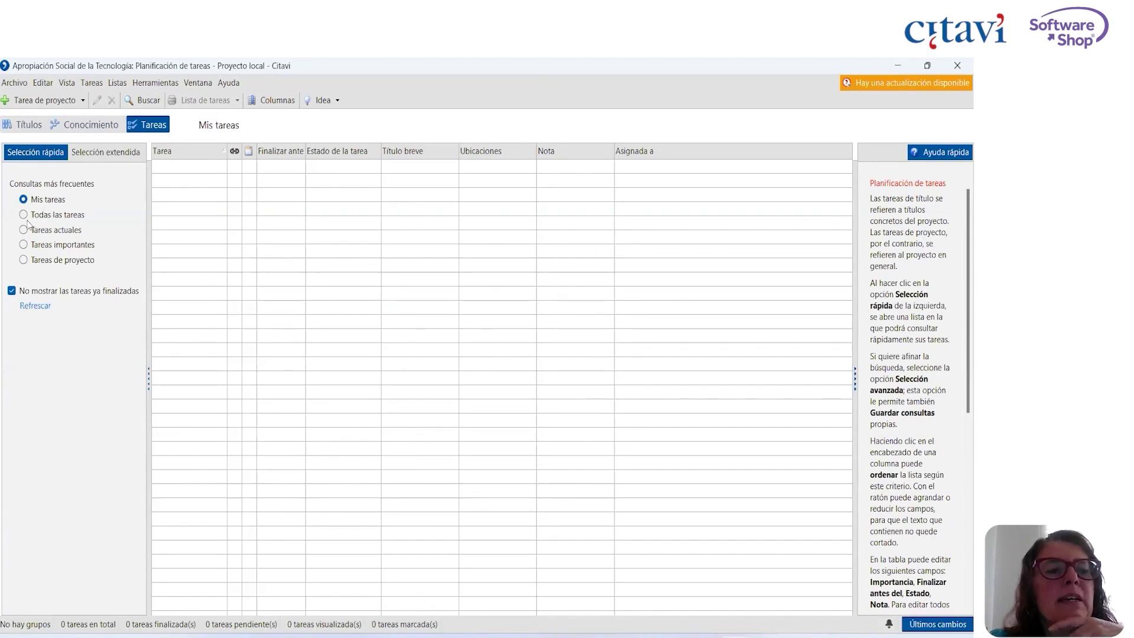
{"action": "left_click", "coordinate": [23, 215]}
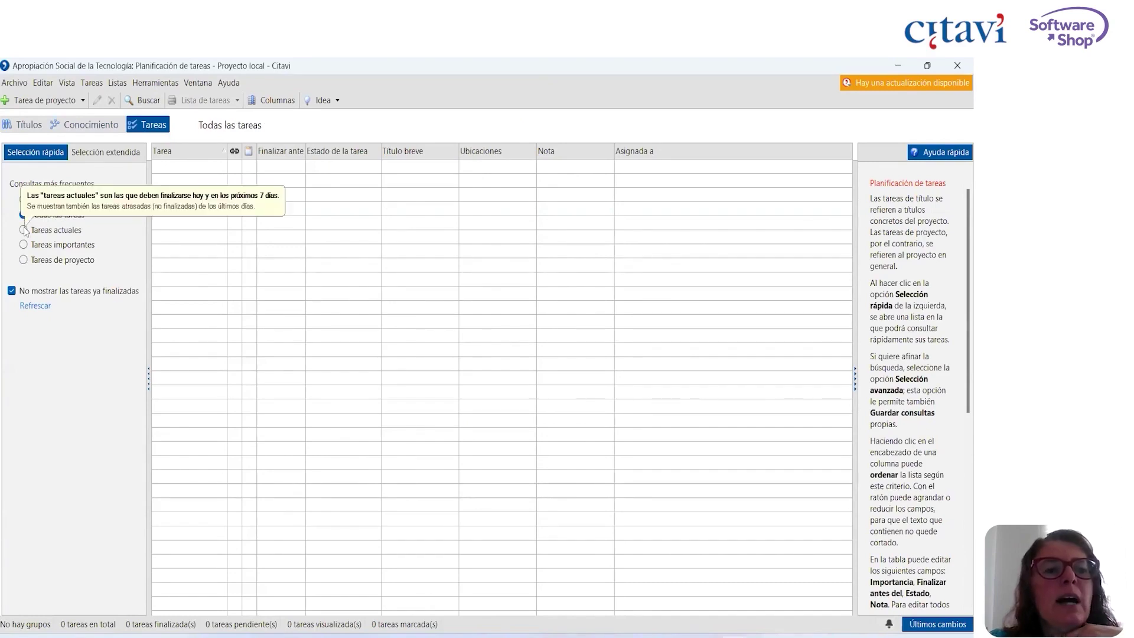
{"action": "left_click", "coordinate": [88, 125]}
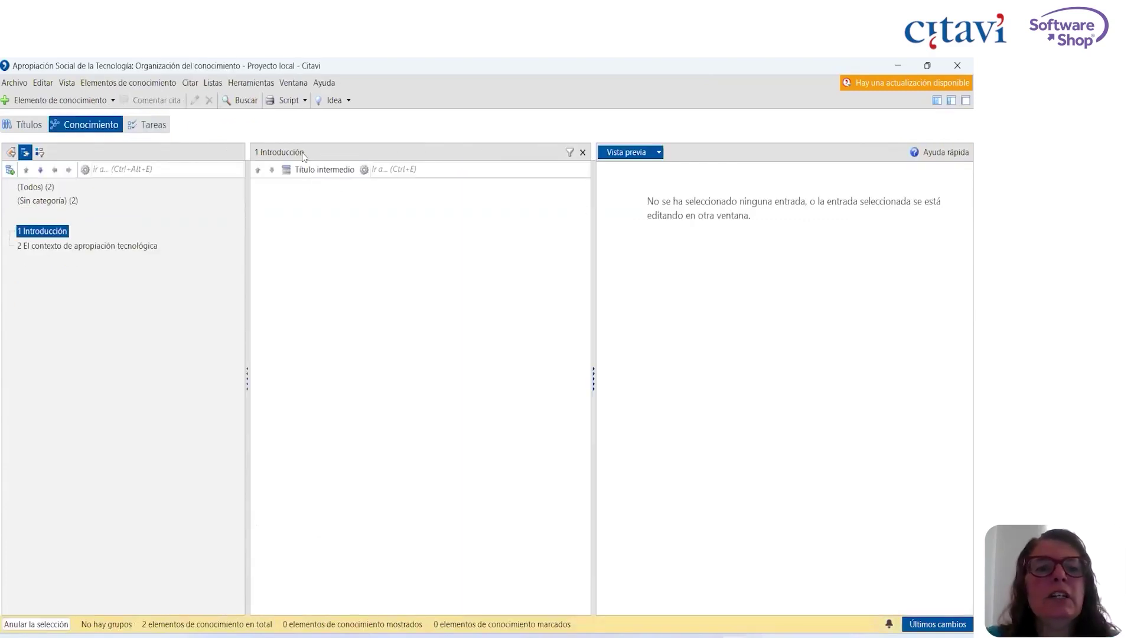
Create a task "REvisar texto a" for the selected reference, with a note asking a colleague by first name "ayudame a revisar antes de 20 de marzo".
{"action": "left_click", "coordinate": [35, 125]}
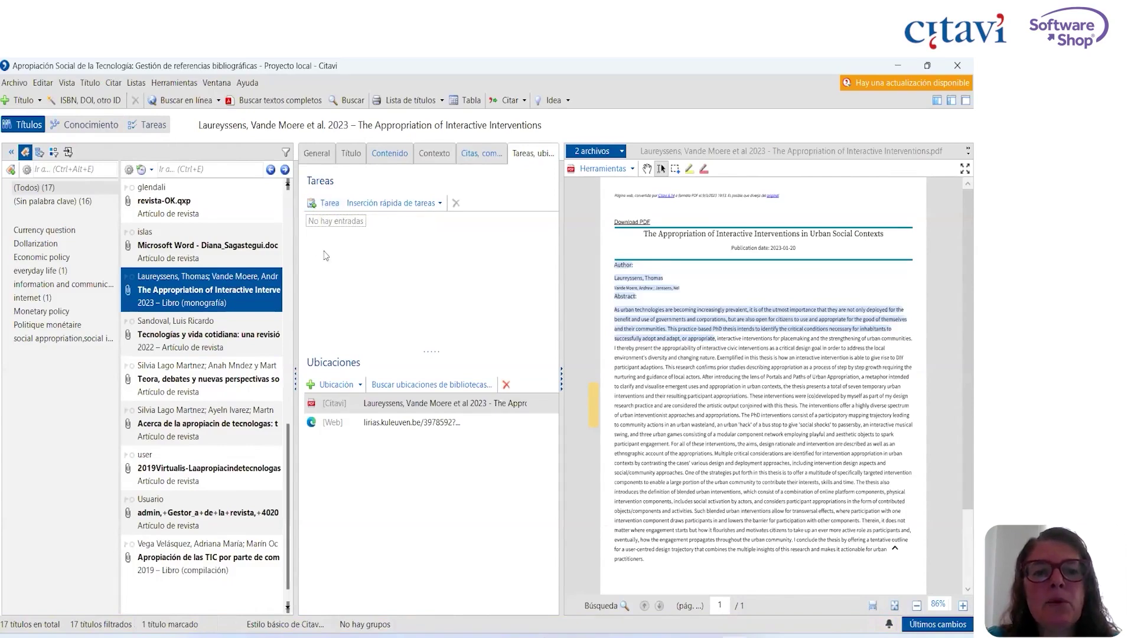
{"action": "left_click", "coordinate": [325, 203]}
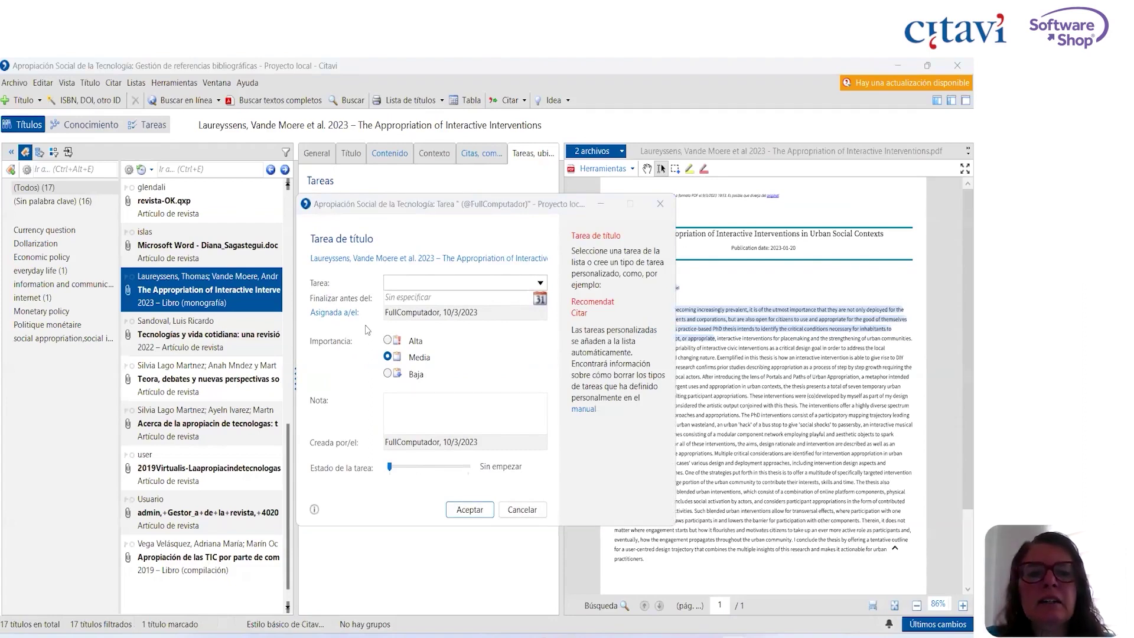
{"action": "left_click", "coordinate": [366, 325]}
{"action": "type", "text": "RE"}
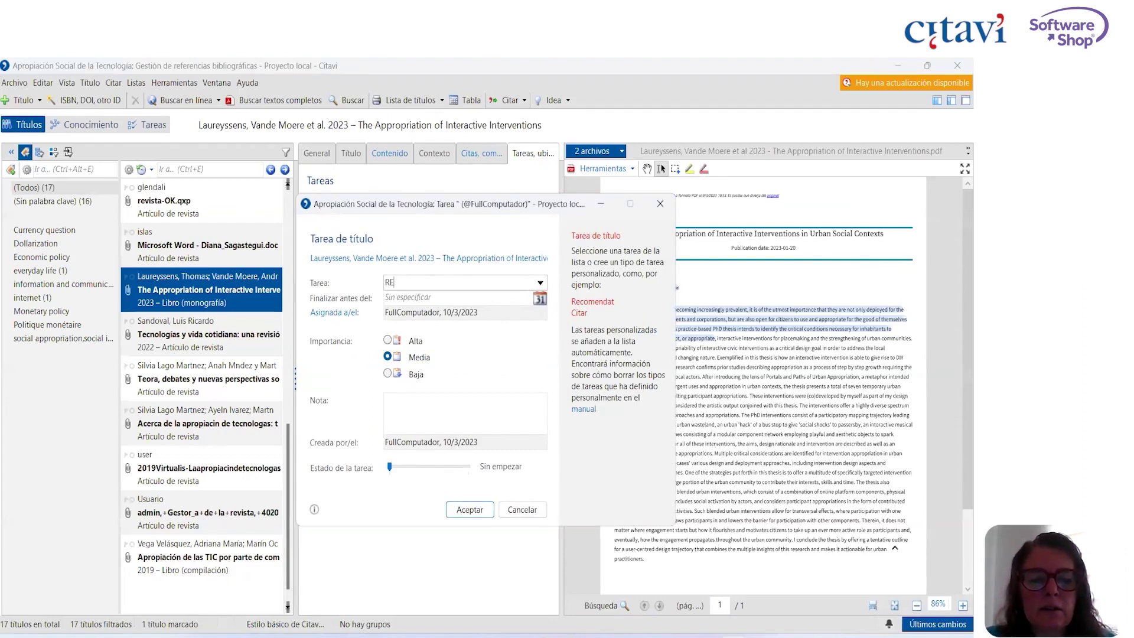
{"action": "type", "text": "visar texto a"}
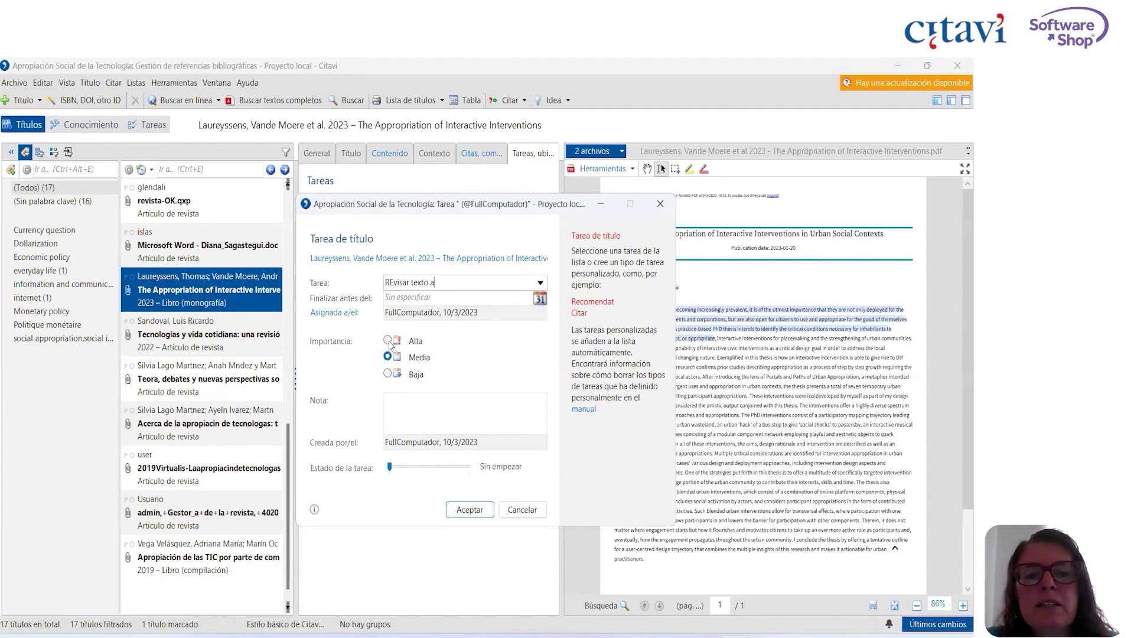
{"action": "left_click", "coordinate": [402, 406]}
{"action": "type", "text": "Yessica, ayudame a revisar antes de "}
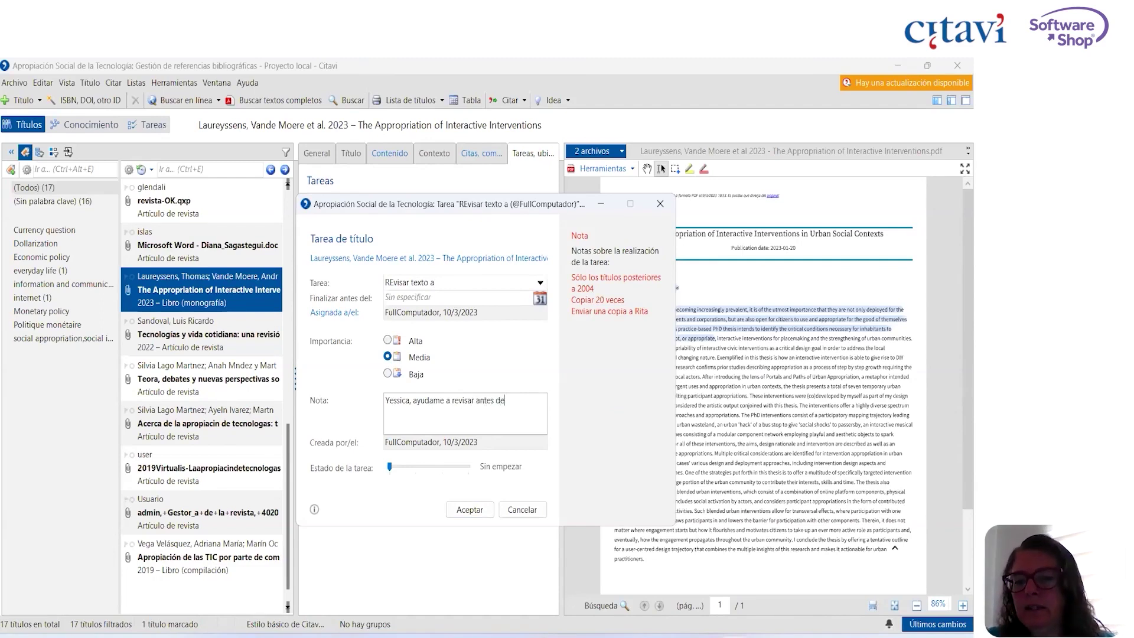
{"action": "type", "text": "20 de marzo"}
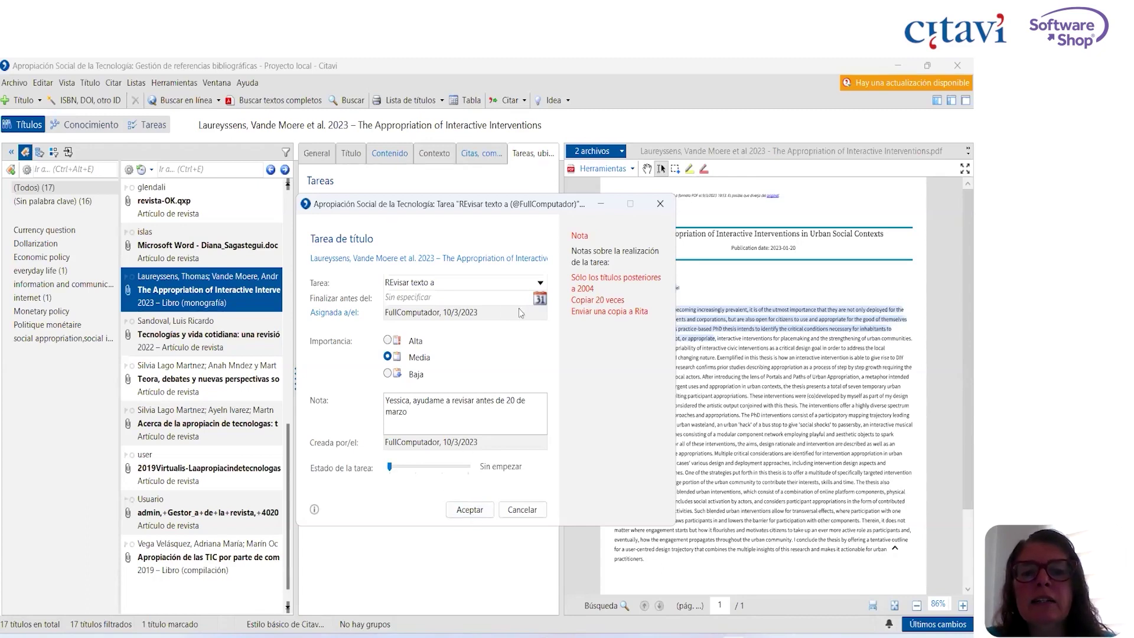
Set the task's deadline to 15 March 2023 and save the task.
{"action": "left_click", "coordinate": [538, 299]}
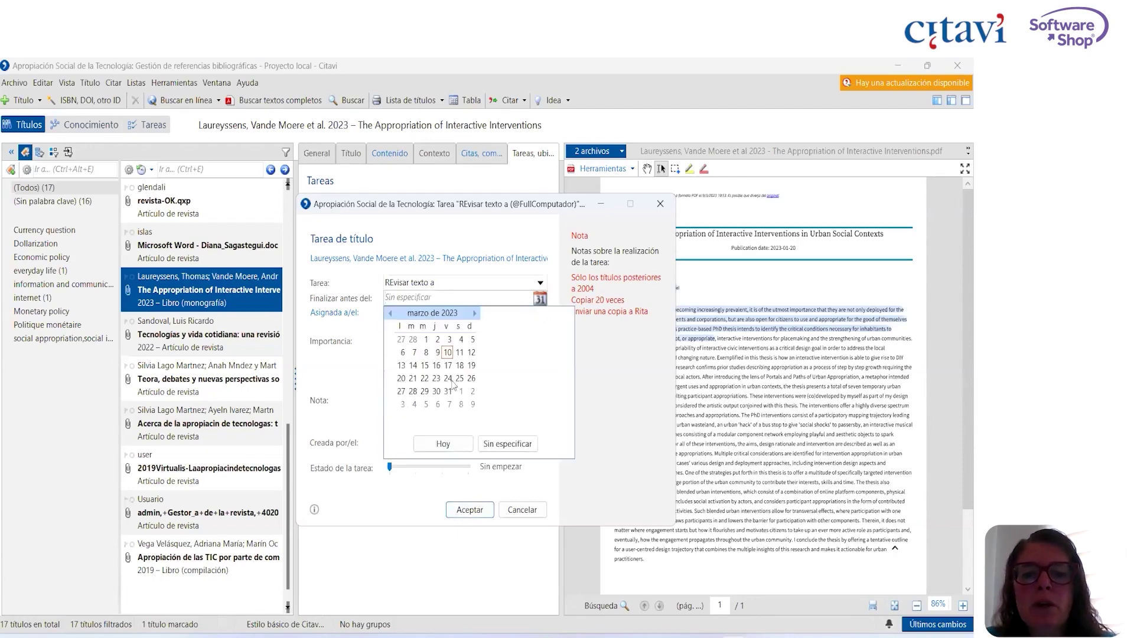
{"action": "left_click", "coordinate": [424, 365]}
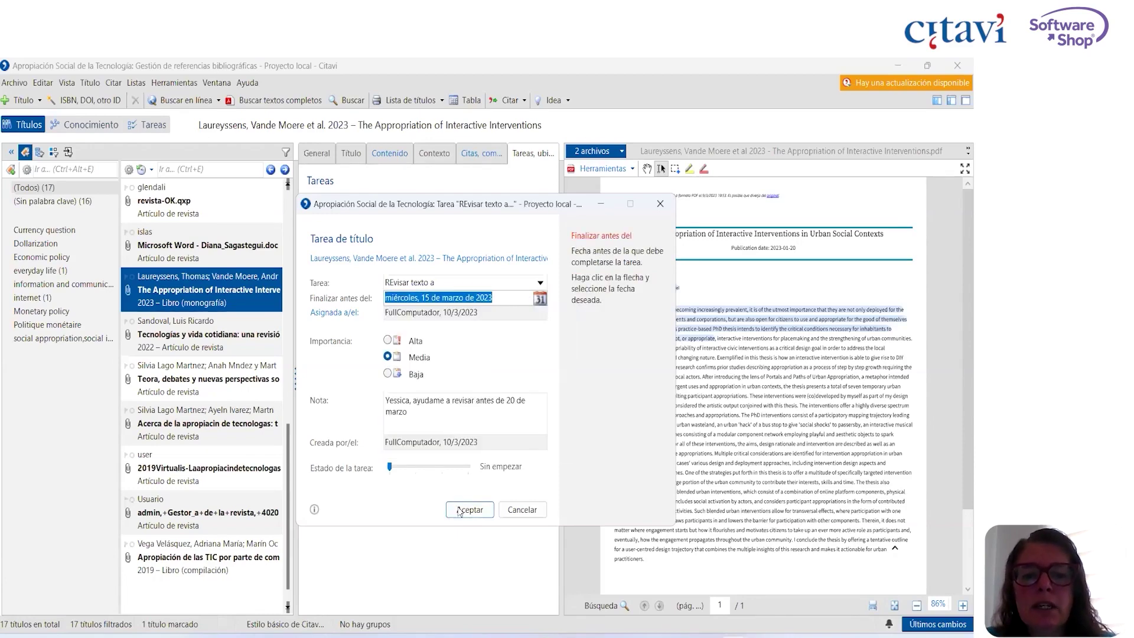
{"action": "left_click", "coordinate": [464, 514]}
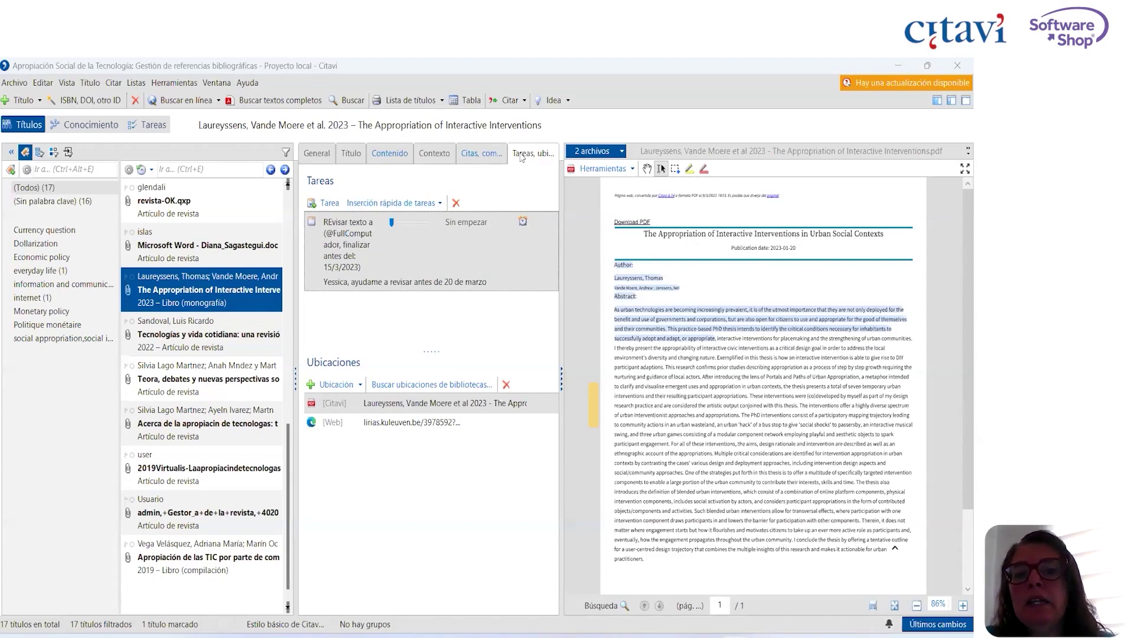
Check the new task in the task planner and review the knowledge and reference views of the project.
{"action": "left_click", "coordinate": [158, 124]}
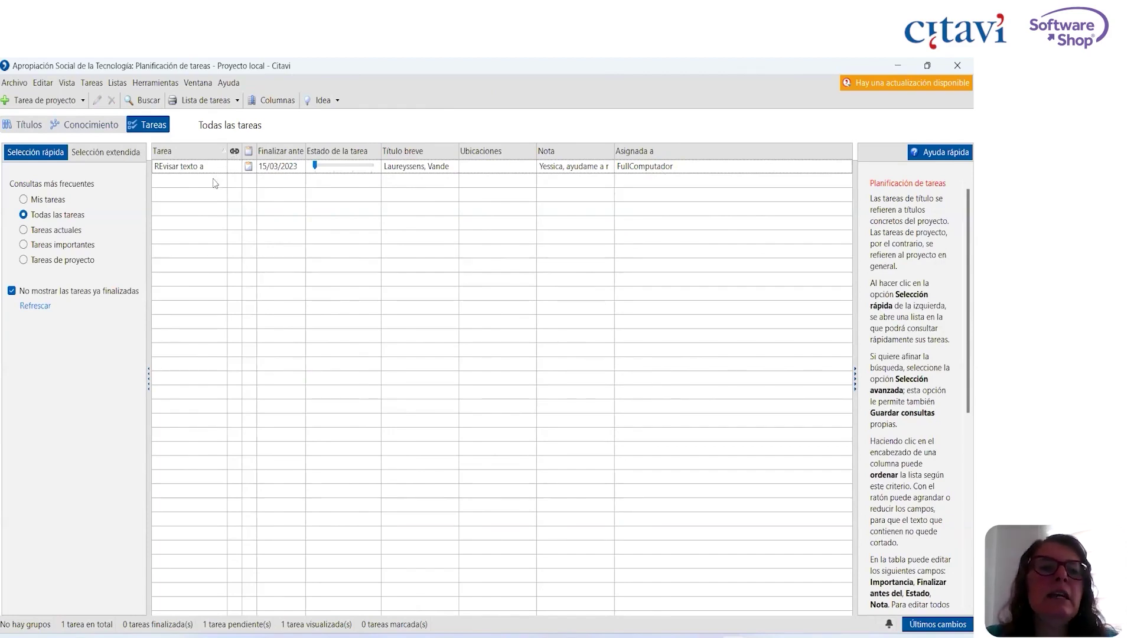
{"action": "left_click", "coordinate": [66, 127]}
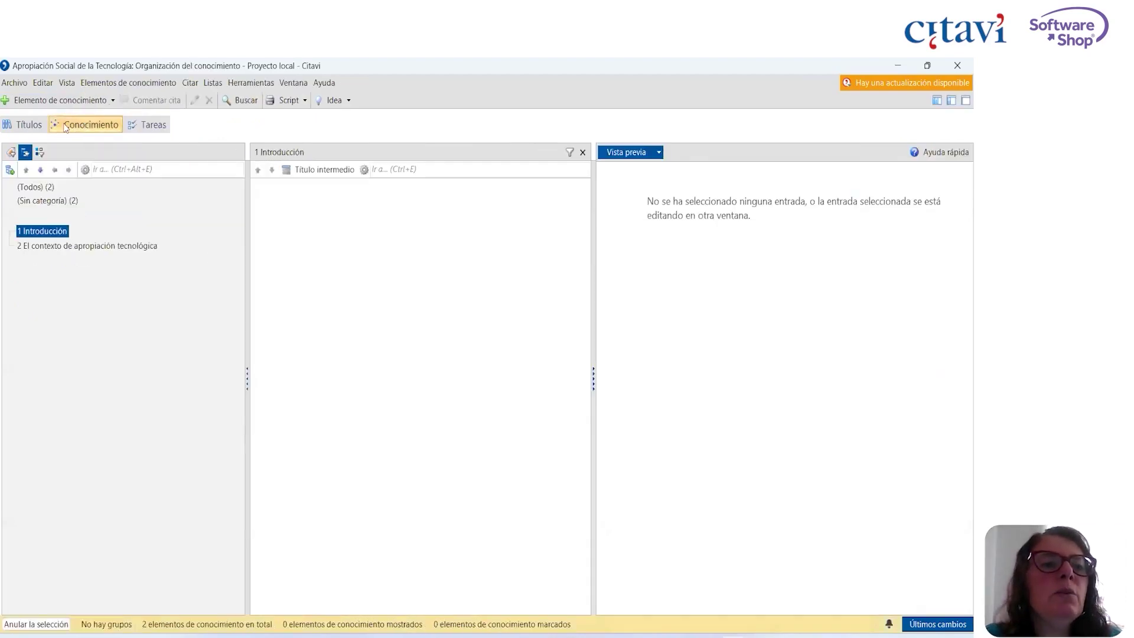
{"action": "left_click", "coordinate": [36, 126]}
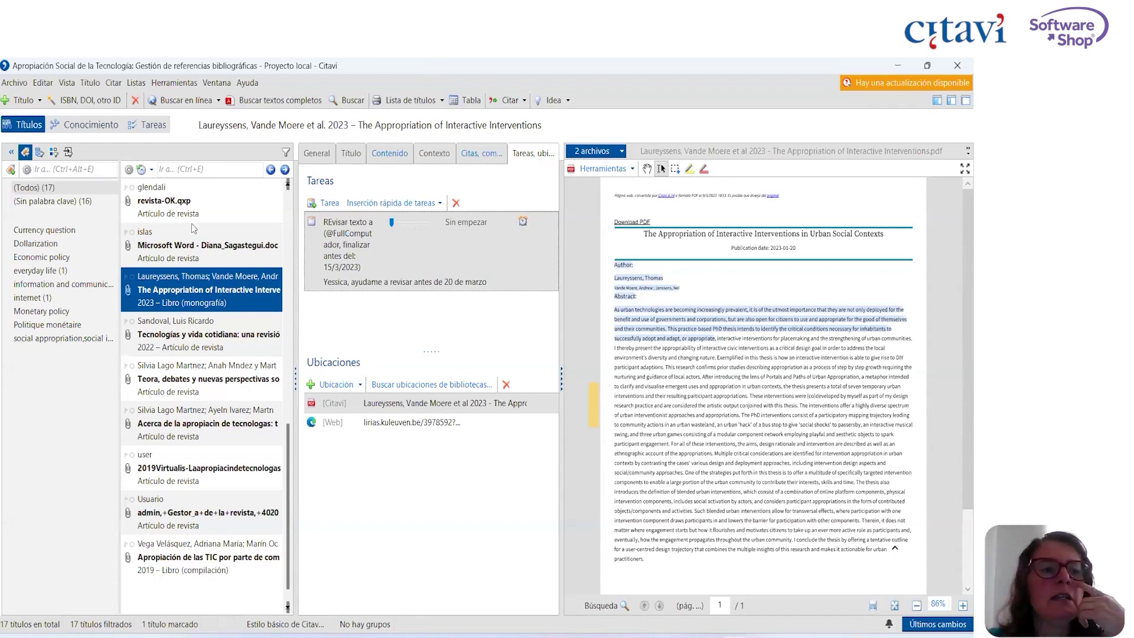
{"action": "left_click", "coordinate": [92, 125]}
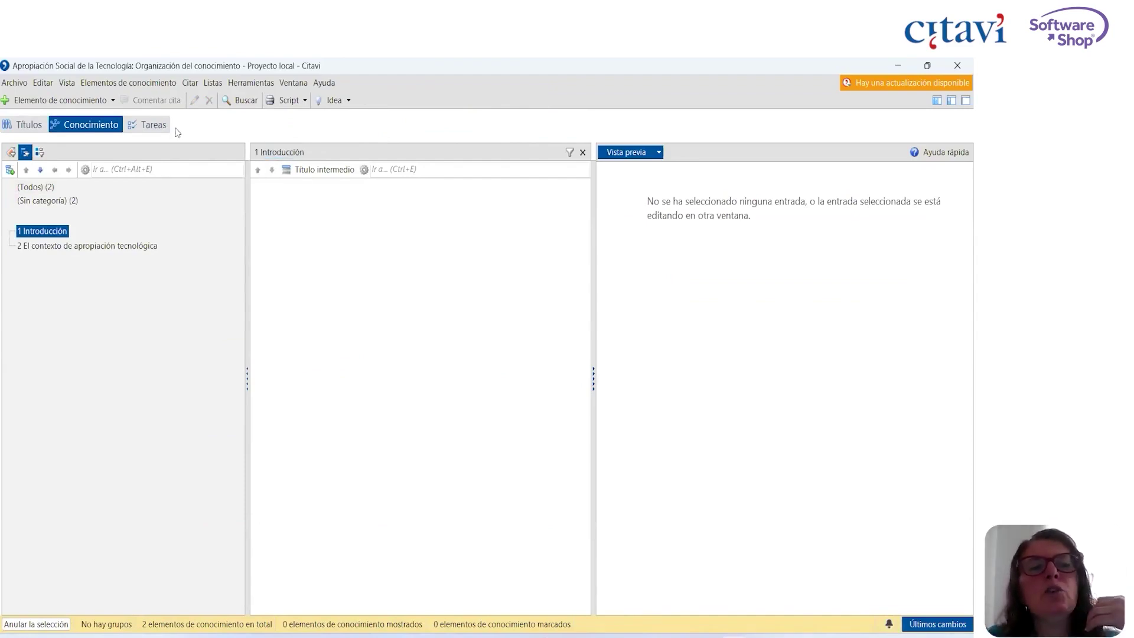
{"action": "left_click", "coordinate": [29, 124]}
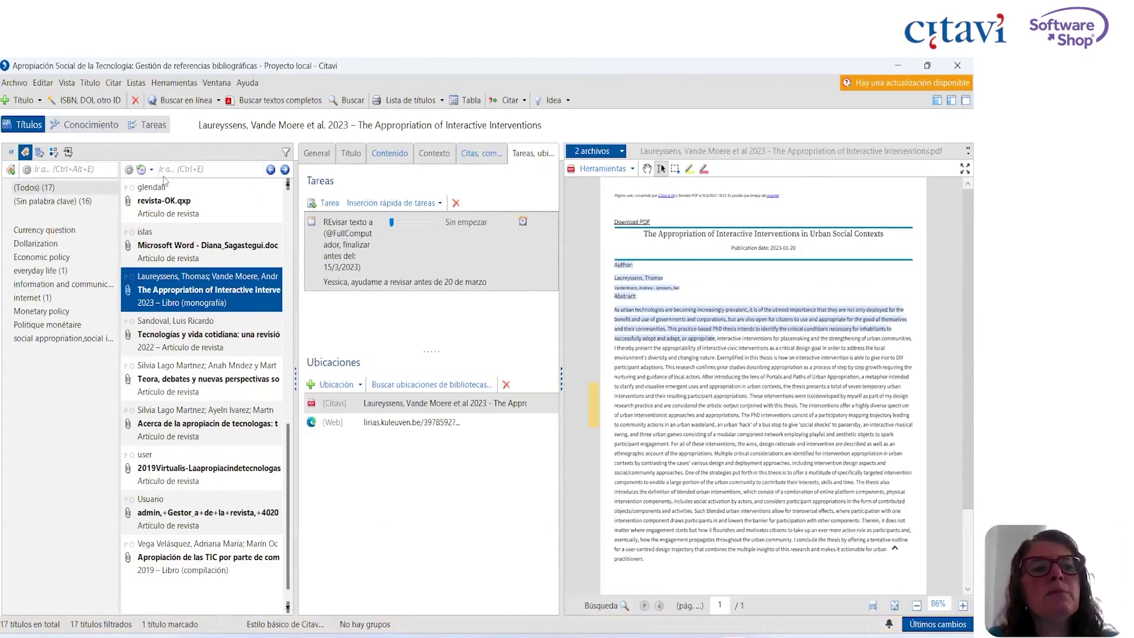
{"action": "left_click", "coordinate": [152, 126]}
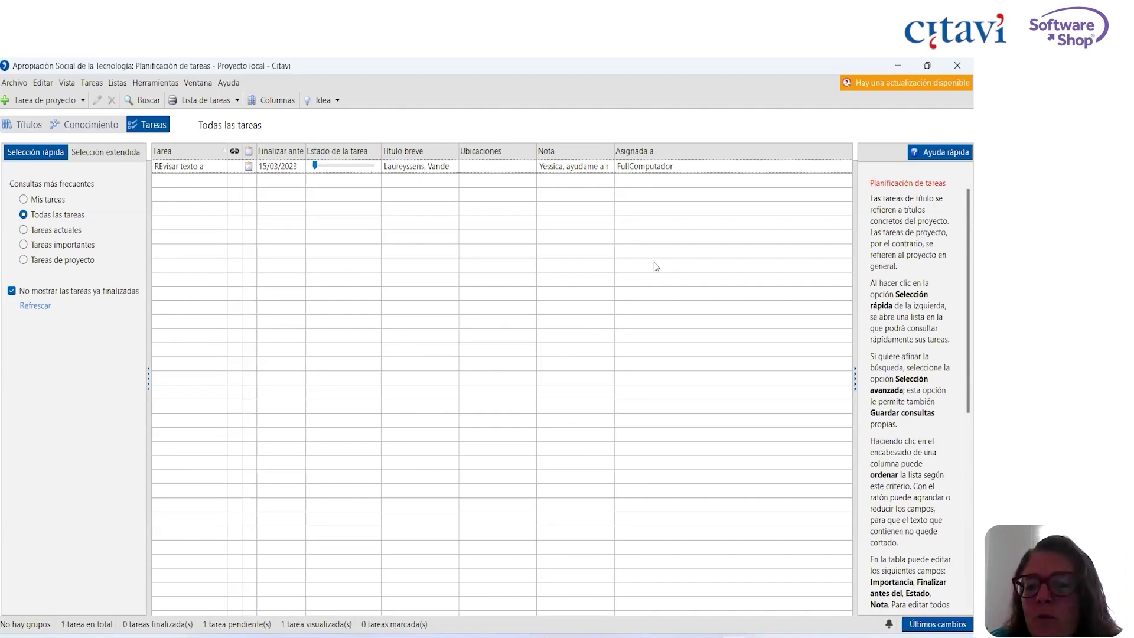
{"action": "key", "text": "alt+Tab"}
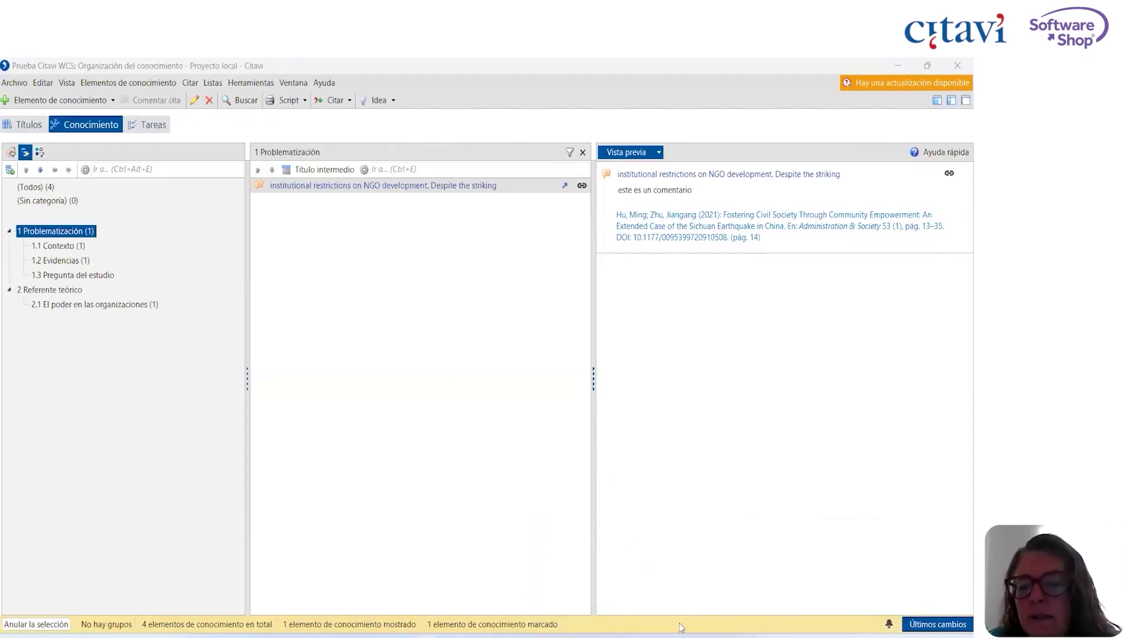
{"action": "mouse_move", "coordinate": [725, 618]}
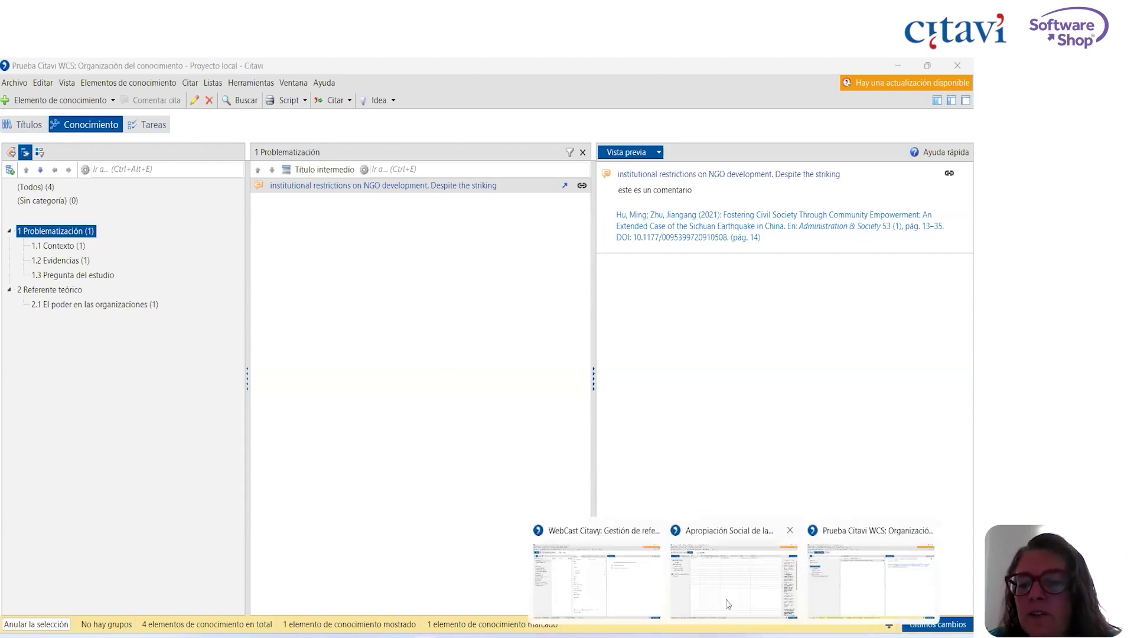
{"action": "left_click", "coordinate": [728, 602]}
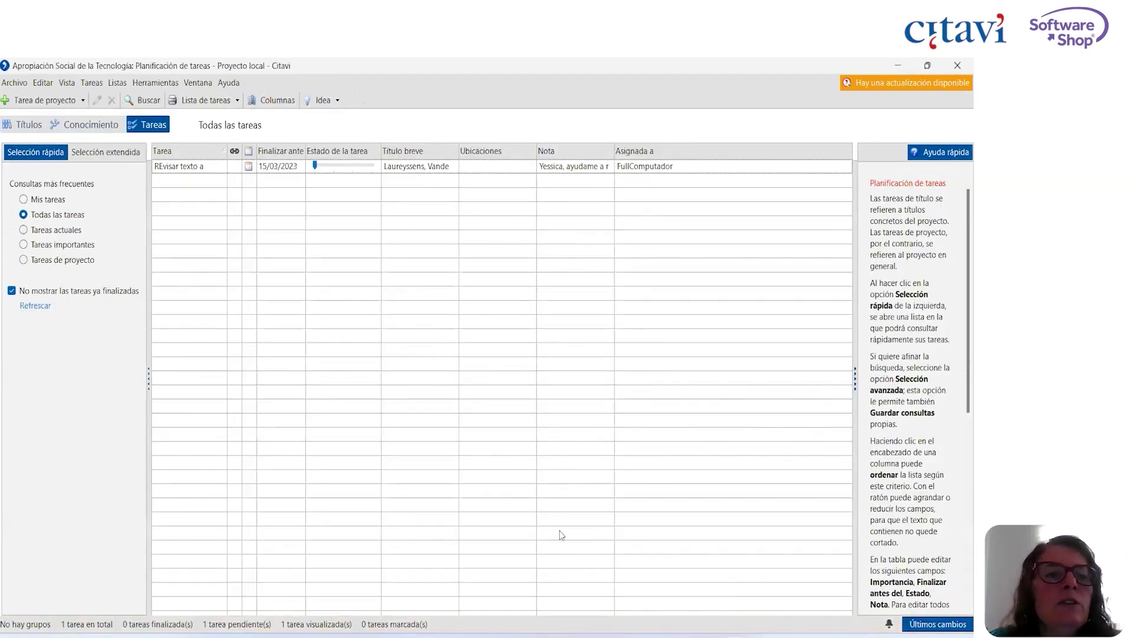
Search the citation styles for "abnt" and add the style ABNT (Author-Date, Portuguese) to the available styles.
{"action": "left_click", "coordinate": [26, 124]}
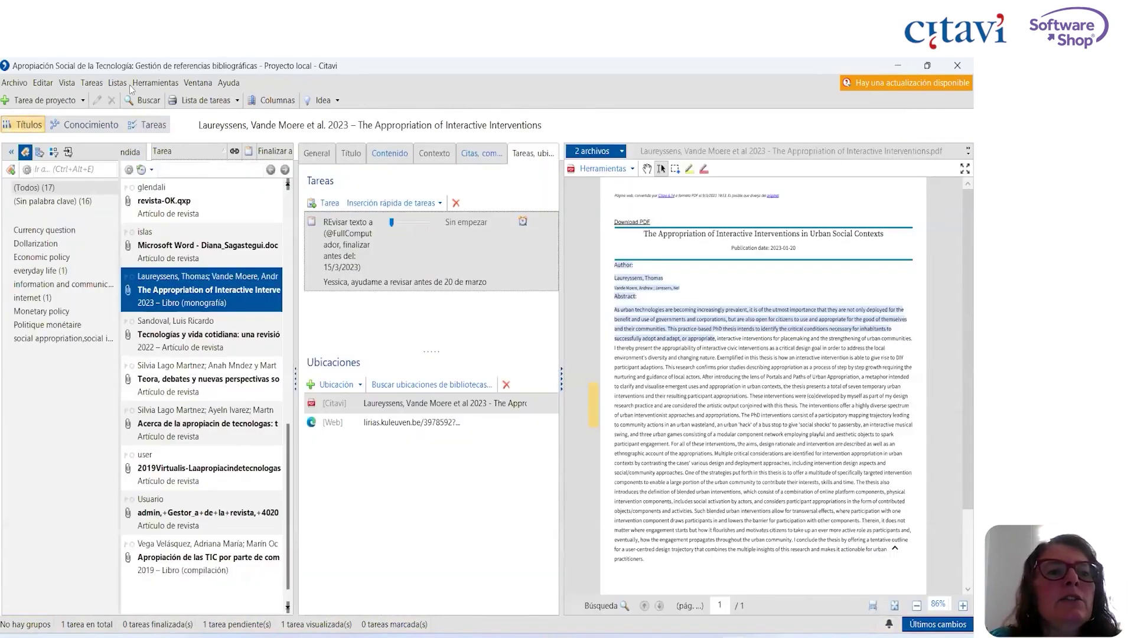
{"action": "left_click", "coordinate": [114, 83]}
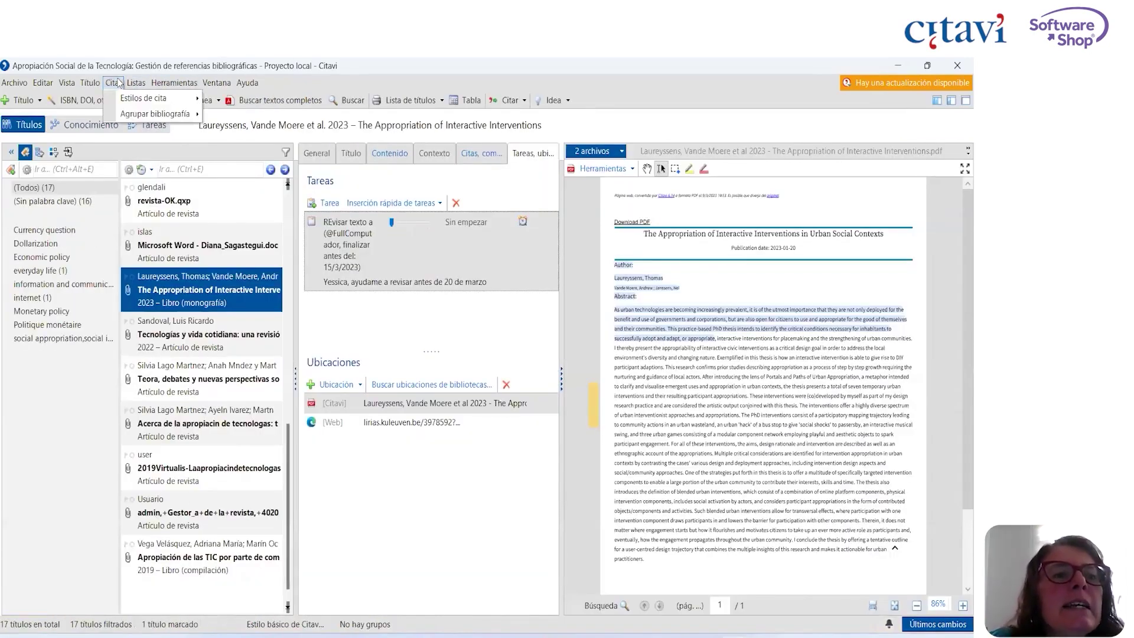
{"action": "mouse_move", "coordinate": [125, 98]}
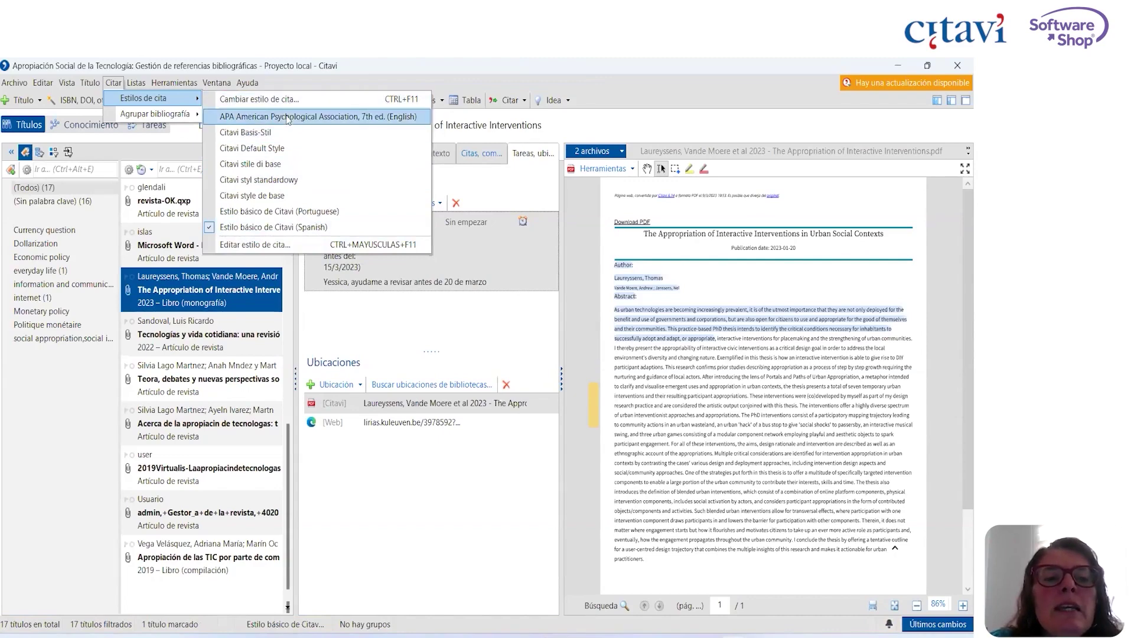
{"action": "left_click", "coordinate": [229, 247]}
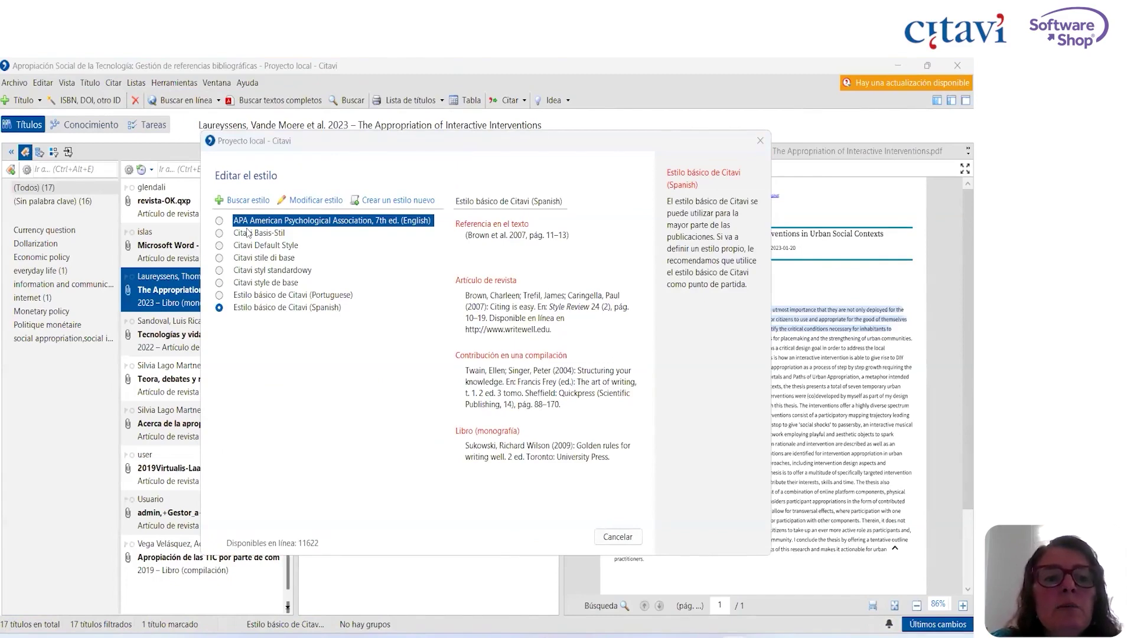
{"action": "left_click", "coordinate": [250, 202]}
{"action": "left_click", "coordinate": [354, 227]}
{"action": "type", "text": "abn"}
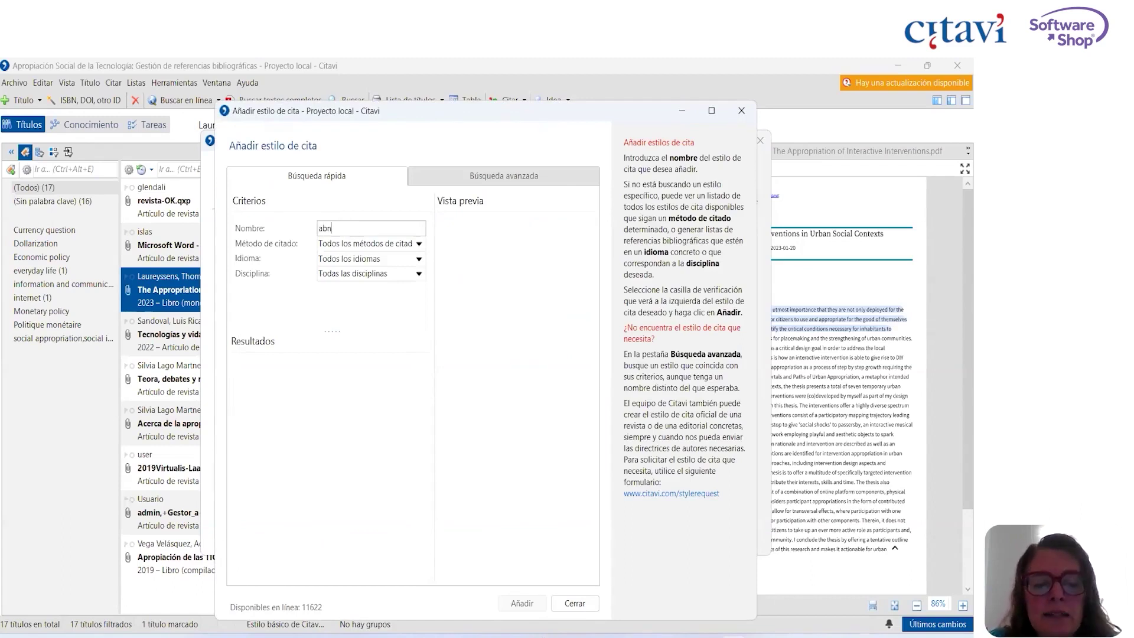
{"action": "type", "text": "t"}
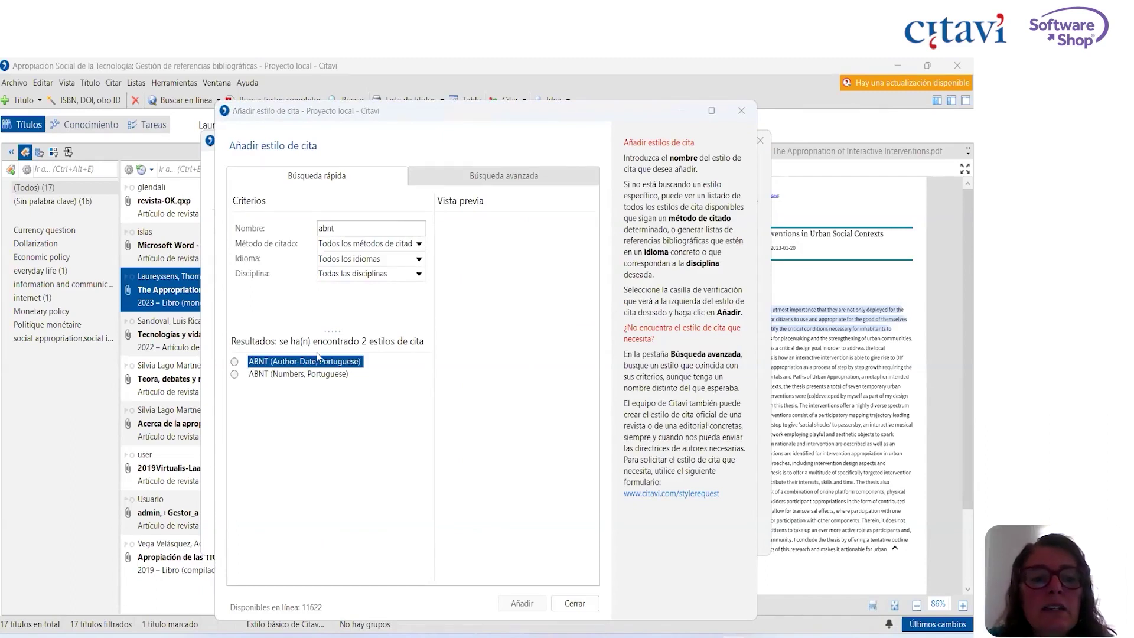
{"action": "left_click", "coordinate": [234, 362]}
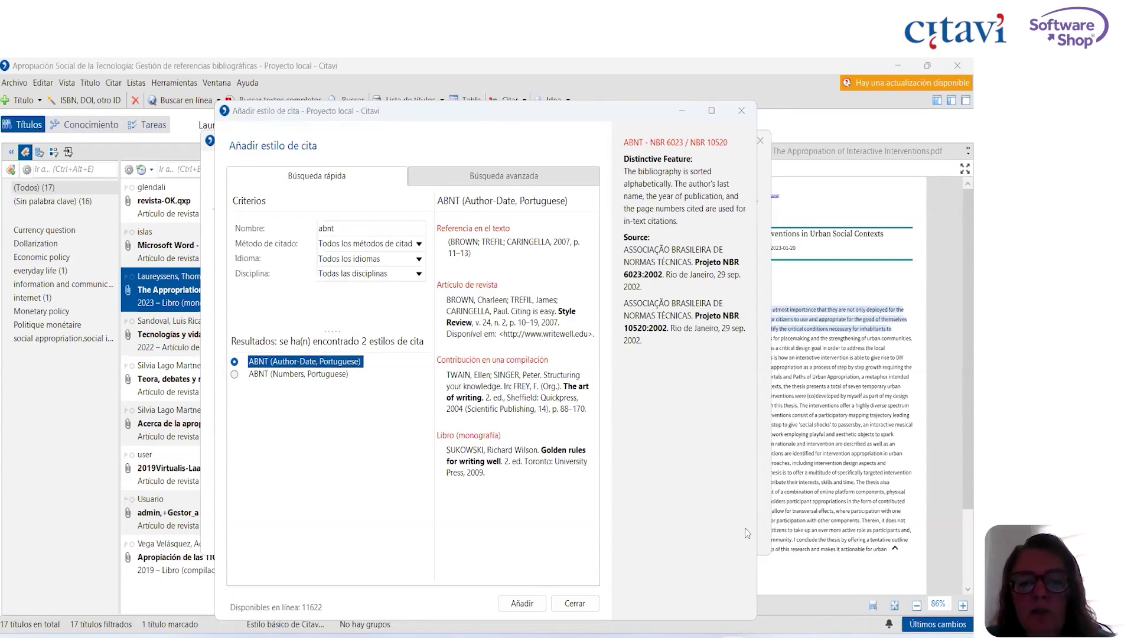
{"action": "left_click", "coordinate": [535, 603]}
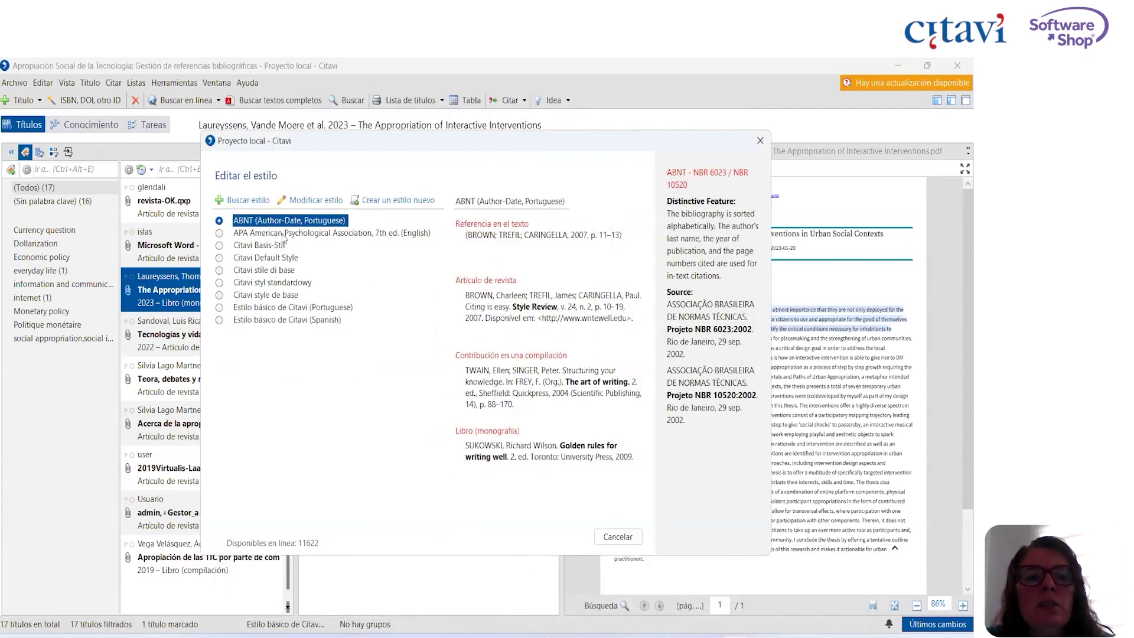
Preview the APA 7th ed. (English) and Estilo básico de Citavi (Portuguese) citation styles, leaving the style dialog without editing anything.
{"action": "left_click", "coordinate": [284, 233]}
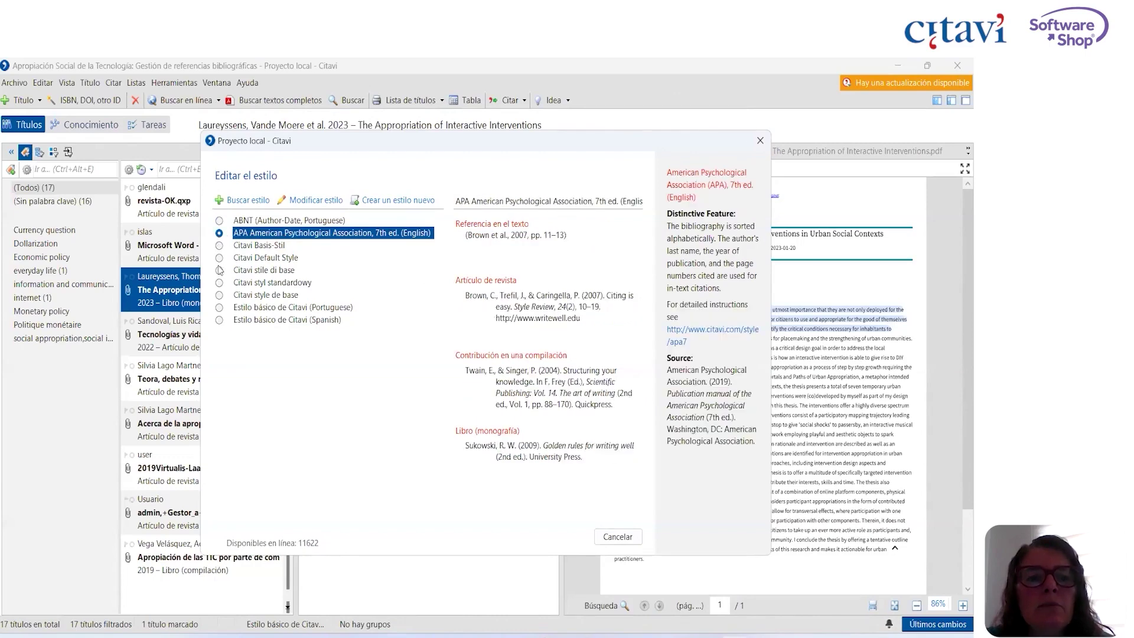
{"action": "left_click", "coordinate": [219, 308]}
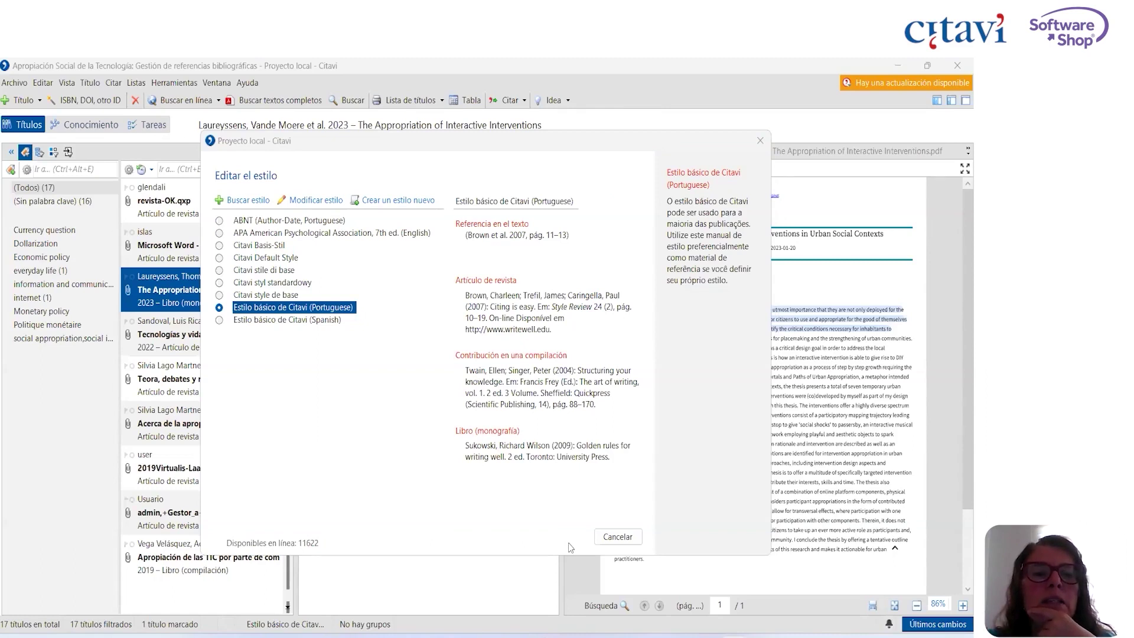
{"action": "left_click", "coordinate": [618, 536]}
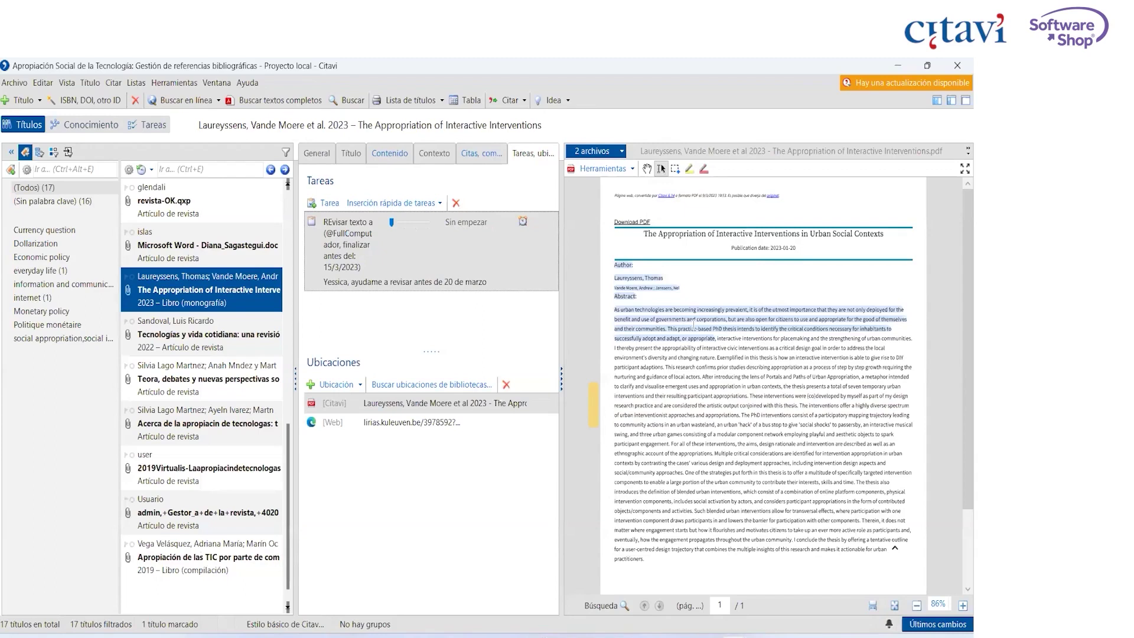
Switch to the Word document Prueba and set its citation style to ABNT (Author-Date, Portuguese).
{"action": "mouse_move", "coordinate": [649, 634]}
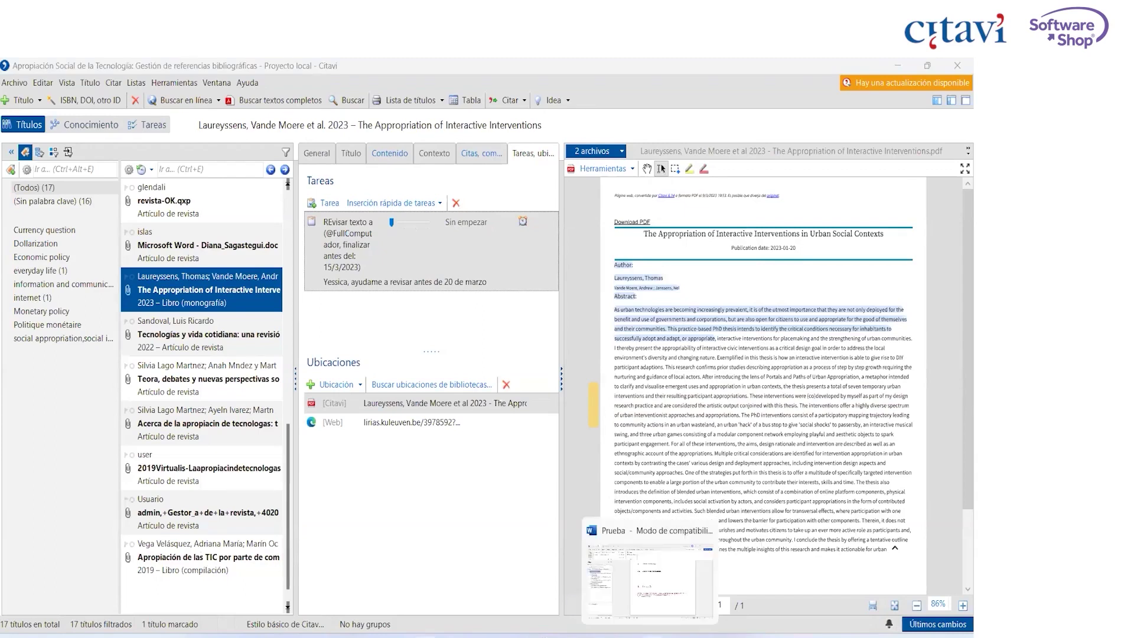
{"action": "left_click", "coordinate": [681, 574]}
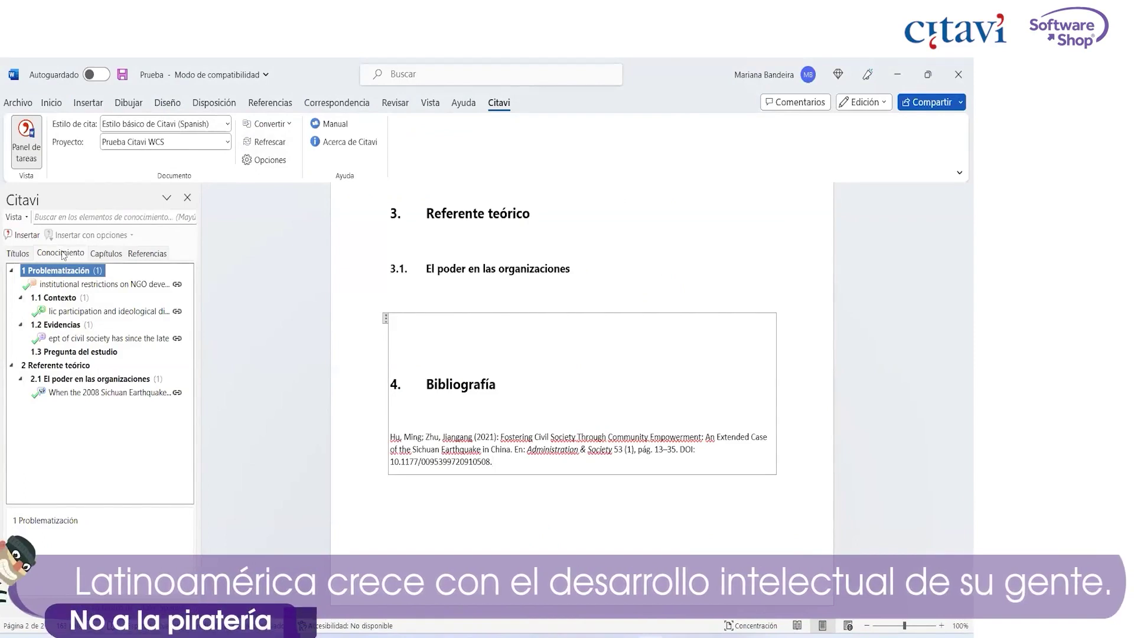
{"action": "left_click", "coordinate": [267, 123]}
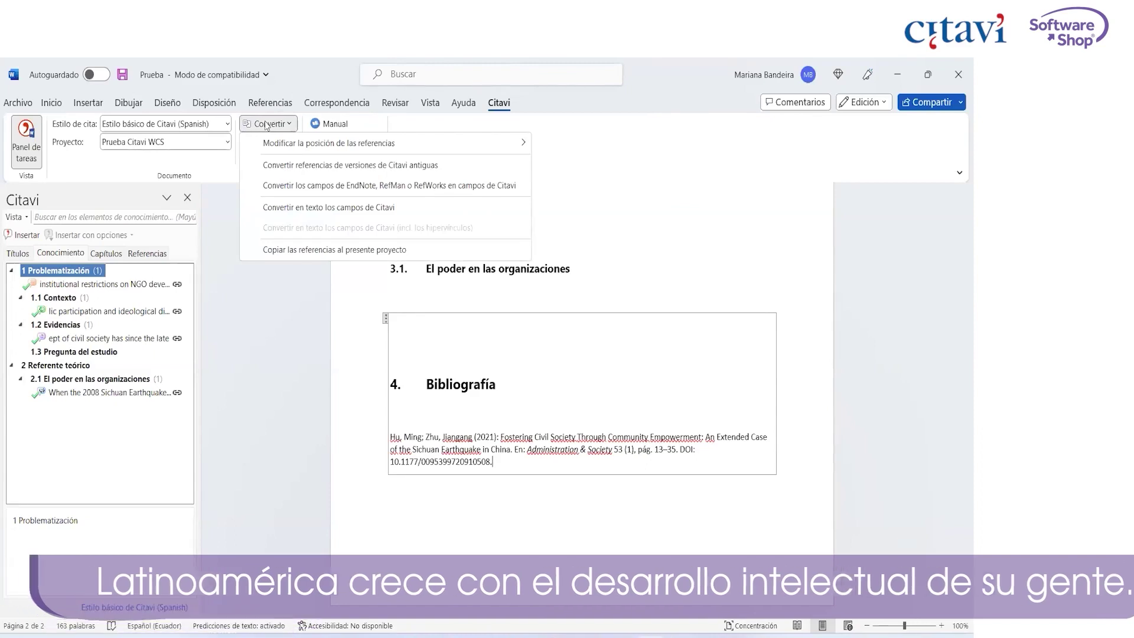
{"action": "left_click", "coordinate": [256, 285]}
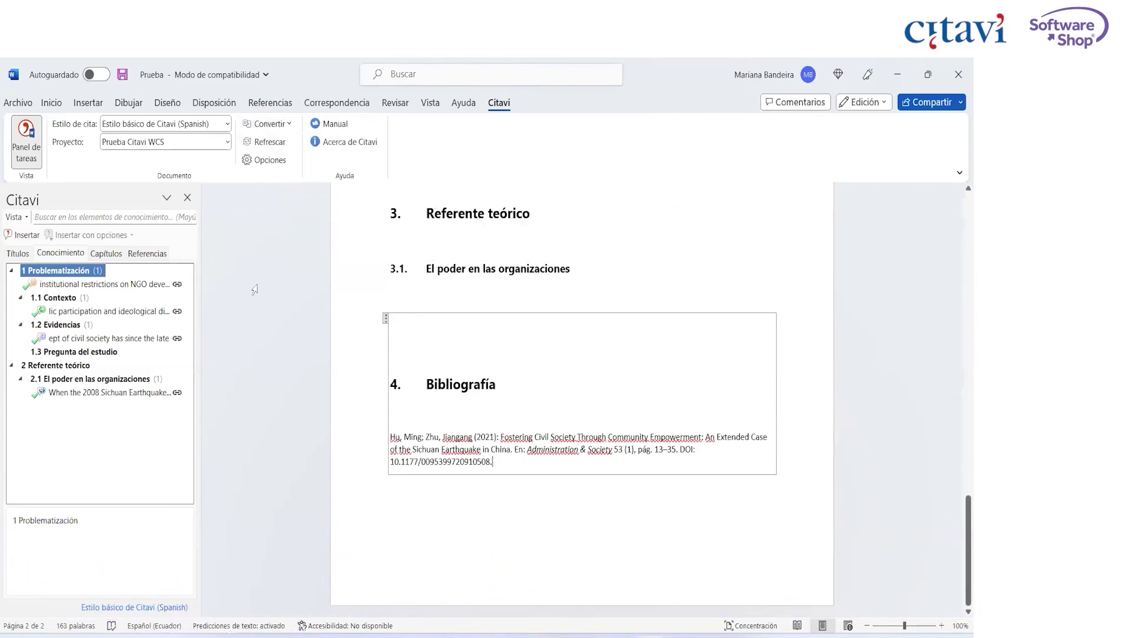
{"action": "left_click", "coordinate": [193, 125]}
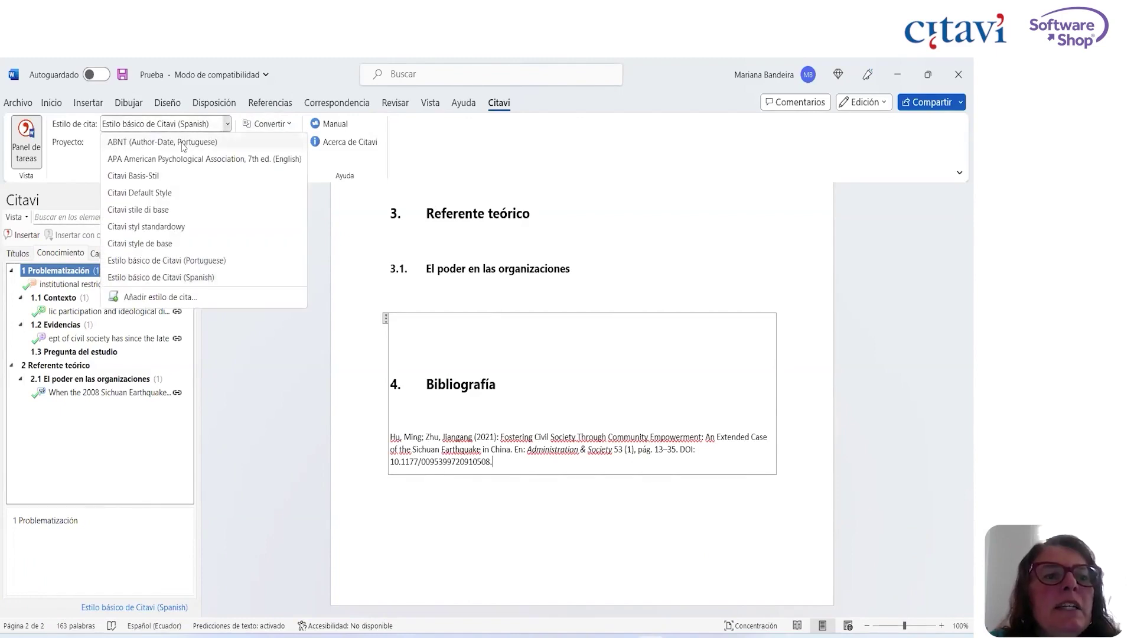
{"action": "left_click", "coordinate": [183, 144]}
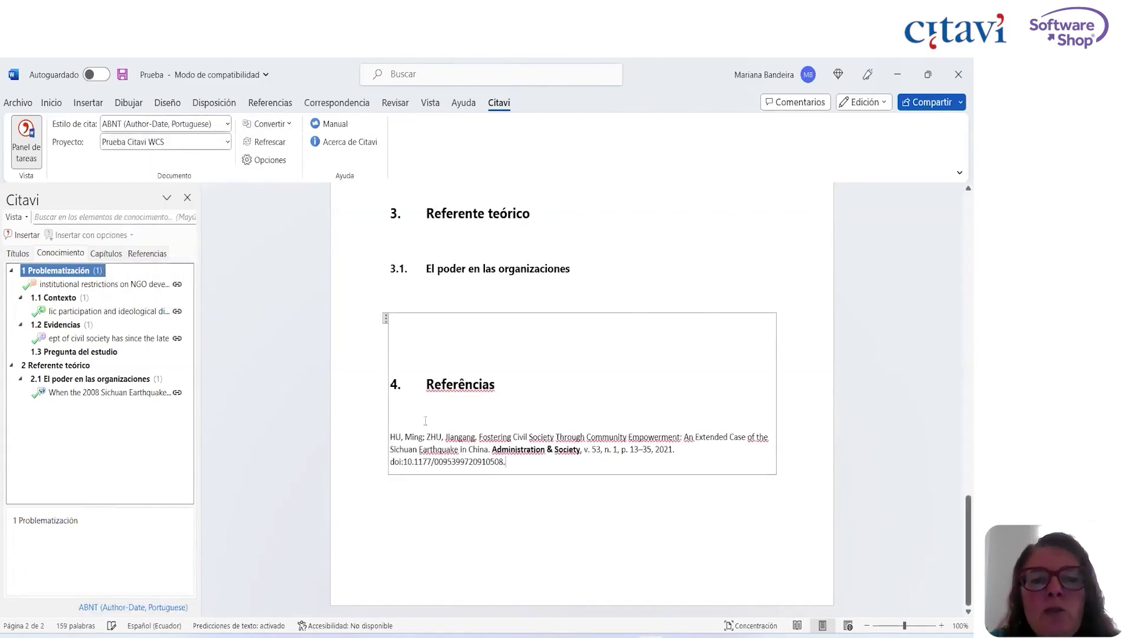
Set the document's citation style to APA American Psychological Association, 7th ed. (English).
{"action": "left_click", "coordinate": [228, 123]}
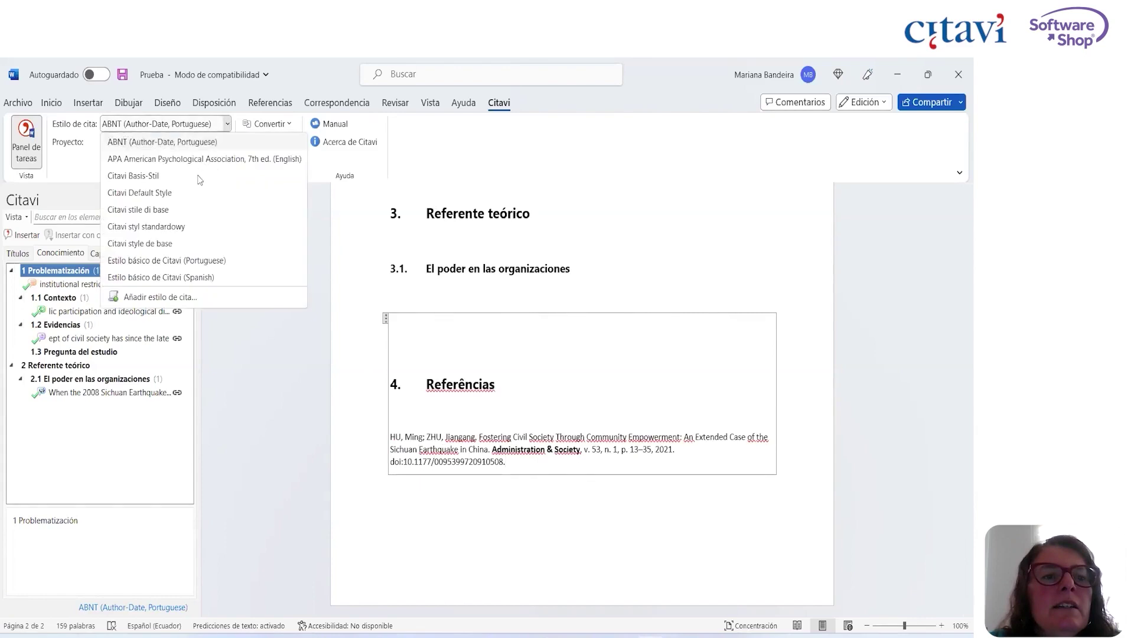
{"action": "key", "text": "Escape"}
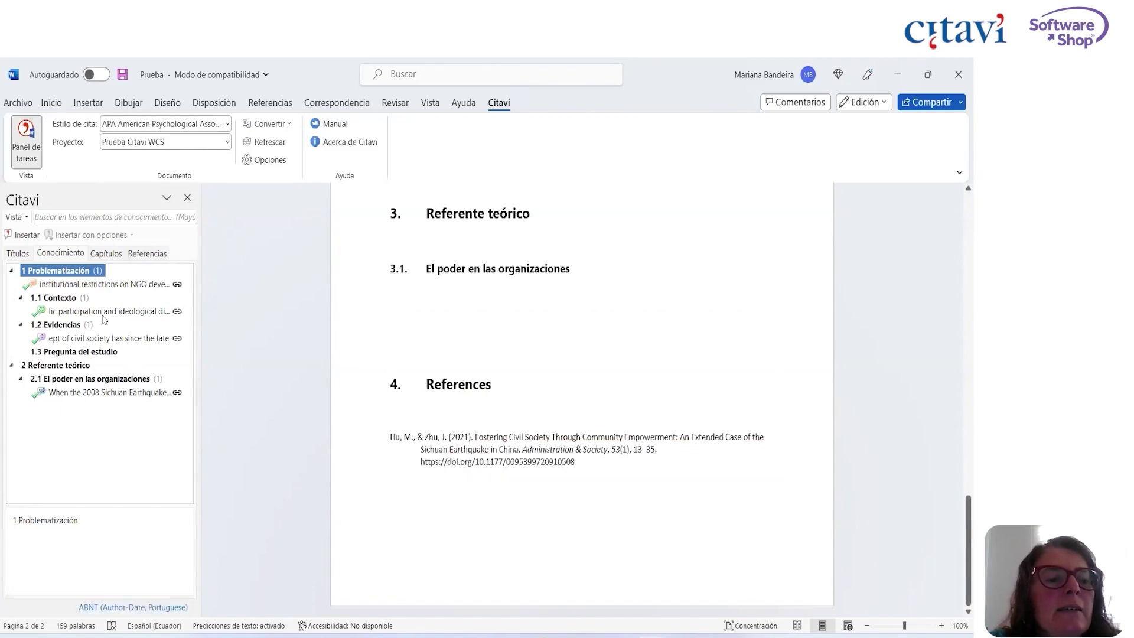
{"action": "left_click", "coordinate": [274, 326]}
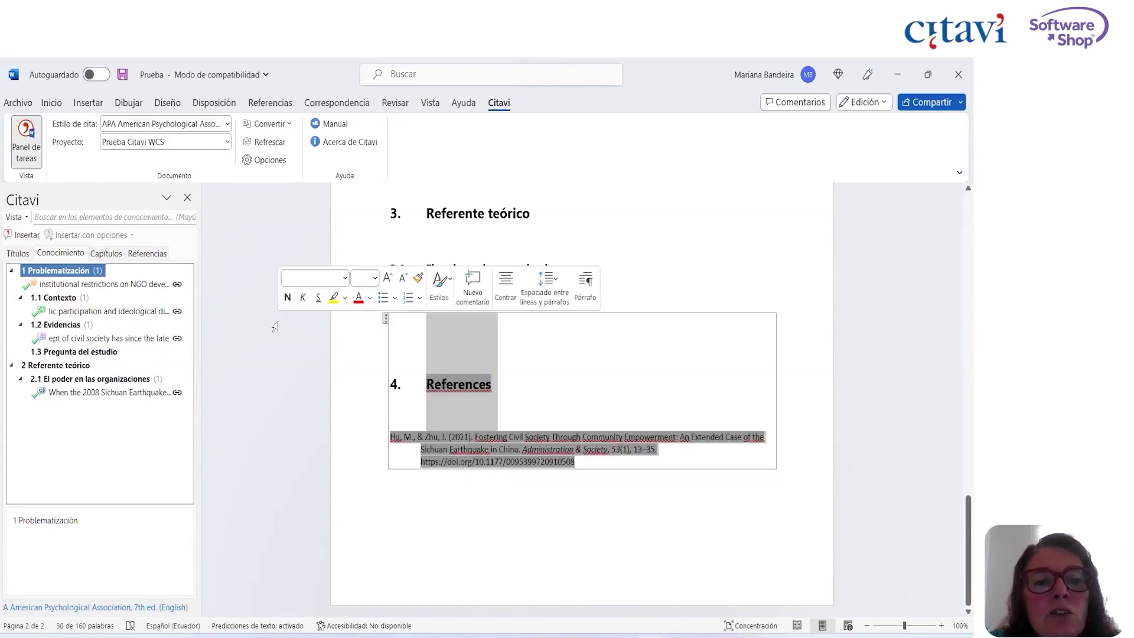
Return to Citavi and select the Introducción category in the knowledge organization of the Apropiación Social de la Tecnología project.
{"action": "left_click", "coordinate": [895, 71]}
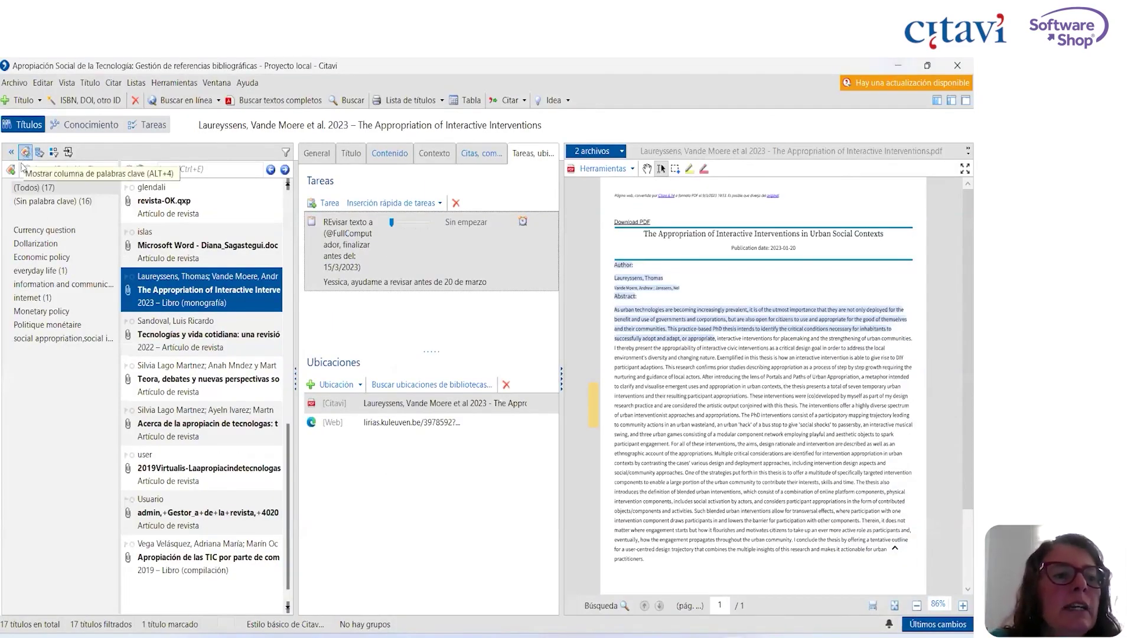
{"action": "left_click", "coordinate": [86, 125]}
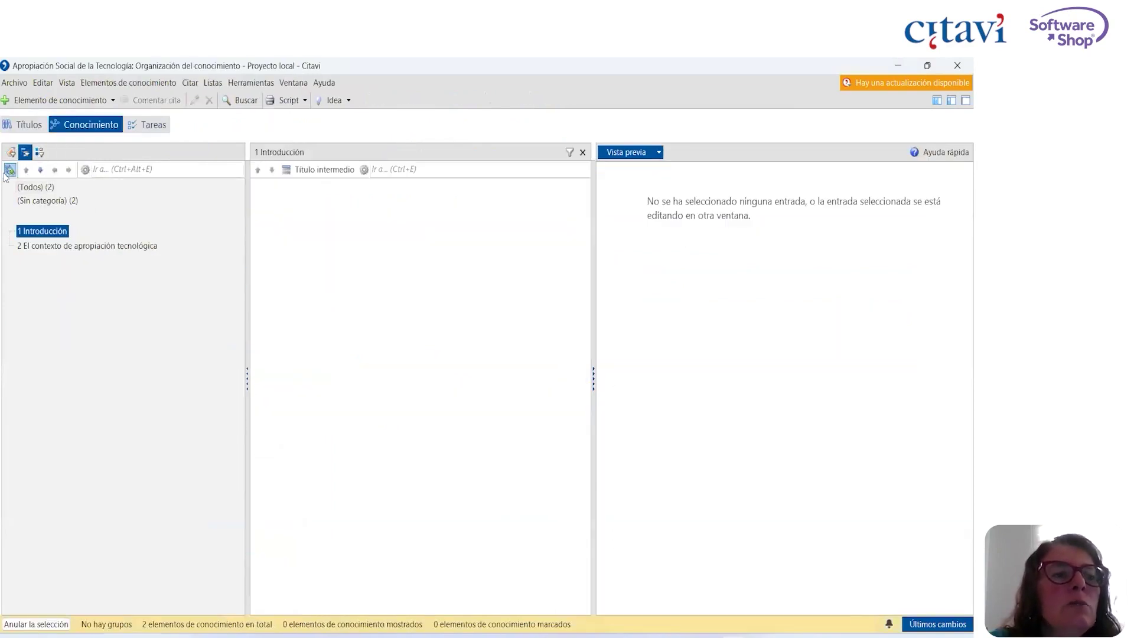
{"action": "left_click", "coordinate": [10, 171]}
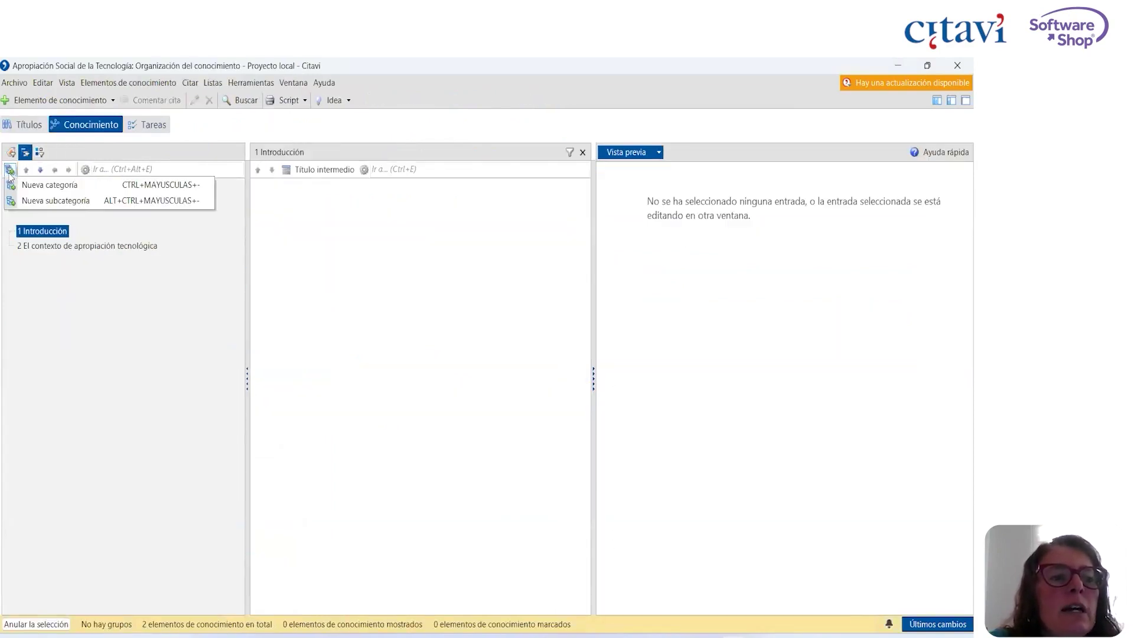
{"action": "left_click", "coordinate": [48, 231]}
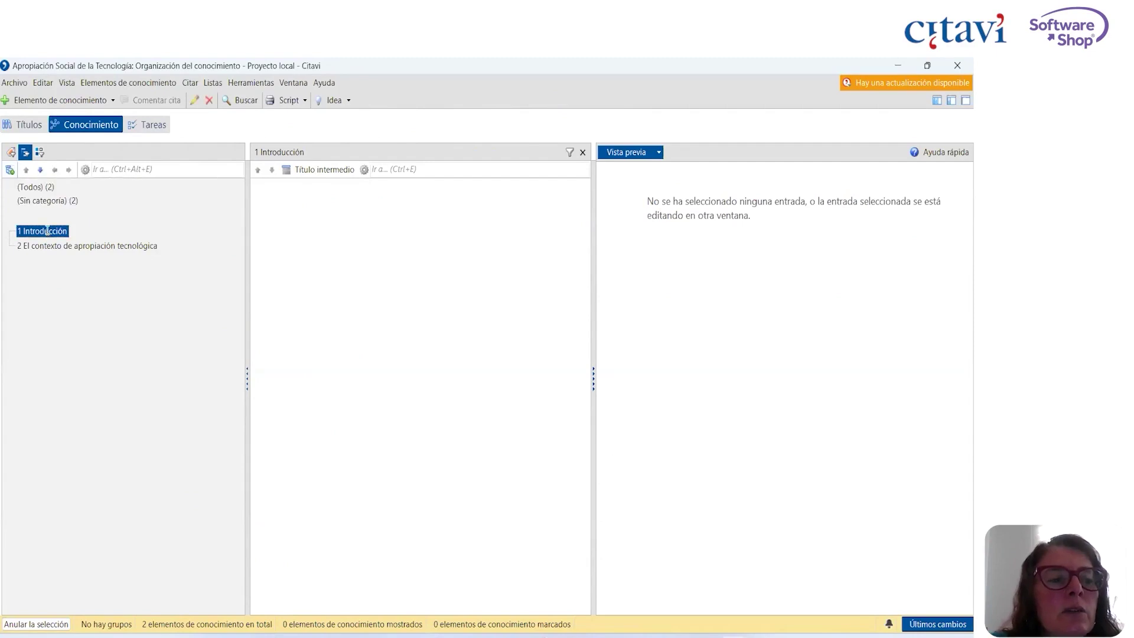
{"action": "left_click", "coordinate": [48, 230]}
{"action": "key", "text": "Return"}
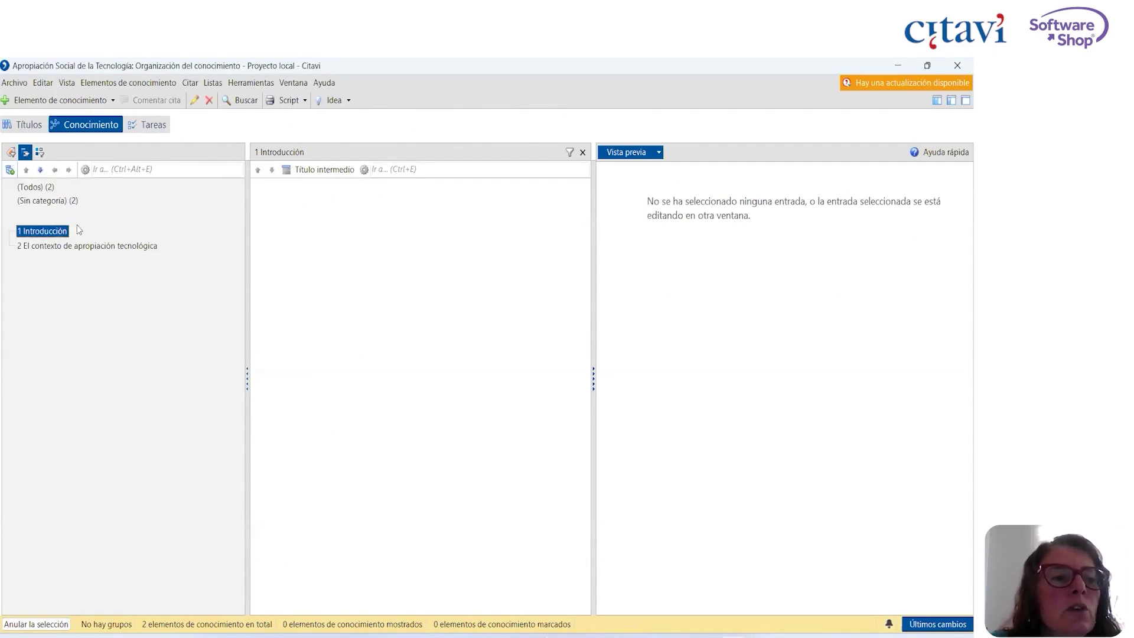
Export the project's category tree to a Word document named "Prueba 1" in the WEBCAST CITAVI folder.
{"action": "right_click", "coordinate": [67, 234]}
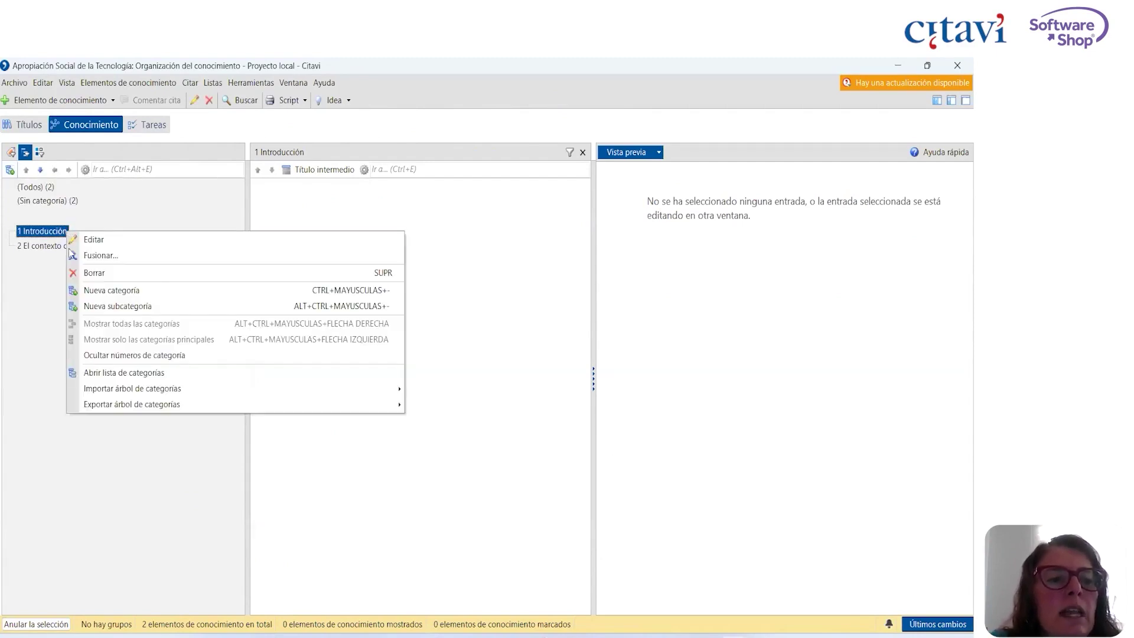
{"action": "mouse_move", "coordinate": [141, 405]}
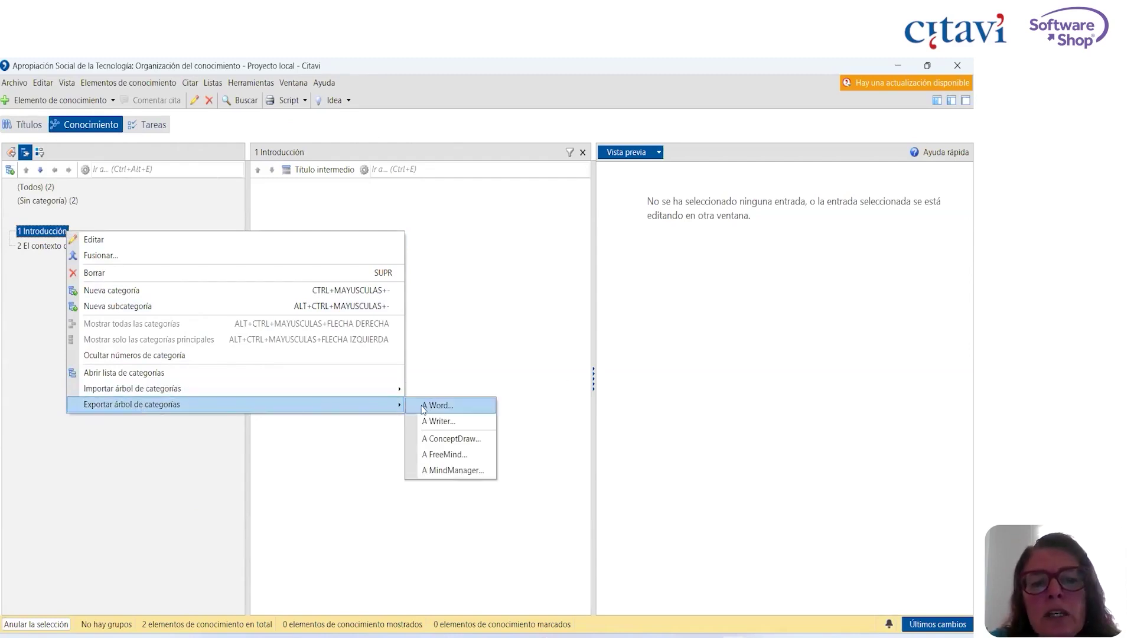
{"action": "left_click", "coordinate": [437, 405]}
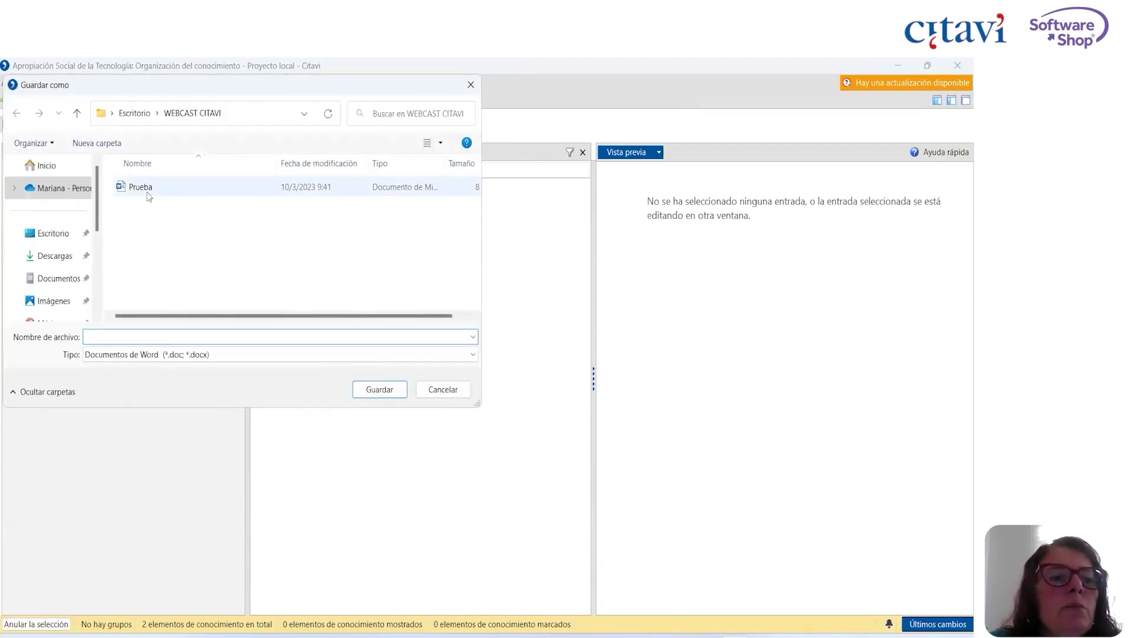
{"action": "left_click", "coordinate": [147, 189]}
{"action": "double_click", "coordinate": [135, 335]}
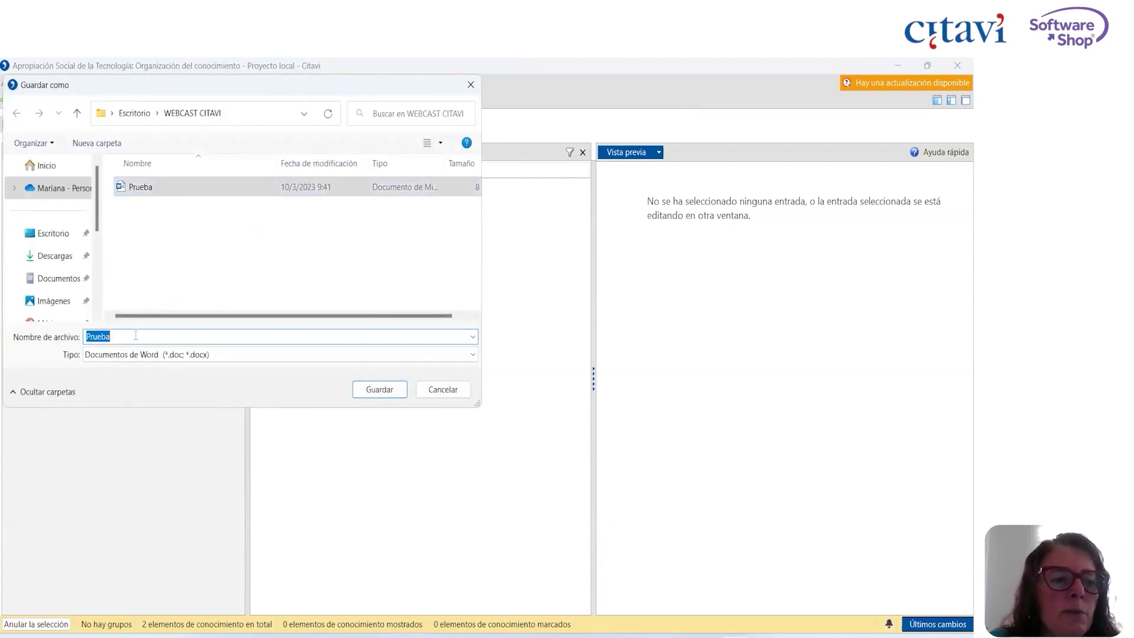
{"action": "left_click", "coordinate": [135, 335]}
{"action": "type", "text": "1"}
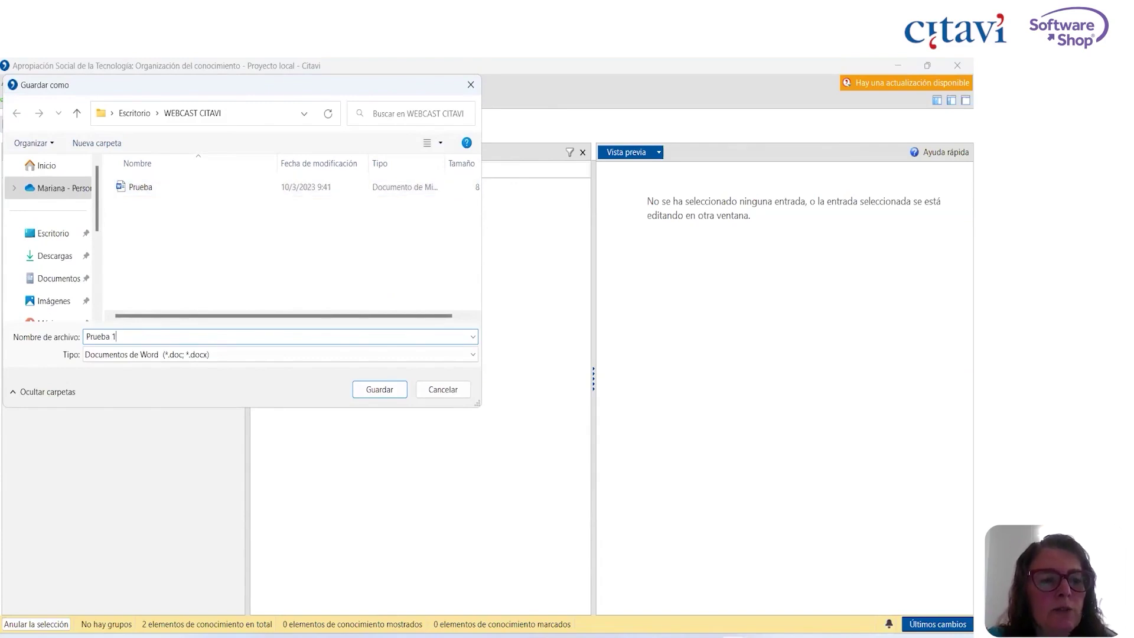
{"action": "key", "text": "Return"}
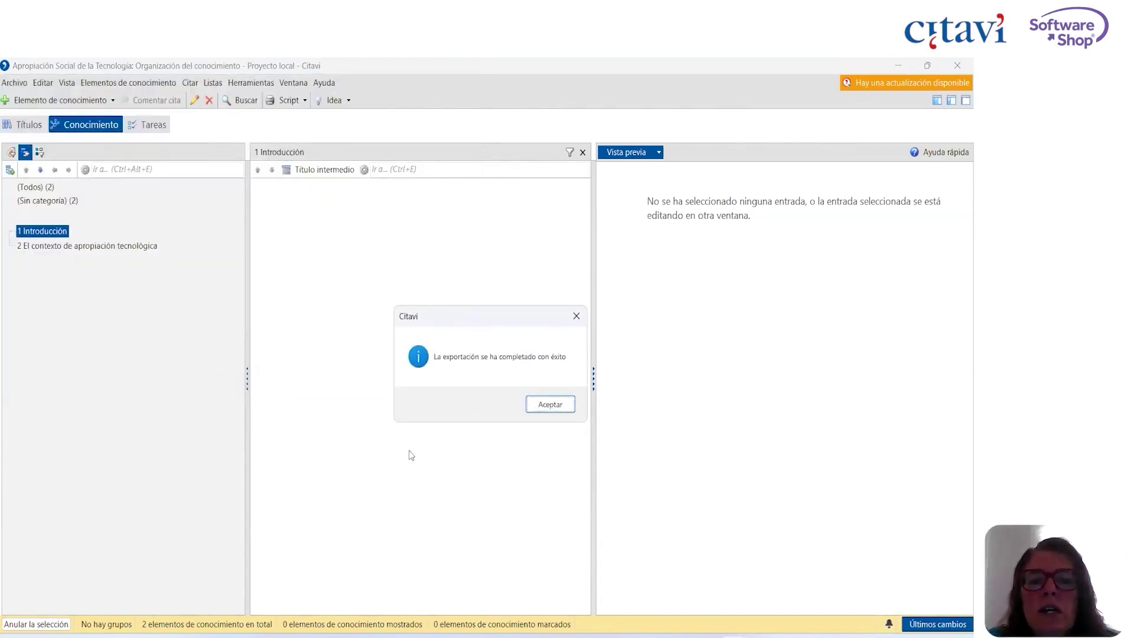
{"action": "left_click", "coordinate": [548, 404]}
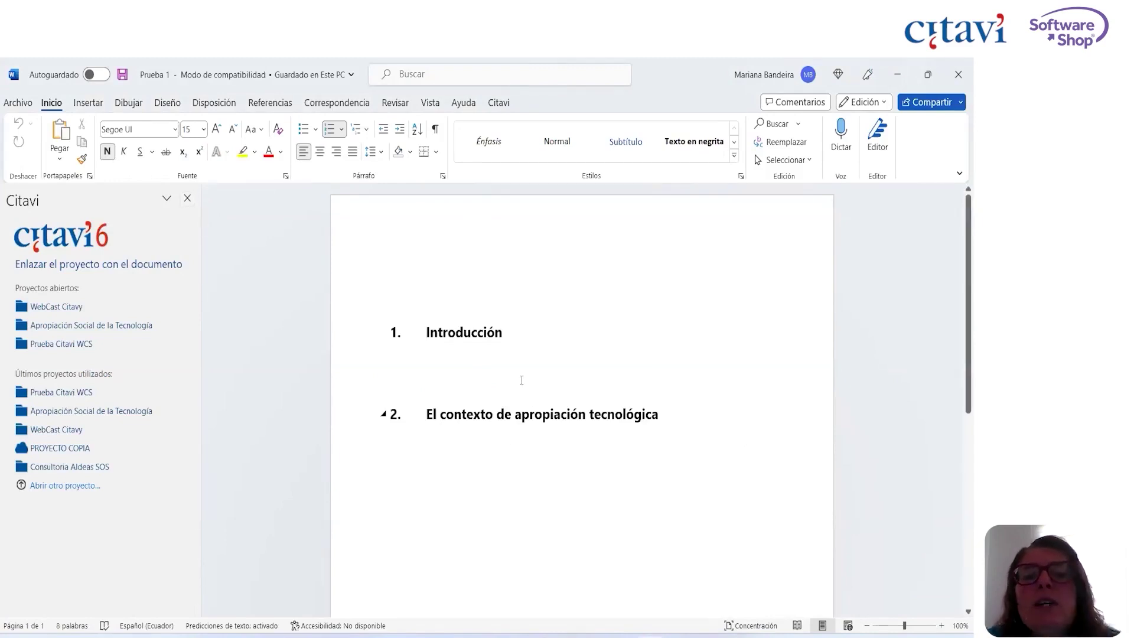
Switch to the Prueba Citavi WCS project and try to export its category tree to Word, overwriting the file Prueba 1.
{"action": "mouse_move", "coordinate": [737, 601]}
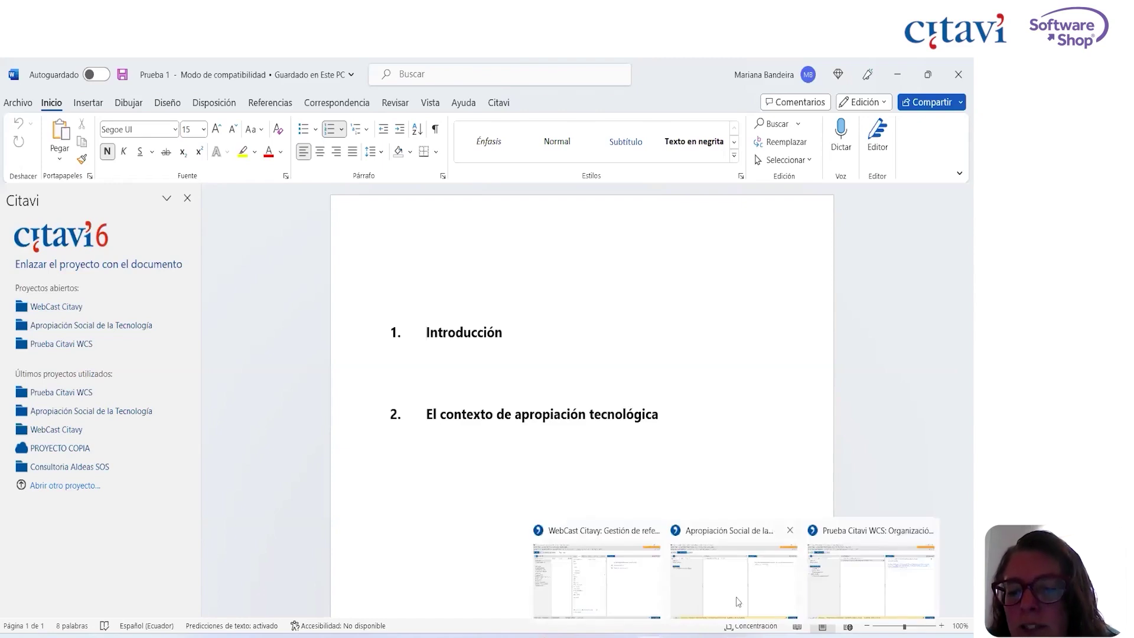
{"action": "left_click", "coordinate": [860, 595]}
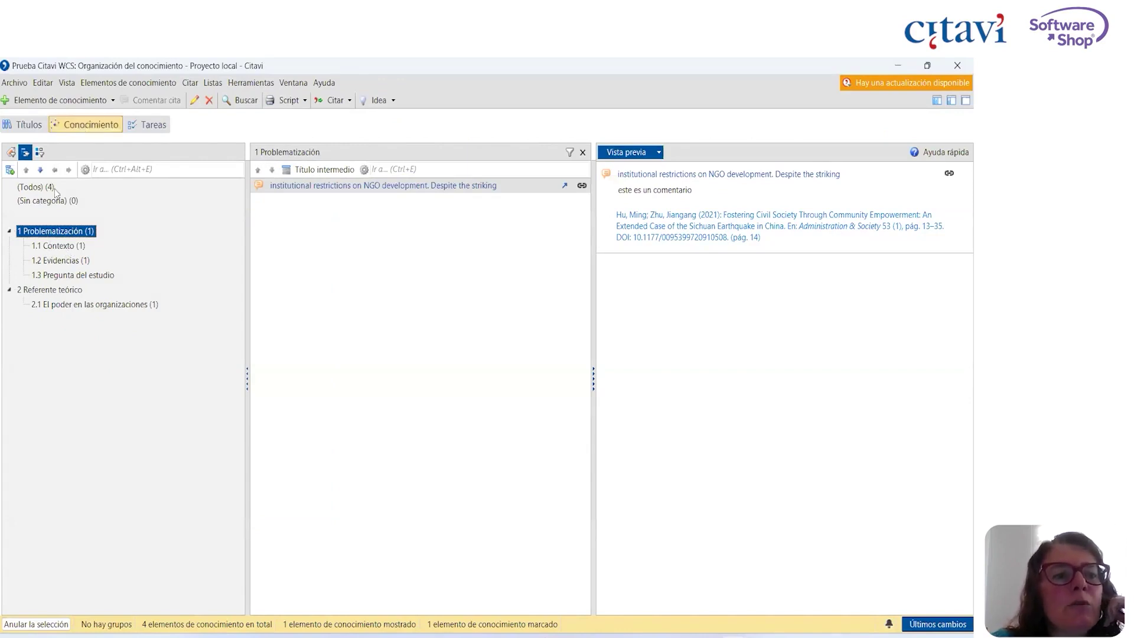
{"action": "right_click", "coordinate": [51, 239]}
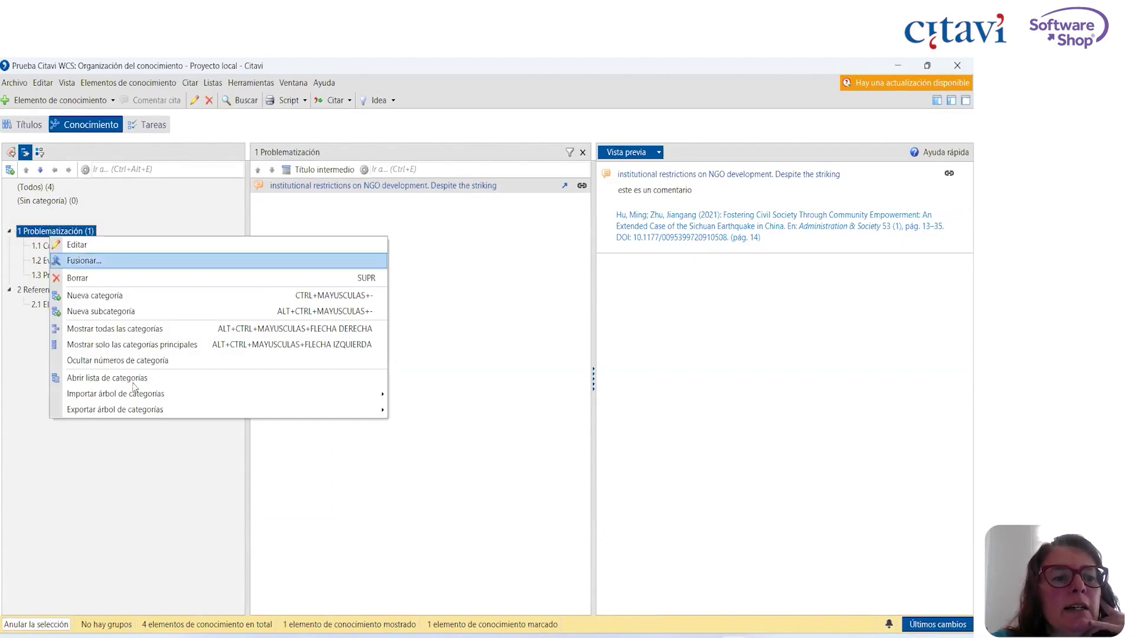
{"action": "mouse_move", "coordinate": [140, 408]}
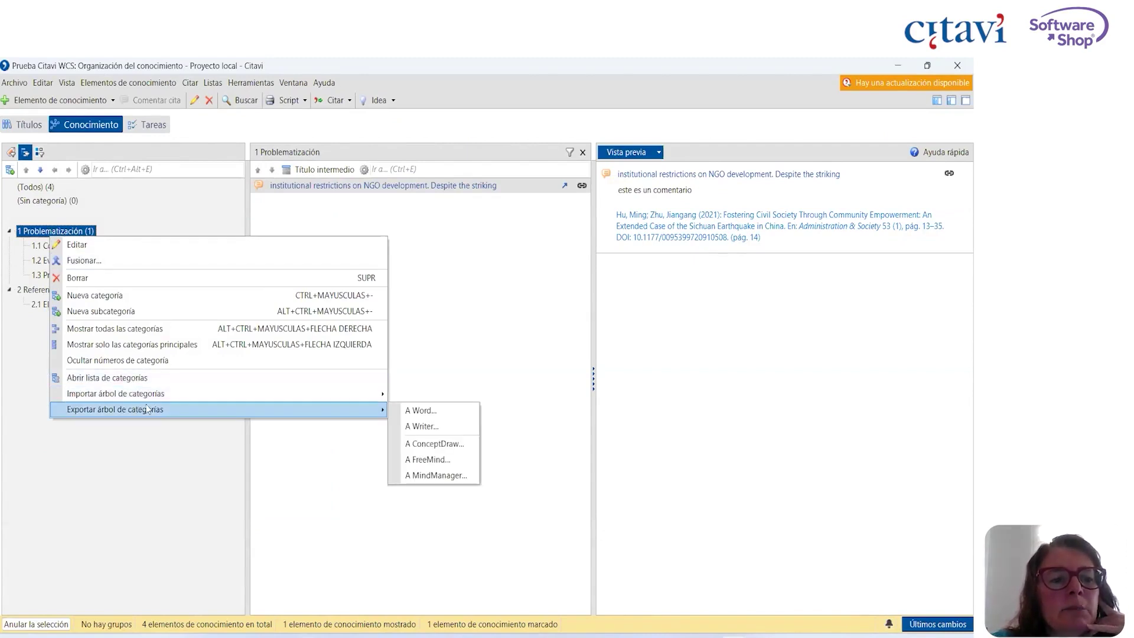
{"action": "left_click", "coordinate": [420, 412]}
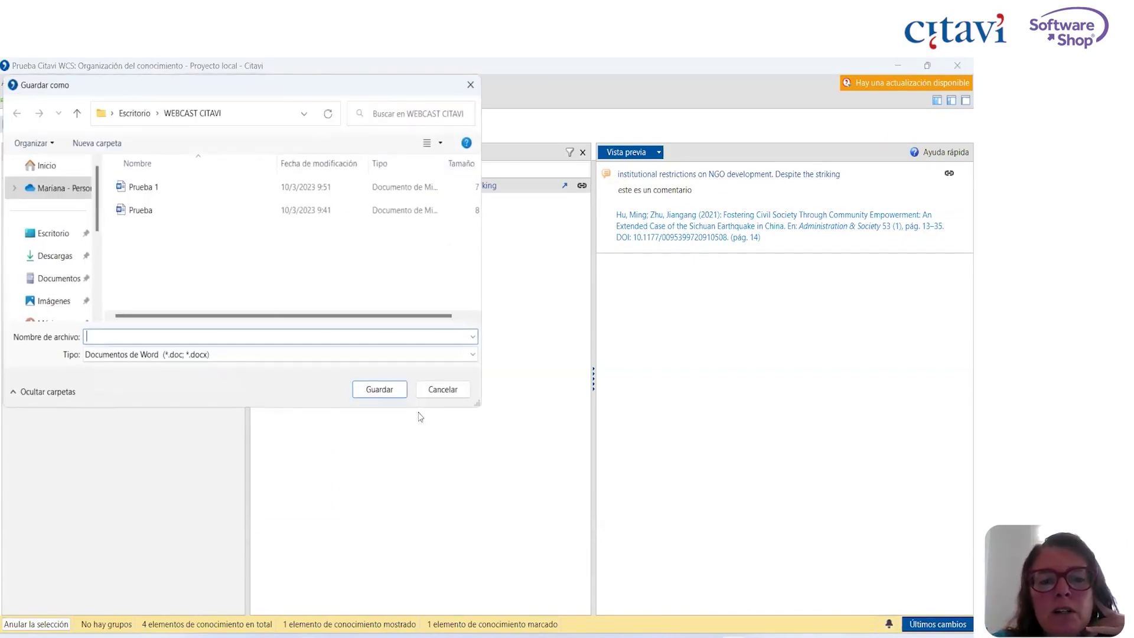
{"action": "left_click", "coordinate": [128, 186]}
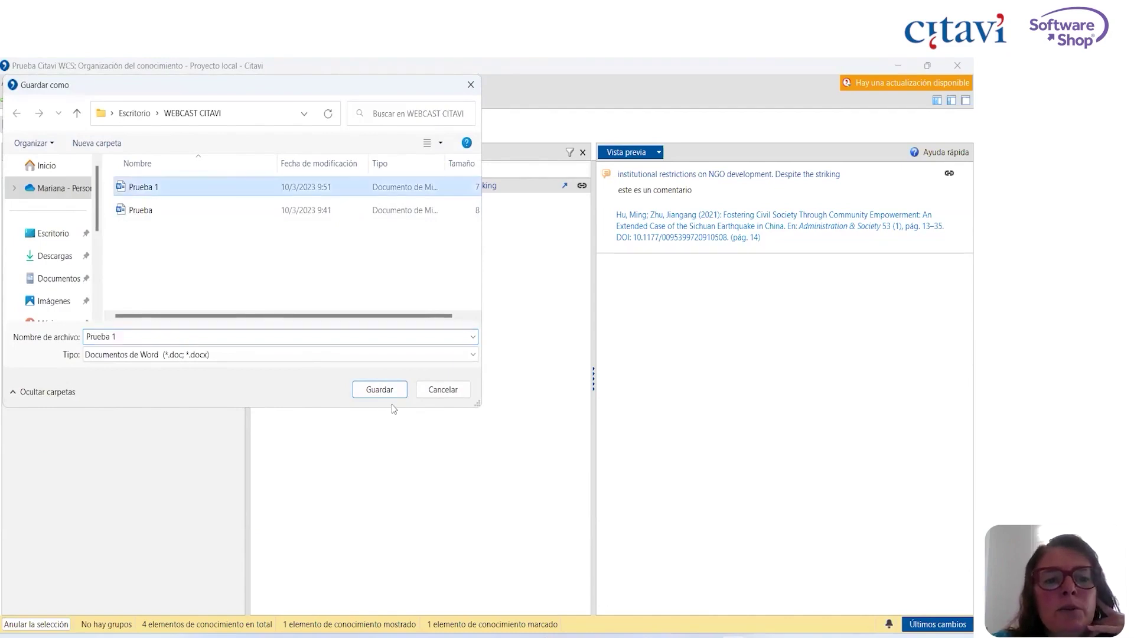
{"action": "left_click", "coordinate": [394, 395]}
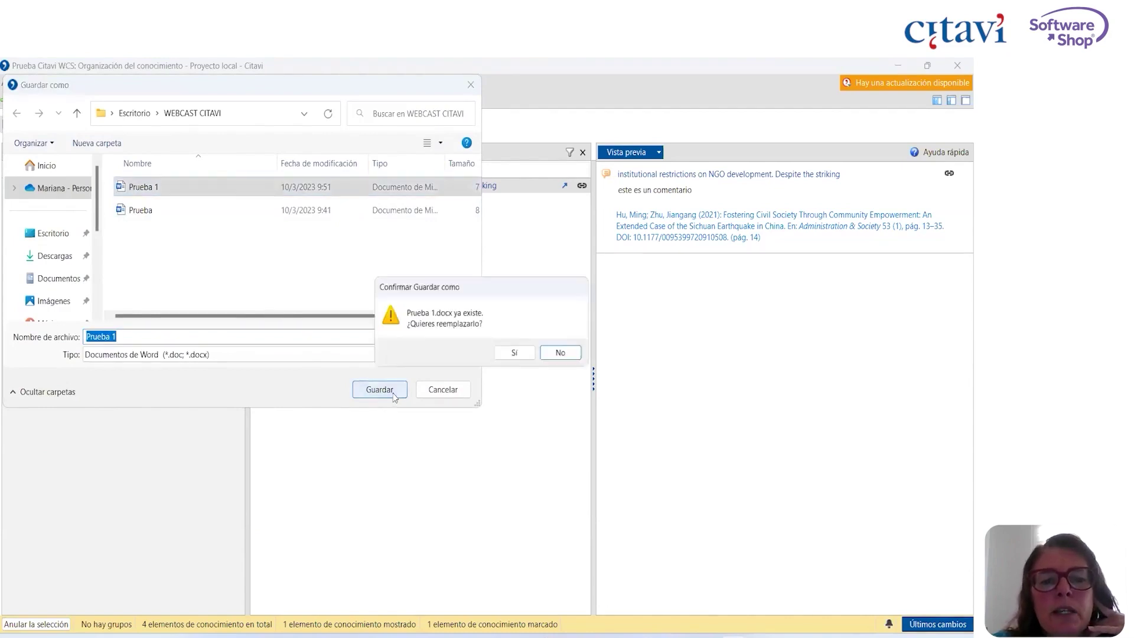
{"action": "left_click", "coordinate": [516, 354]}
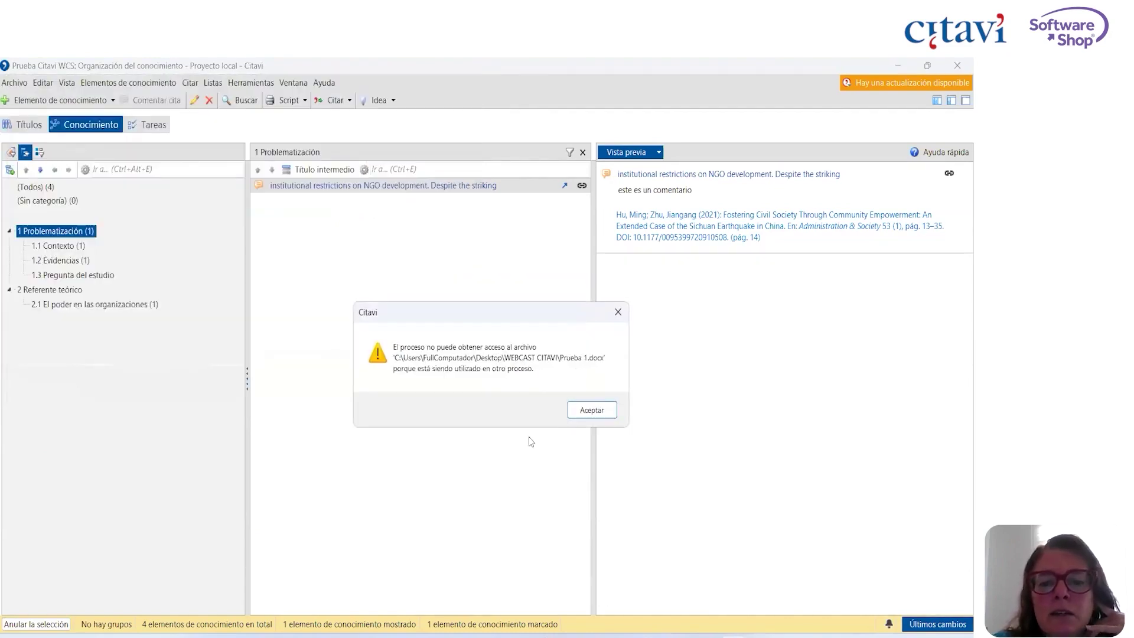
Close the Word document Prueba 1 and dismiss the file access warning in Citavi.
{"action": "mouse_move", "coordinate": [649, 635]}
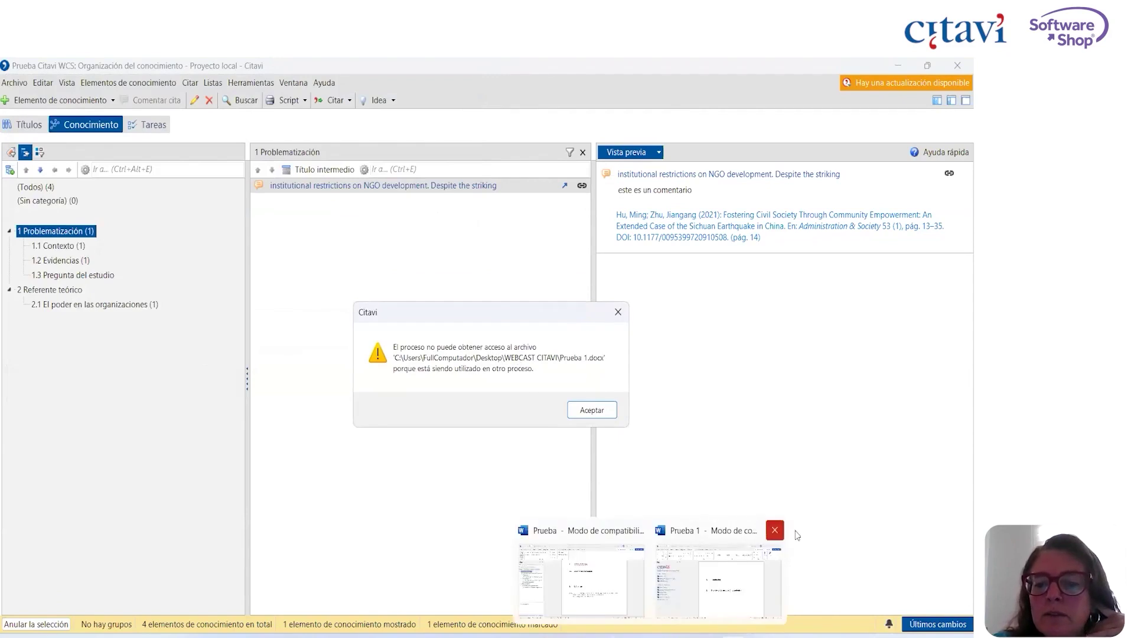
{"action": "left_click", "coordinate": [718, 575]}
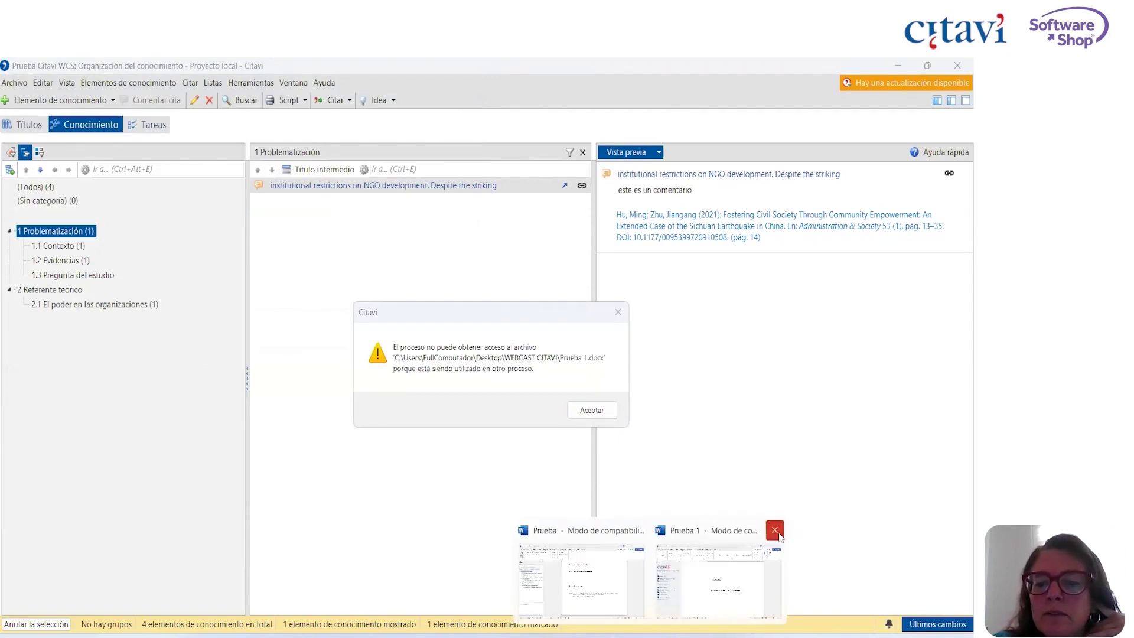
{"action": "left_click", "coordinate": [600, 413]}
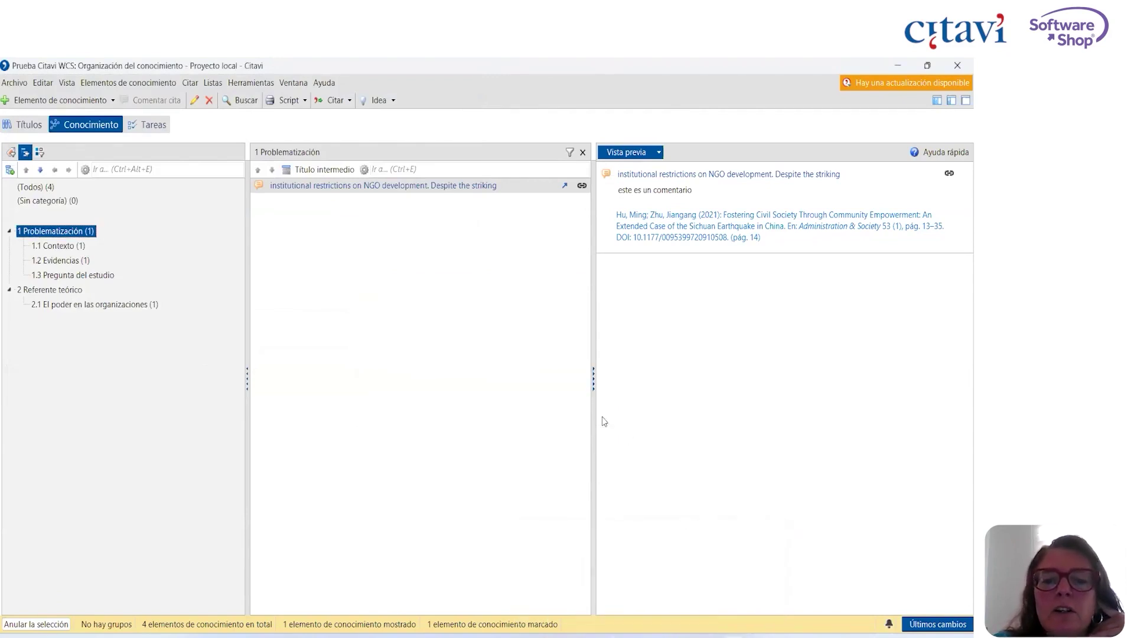
Export the Prueba Citavi WCS project's category tree to Word, replacing the file Prueba 1 in the WEBCAST CITAVI folder.
{"action": "right_click", "coordinate": [80, 234]}
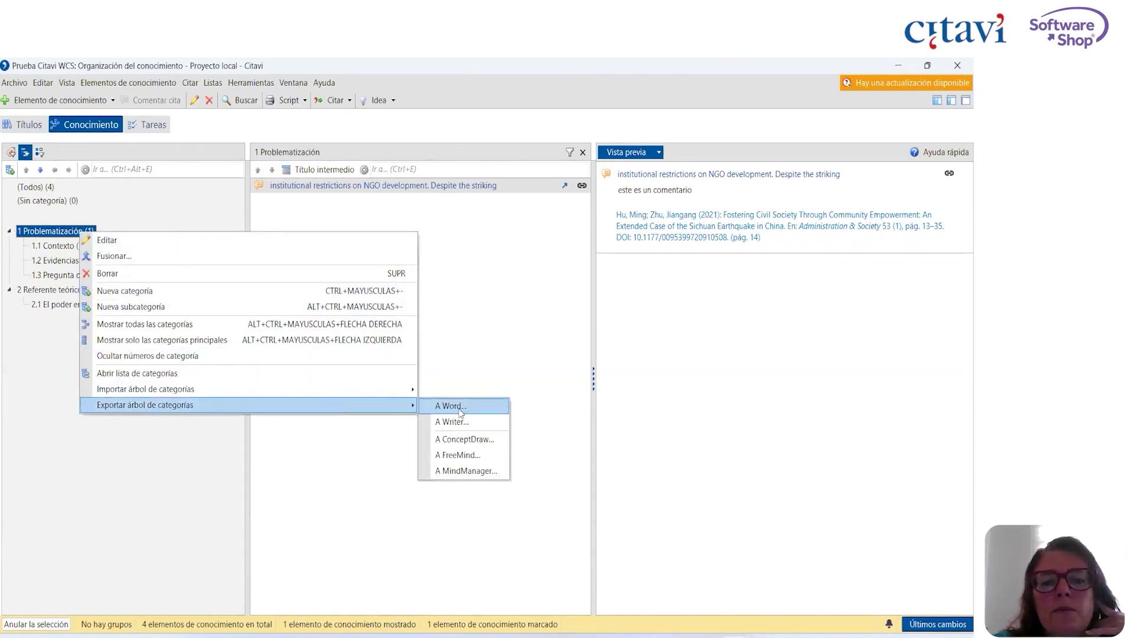
{"action": "left_click", "coordinate": [460, 413]}
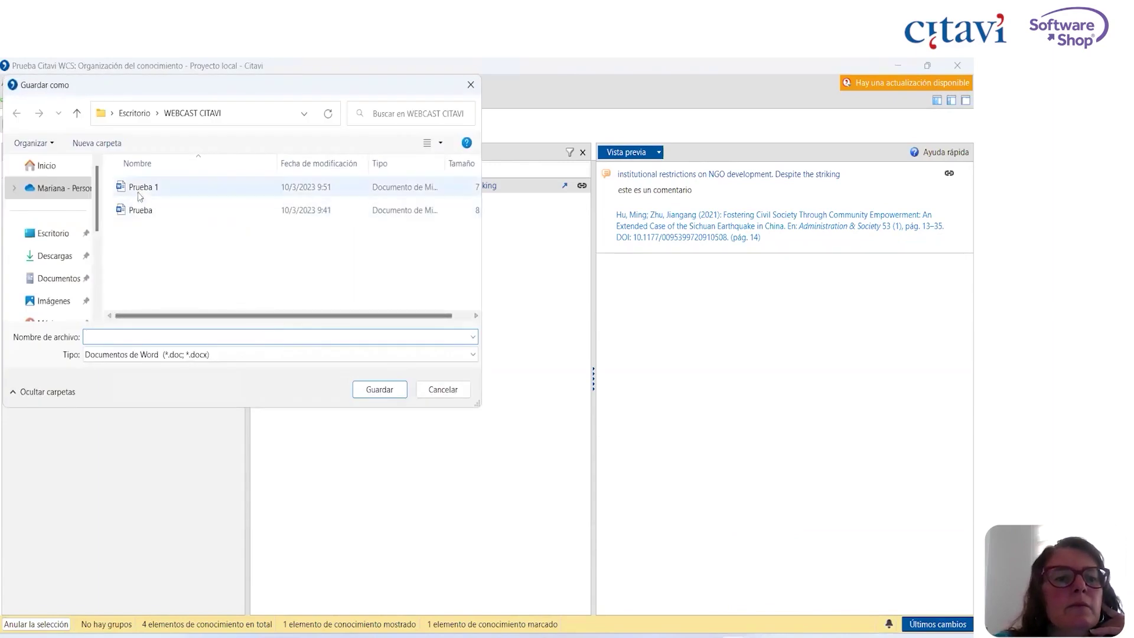
{"action": "left_click", "coordinate": [144, 188]}
{"action": "left_click", "coordinate": [379, 389]}
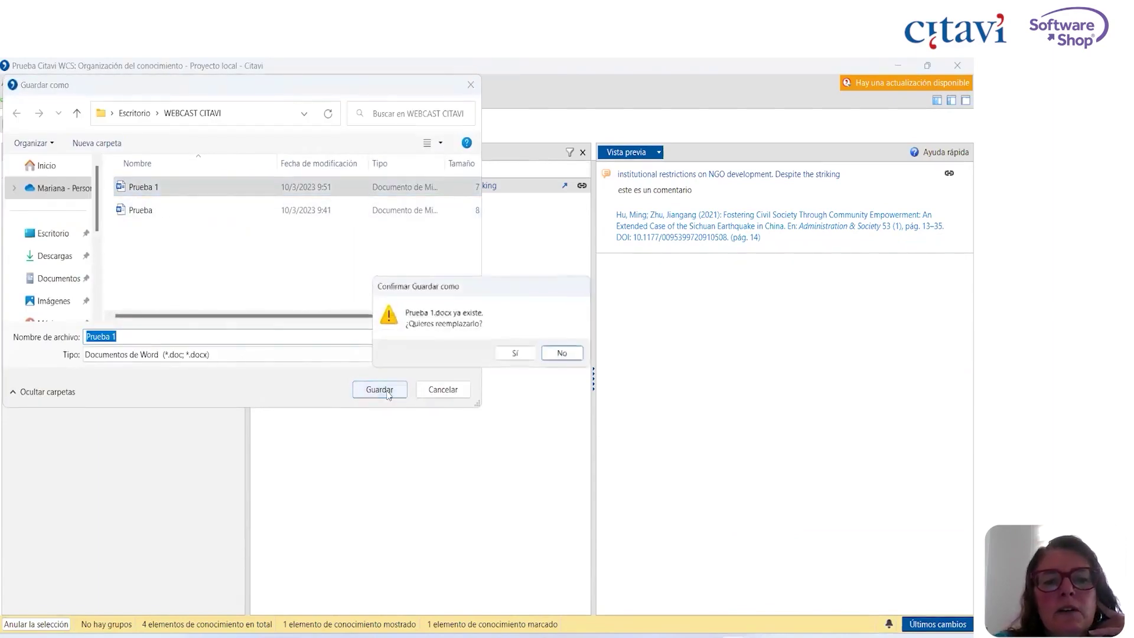
{"action": "left_click", "coordinate": [506, 356]}
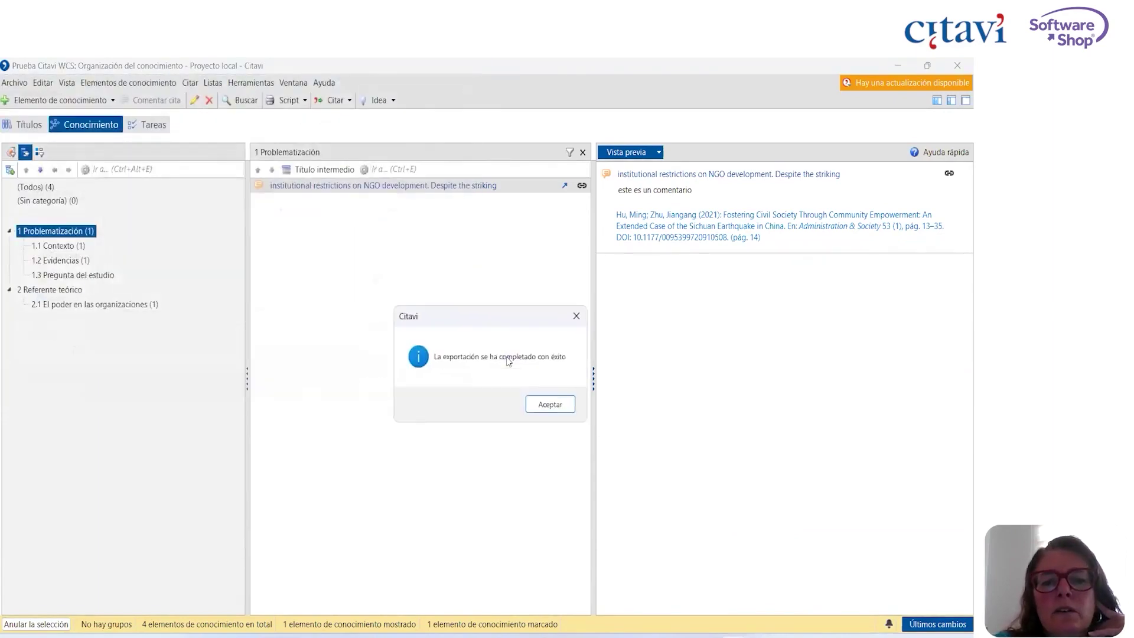
{"action": "left_click", "coordinate": [546, 401]}
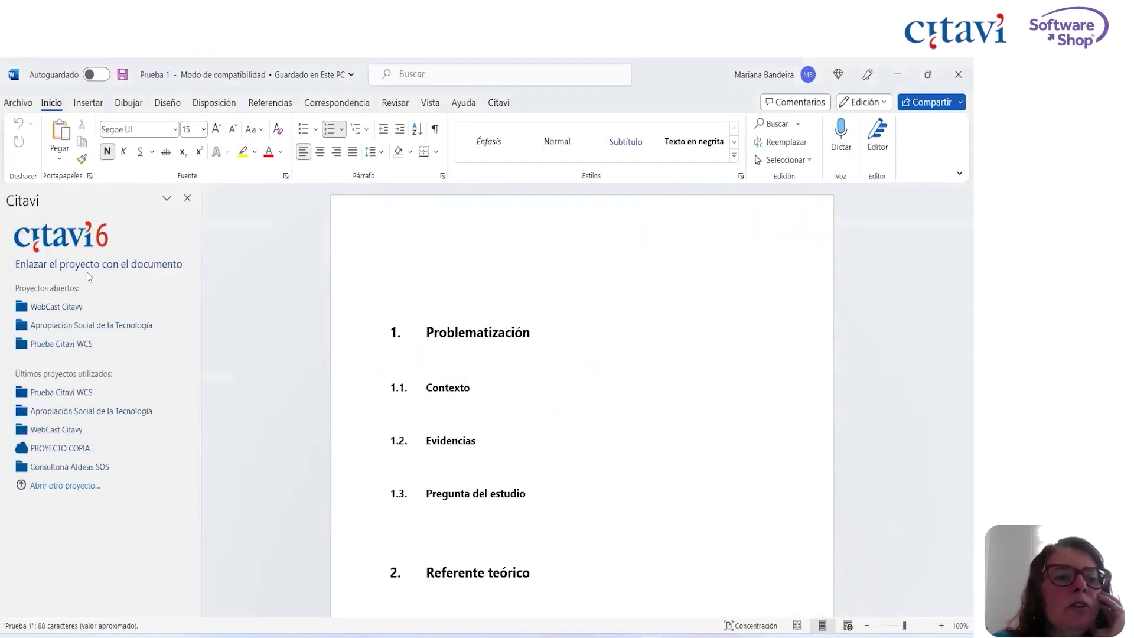
Reopen the Citavi task pane in the exported Word document and link the document to the open project Prueba Citavi WCS.
{"action": "left_click", "coordinate": [187, 199]}
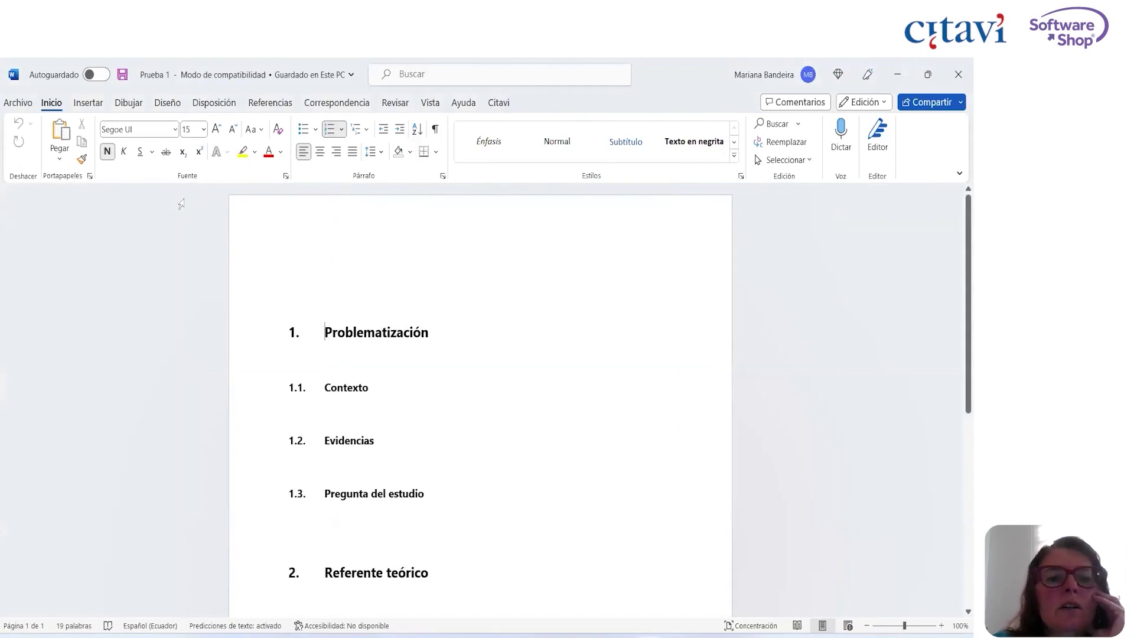
{"action": "left_click", "coordinate": [499, 103]}
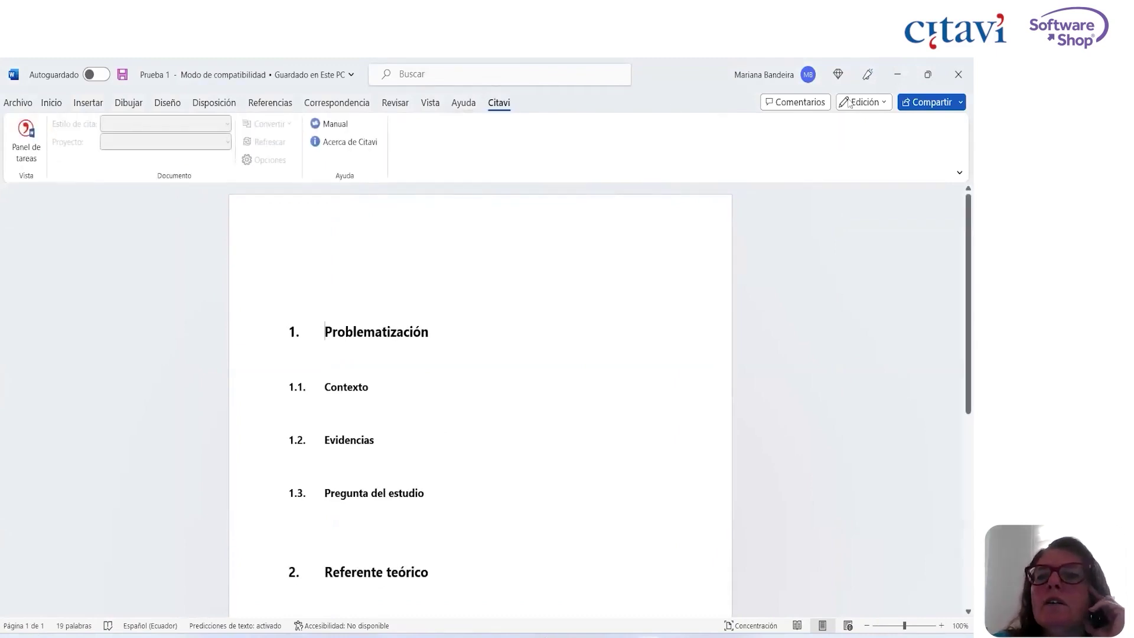
{"action": "left_click", "coordinate": [26, 133]}
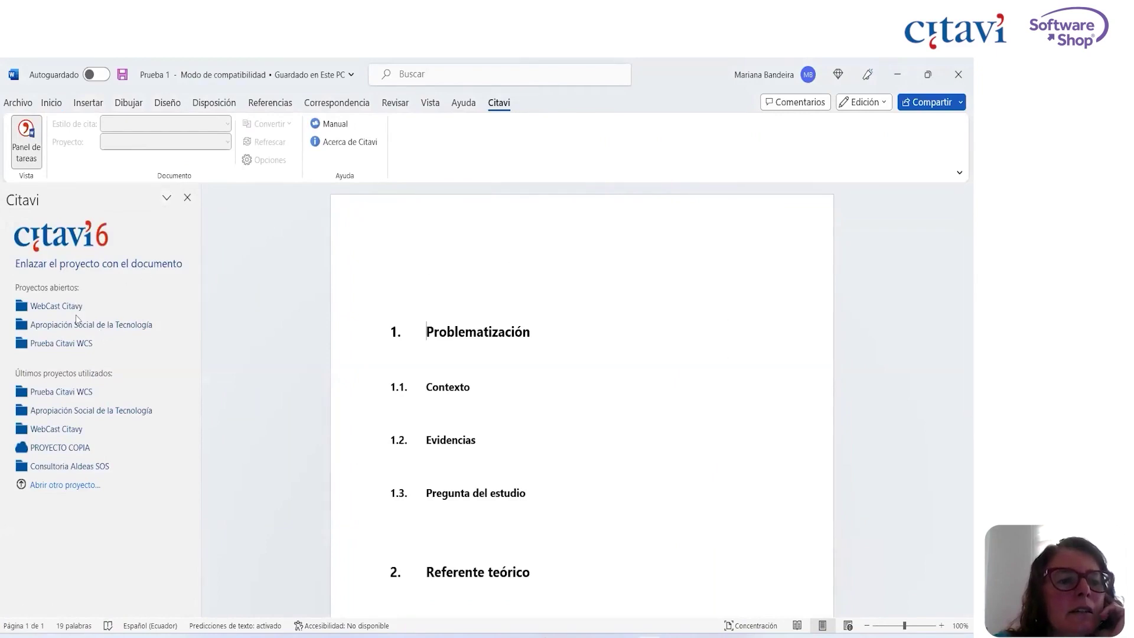
{"action": "left_click", "coordinate": [70, 348]}
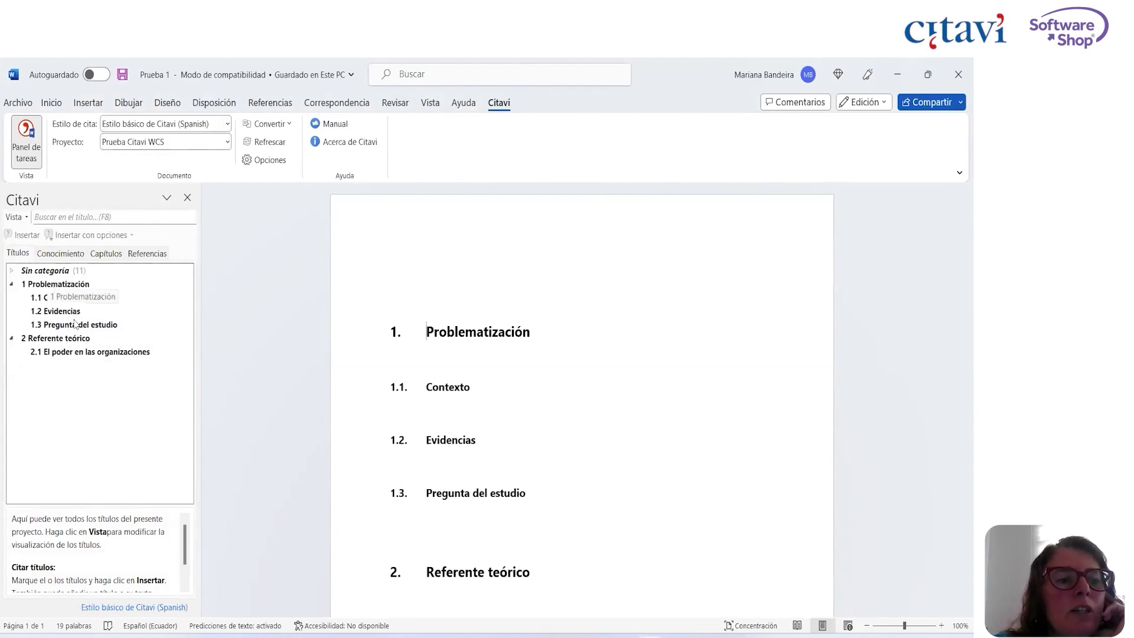
Show the linked project's knowledge items in Word and open the insertion options for the category 1 Problematización.
{"action": "left_click", "coordinate": [33, 286]}
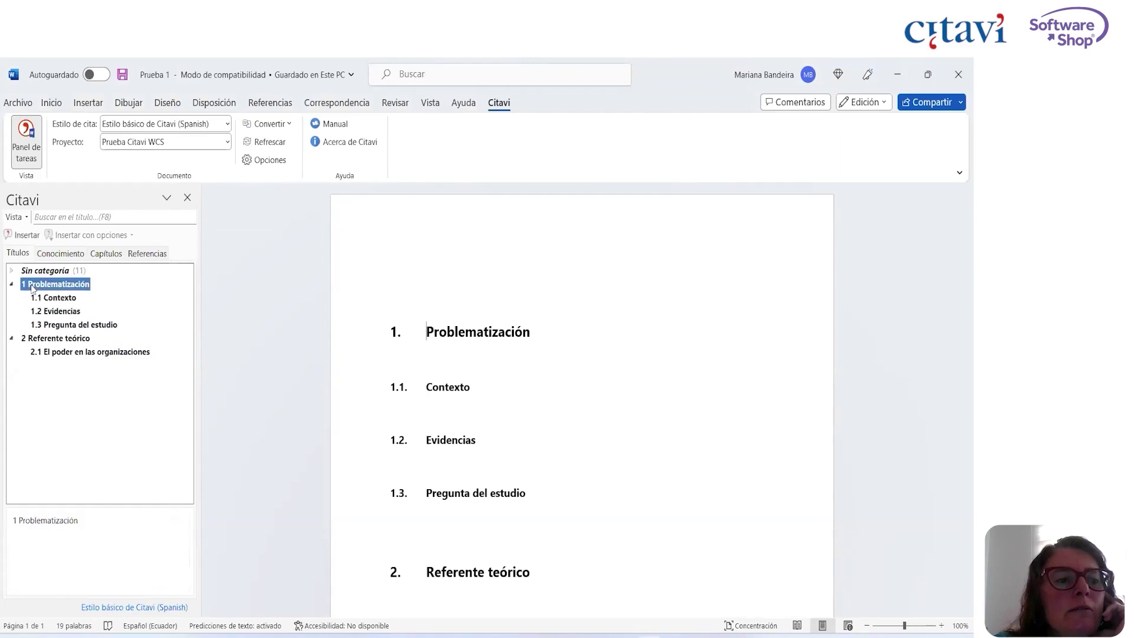
{"action": "left_click", "coordinate": [60, 254]}
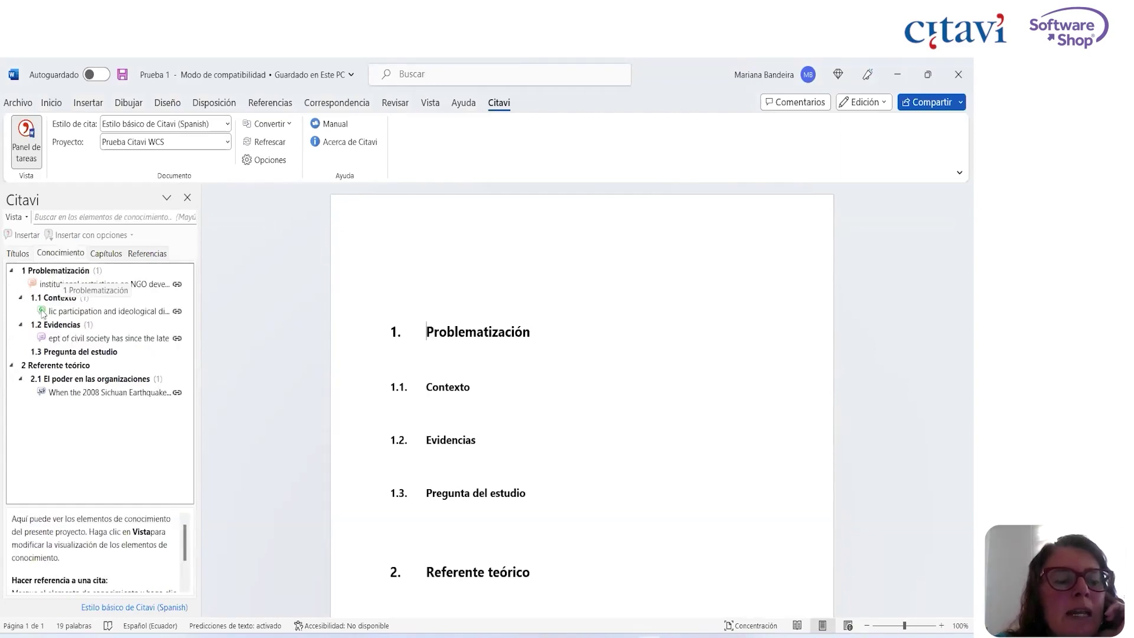
{"action": "right_click", "coordinate": [62, 273]}
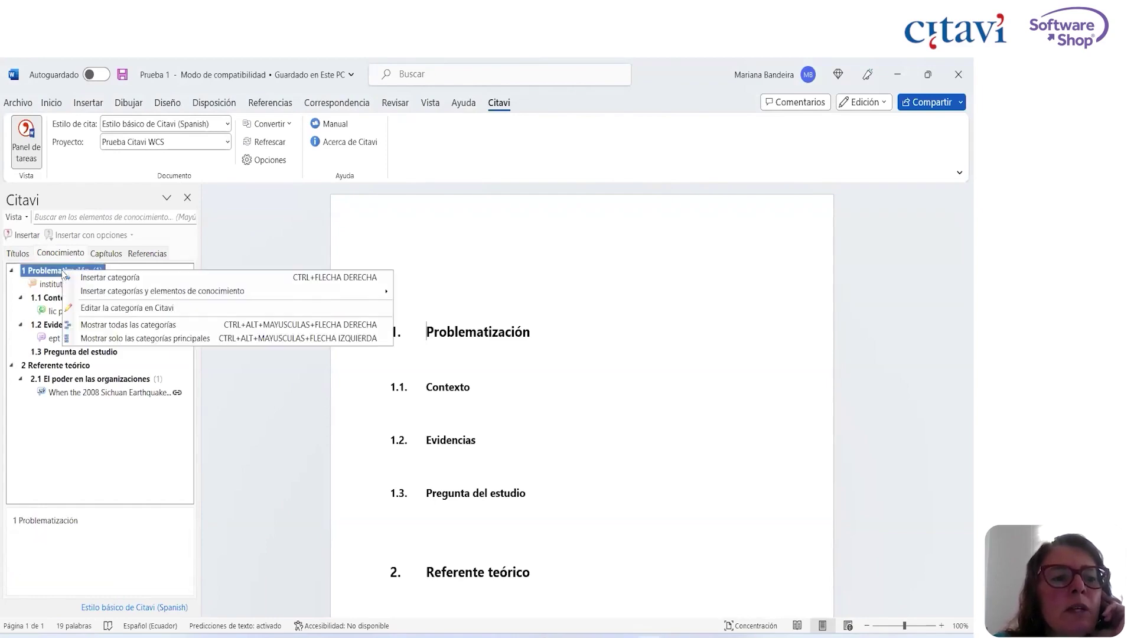